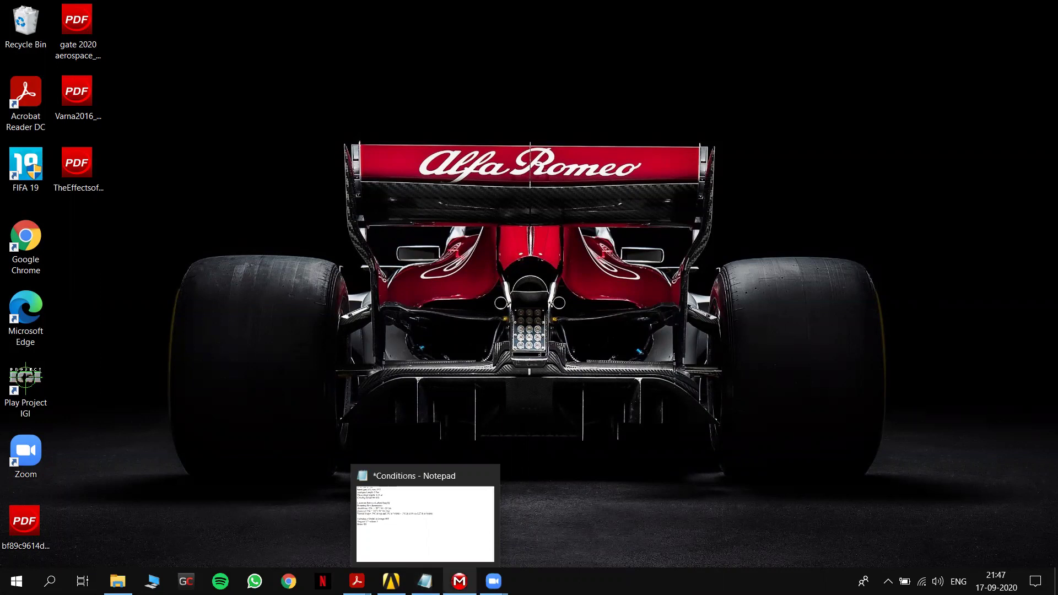
Switch to the Varna2016 turbulence-models paper in Acrobat Reader and select "Cessna 172 Sky hawk" in its abstract.
mouse_move(357, 582)
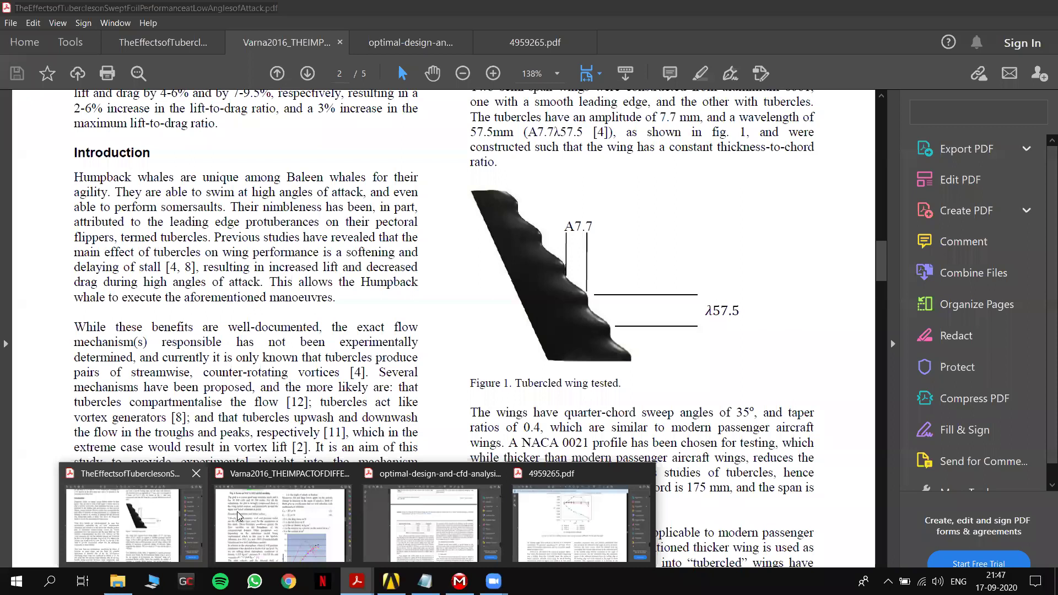
mouse_move(349, 506)
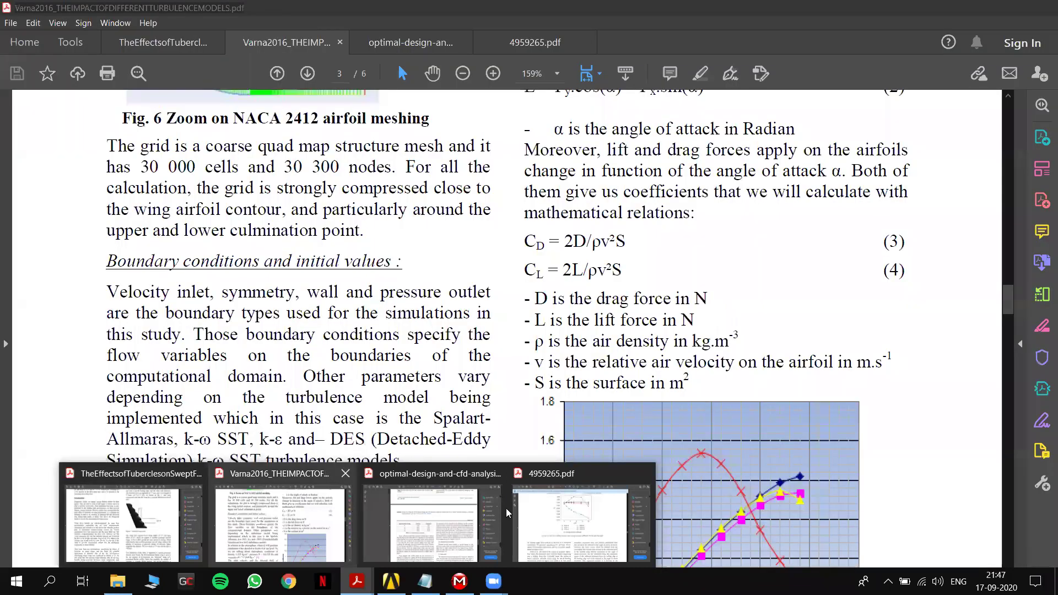
mouse_move(571, 524)
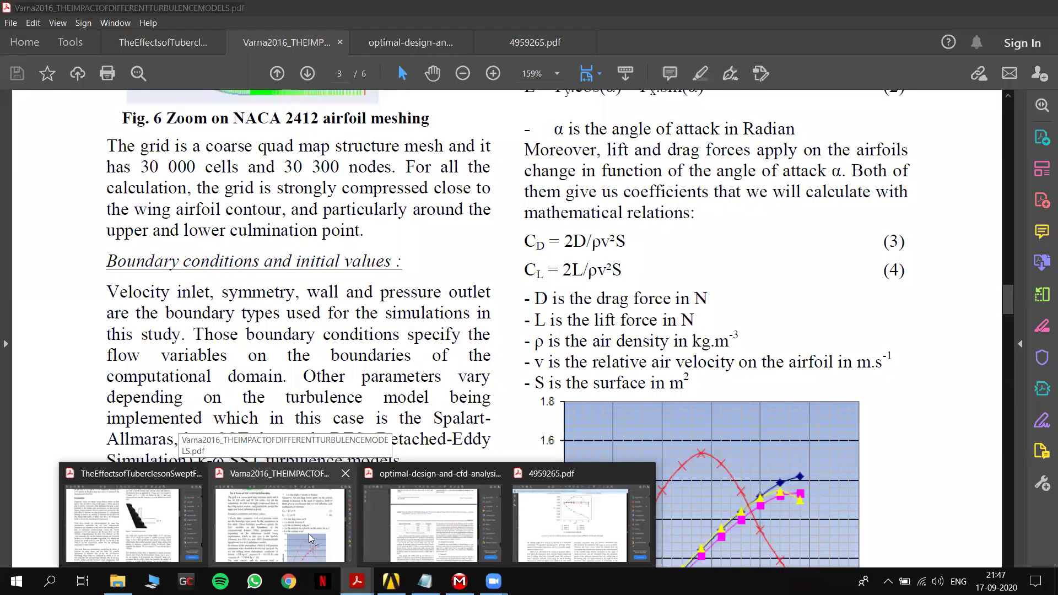
left_click(310, 538)
scroll(360, 321, "up", 8)
scroll(360, 321, "up", 20)
scroll(369, 332, "up", 17)
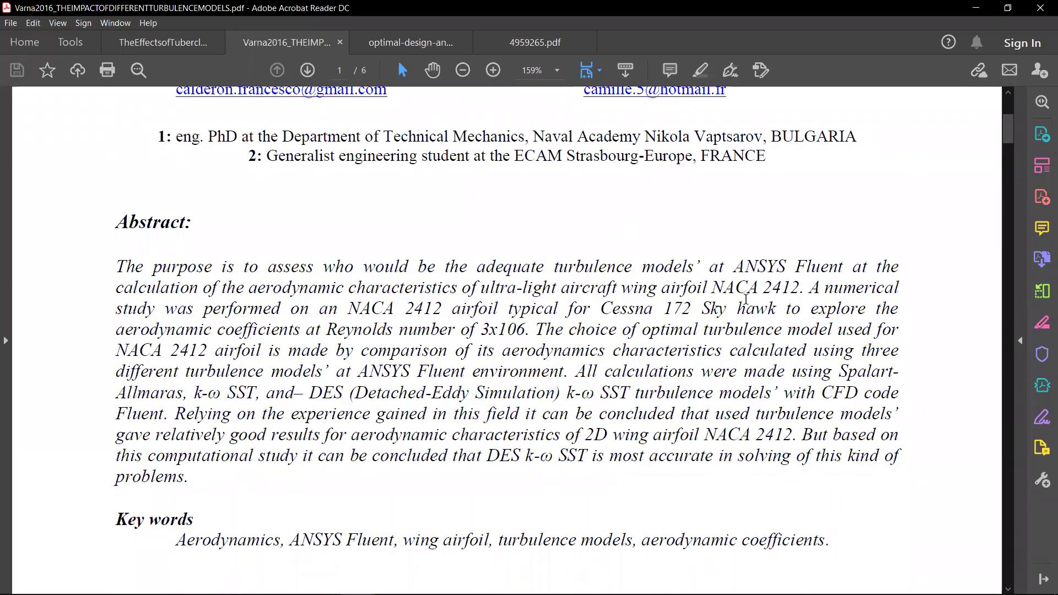
left_click_drag(601, 310, 776, 309)
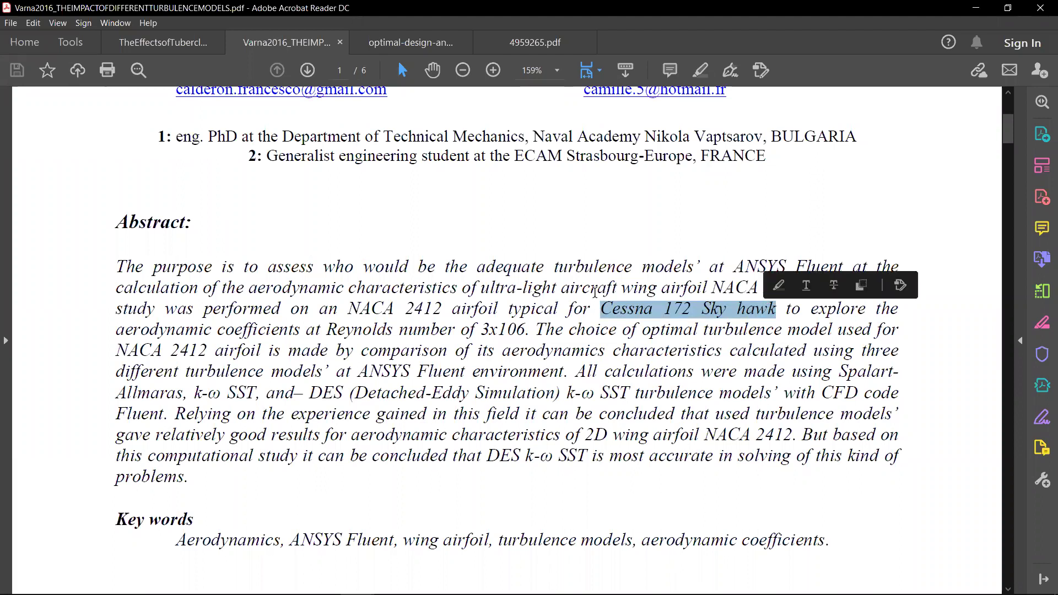
Examine the paper's boundary conditions, inlet velocity and lift coefficient comparison for the NACA 2412 airfoil on page 3.
scroll(595, 292, "down", 1)
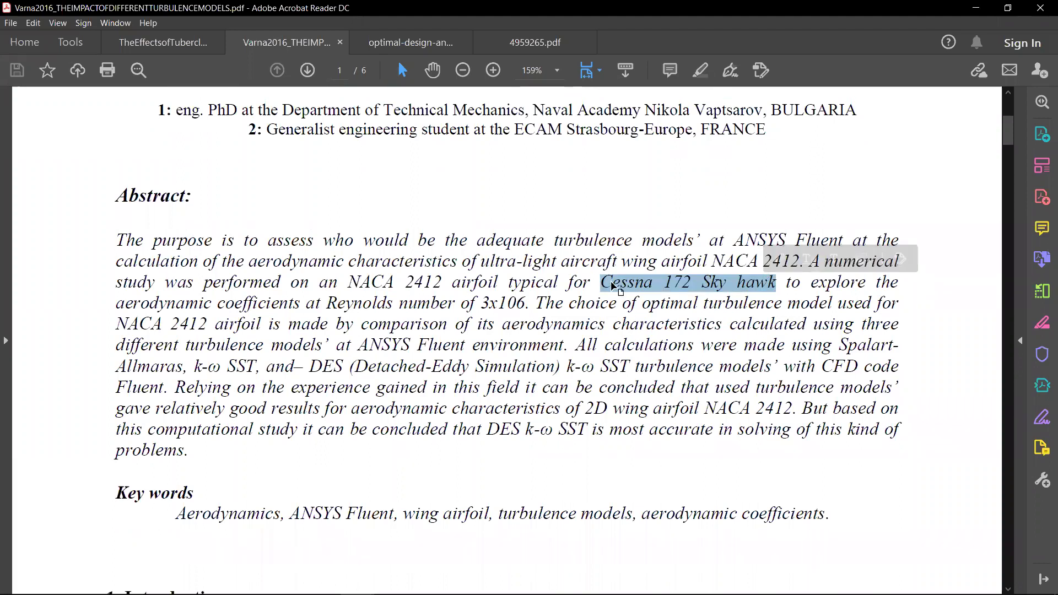
scroll(562, 348, "down", 9)
scroll(492, 468, "down", 15)
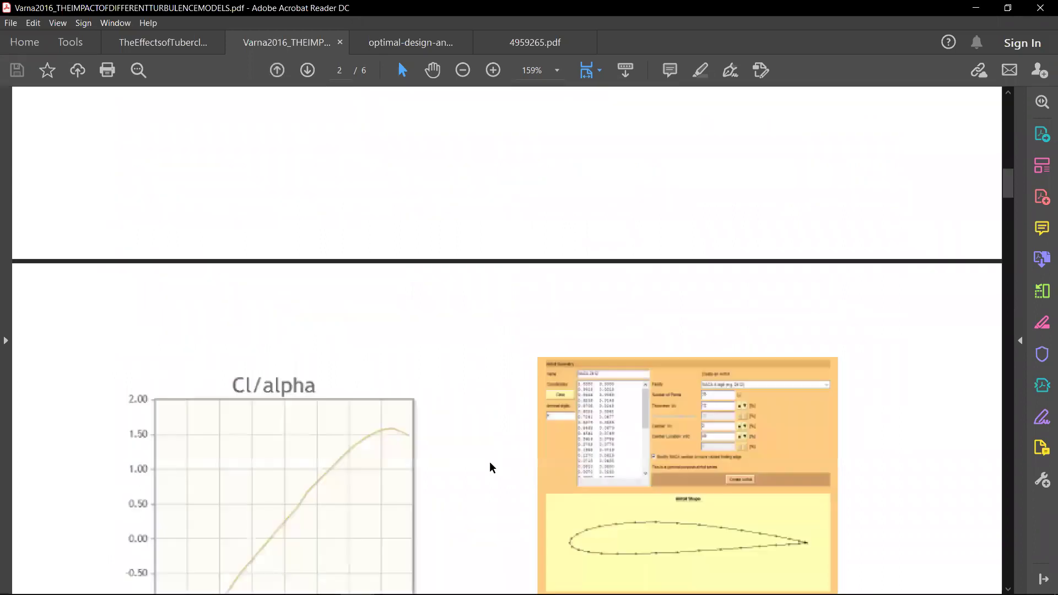
scroll(492, 467, "down", 15)
scroll(492, 468, "down", 15)
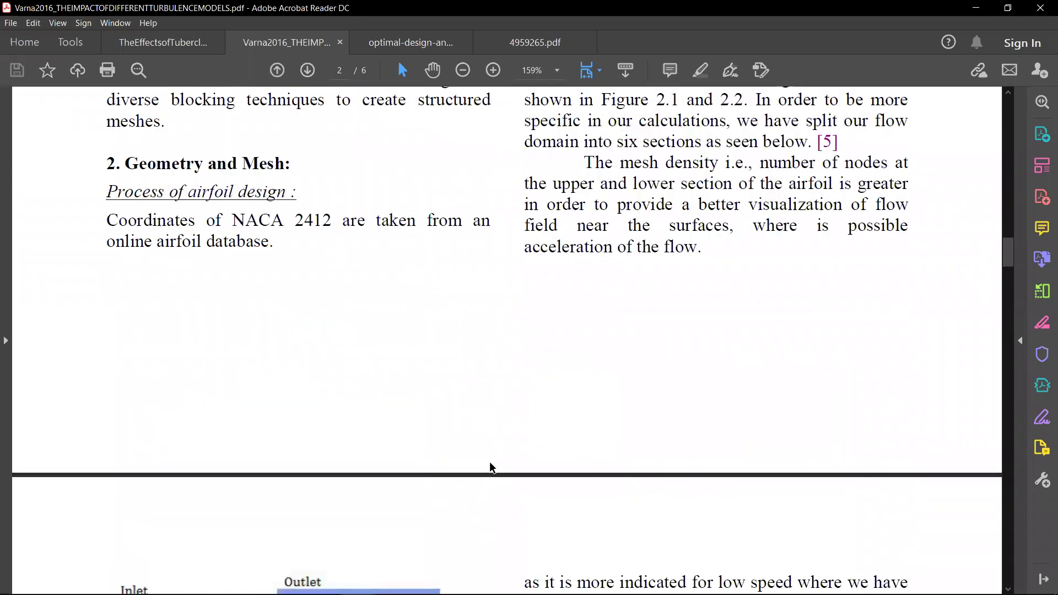
scroll(492, 467, "down", 15)
scroll(747, 373, "down", 10)
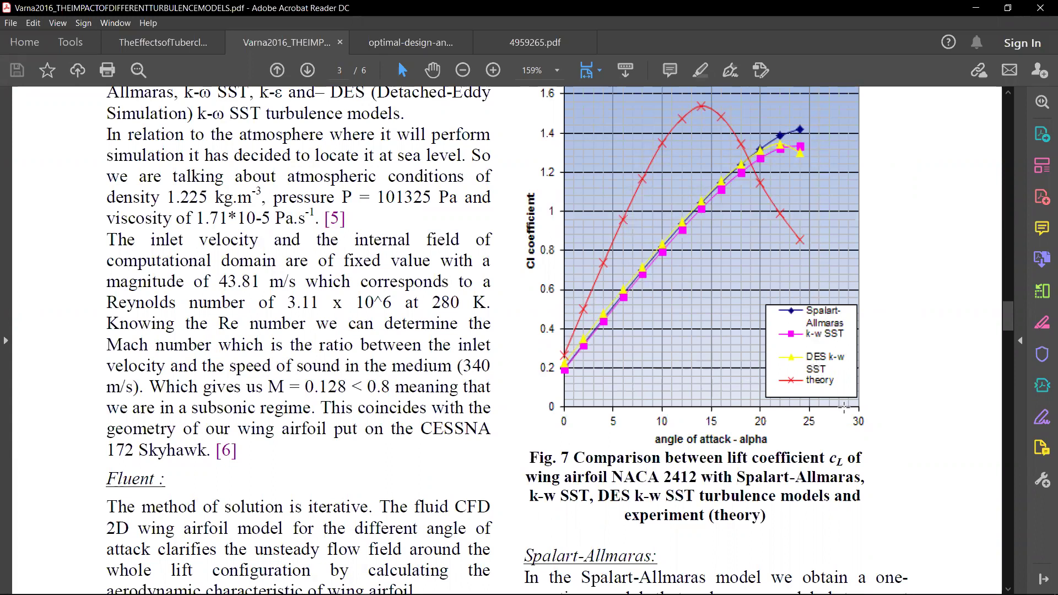
Examine the drag coefficient comparison and results, and select "DES k-ω SST" in the concluding text on page 5.
scroll(428, 424, "down", 5)
scroll(321, 401, "down", 20)
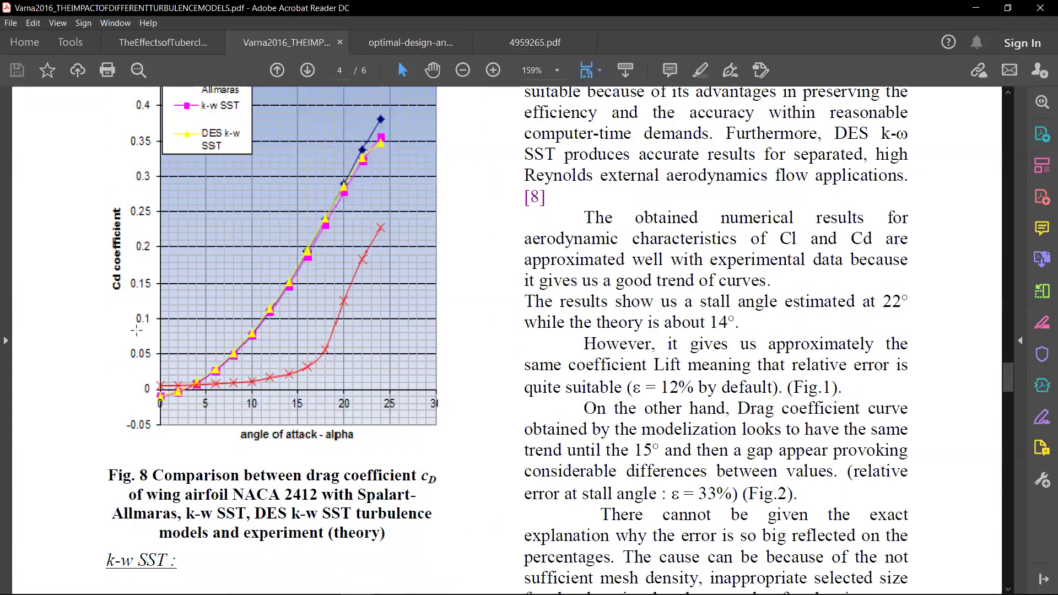
scroll(732, 397, "up", 10)
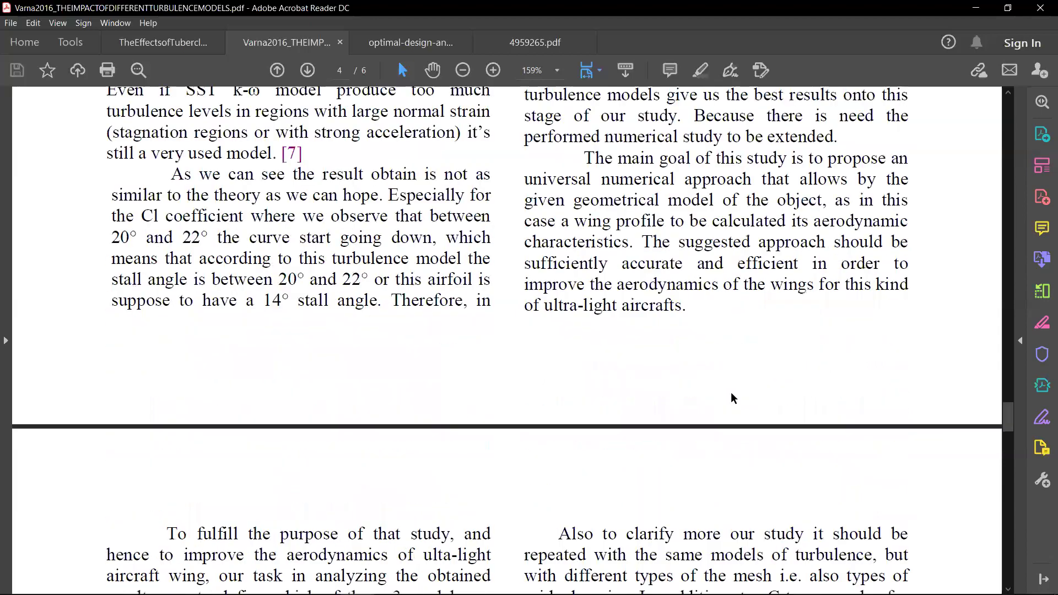
scroll(732, 396, "down", 3)
scroll(730, 392, "up", 2)
scroll(732, 396, "down", 10)
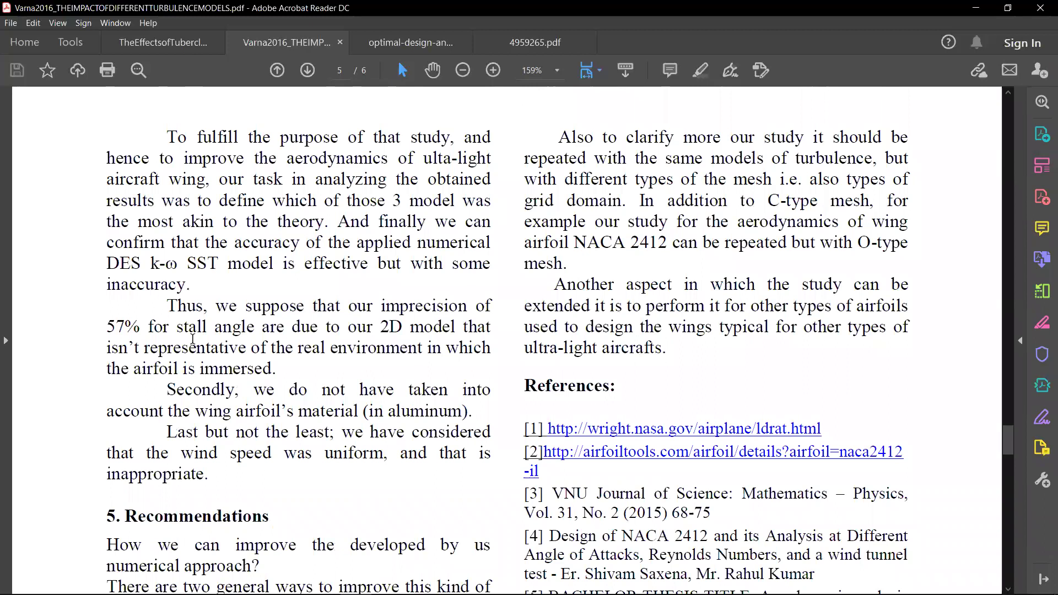
left_click_drag(108, 262, 202, 267)
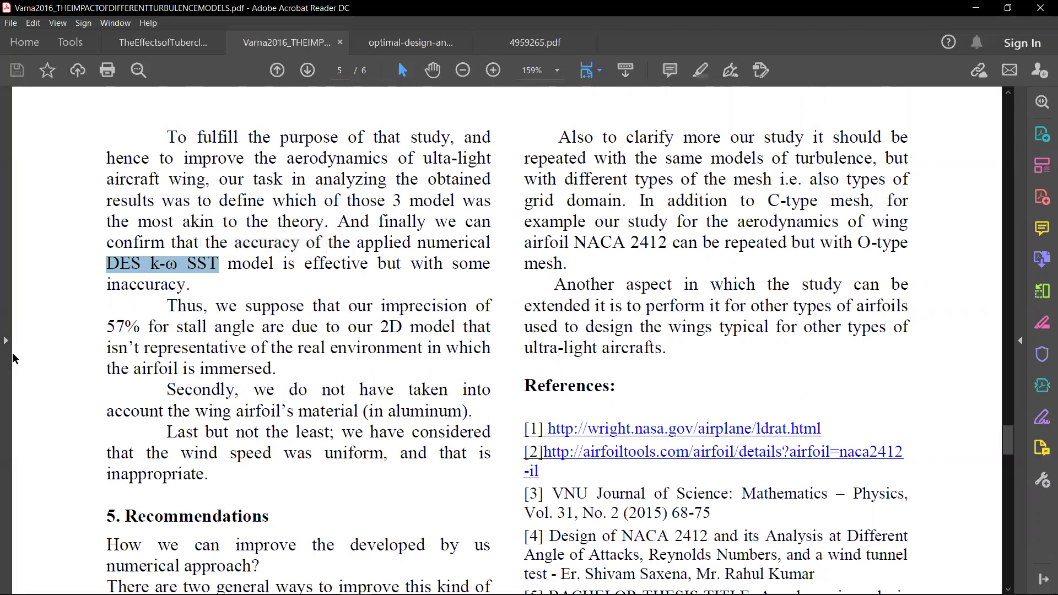
Review the paper's k-w SST section and conclusion on page 4, and minimize the document window.
scroll(196, 259, "up", 8)
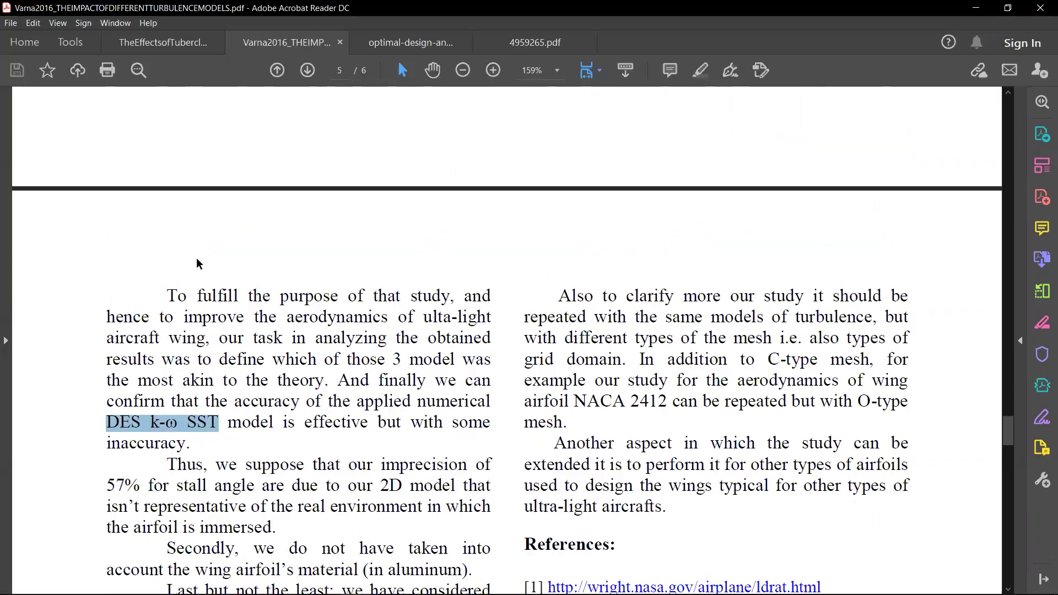
scroll(197, 259, "up", 6)
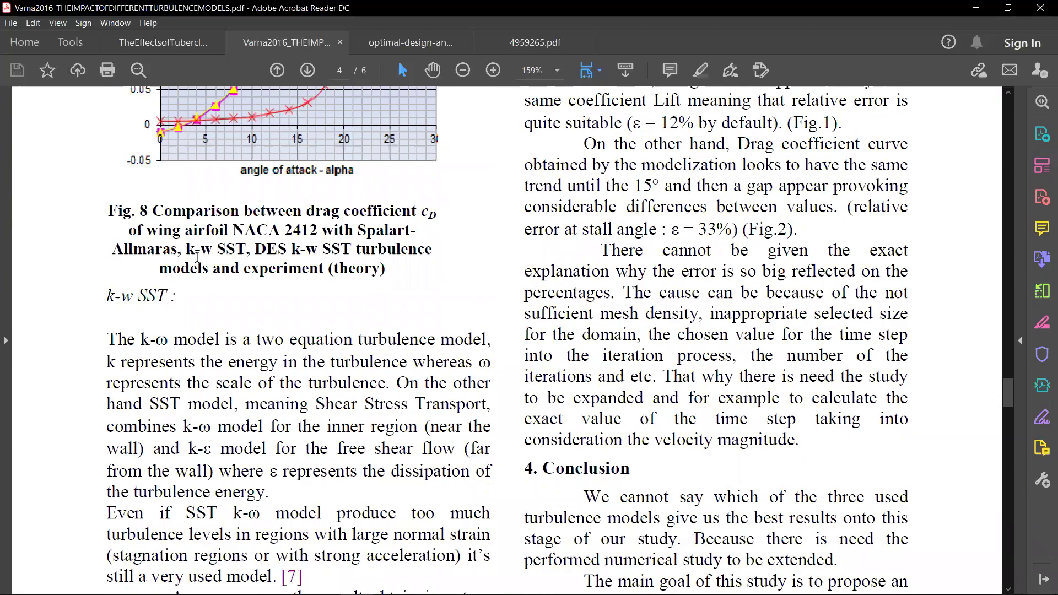
scroll(196, 259, "down", 8)
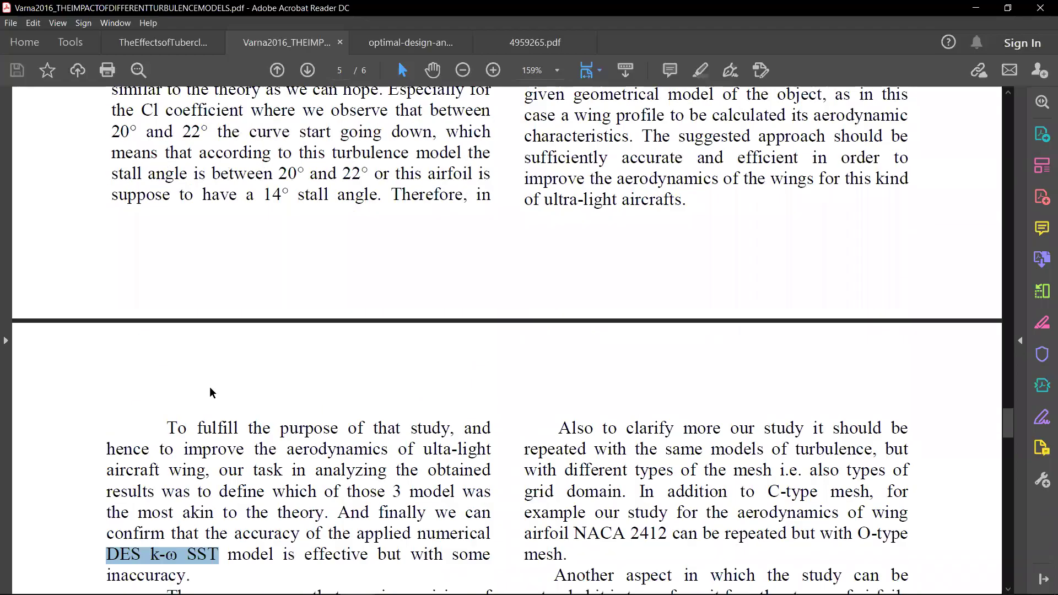
left_click(976, 6)
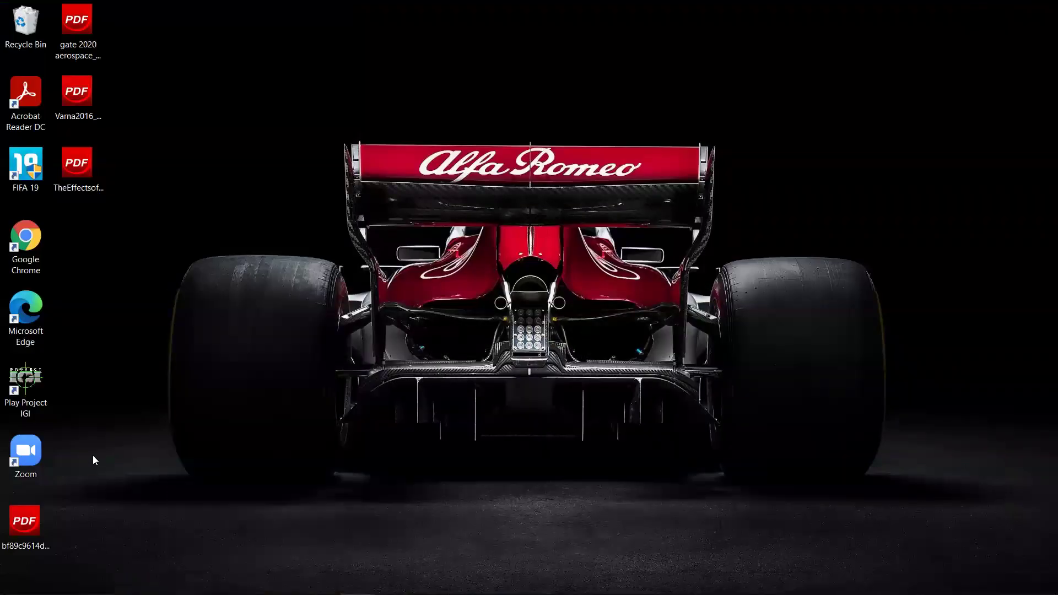
mouse_move(494, 594)
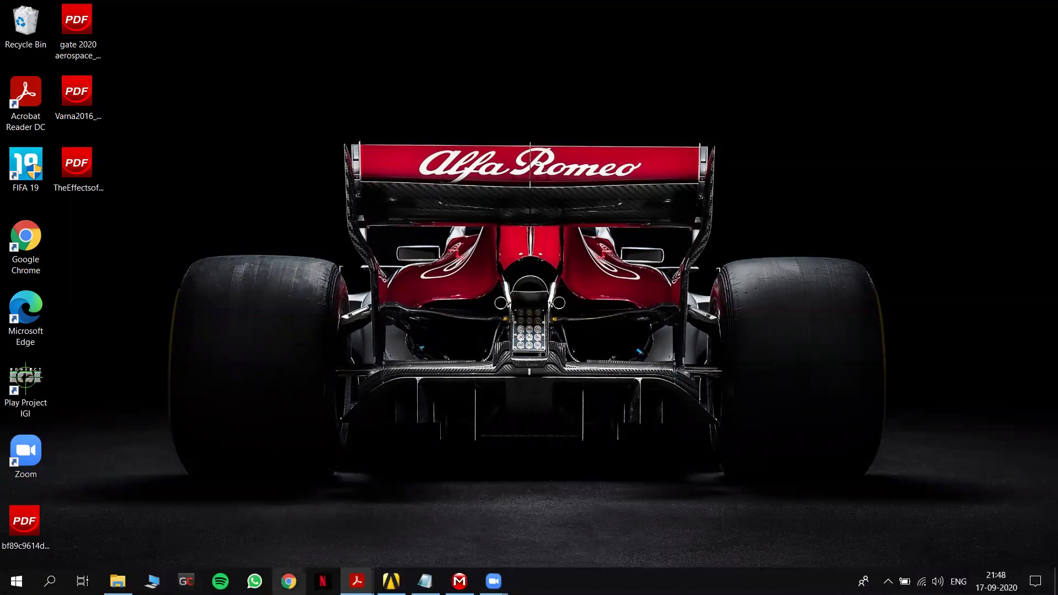
left_click(288, 581)
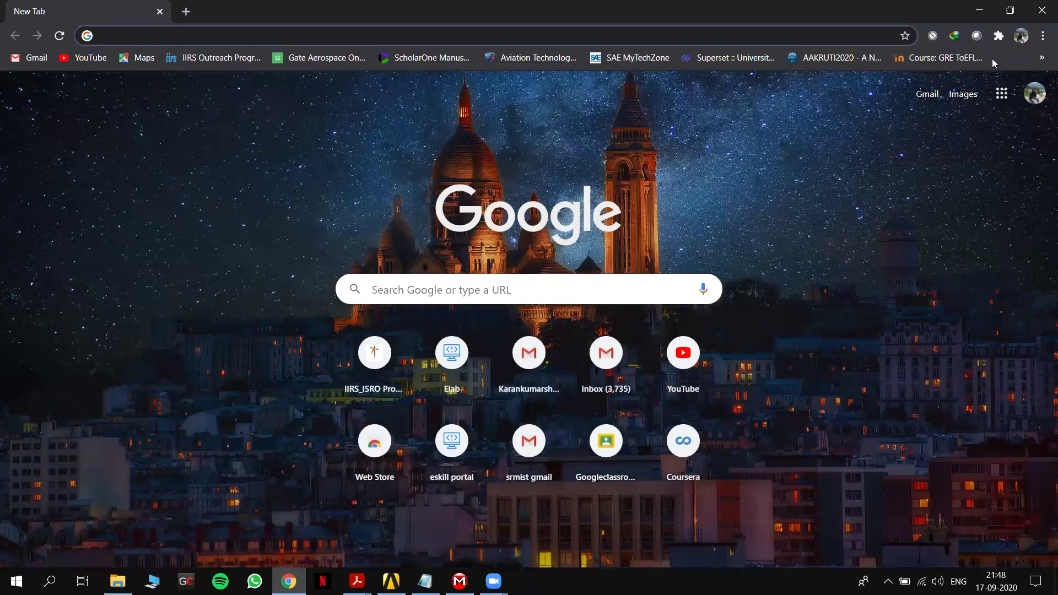
left_click(980, 10)
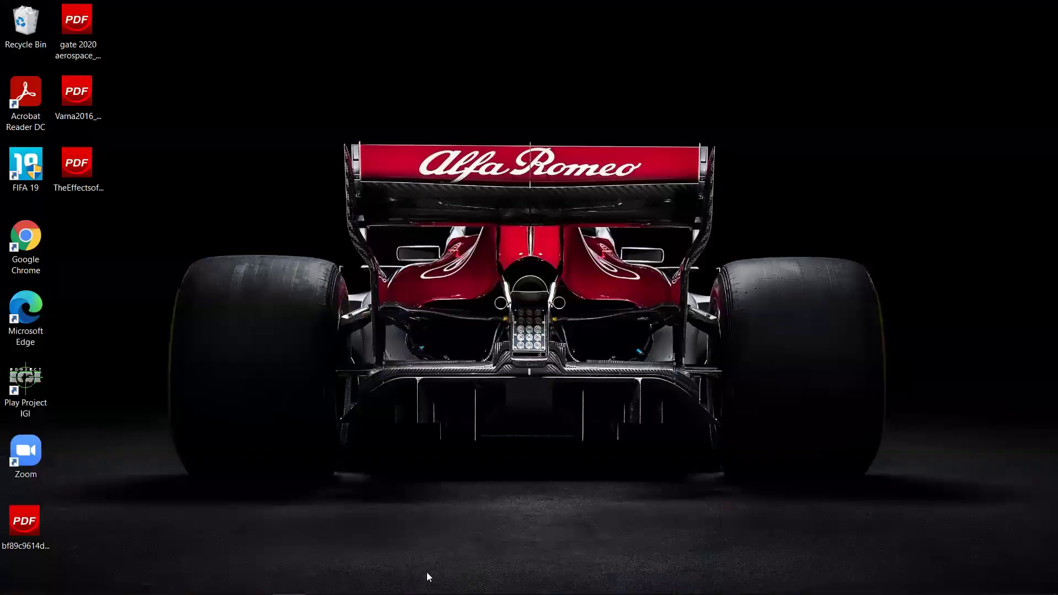
Switch to Ansys Workbench and review the editing options available for the Fluid Flow (Fluent) system's geometry.
left_click(391, 581)
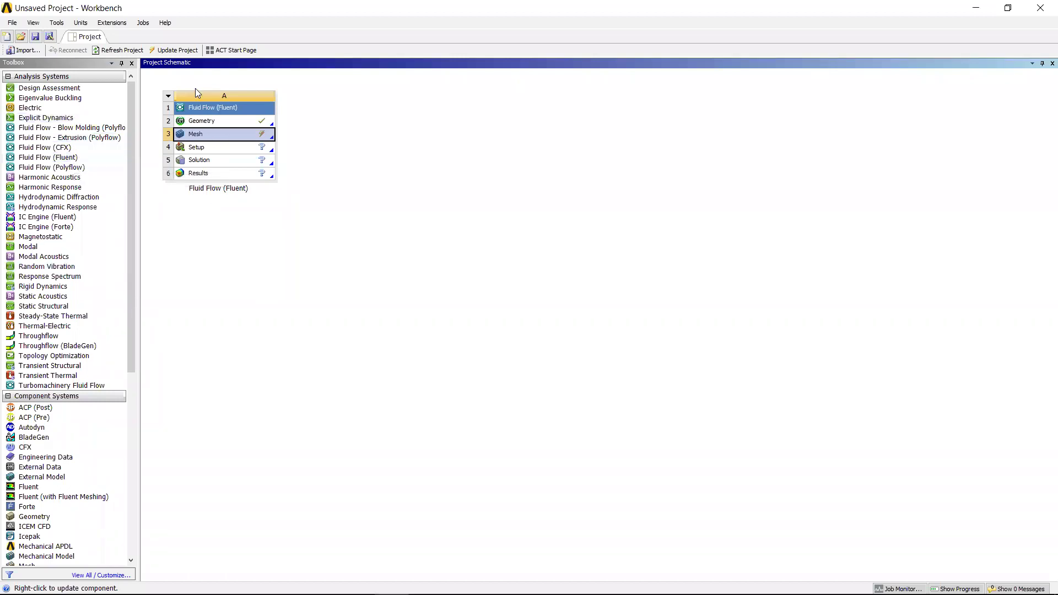
left_click(215, 123)
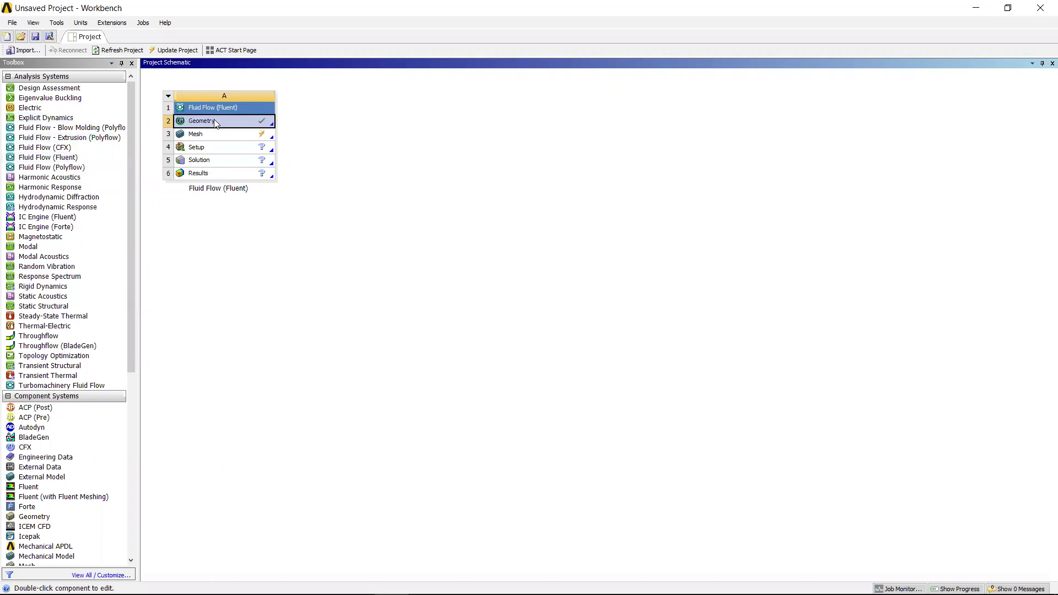
right_click(215, 123)
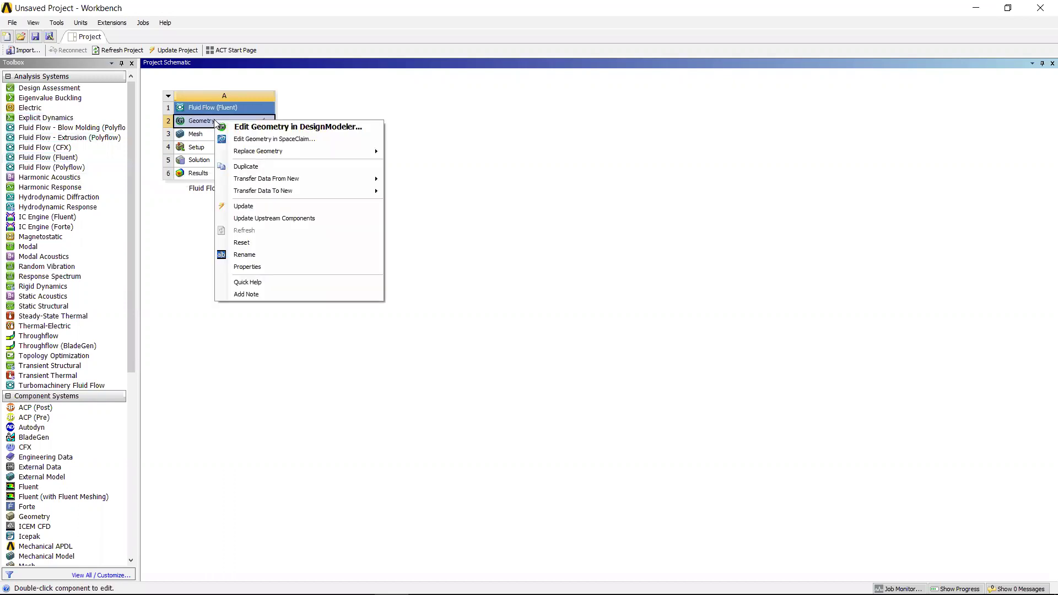
mouse_move(355, 150)
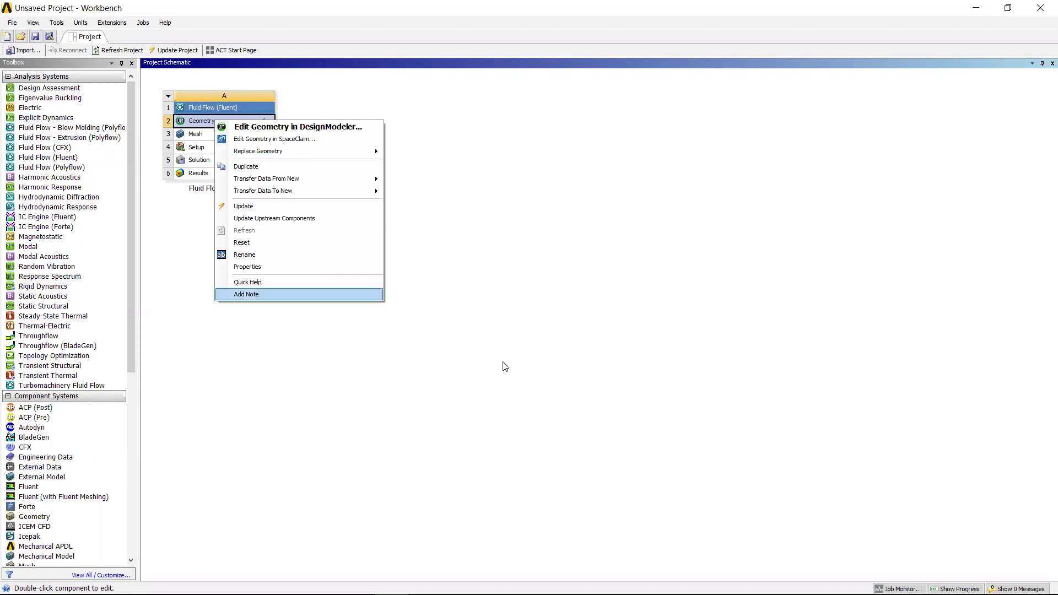
left_click(545, 329)
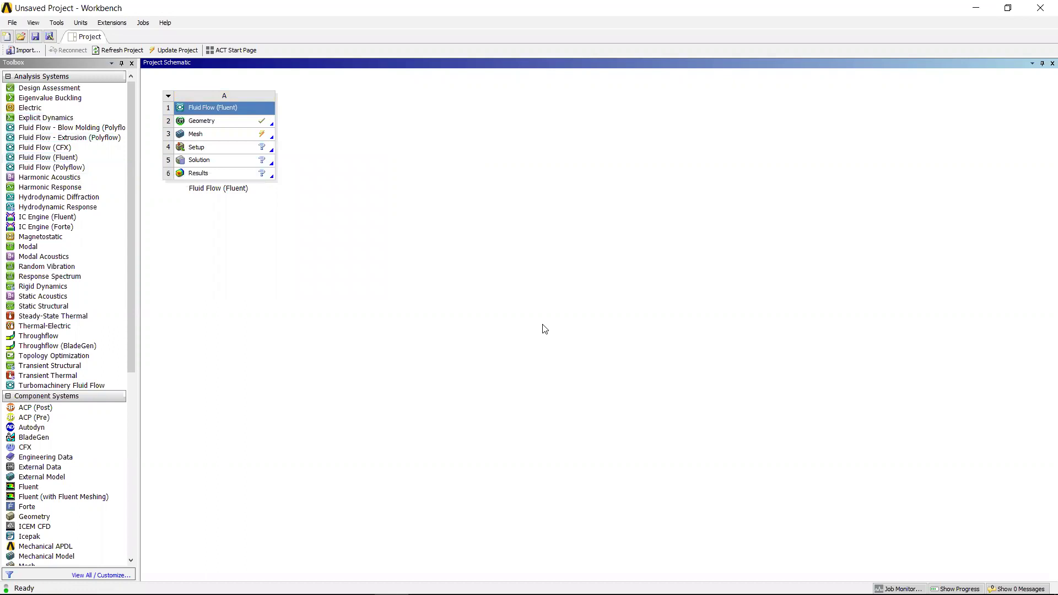
Play the Part 2 video from the CFD of WIng folder and pause it at the Cessna 172 conditions notes.
mouse_move(366, 594)
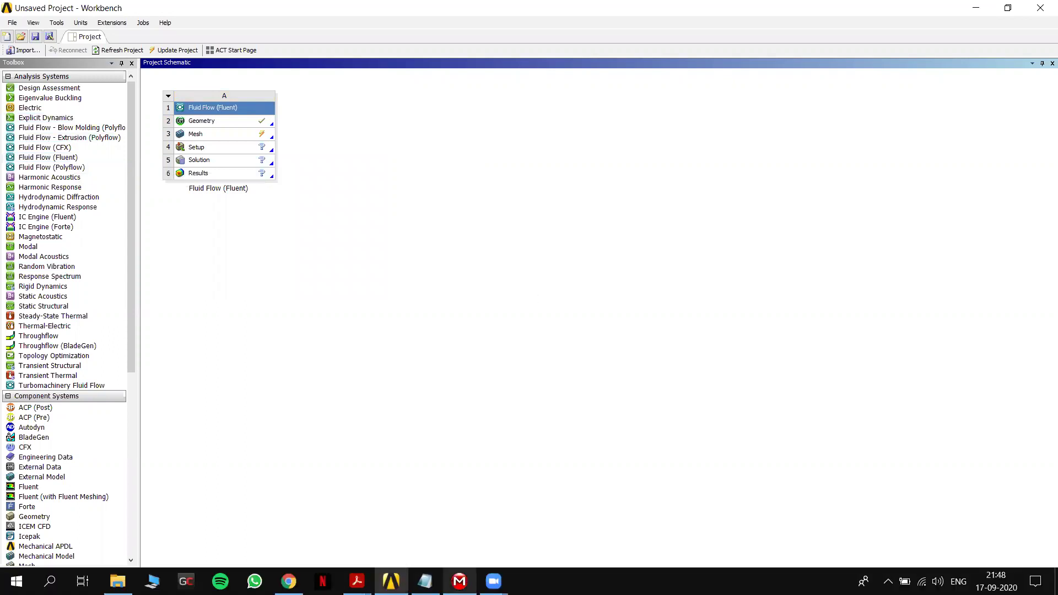
left_click(117, 582)
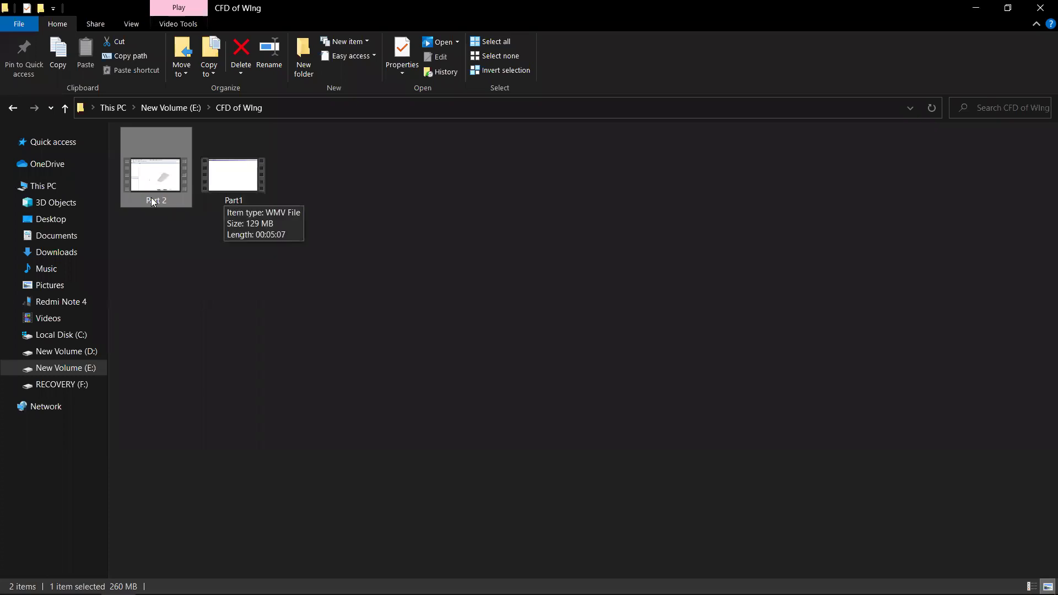
right_click(151, 177)
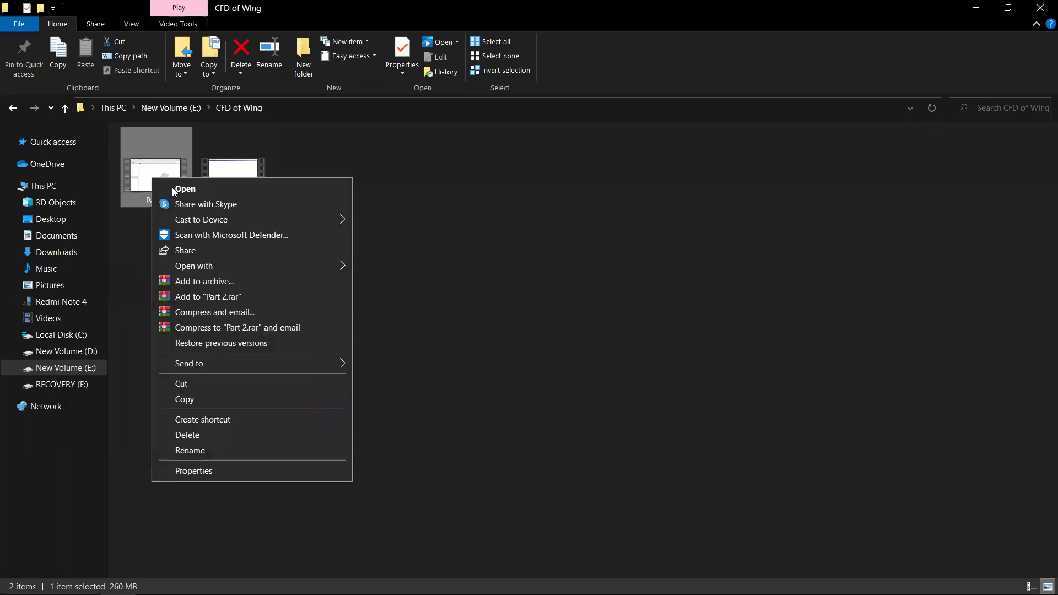
left_click(173, 187)
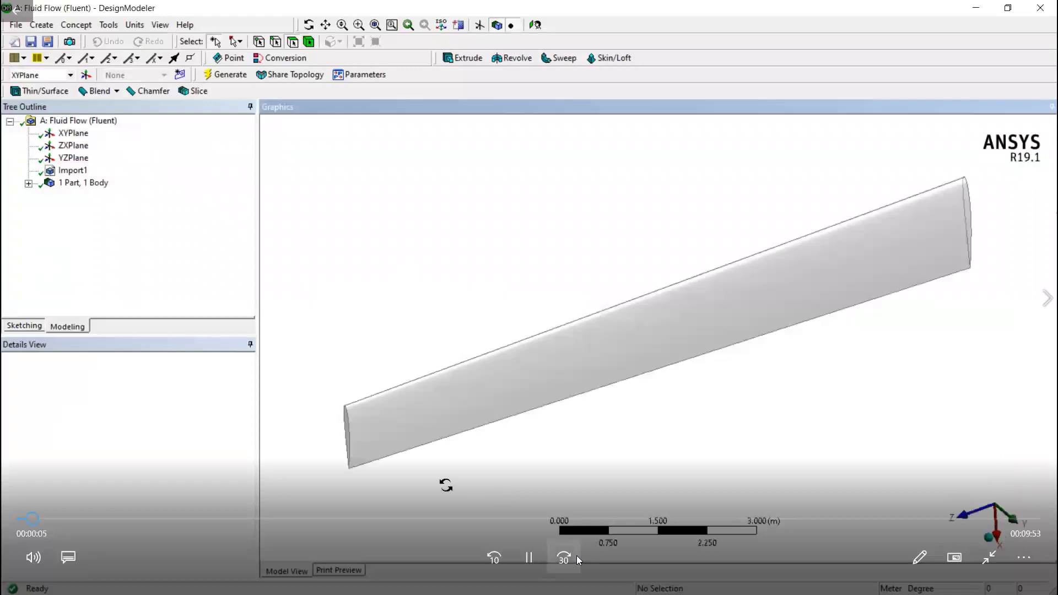
left_click(577, 555)
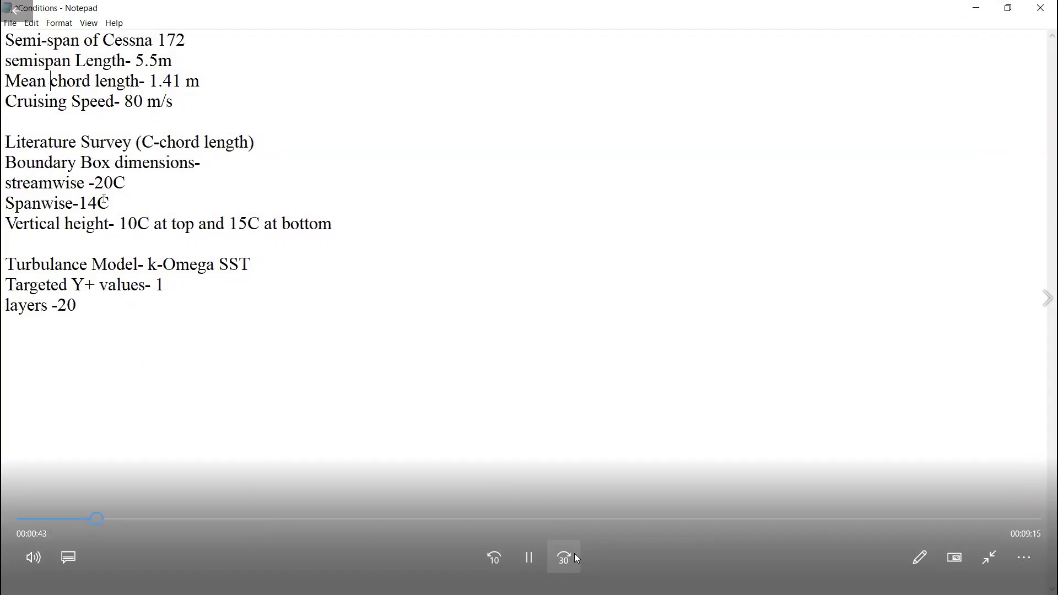
left_click(530, 558)
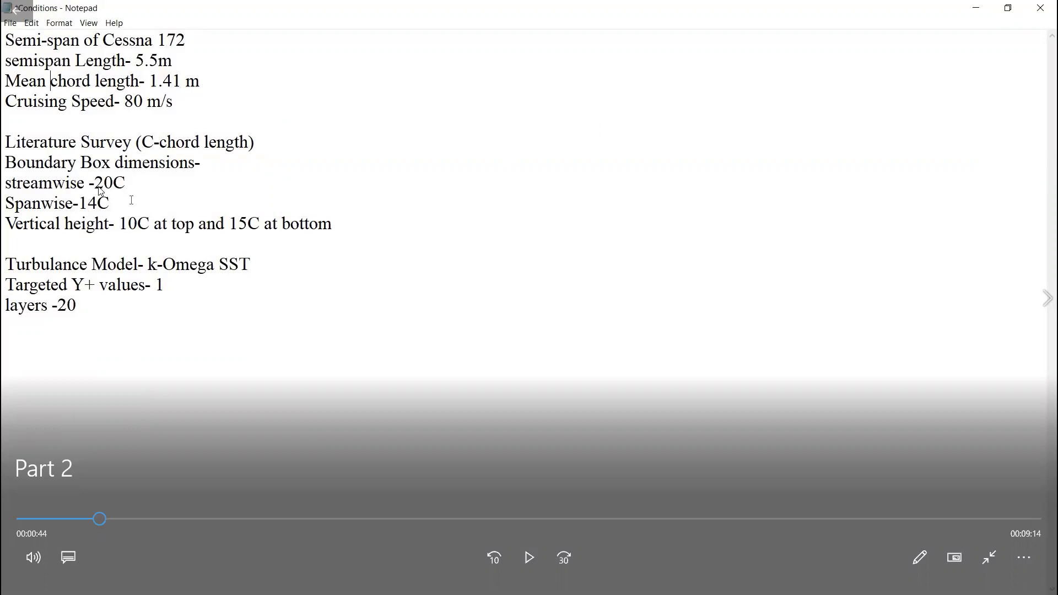
Resume the video, skip ahead through the boundary box calculations, and pause at the vertical height entry.
left_click(529, 558)
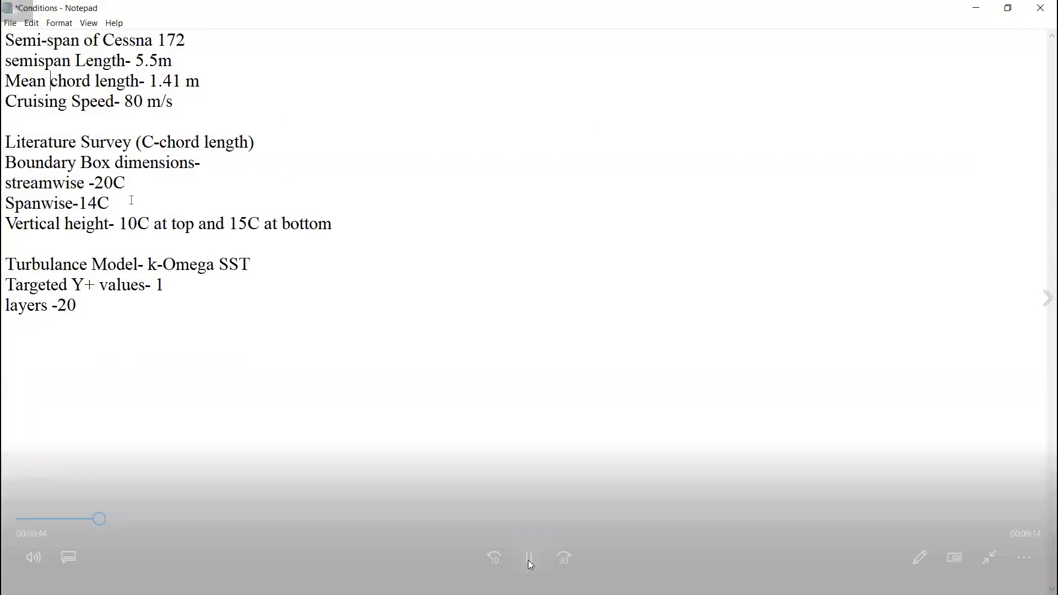
mouse_move(530, 565)
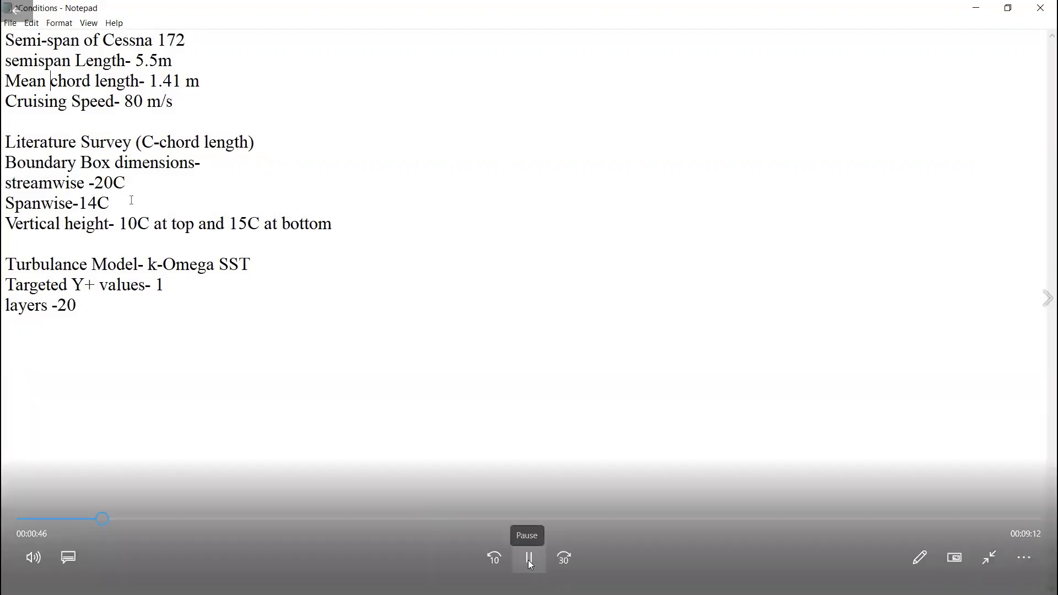
left_click(556, 560)
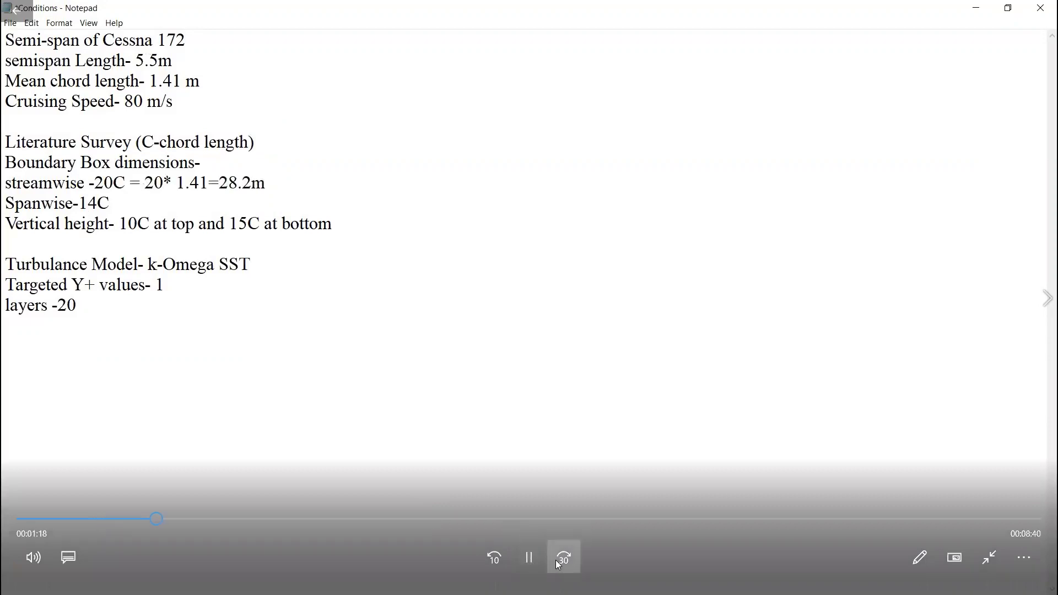
left_click(556, 561)
key("space")
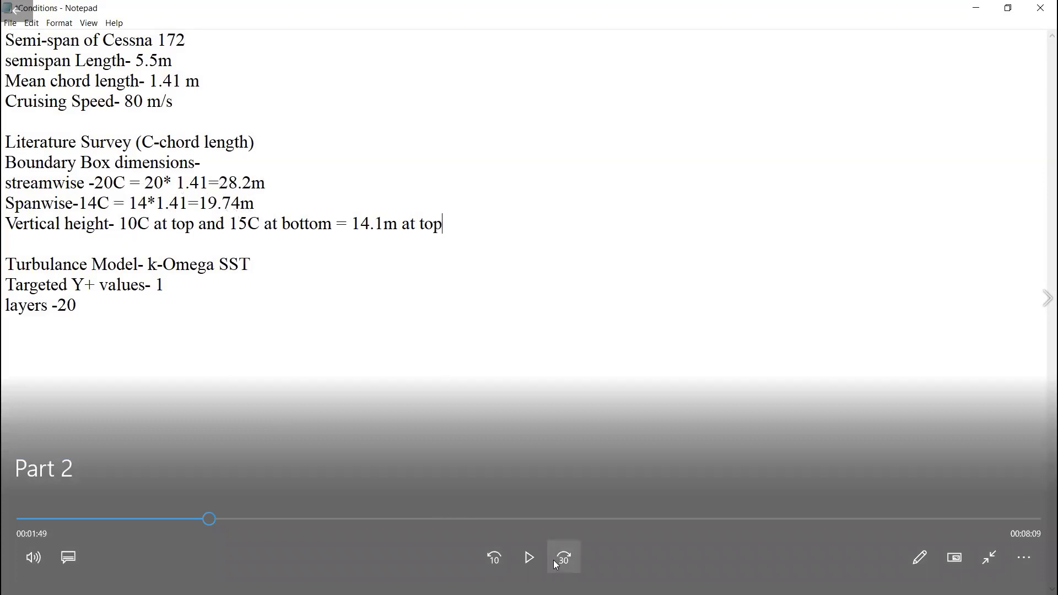
Resume the Part 2 video and skip ahead to the section entering the enclosure's non-uniform cushion values.
left_click(530, 557)
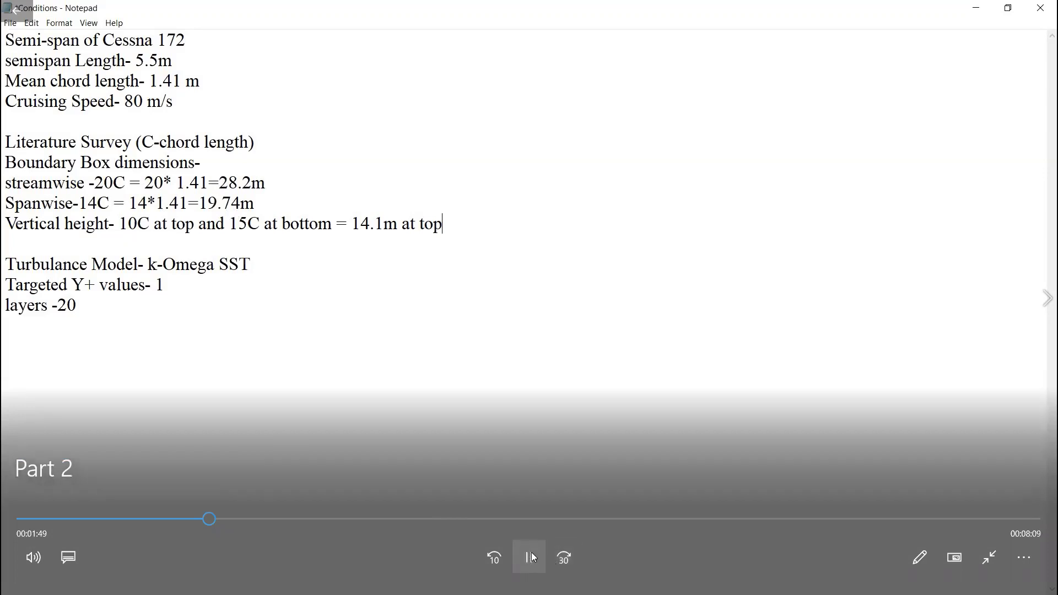
left_click(564, 561)
left_click(564, 560)
left_click(563, 560)
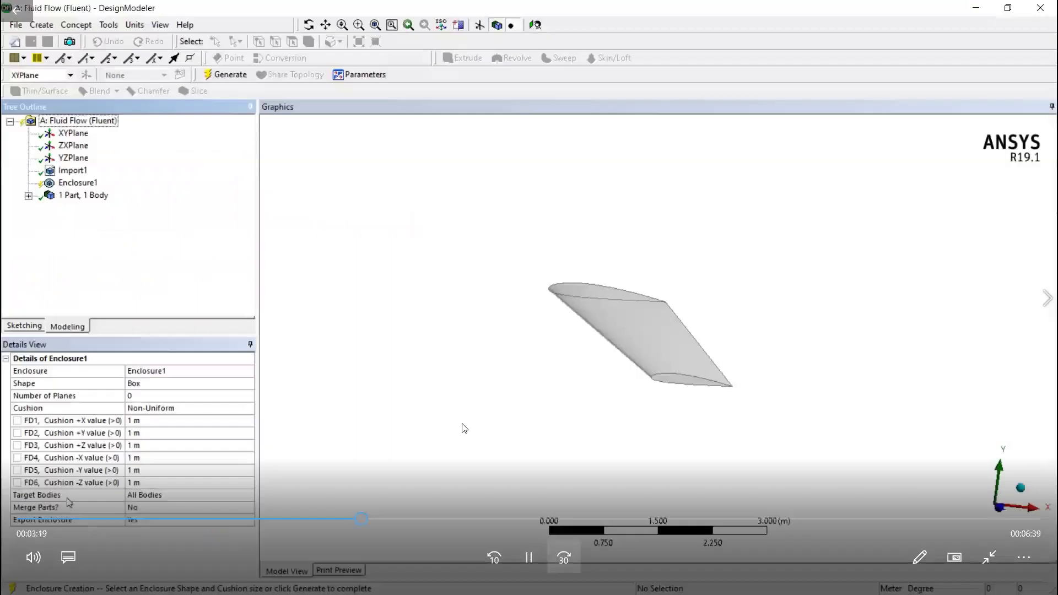
left_click(571, 560)
left_click(571, 560)
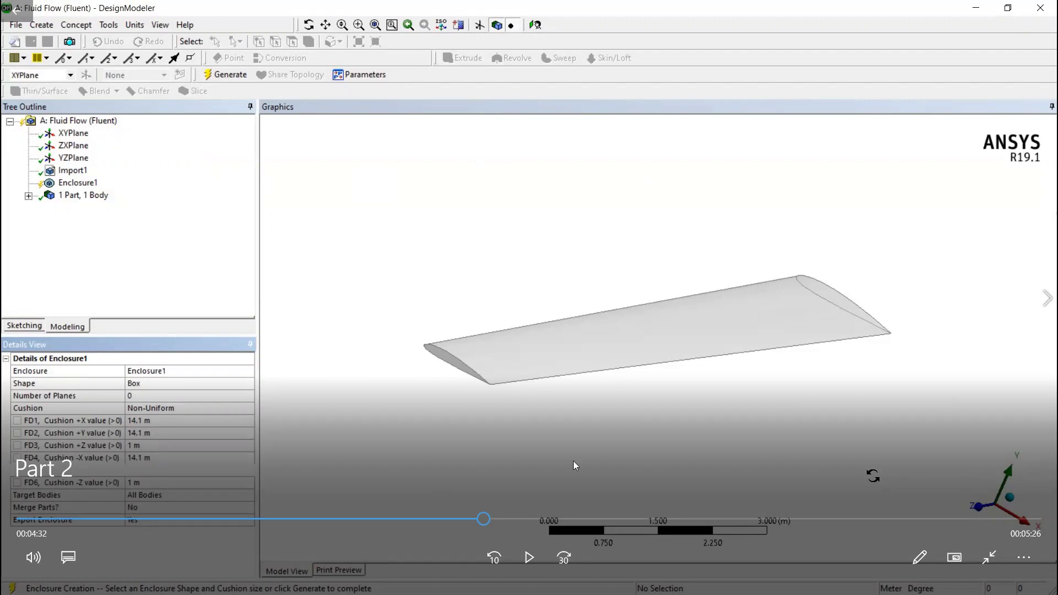
Resume playback and skip ahead to the point where the wing's box enclosure is generated.
left_click(526, 571)
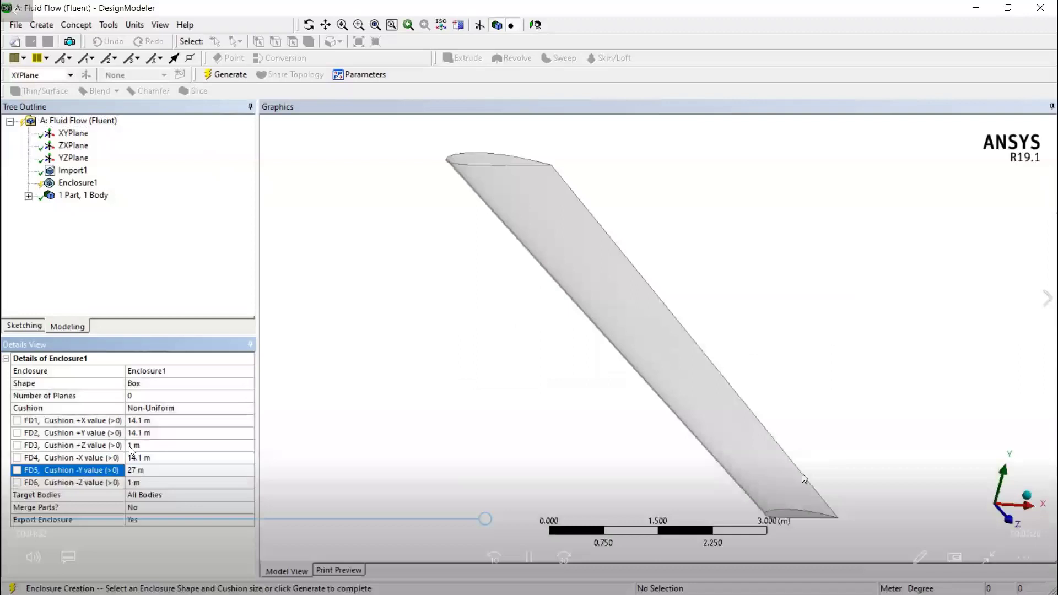
left_click(564, 558)
left_click(563, 558)
left_click(564, 558)
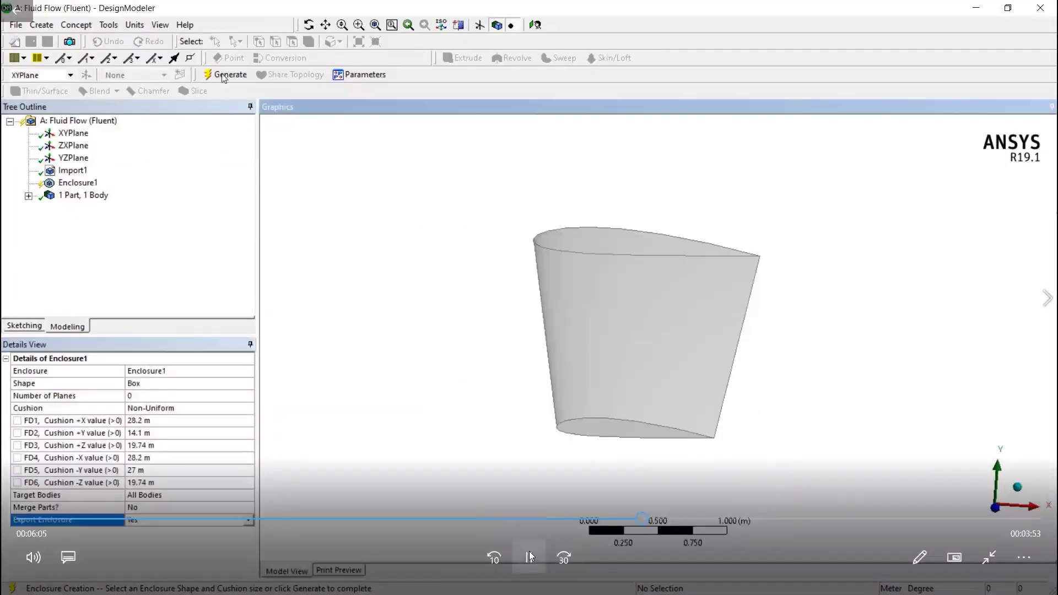
left_click(528, 554)
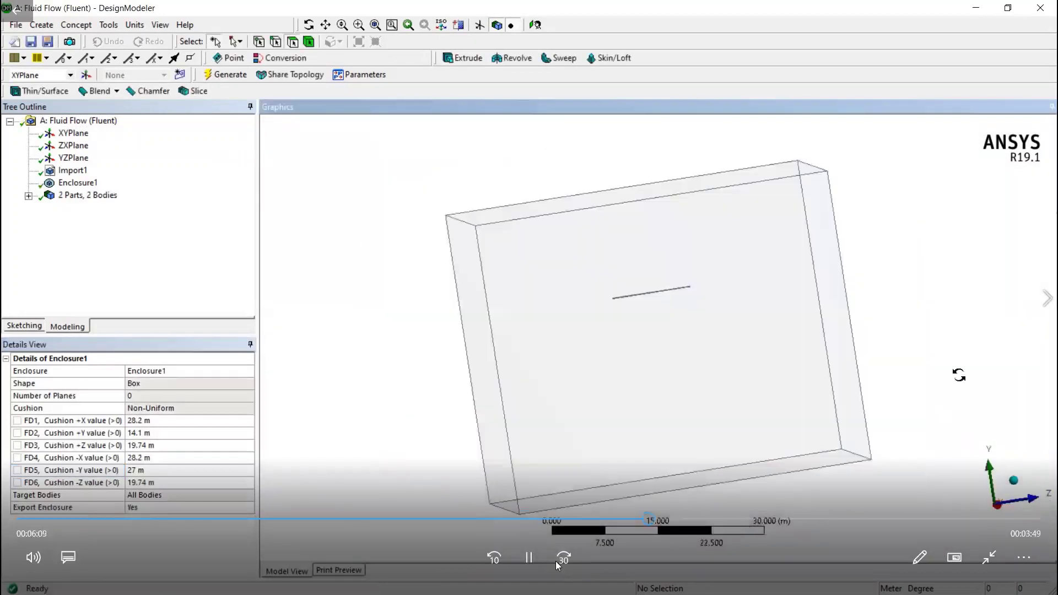
Pause the recording at successive views of the generated enclosure to examine the box around the wing.
left_click(529, 557)
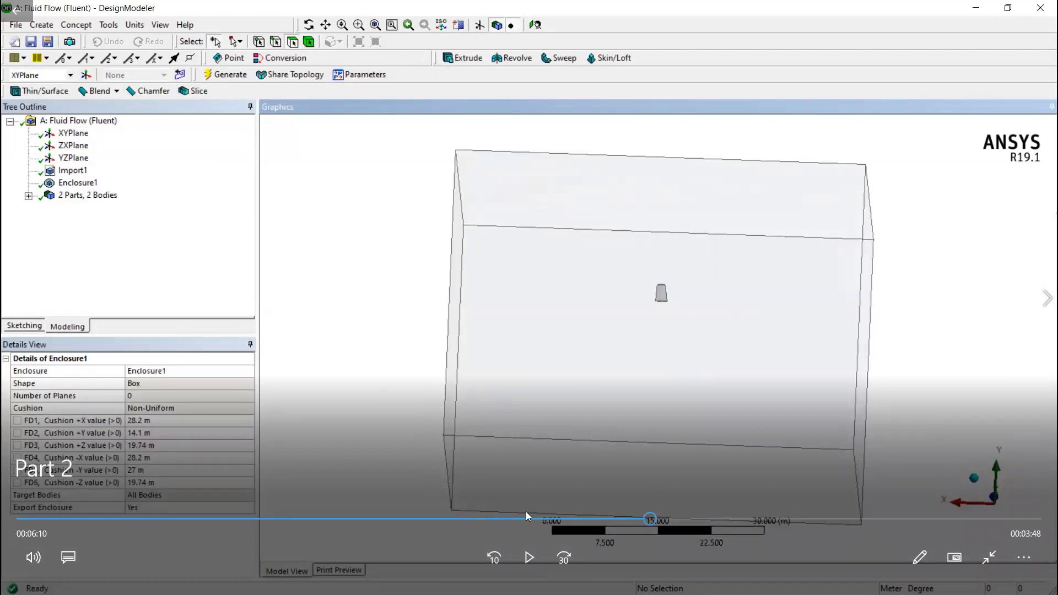
left_click(528, 566)
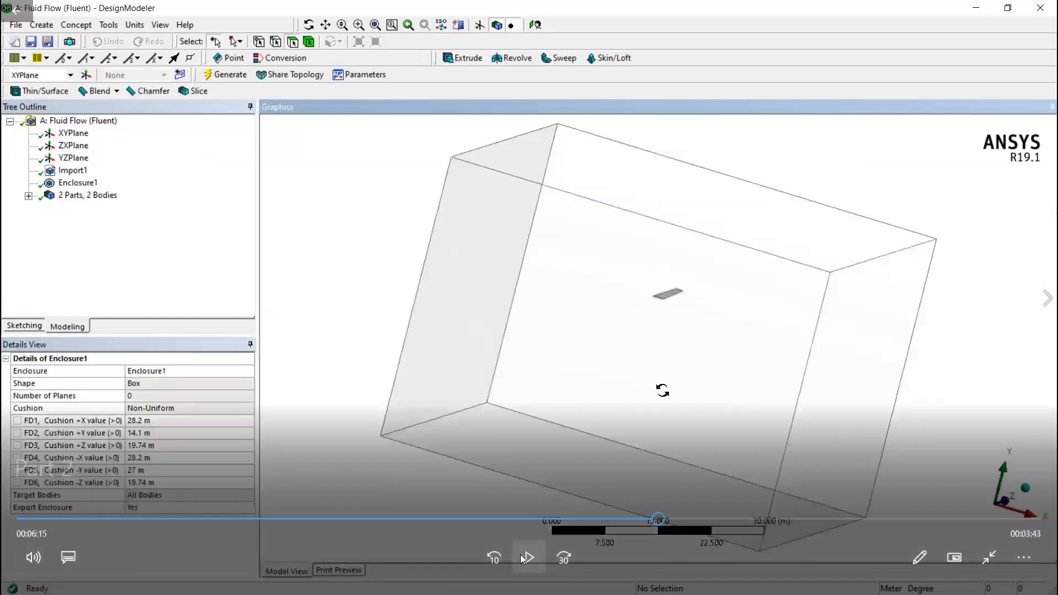
left_click(572, 306)
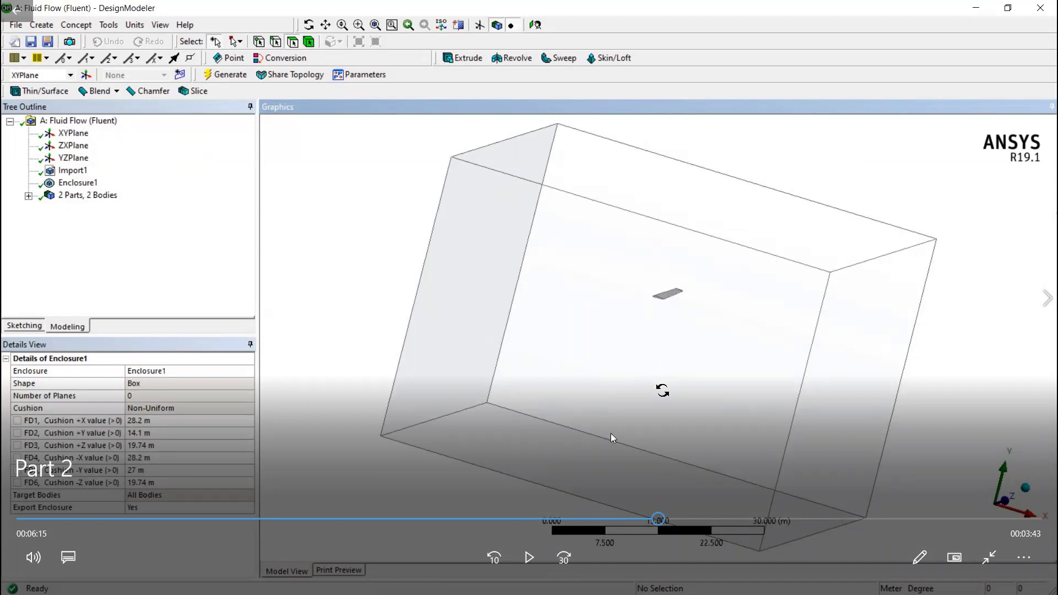
Skip the video ahead 30 seconds and pause on the enclosure with the 20 m -Y cushion.
left_click(531, 557)
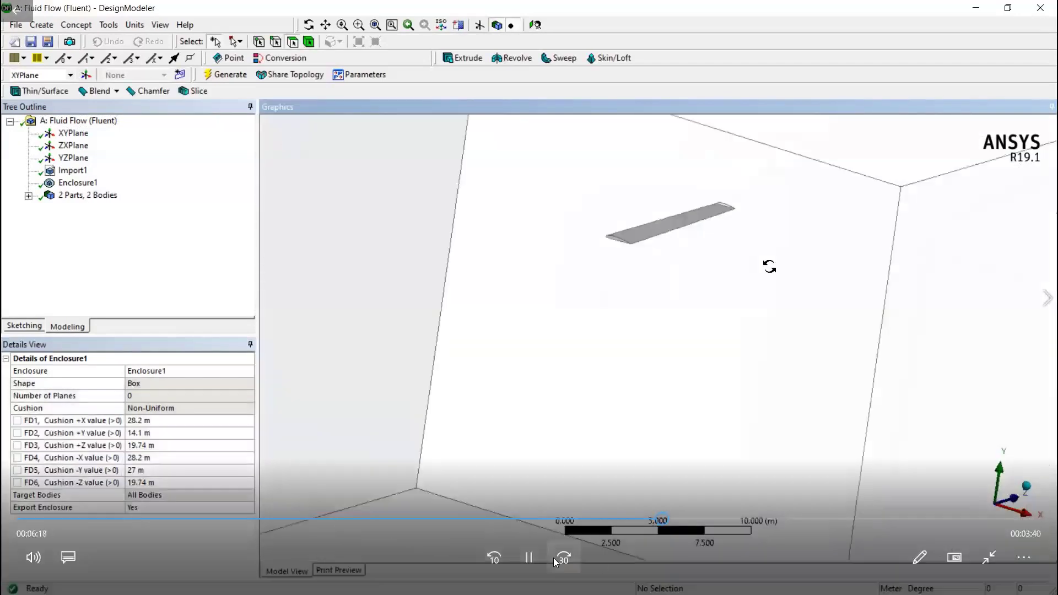
left_click(562, 558)
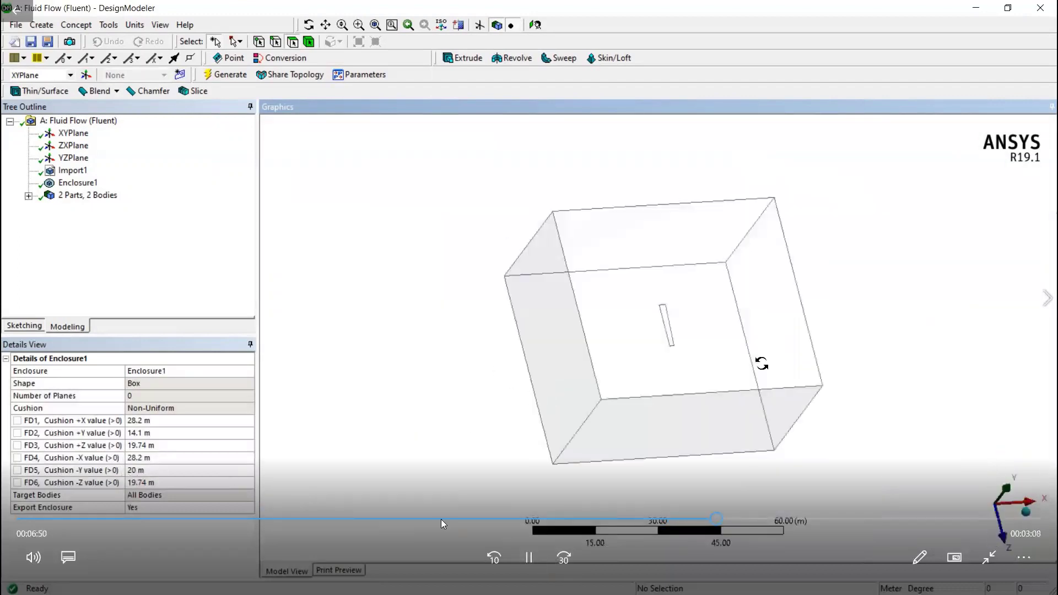
key("space")
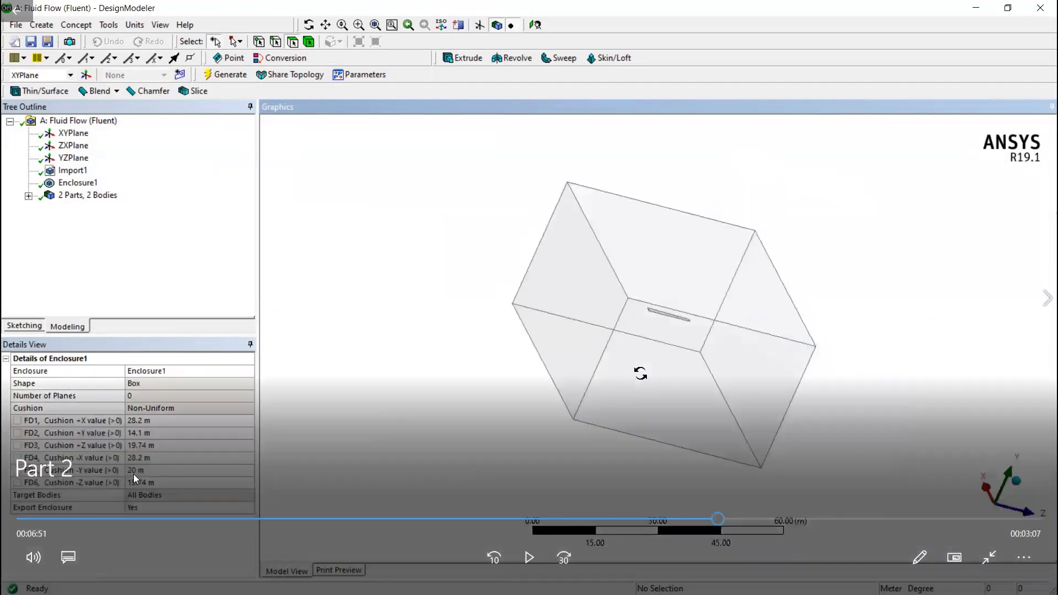
Resume the video and pause it at the expanded list of the enclosure model's two solid bodies.
left_click(523, 550)
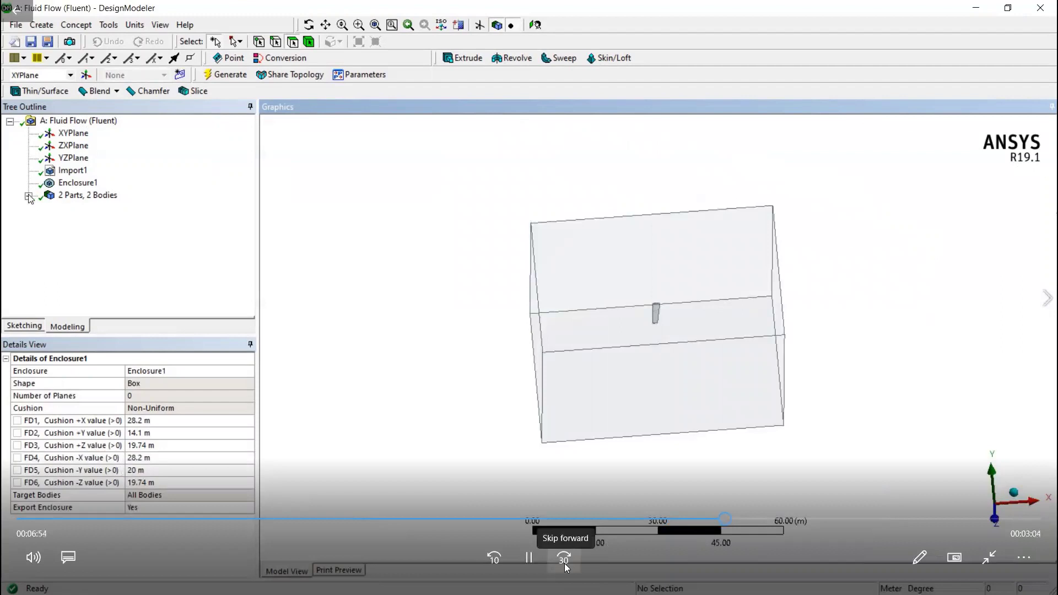
left_click(524, 570)
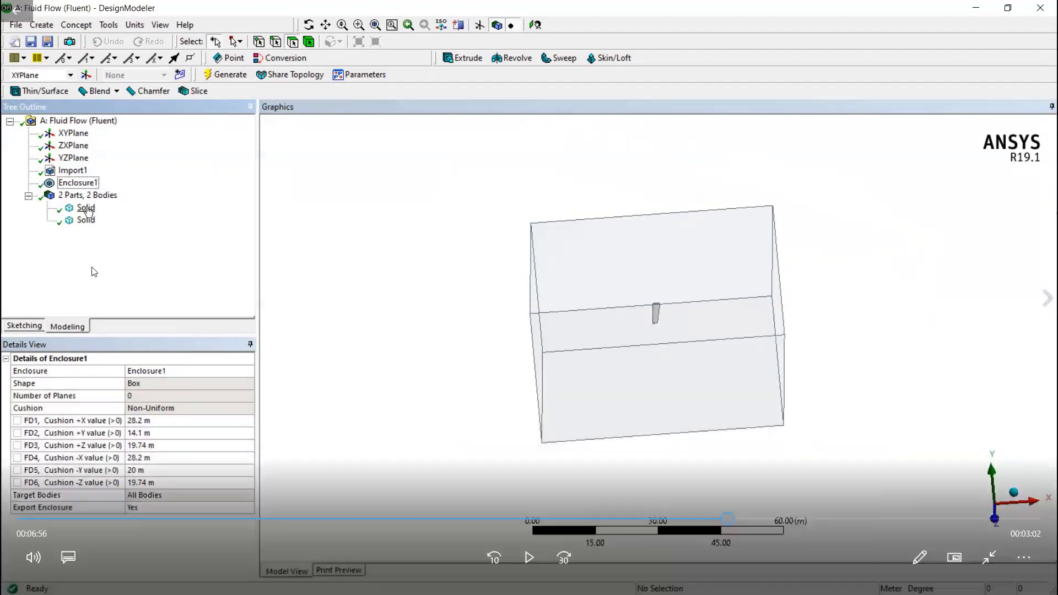
key("space")
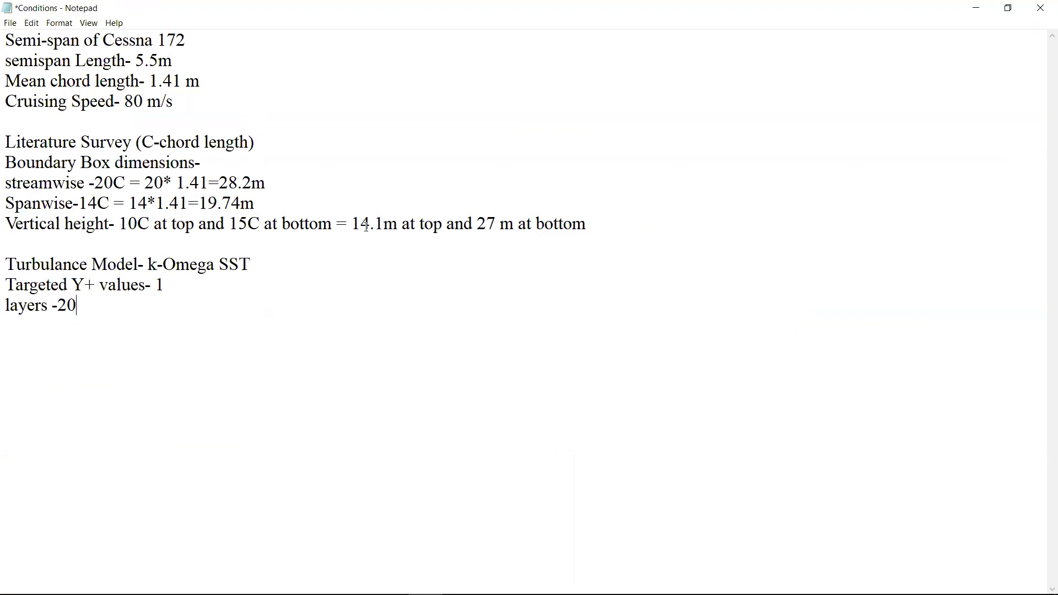
Highlight the 14.1m top, 15C and 27 m bottom vertical height values in the Conditions notes, and minimize the notes.
left_click_drag(353, 224, 405, 227)
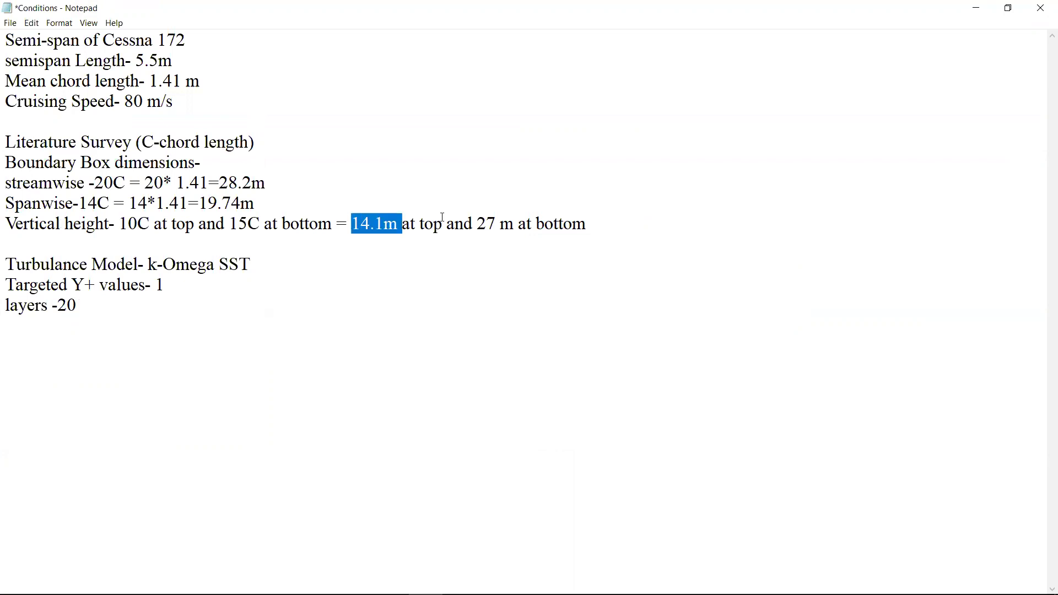
left_click_drag(231, 224, 259, 224)
left_click_drag(477, 224, 593, 234)
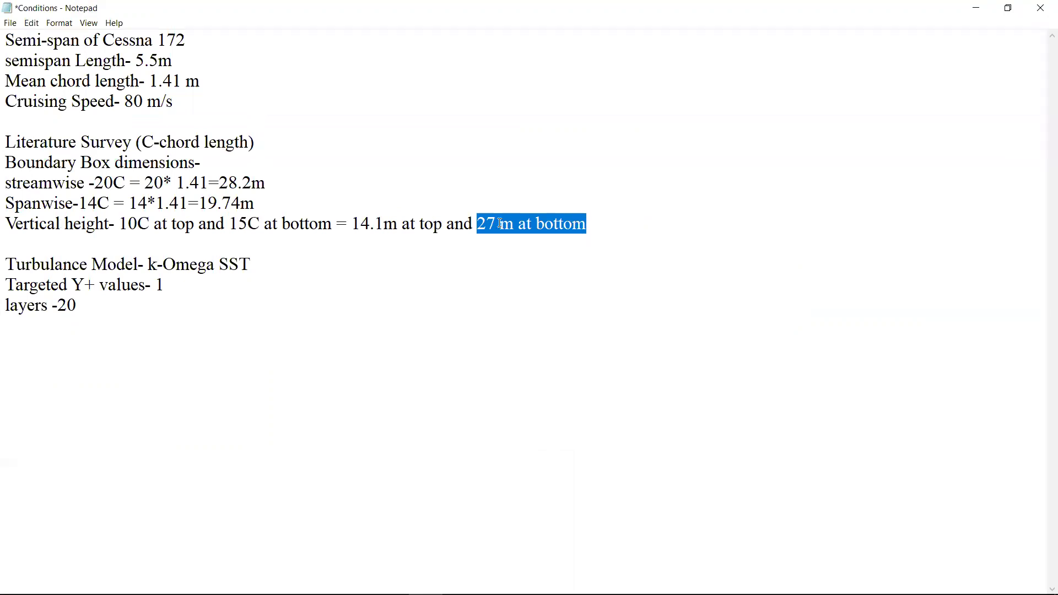
left_click(978, 6)
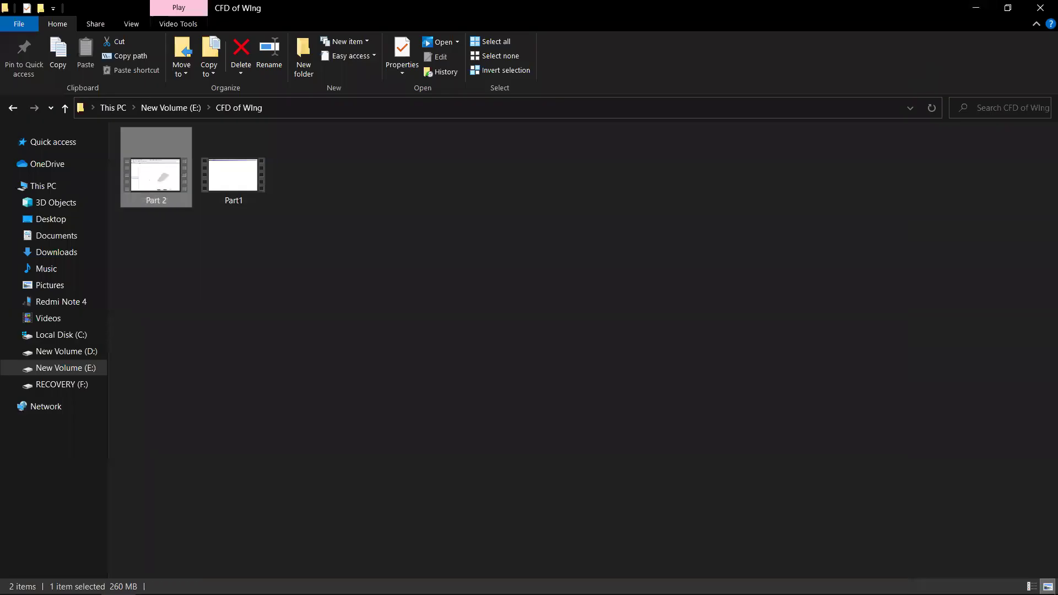
Return to the Part 2 video and play it in short stretches to examine the wing and enclosure bodies.
left_click(528, 581)
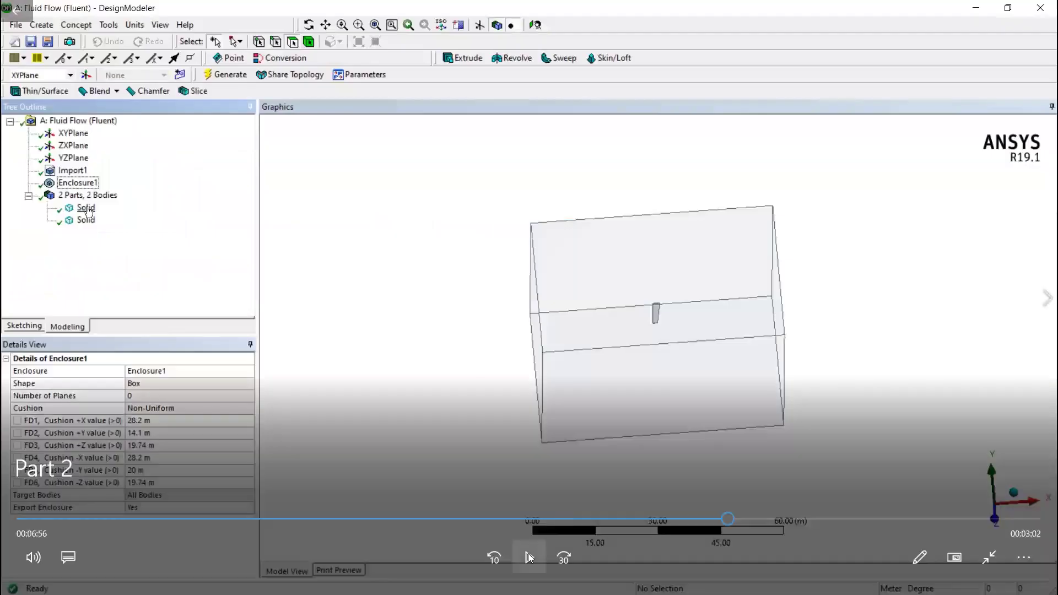
left_click(528, 558)
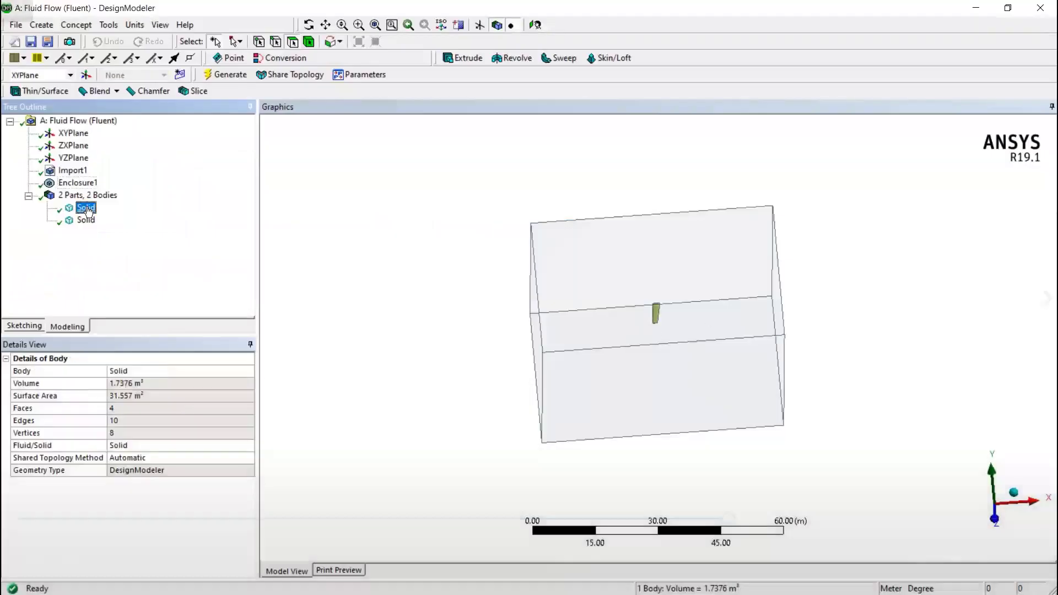
left_click(669, 360)
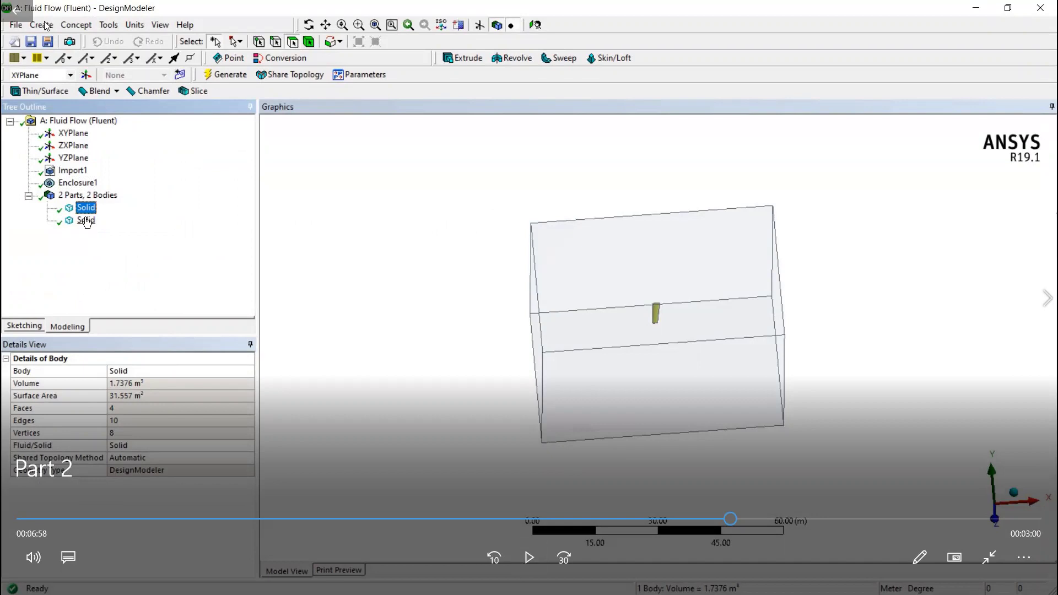
left_click(529, 558)
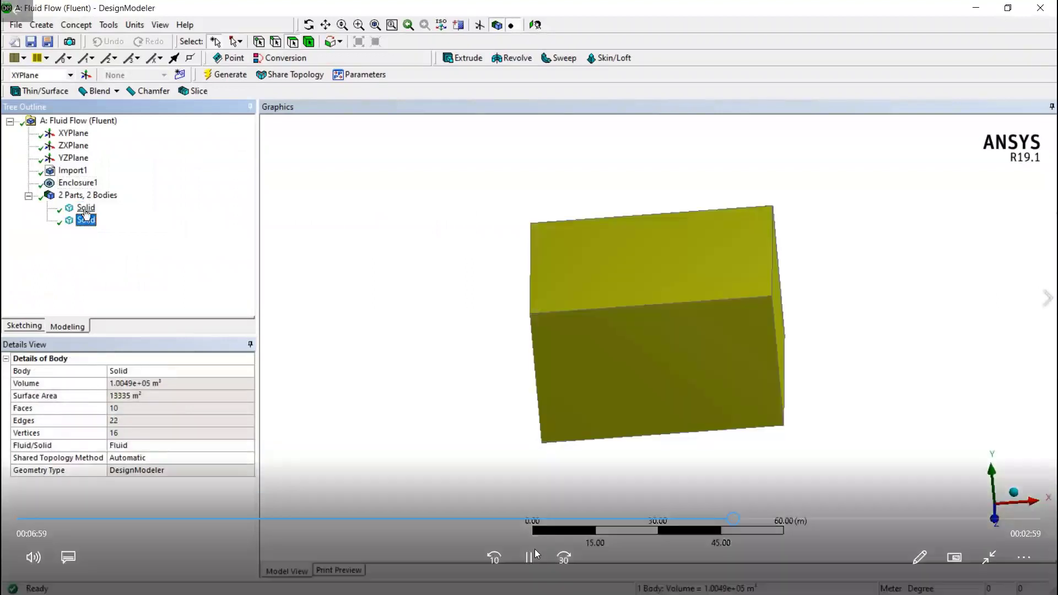
left_click(528, 558)
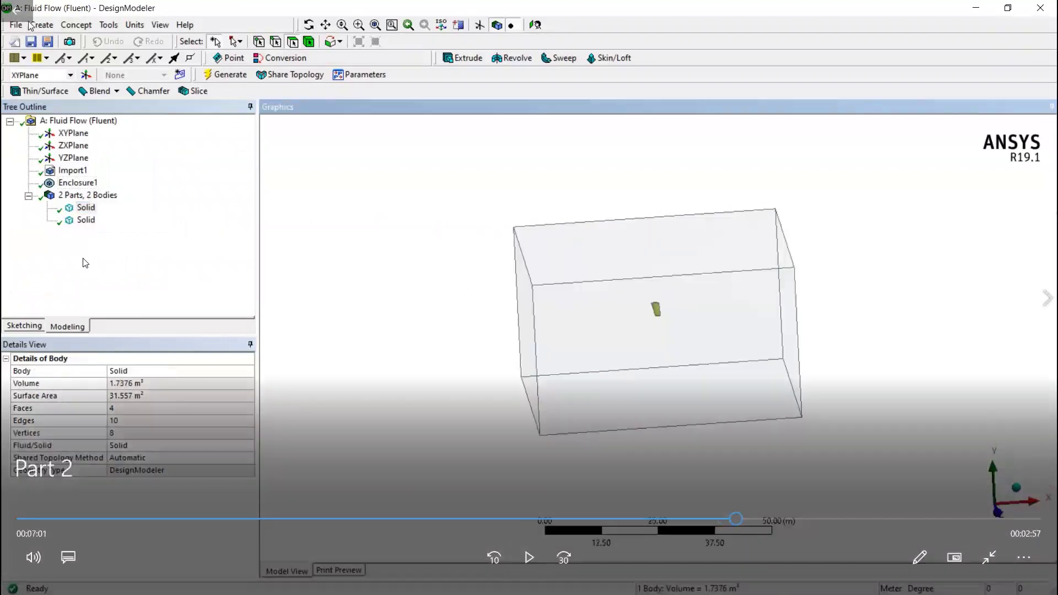
Skip ahead through the Boolean subtraction of the wing from the enclosure and pause on the resulting single body.
left_click(576, 564)
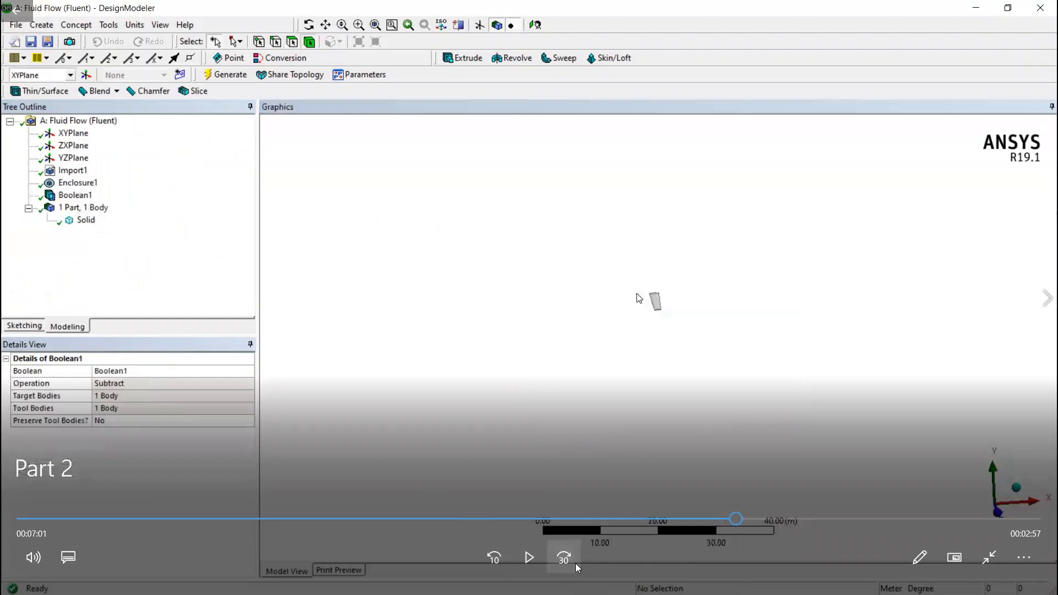
left_click(575, 563)
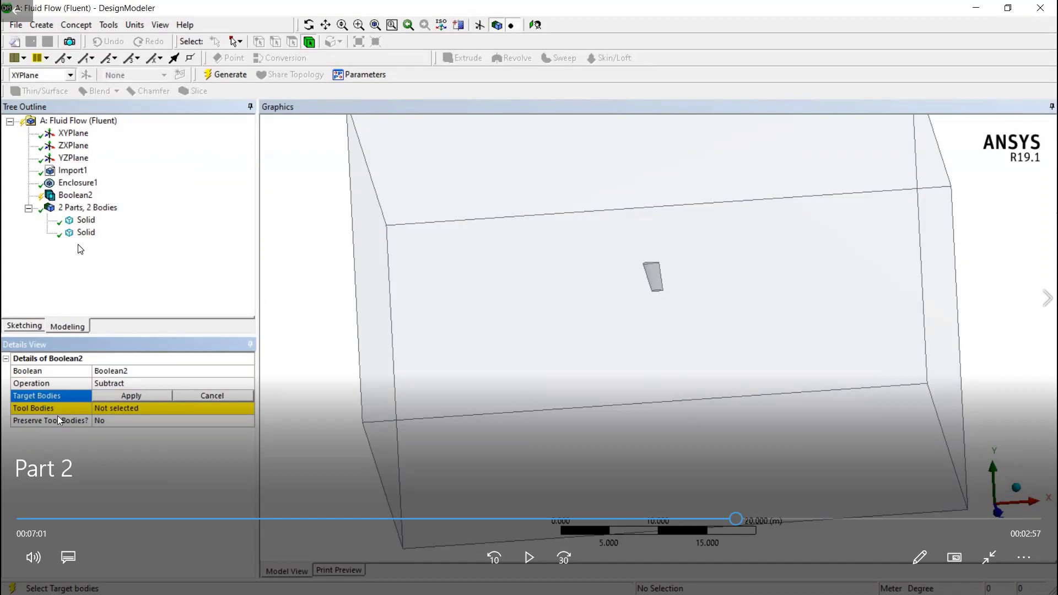
left_click(529, 557)
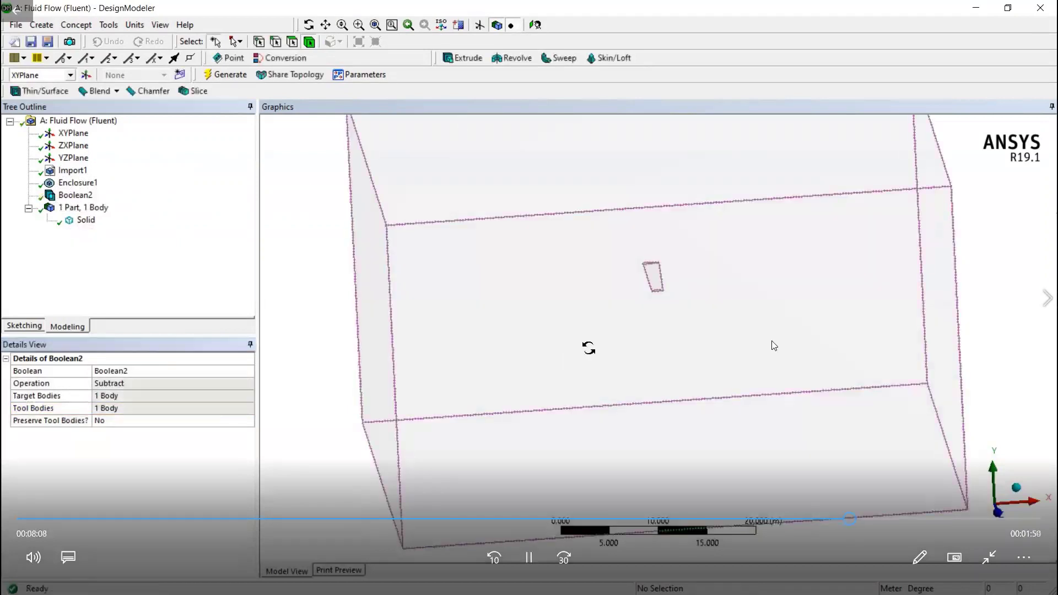
left_click(533, 557)
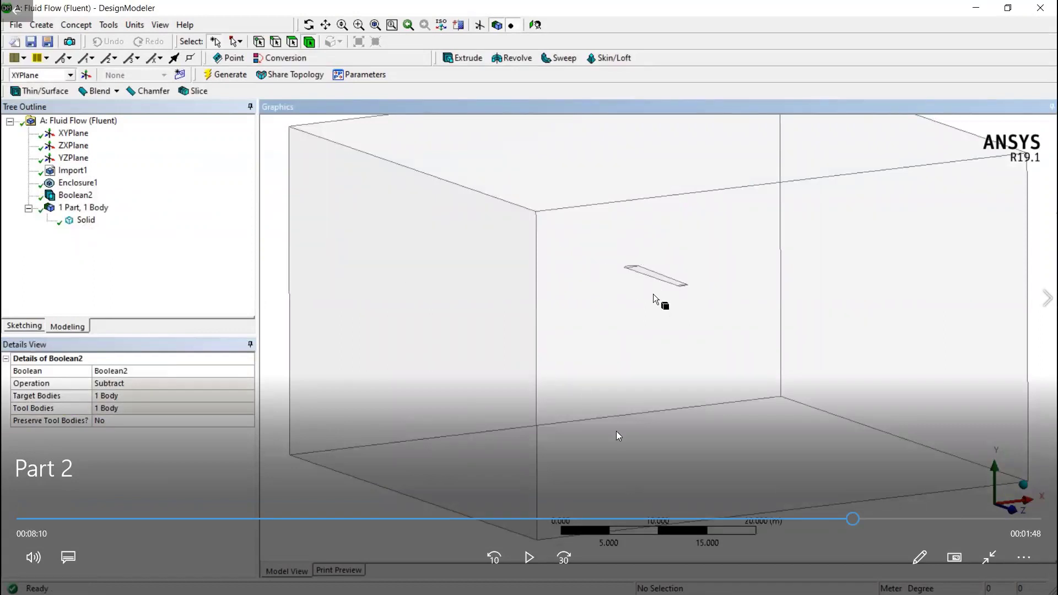
Close the Part 2 video and bring up the Ansys Meshing window, minimizing Workbench.
left_click(1040, 8)
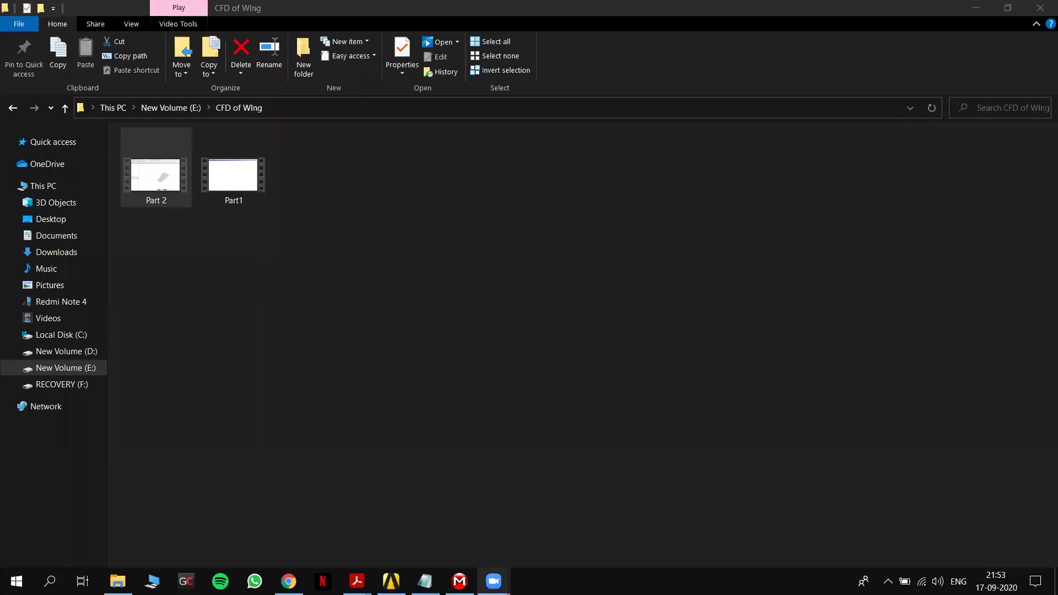
left_click(459, 582)
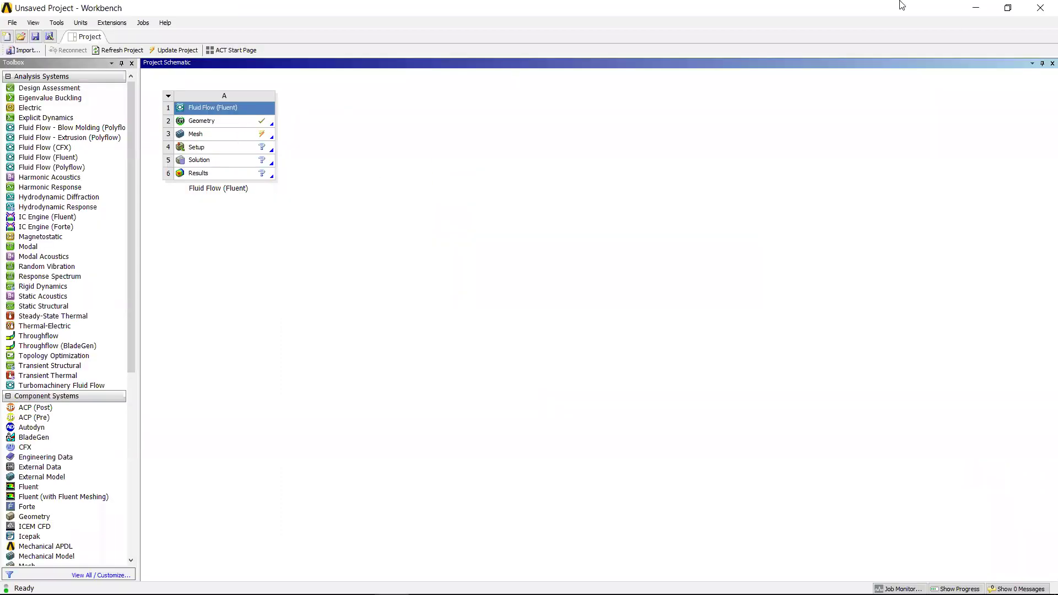
left_click(975, 8)
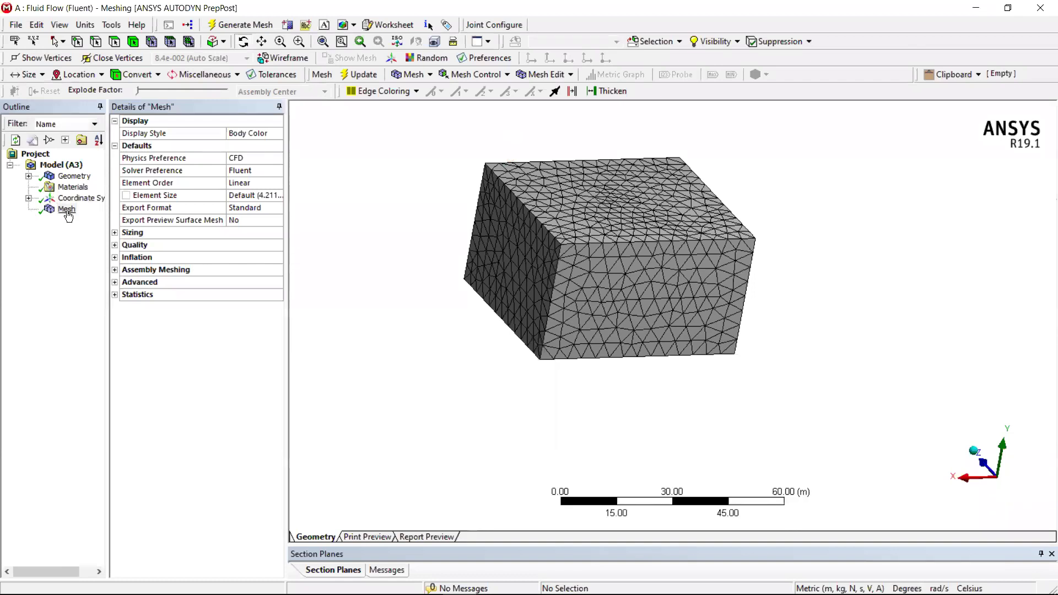
Generate the mesh for the enclosure domain and examine its surface elements from several sides.
right_click(66, 210)
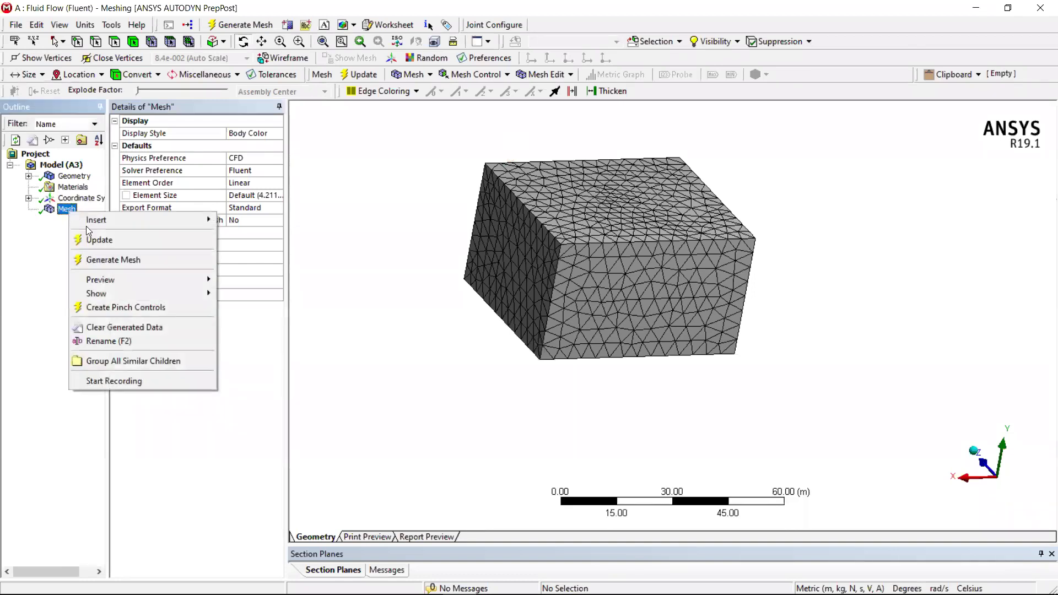
left_click(88, 260)
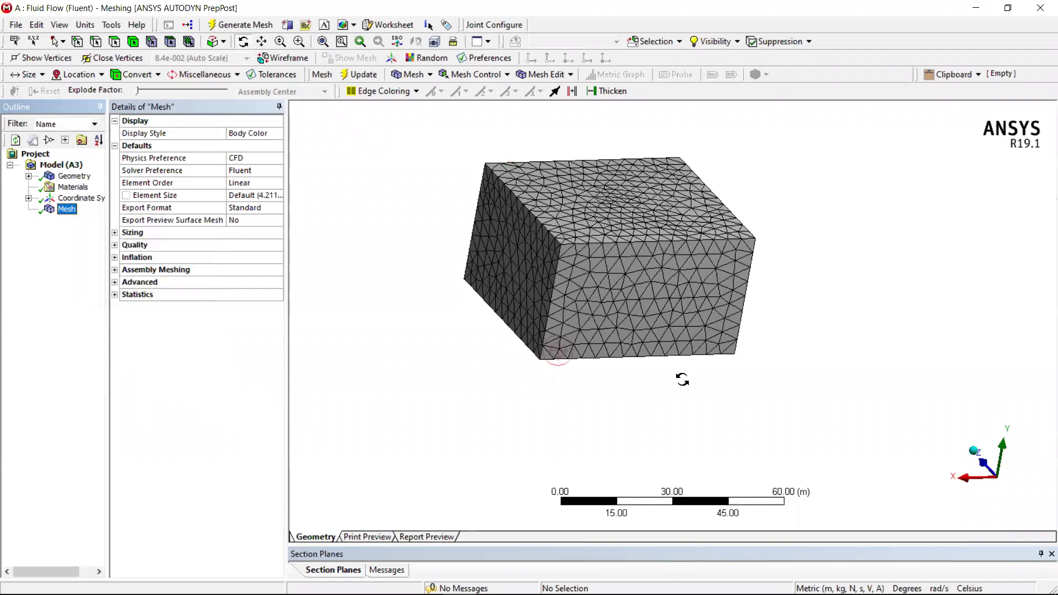
middle_click_drag(495, 389, 643, 424)
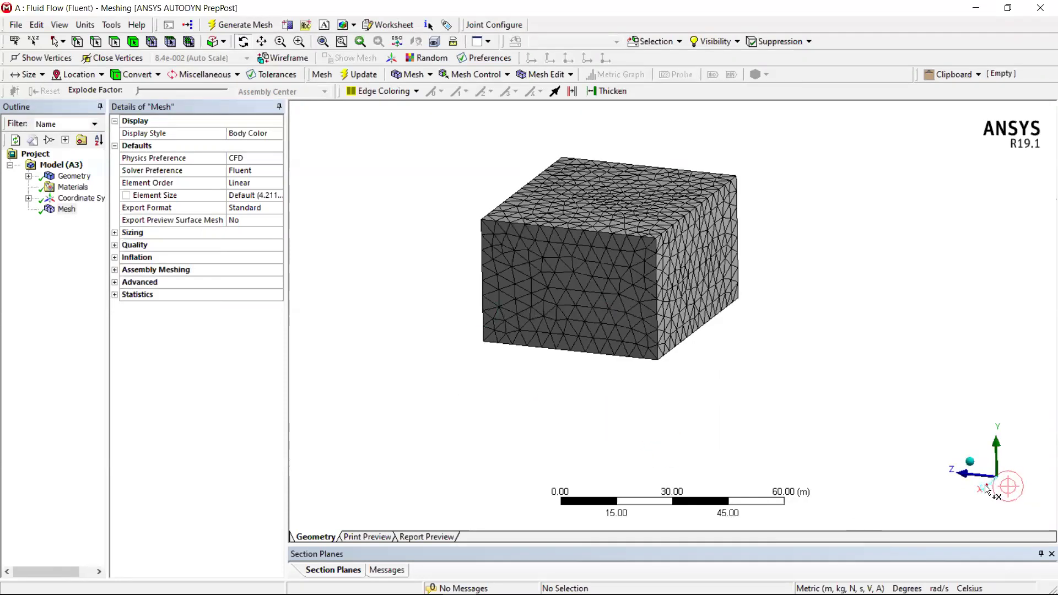
middle_click_drag(886, 489, 1046, 539)
middle_click_drag(855, 514, 909, 507)
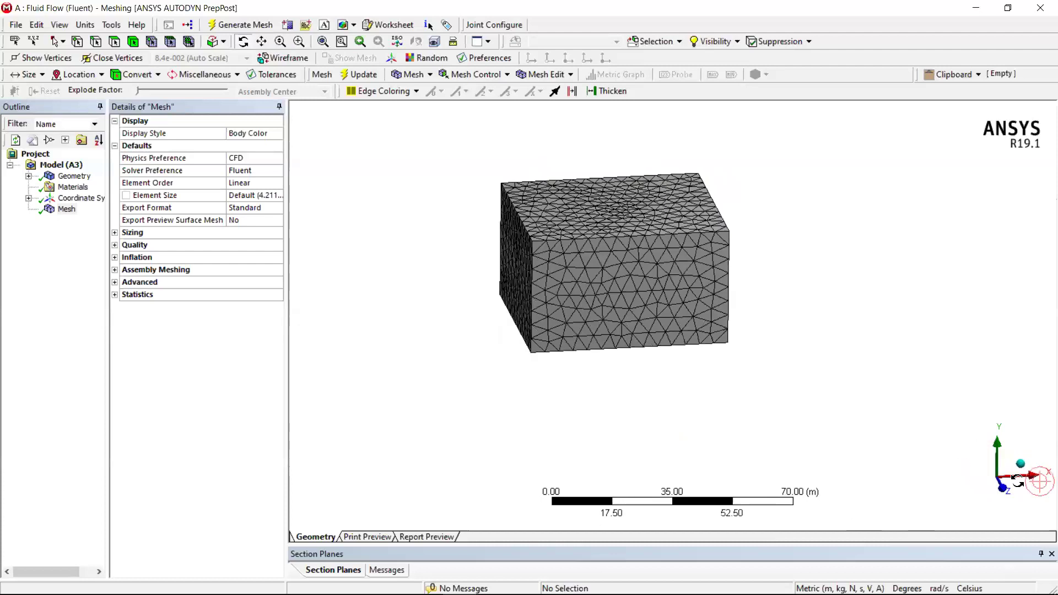
left_click(1019, 462)
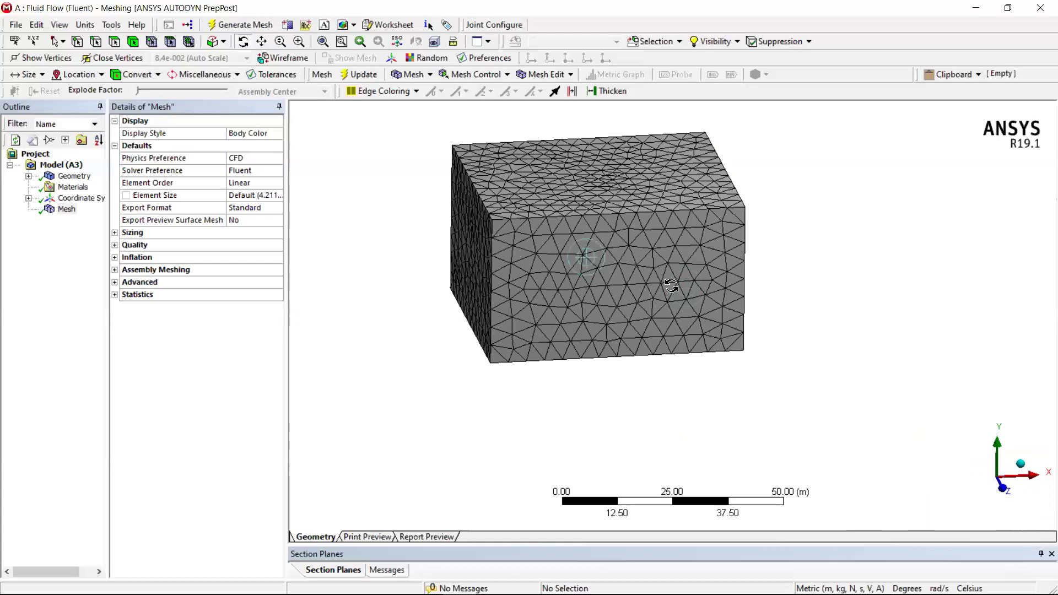
Face the meshed enclosure along the Z axis and draw a vertical section plane through its middle.
left_click_drag(583, 237, 634, 336)
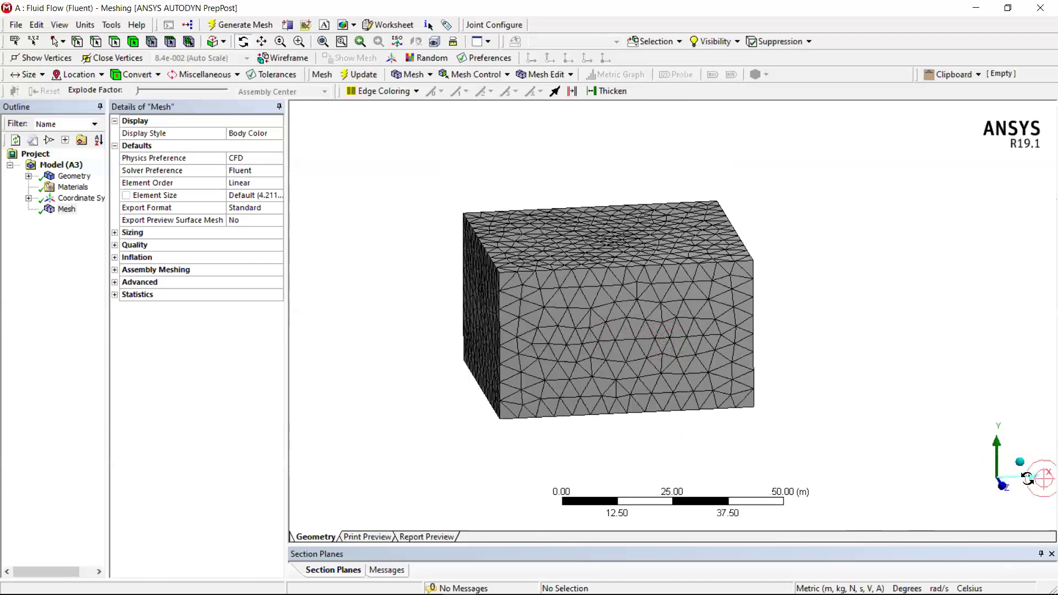
left_click_drag(756, 406, 740, 397)
left_click_drag(964, 501, 1029, 488)
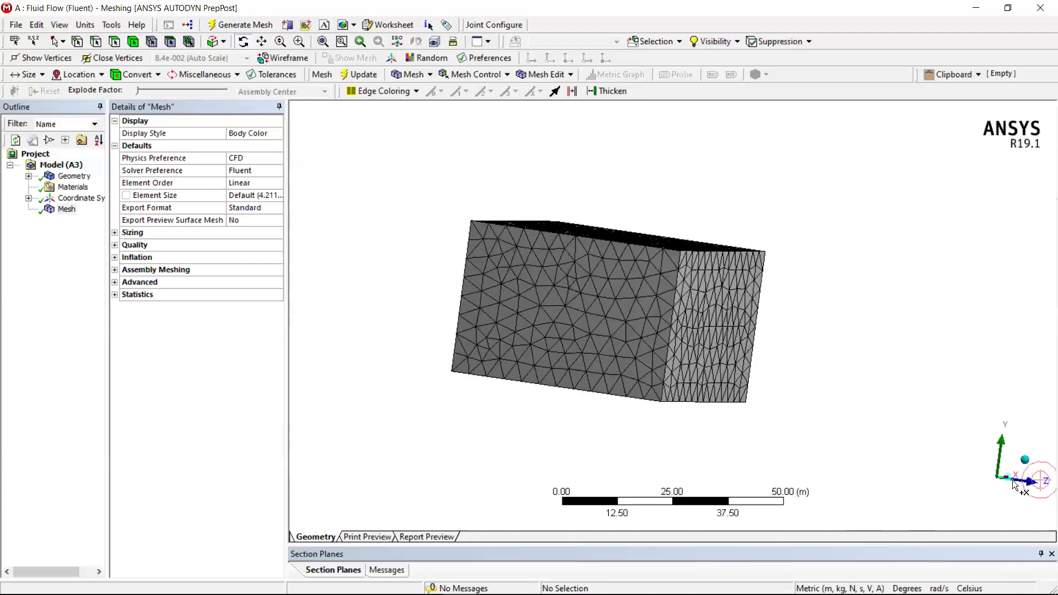
left_click(1028, 486)
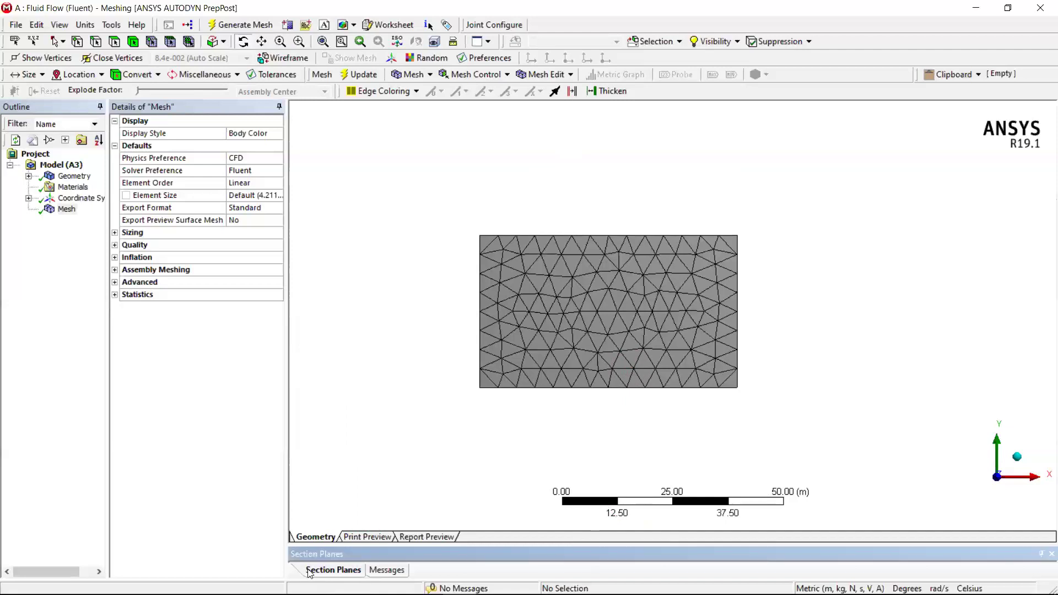
left_click_drag(353, 486, 354, 487)
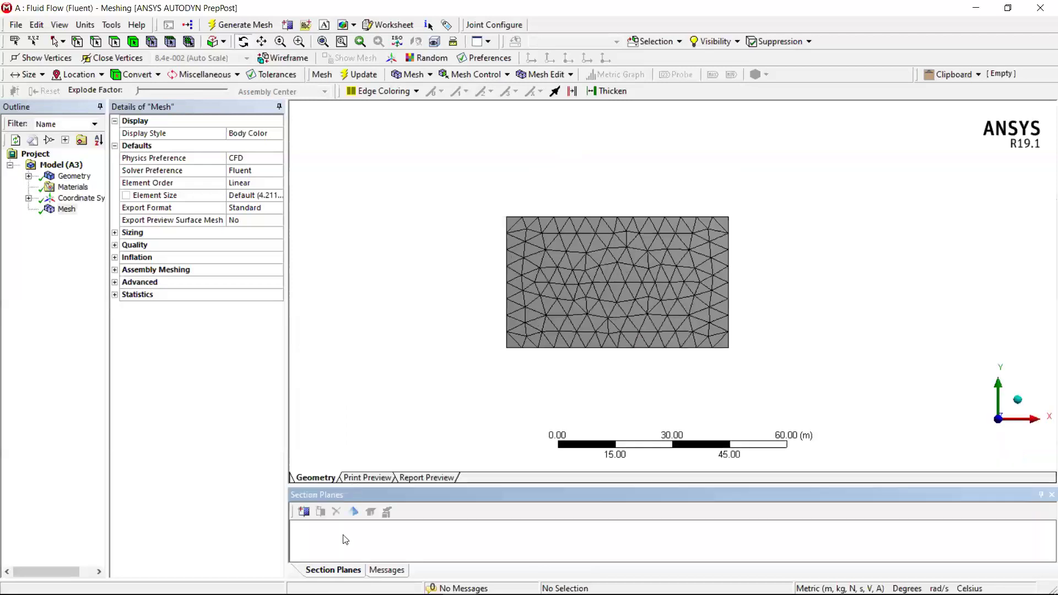
left_click(304, 512)
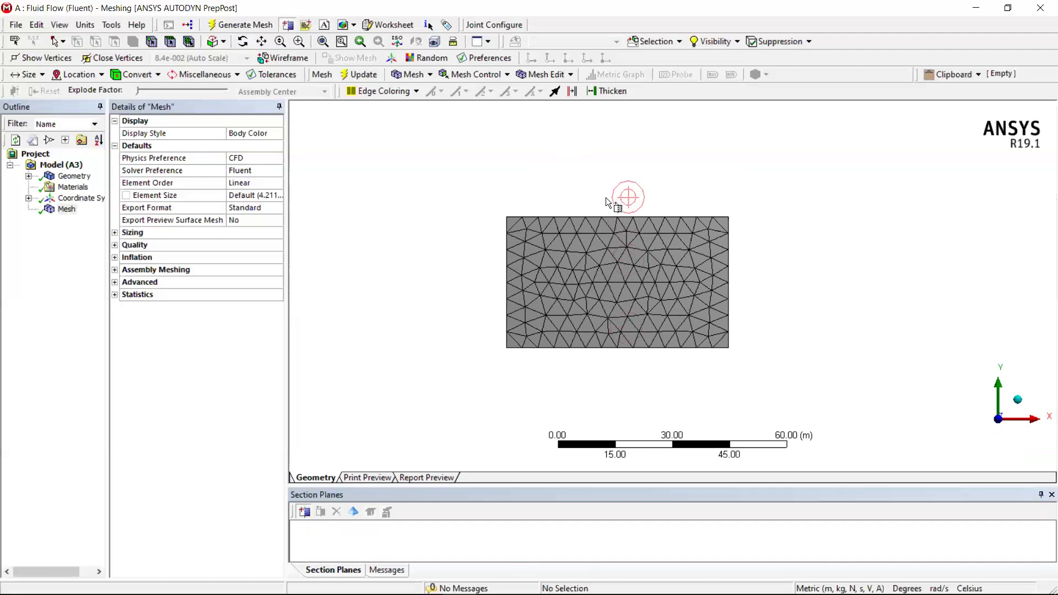
left_click_drag(607, 196, 610, 356)
left_click_drag(608, 359, 610, 359)
Examine the cut mesh along the X axis, comparing element density around the wing with the outer domain.
middle_click_drag(699, 374, 590, 379)
left_click(1006, 421)
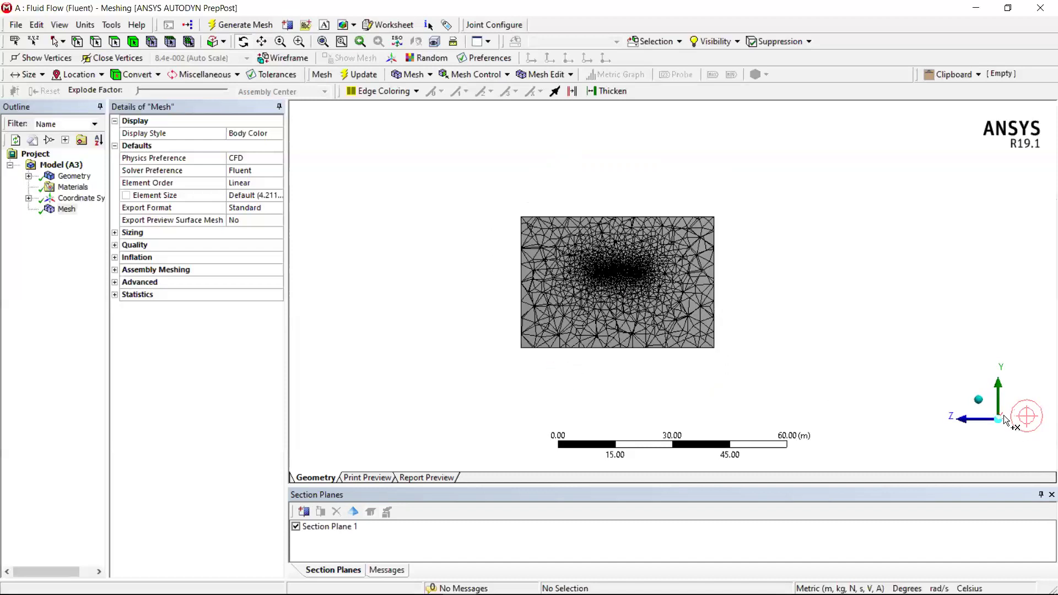
scroll(603, 276, "up", 5)
scroll(534, 270, "up", 2)
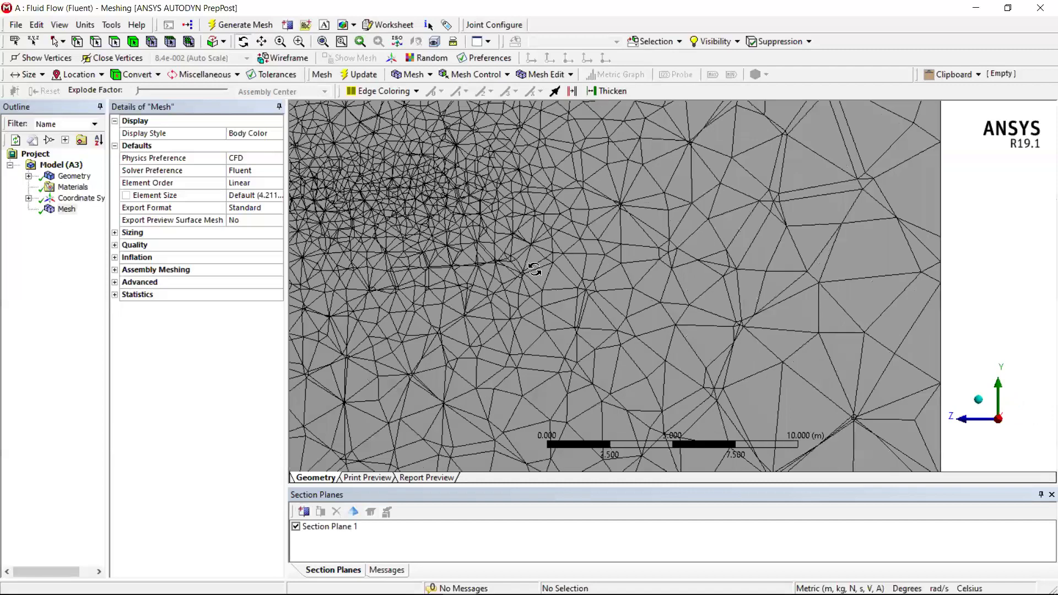
scroll(468, 263, "down", 4)
scroll(469, 259, "up", 4)
mouse_move(462, 243)
middle_mouse_down()
mouse_move(482, 215)
mouse_move(481, 252)
middle_mouse_up()
scroll(481, 252, "down", 6)
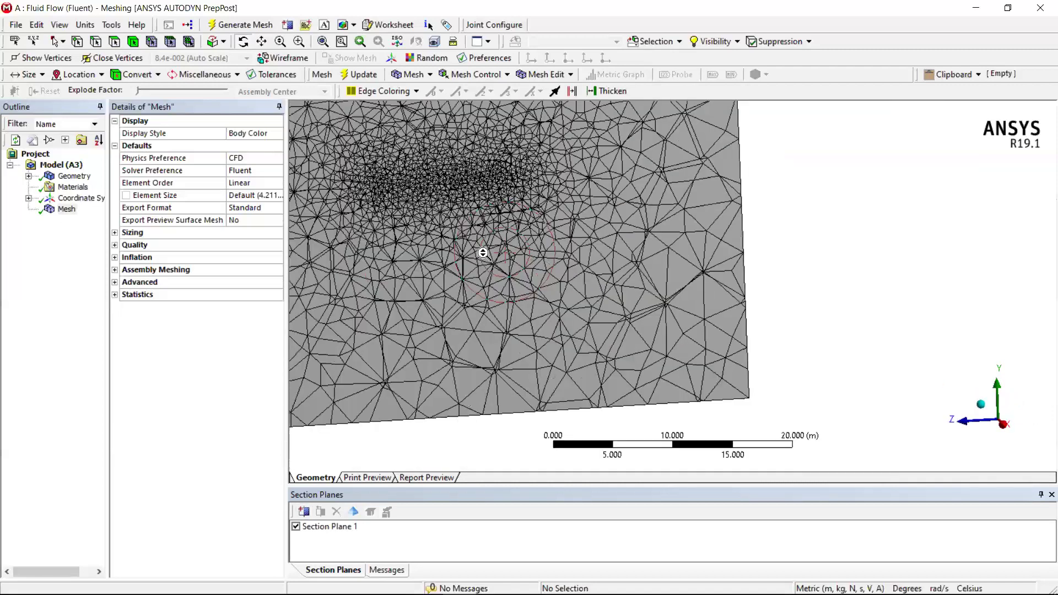
middle_click_drag(538, 271, 480, 256)
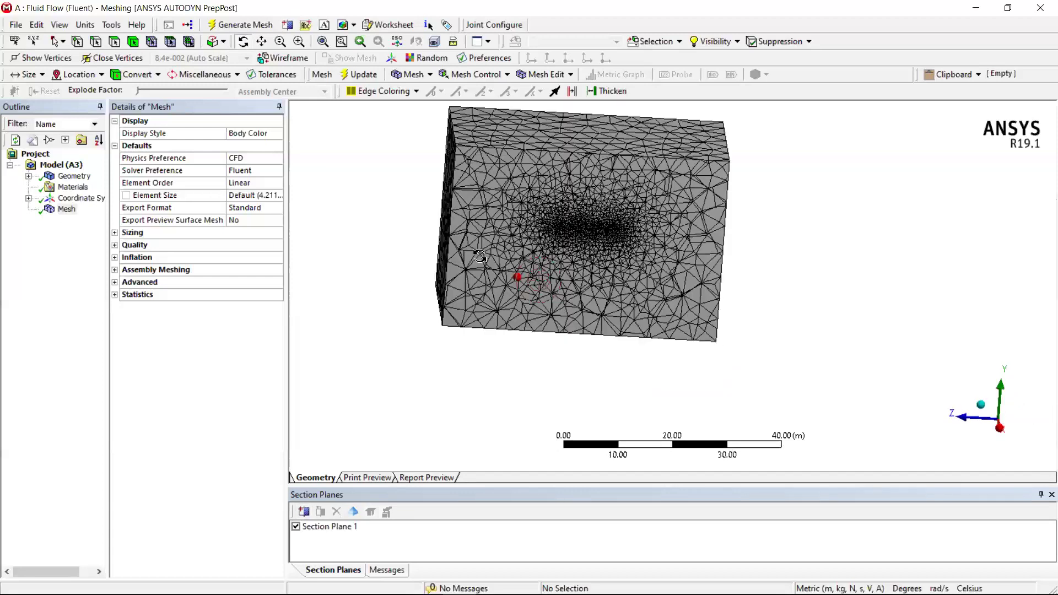
Turn on wireframe display and toggle Section Plane 1 to reveal the wing inside the domain, leaving the plane off.
left_click(296, 527)
left_click(283, 58)
mouse_move(490, 342)
middle_mouse_down()
mouse_move(444, 326)
mouse_move(485, 353)
middle_mouse_up()
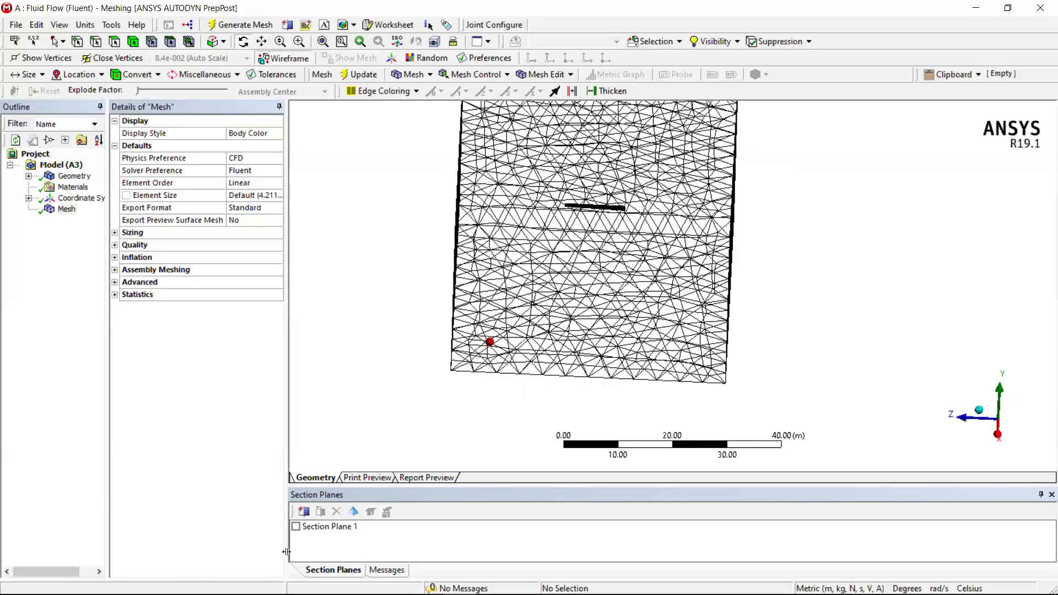
left_click(296, 527)
middle_click_drag(606, 307, 416, 274)
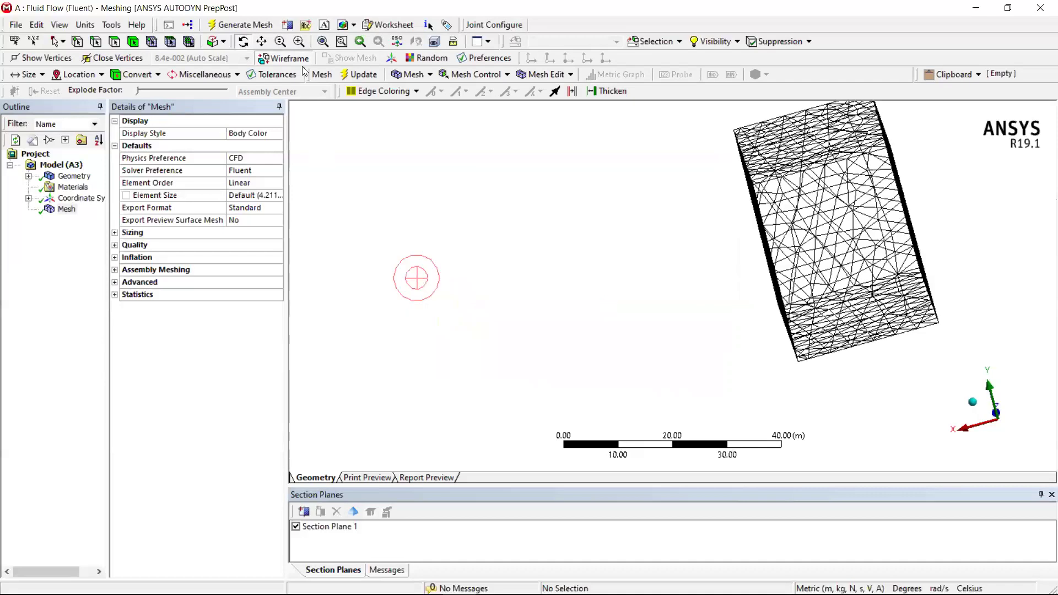
left_click(296, 527)
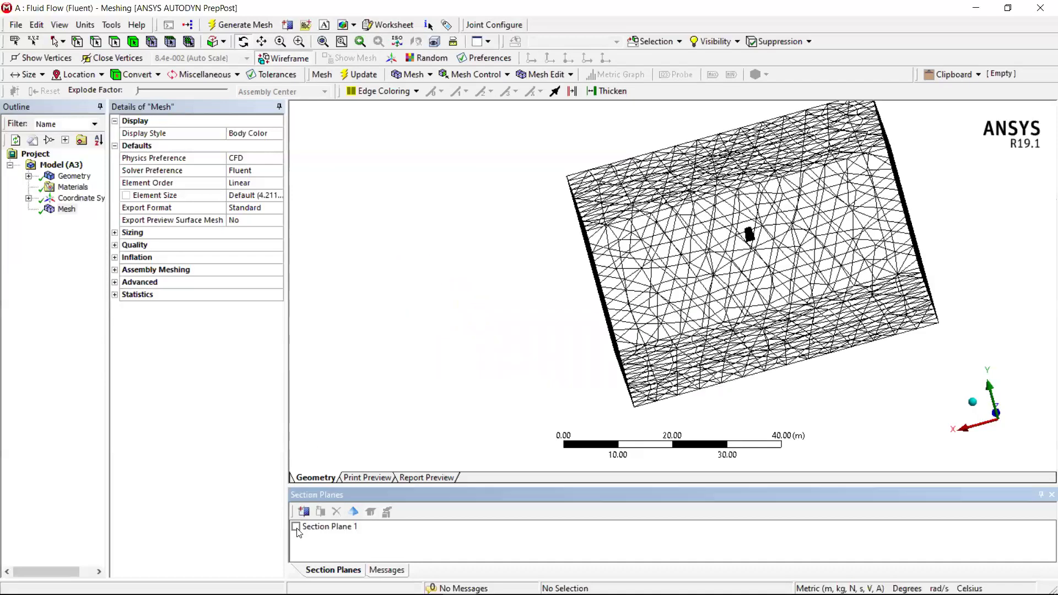
left_click(296, 527)
left_click(296, 527)
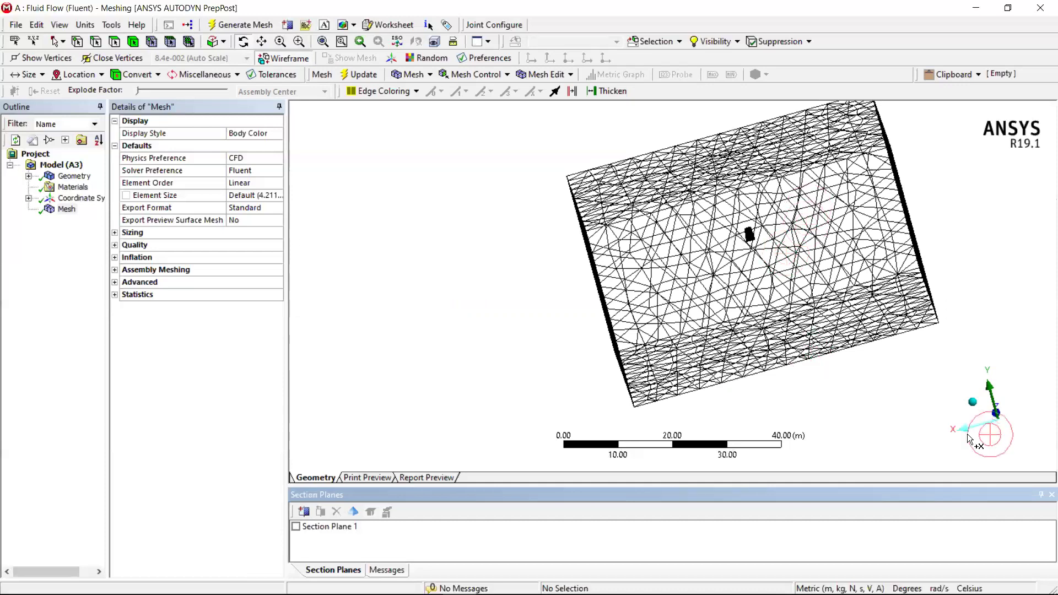
Face the domain along the X axis, draw a second vertical section plane through the wing's span, and turn toward the cut.
left_click(1029, 427)
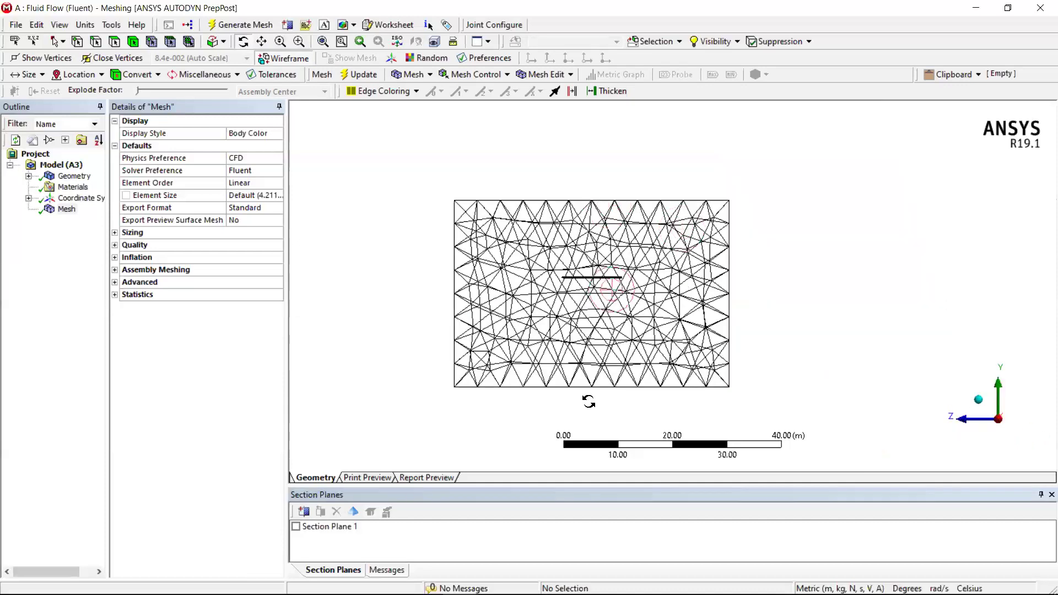
left_click(304, 512)
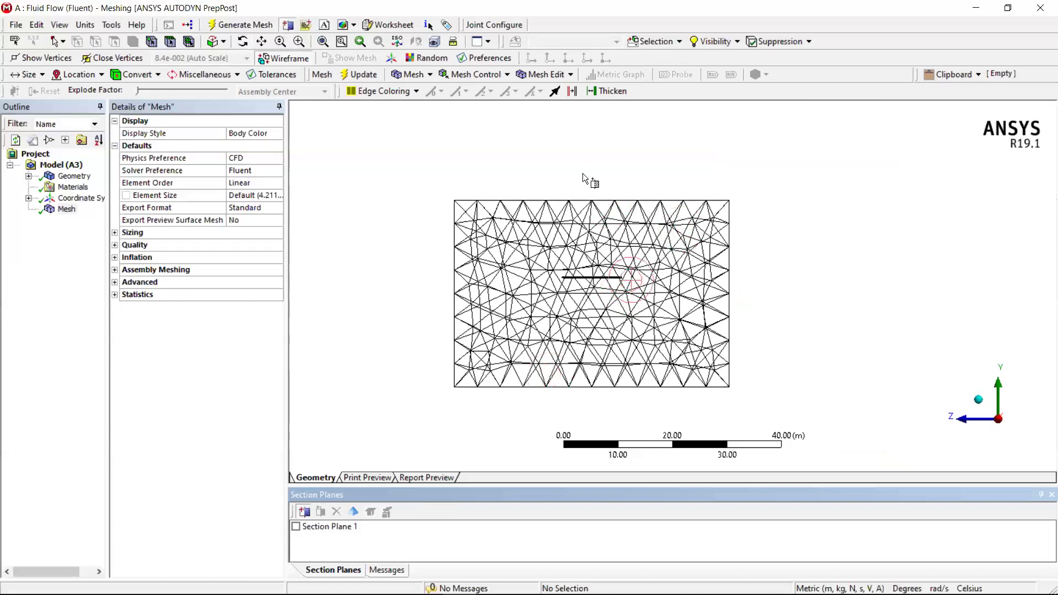
left_click_drag(591, 184, 592, 394)
middle_click_drag(647, 346, 551, 388)
left_click(1000, 422)
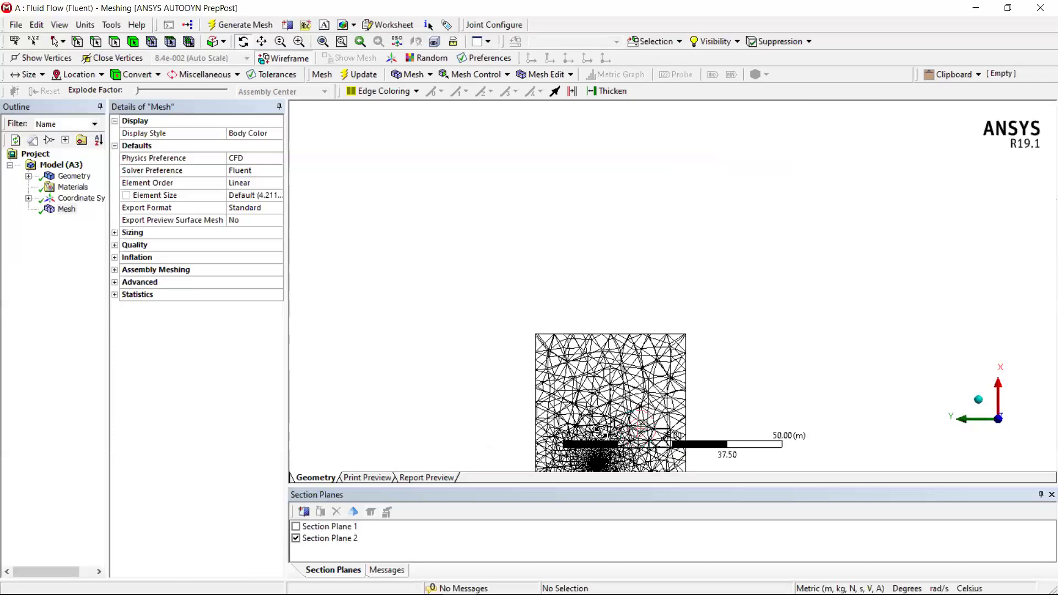
Examine the wireframe elements of the second section, centring on the dense region around the wing.
left_click(288, 59)
left_click(262, 42)
left_click_drag(607, 409, 571, 158)
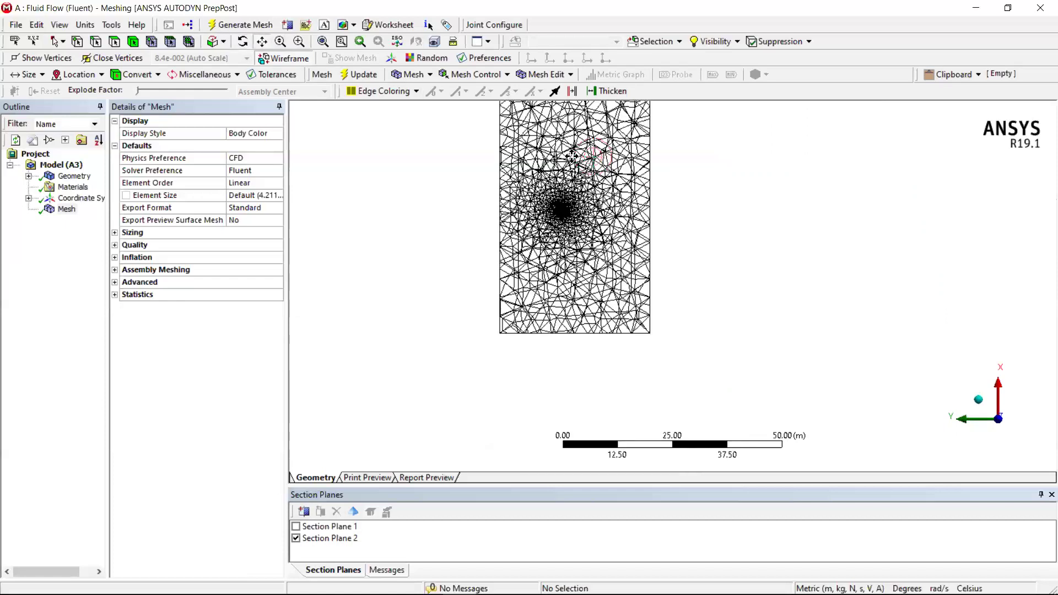
scroll(597, 159, "up", 4)
scroll(608, 220, "up", 4)
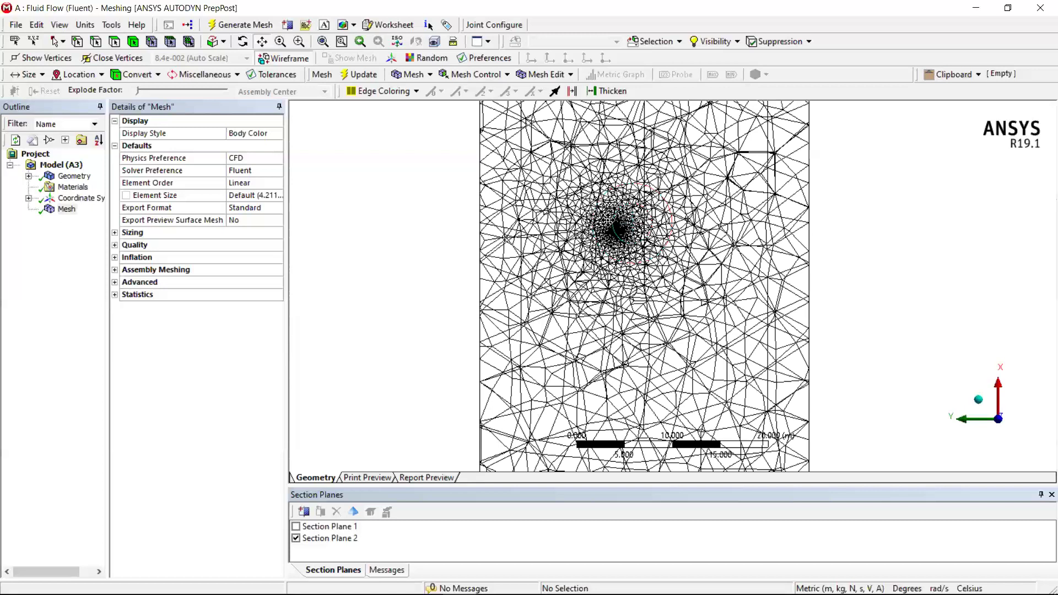
scroll(554, 176, "down", 1)
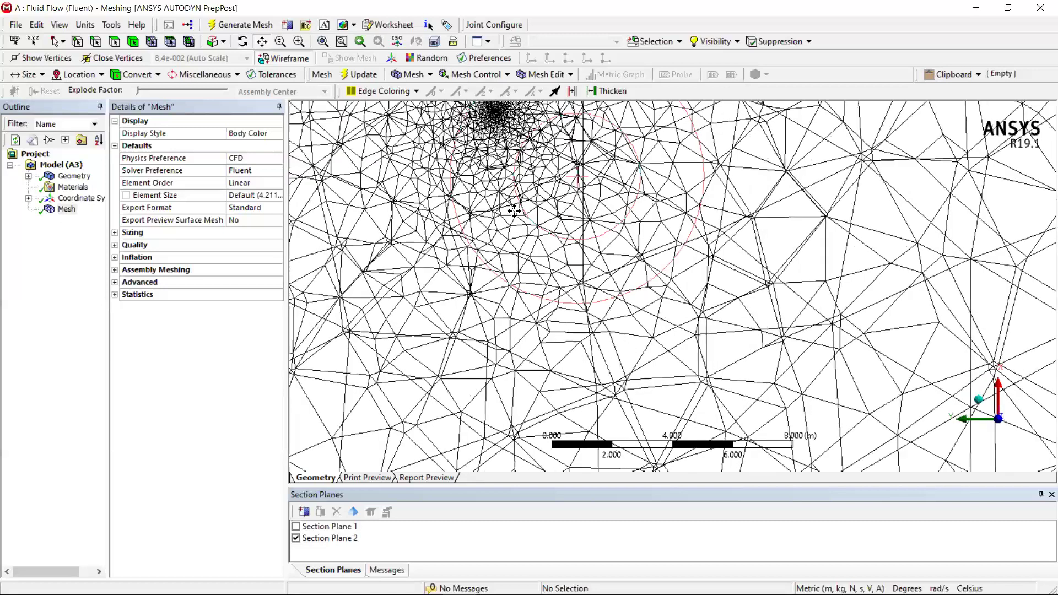
scroll(592, 282, "up", 2)
scroll(558, 356, "up", 3)
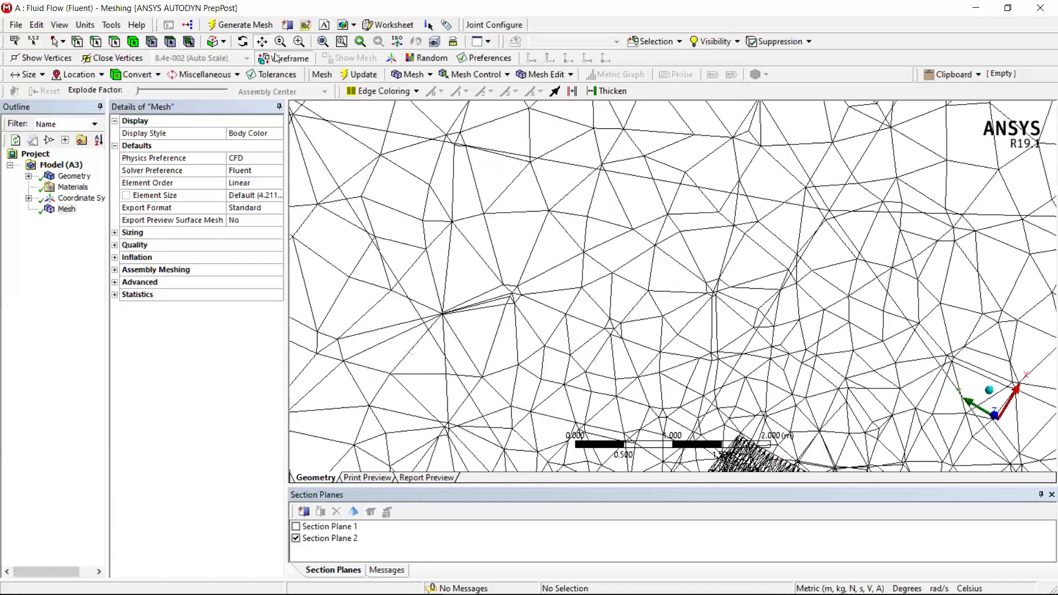
Turn off wireframe display and examine the second section's elements from the wing out to the domain's corner.
left_click(284, 58)
scroll(590, 217, "down", 3)
scroll(601, 261, "down", 5)
middle_click_drag(688, 293, 777, 319)
scroll(812, 328, "up", 3)
left_click_drag(665, 265, 536, 232)
scroll(607, 209, "up", 3)
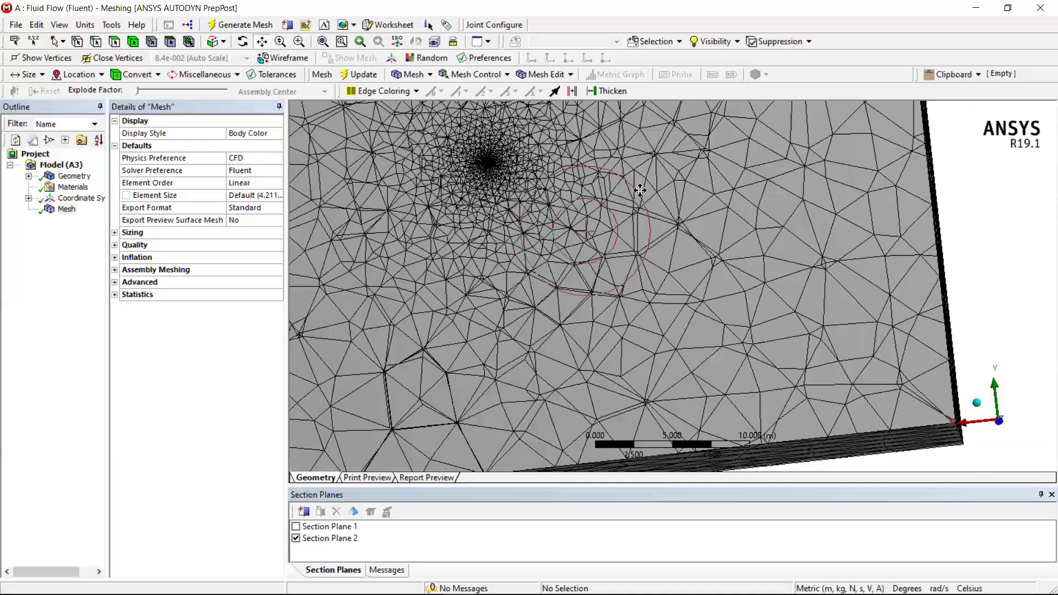
middle_click_drag(648, 200, 600, 192)
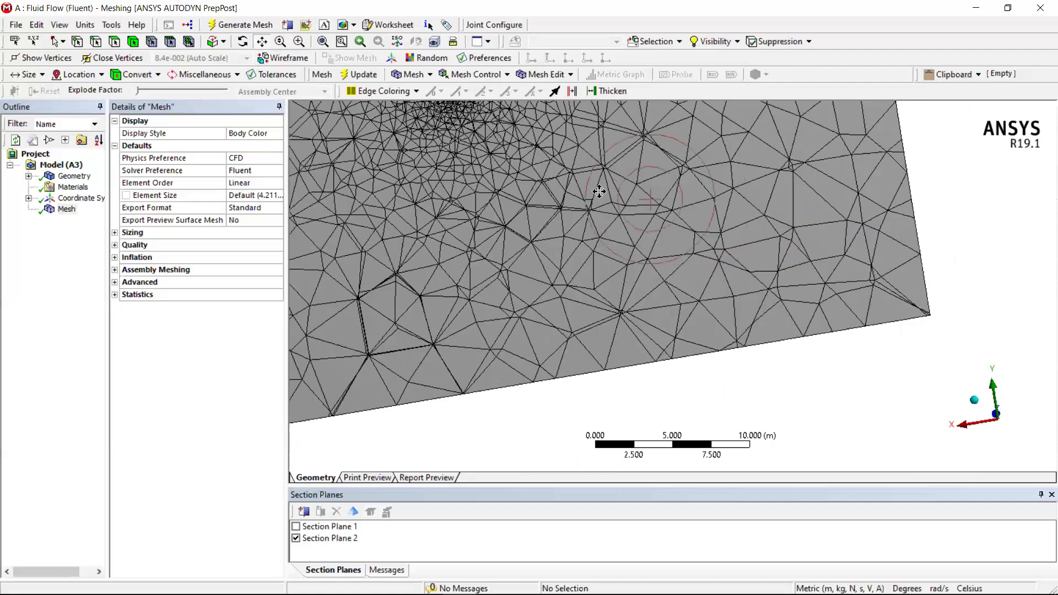
scroll(557, 229, "down", 3)
middle_click_drag(709, 283, 658, 204)
Examine the elements around the airfoil up close, from its leading edge to its trailing edge.
scroll(713, 261, "up", 3)
scroll(658, 204, "up", 5)
left_click_drag(656, 191, 642, 391)
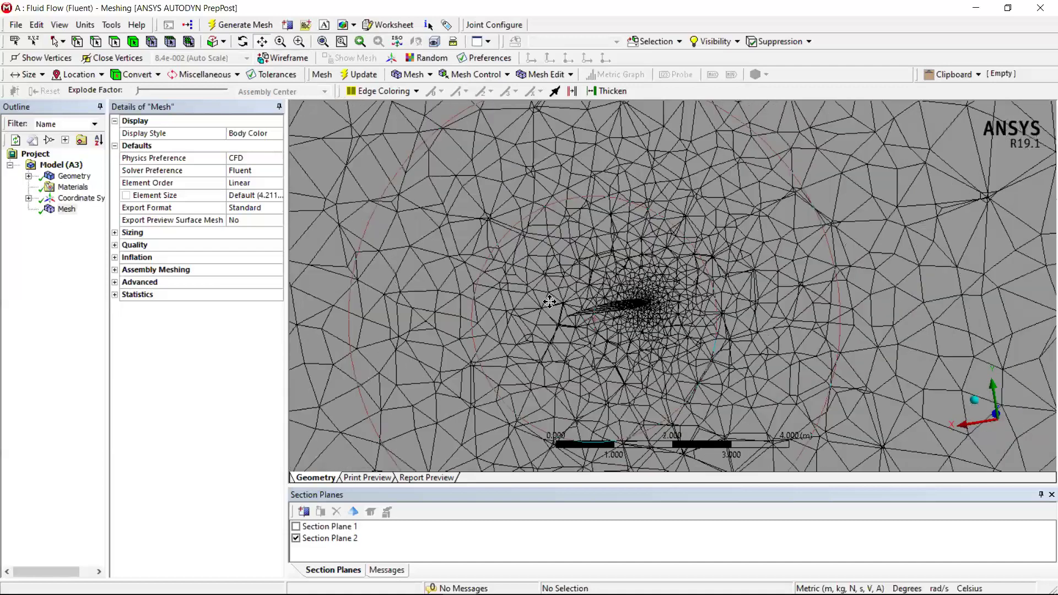
scroll(585, 402, "up", 5)
scroll(600, 358, "up", 4)
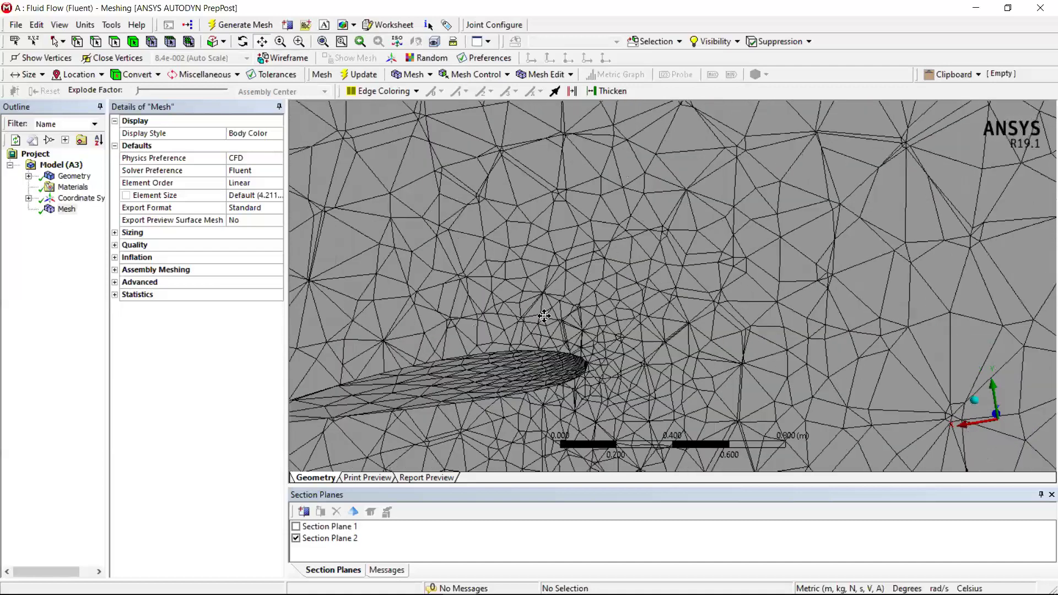
scroll(526, 303, "up", 1)
middle_click_drag(614, 182, 568, 335)
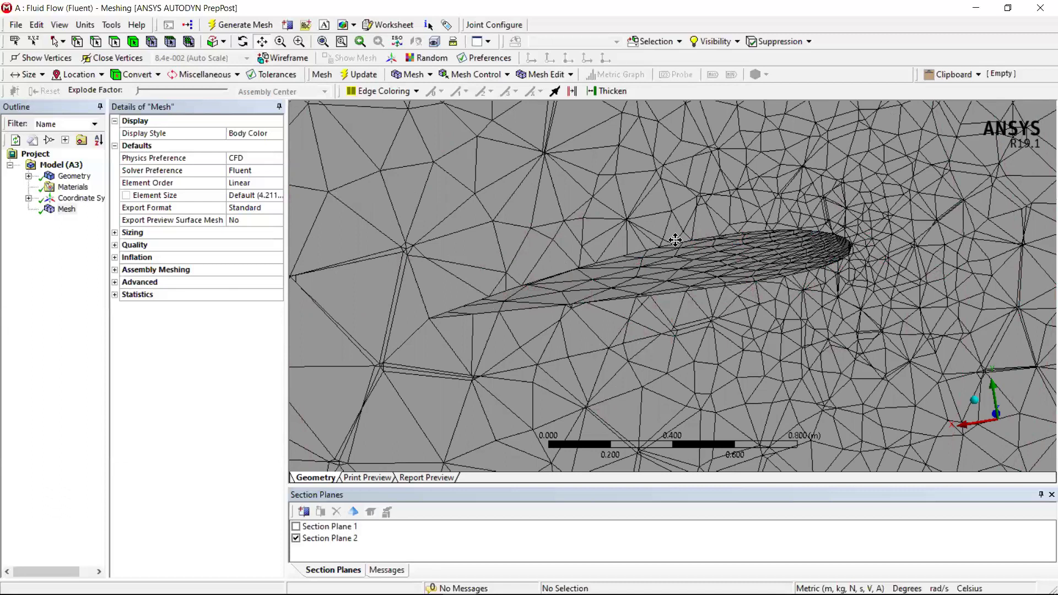
Compare the fine elements next to the airfoil with the coarser elements in the surrounding fluid domain.
scroll(633, 402, "down", 5)
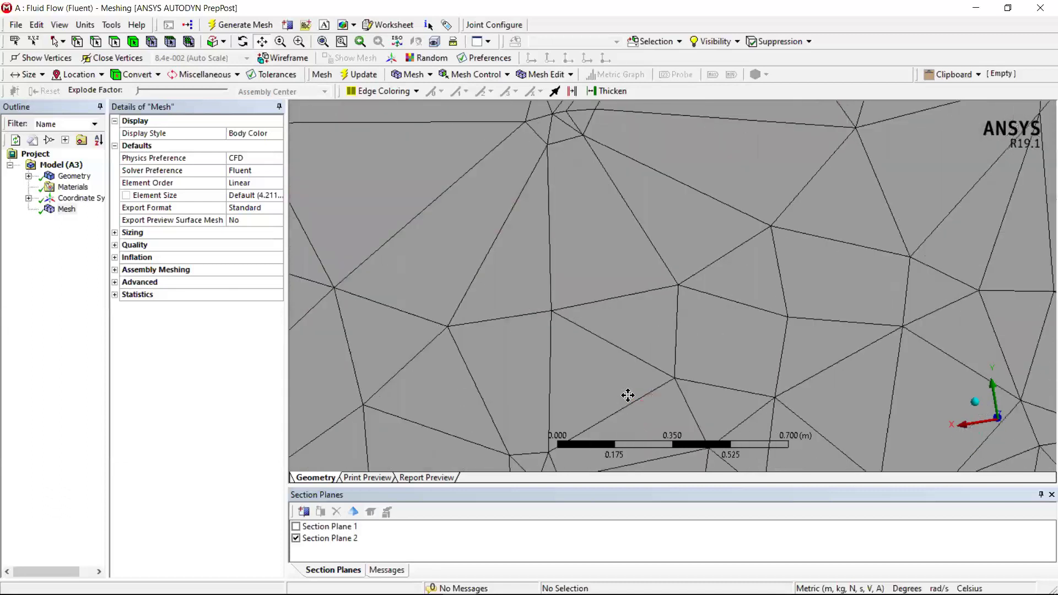
left_click_drag(633, 406, 615, 237)
scroll(606, 228, "up", 2)
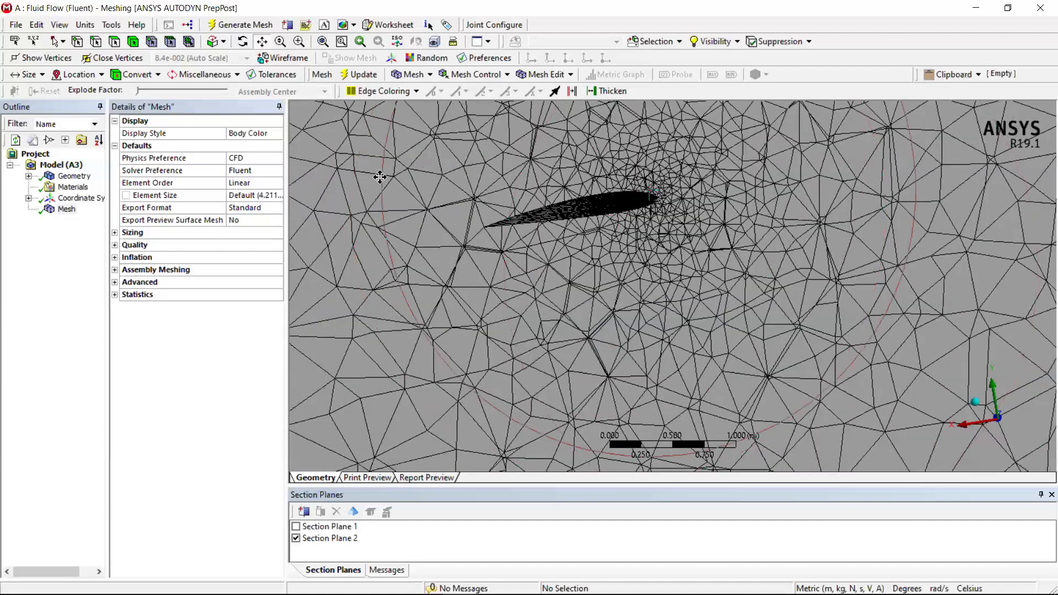
scroll(529, 283, "up", 2)
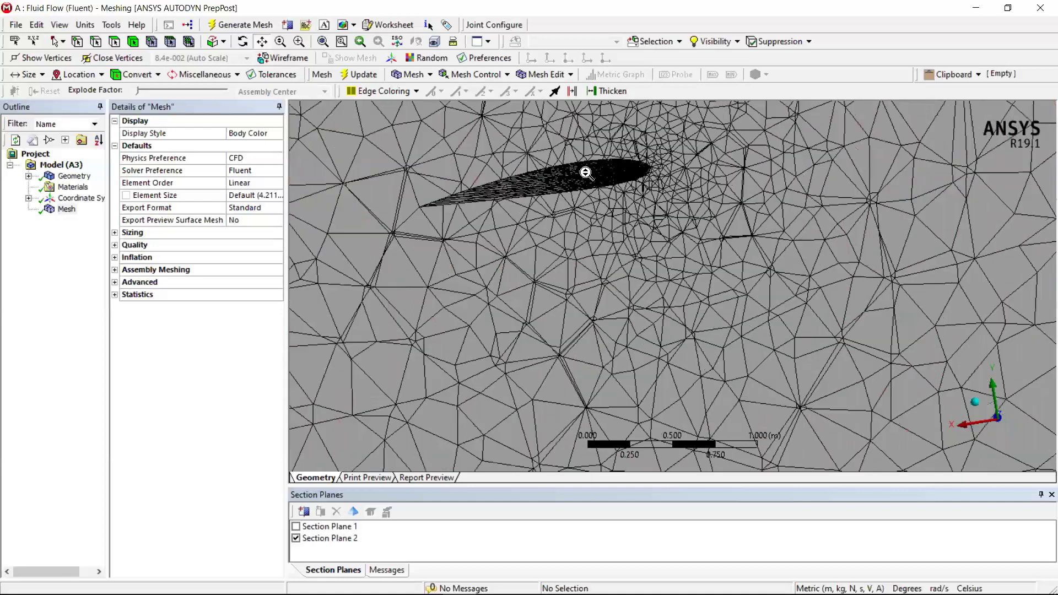
scroll(626, 258, "down", 1)
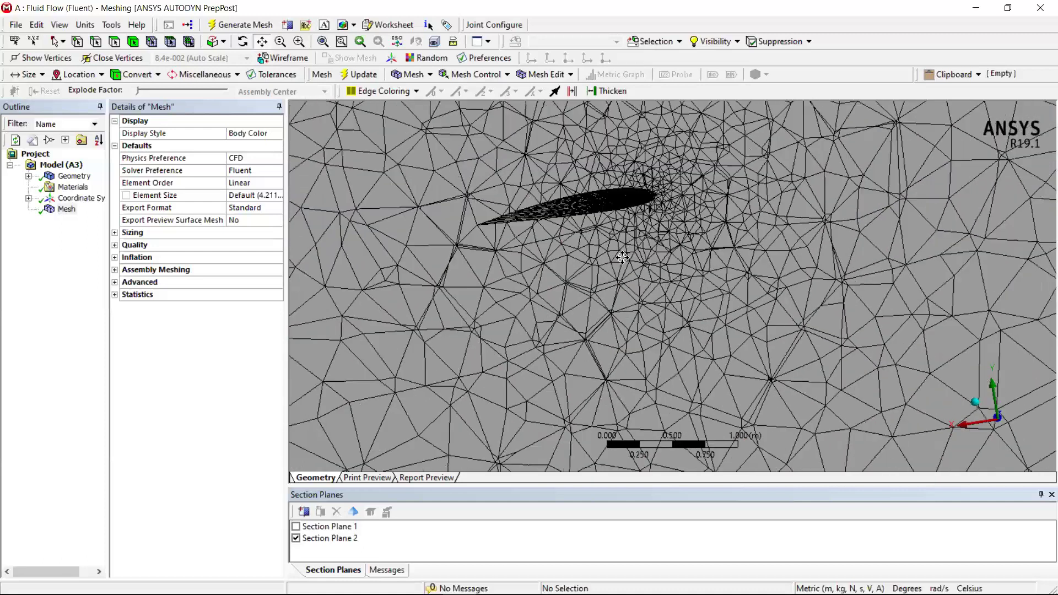
scroll(626, 258, "down", 10)
middle_click_drag(665, 276, 669, 277)
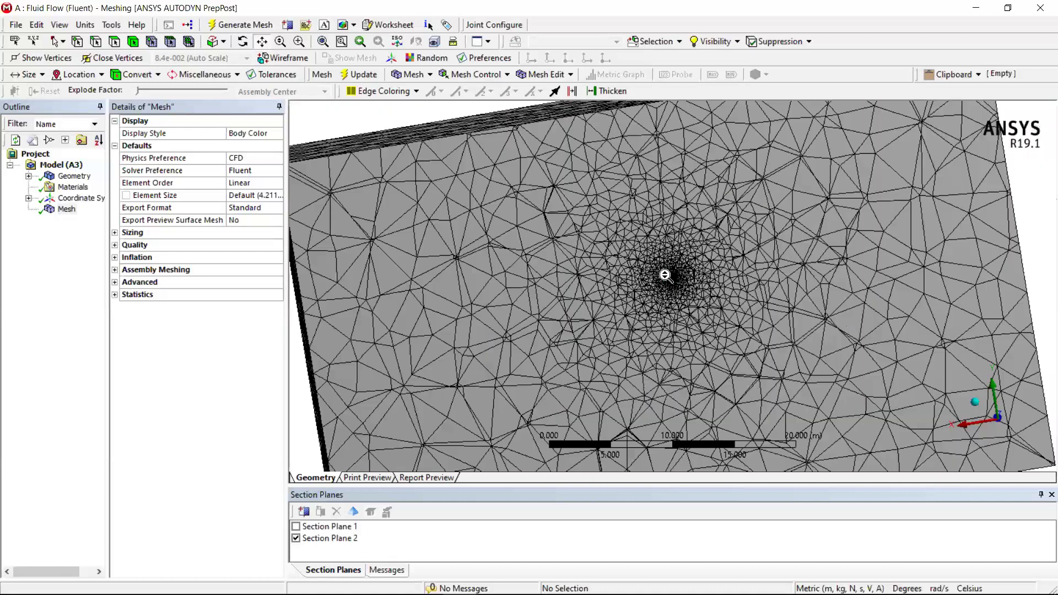
scroll(671, 267, "up", 5)
scroll(629, 292, "up", 4)
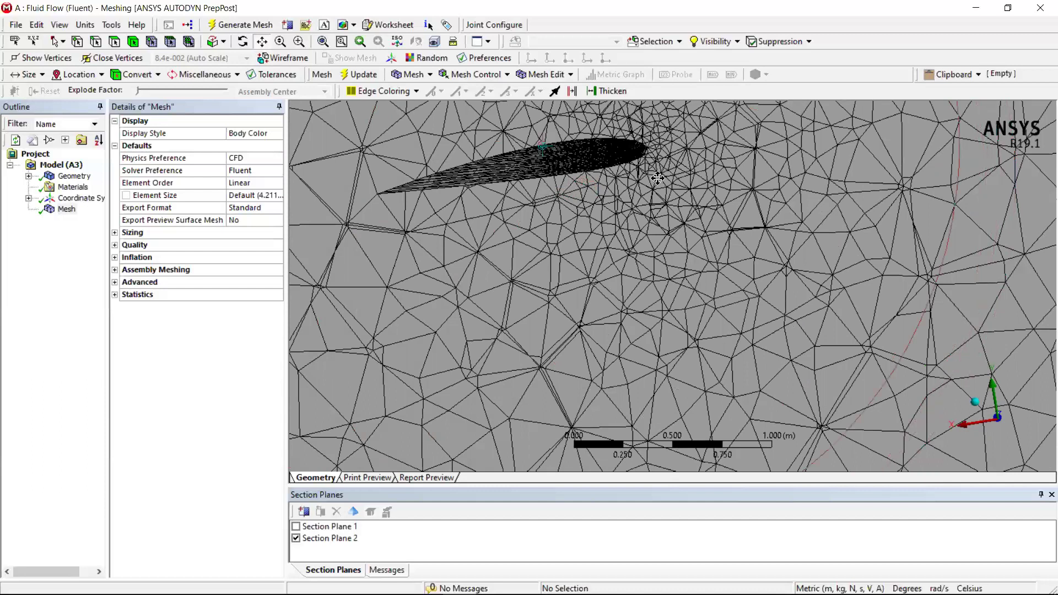
scroll(577, 203, "down", 2)
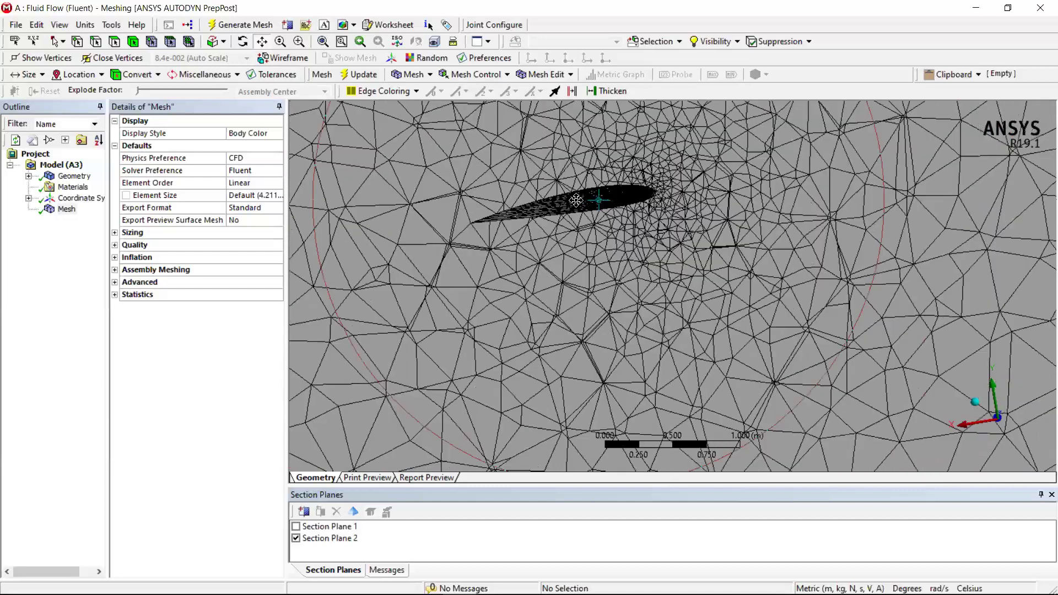
scroll(643, 203, "up", 3)
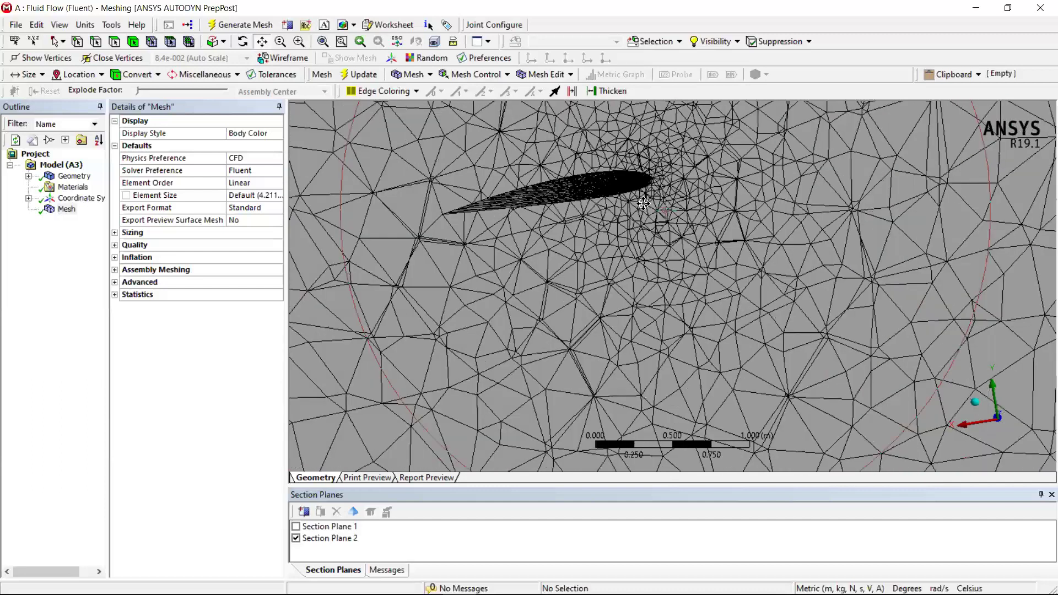
scroll(643, 203, "down", 3)
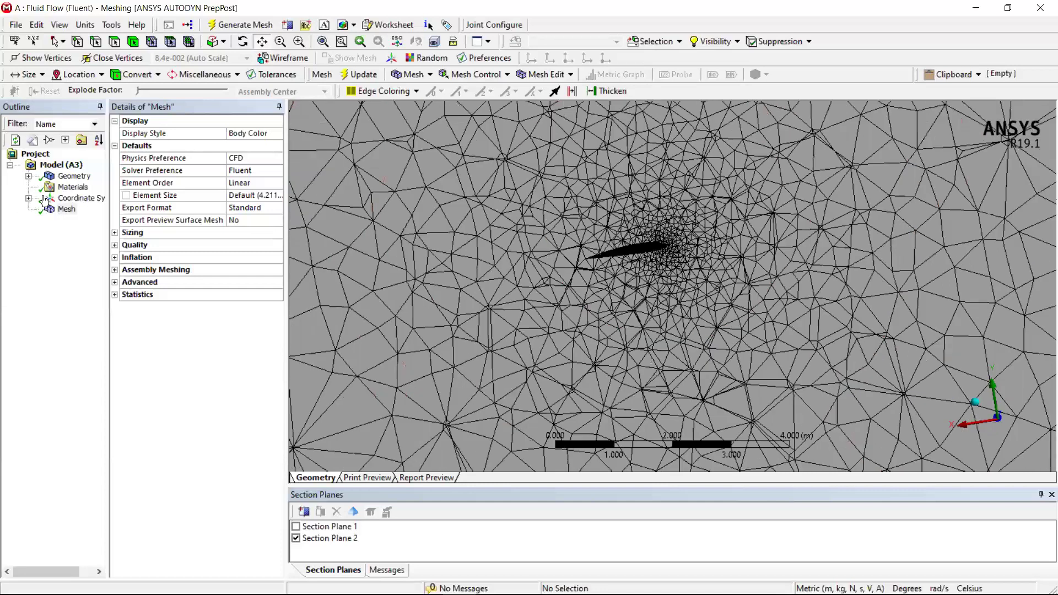
Insert a sizing control under the mesh.
right_click(66, 215)
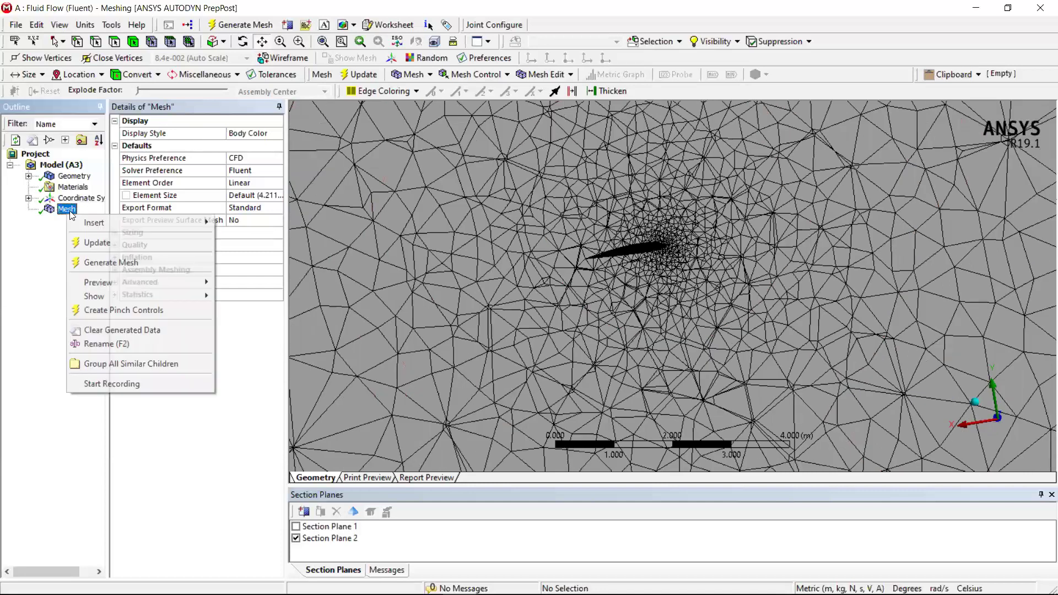
mouse_move(173, 219)
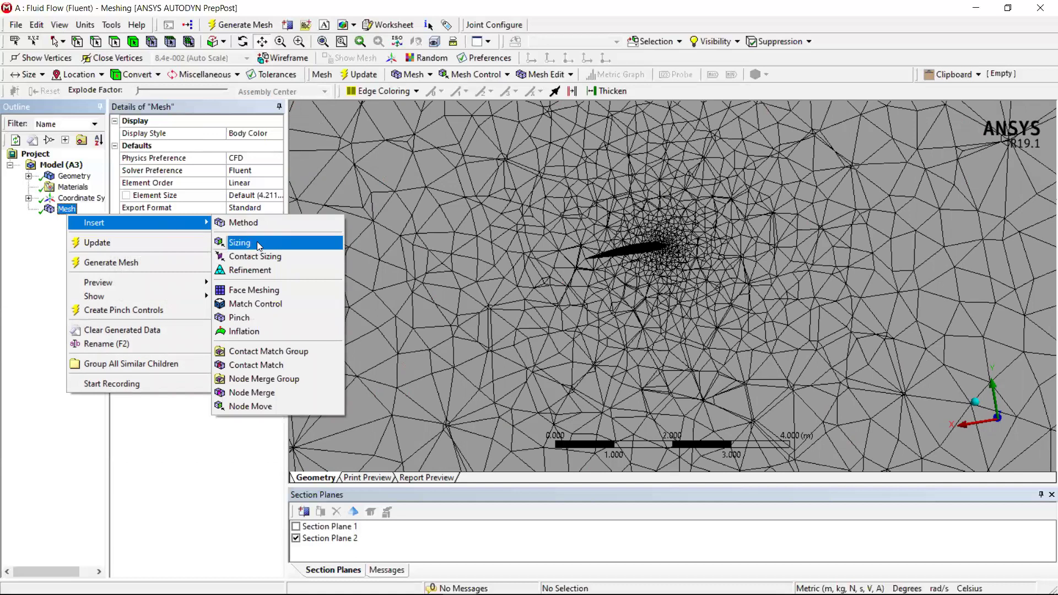
left_click(256, 244)
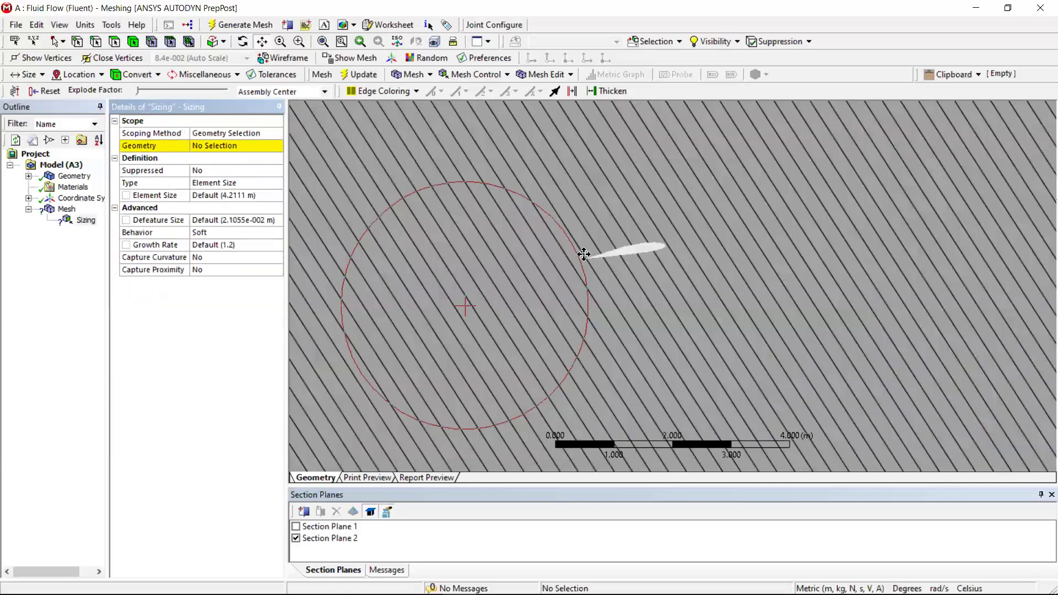
Examine the sectioned airfoil and its placement within the surrounding fluid domain.
scroll(620, 260, "up", 5)
scroll(607, 244, "down", 10)
scroll(688, 348, "down", 5)
mouse_move(668, 270)
middle_mouse_down()
mouse_move(834, 276)
mouse_move(654, 317)
middle_mouse_up()
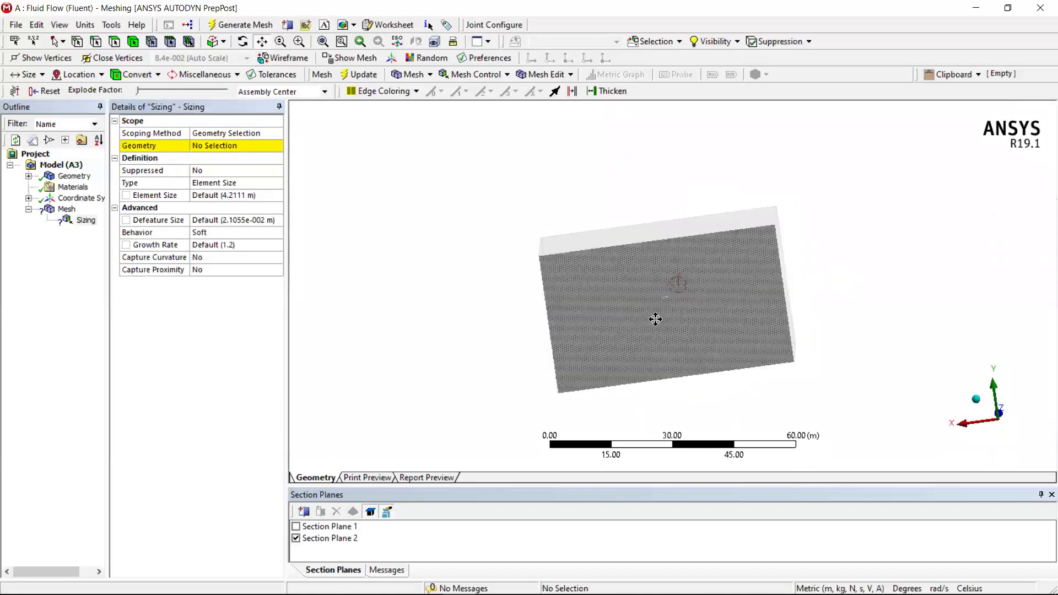
scroll(650, 283, "up", 5)
scroll(629, 348, "up", 4)
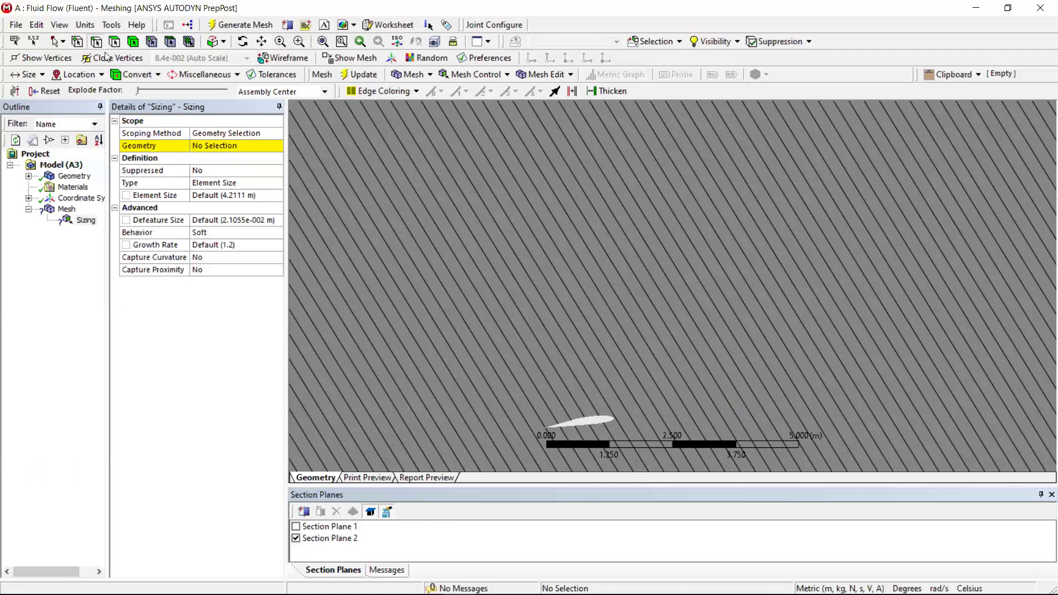
scroll(662, 357, "down", 3)
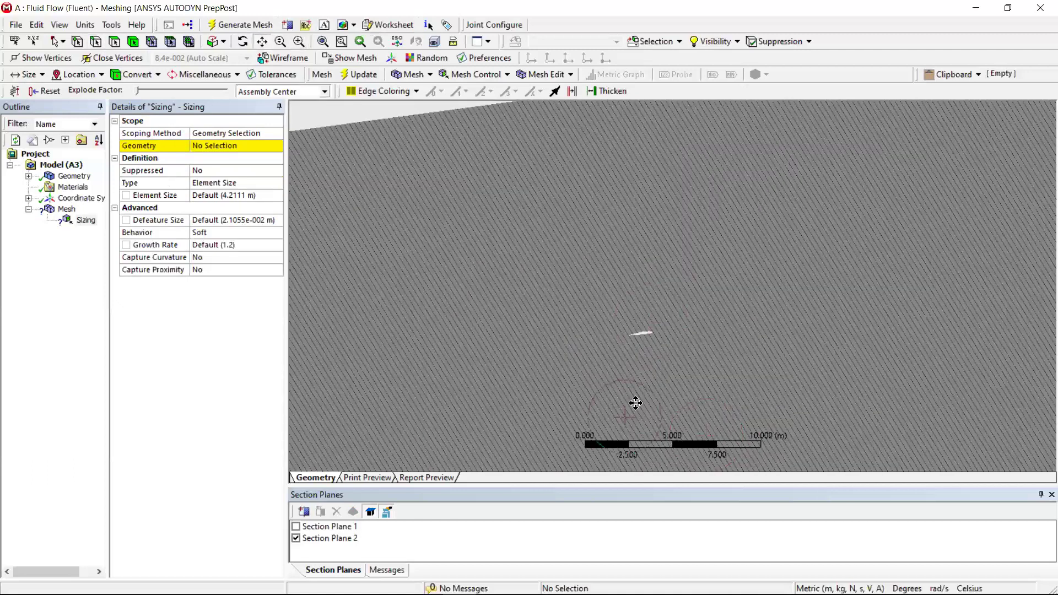
middle_click_drag(633, 401, 587, 263, "ctrl")
scroll(587, 263, "up", 10)
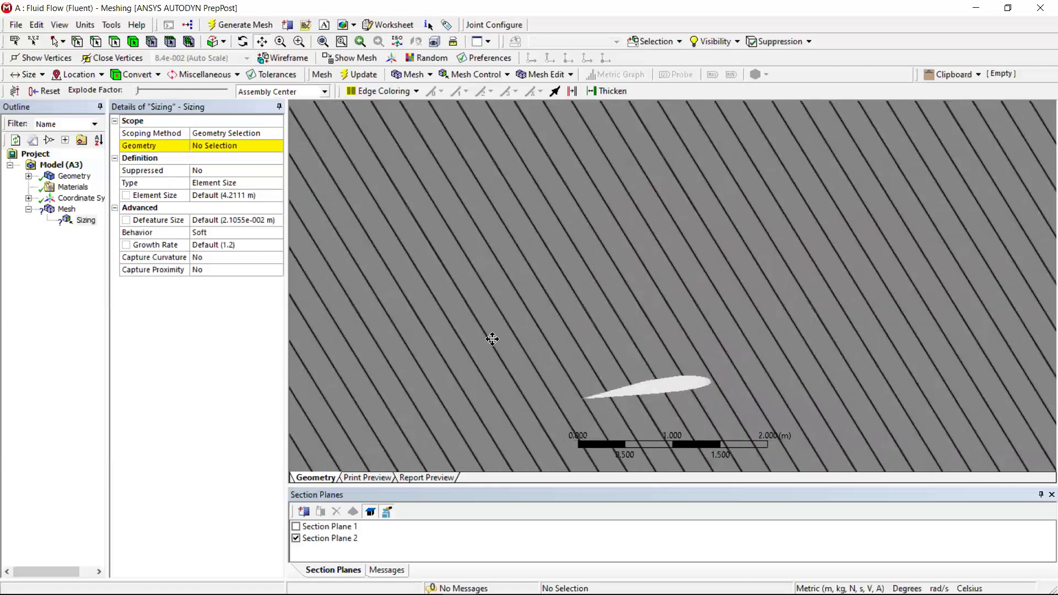
middle_click_drag(612, 407, 598, 373, "ctrl")
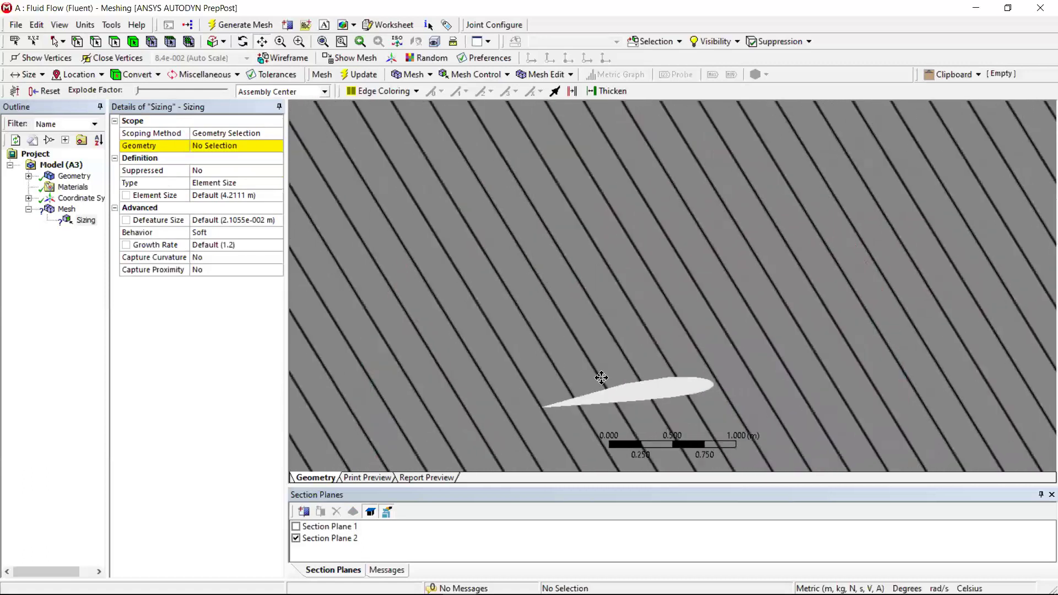
Start the sizing's geometry selection and turn off Section Plane 2 to expose the complete fluid domain.
left_click(231, 148)
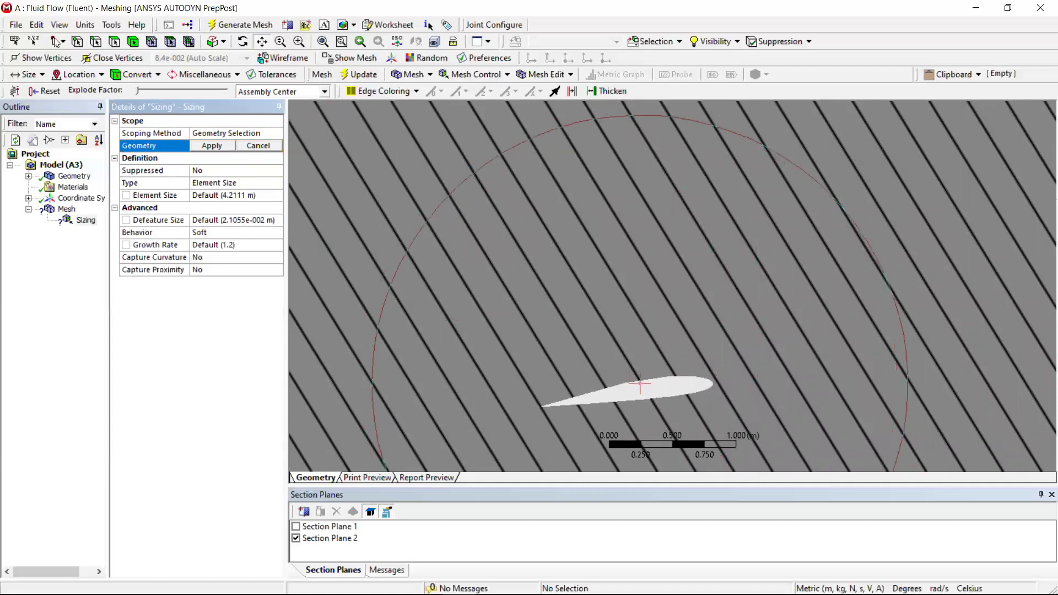
left_click(101, 41)
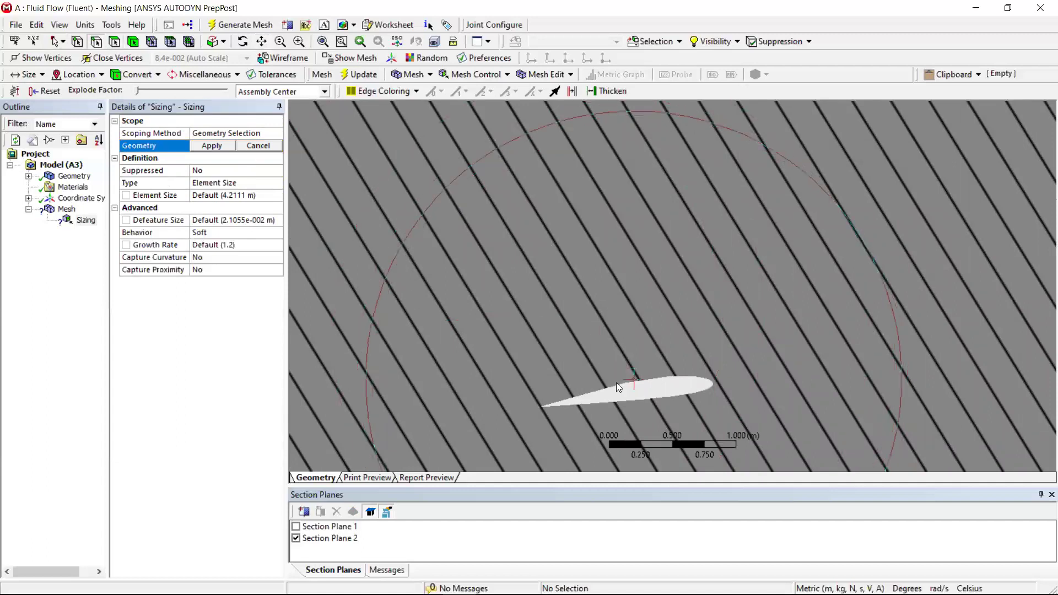
mouse_move(623, 380)
middle_mouse_down()
mouse_move(626, 367)
mouse_move(551, 290)
mouse_move(485, 295)
mouse_move(499, 284)
mouse_move(529, 317)
mouse_move(623, 361)
middle_mouse_up()
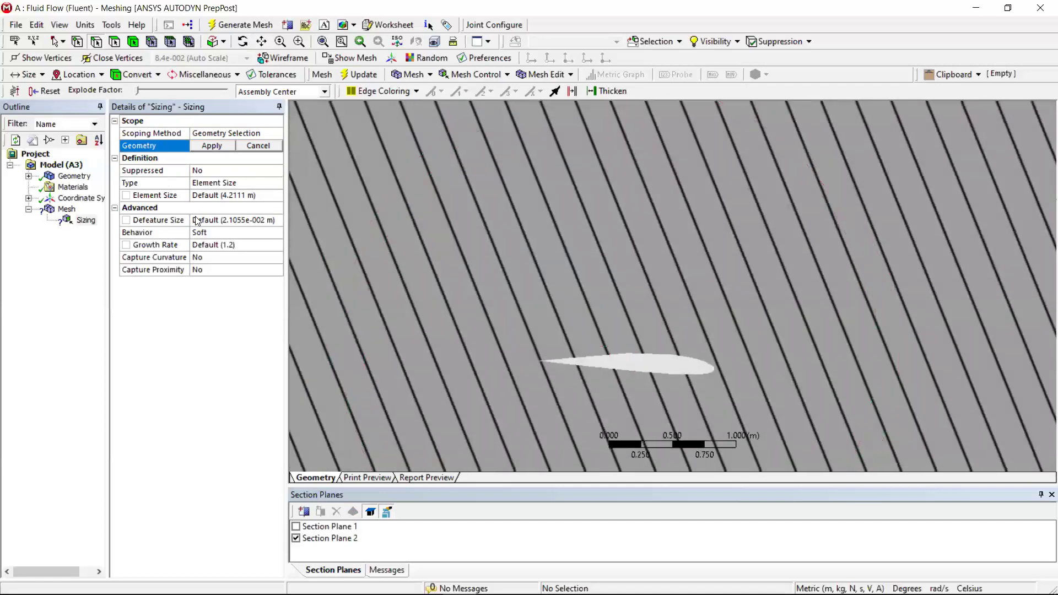
left_click(296, 538)
scroll(666, 253, "down", 5)
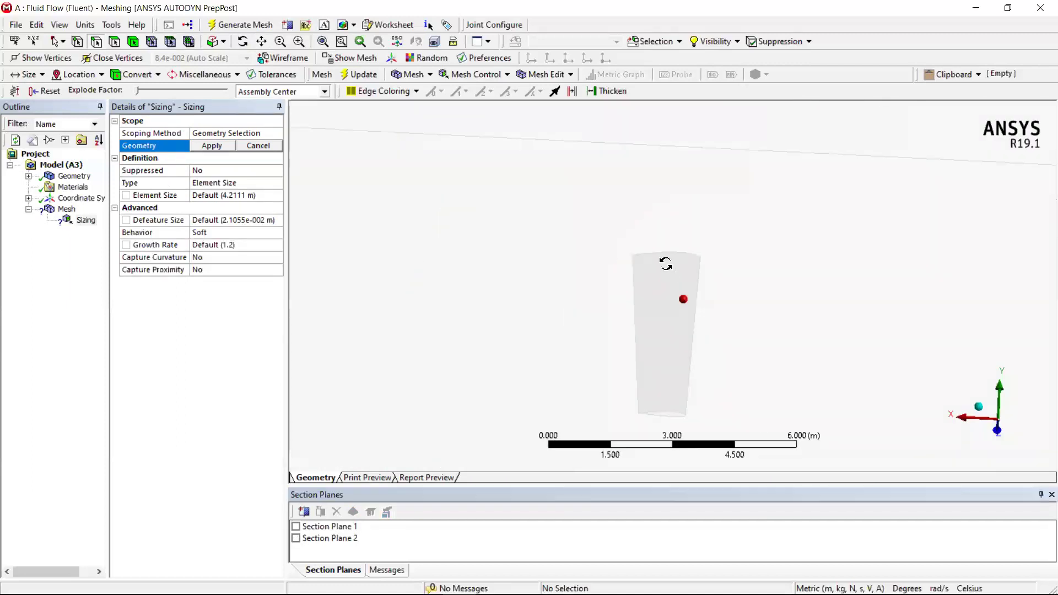
scroll(665, 281, "down", 5)
scroll(680, 317, "up", 2)
mouse_move(680, 316)
middle_mouse_down()
mouse_move(709, 314)
mouse_move(682, 316)
middle_mouse_up()
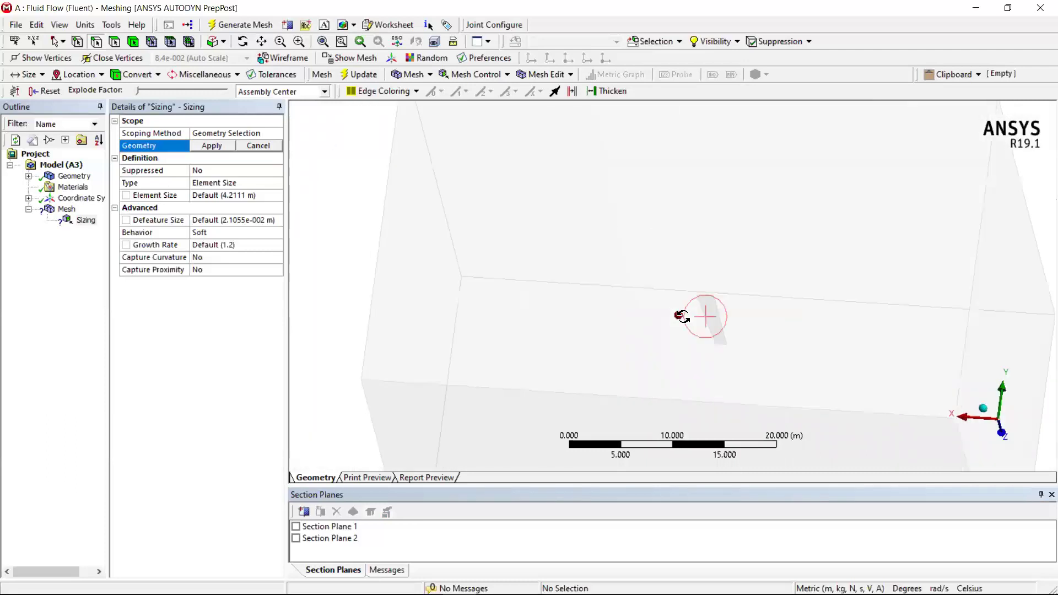
scroll(737, 307, "up", 3)
scroll(737, 307, "down", 8)
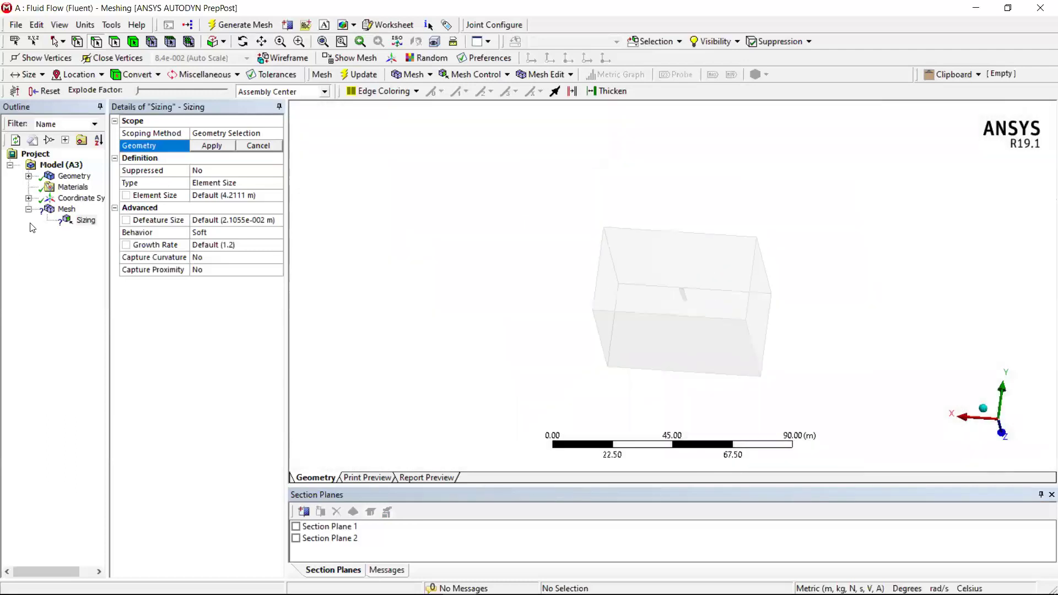
right_click(88, 221)
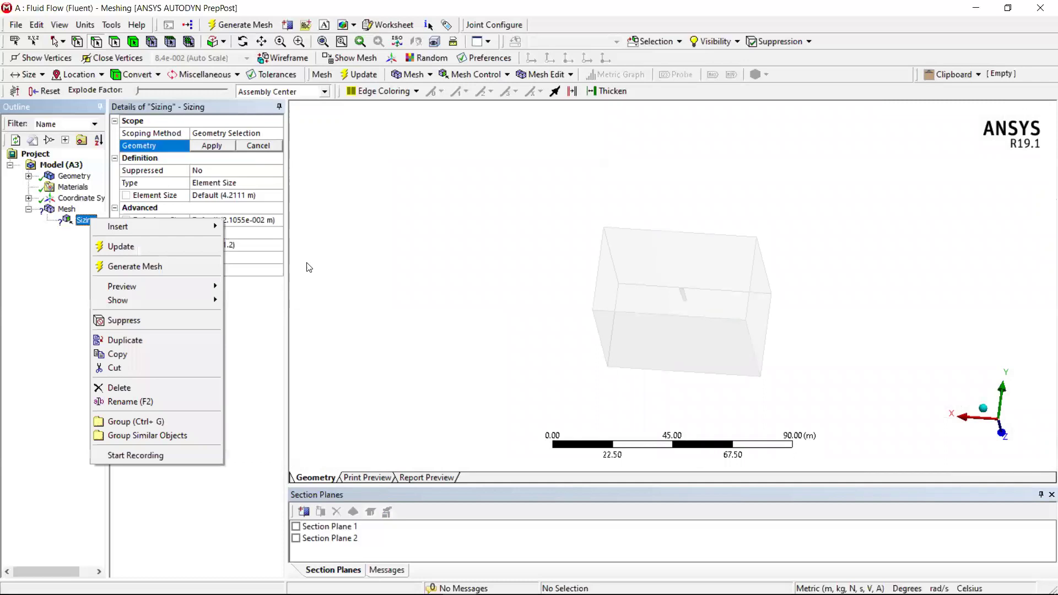
left_click(247, 235)
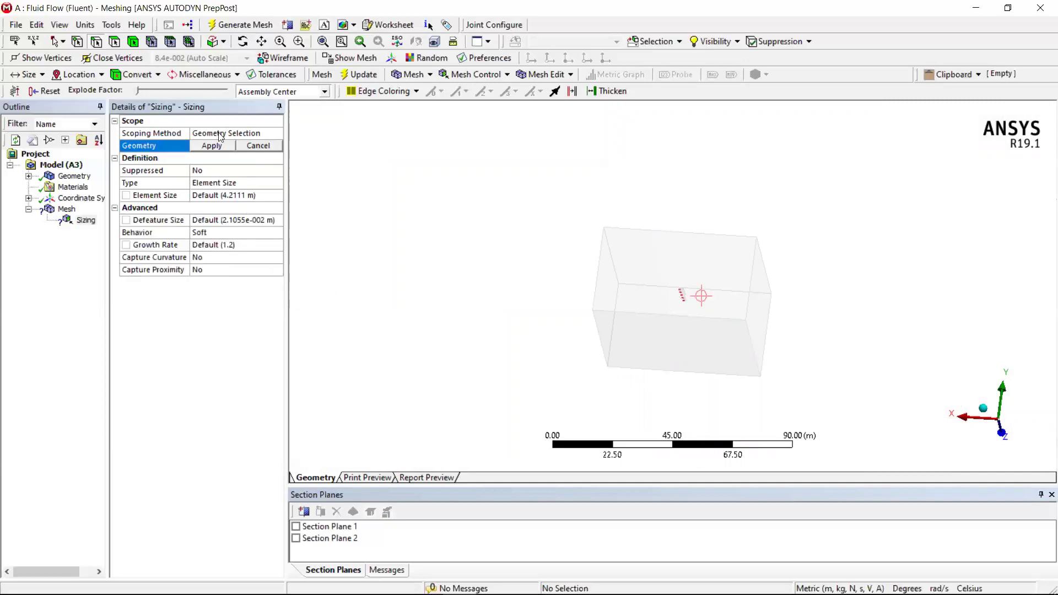
Set the sizing's element size to 1.5 m and scope it to the fluid domain body.
left_click(625, 281)
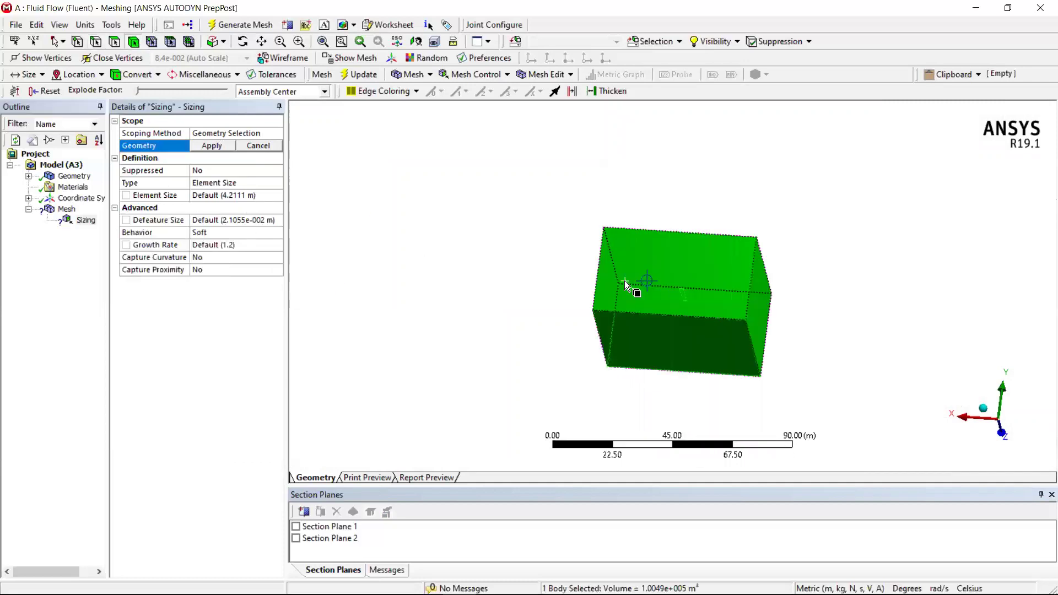
left_click(266, 195)
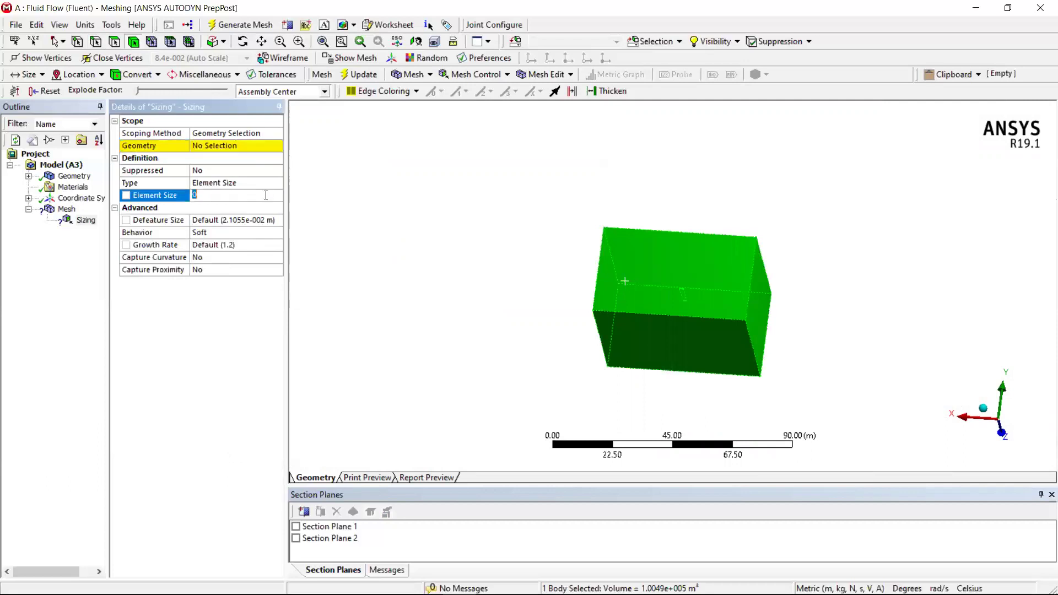
key("Return")
left_click(272, 199)
type("1.5")
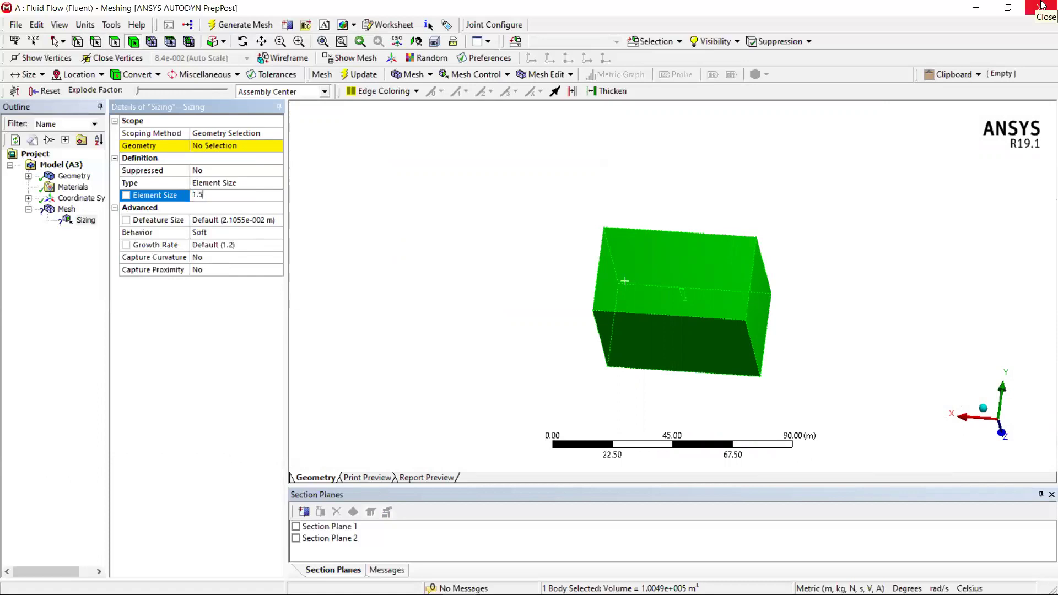
key("Return")
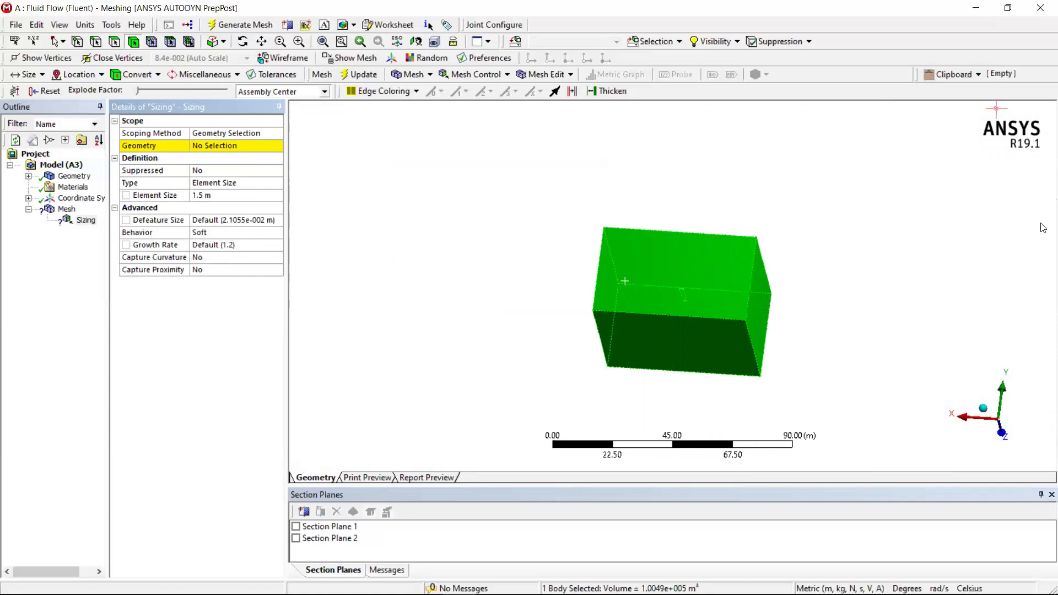
left_click(243, 145)
left_click(210, 146)
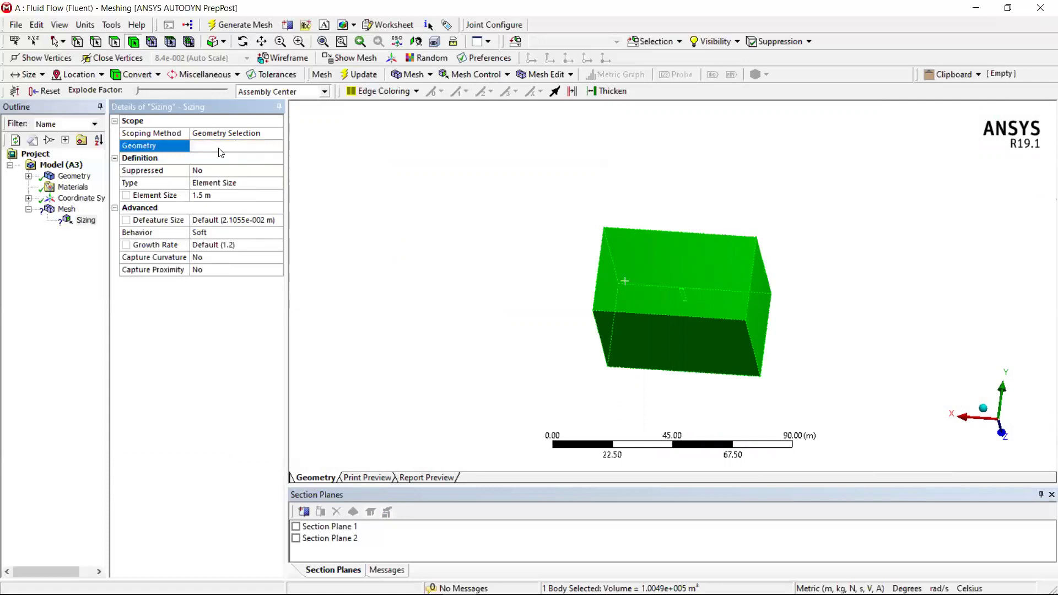
Update the mesh with the new body sizing and open the message list.
left_click(64, 210)
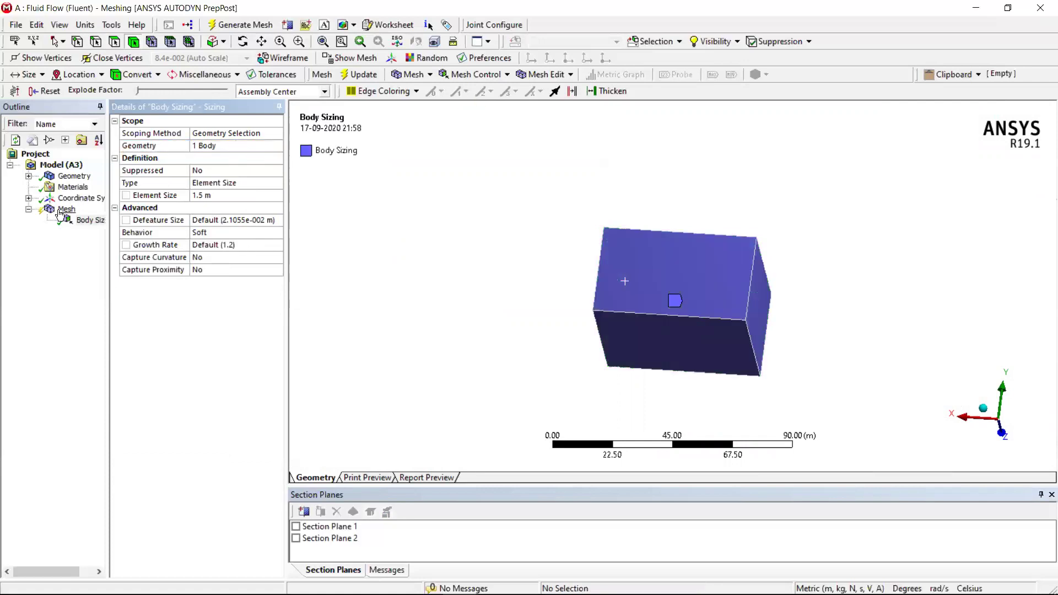
right_click(62, 211)
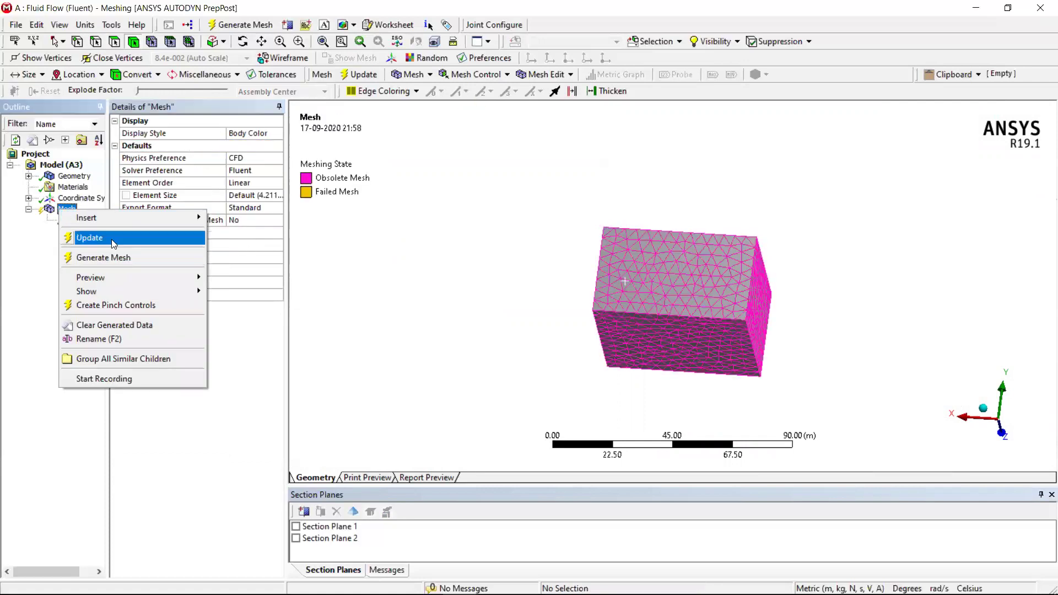
left_click(113, 239)
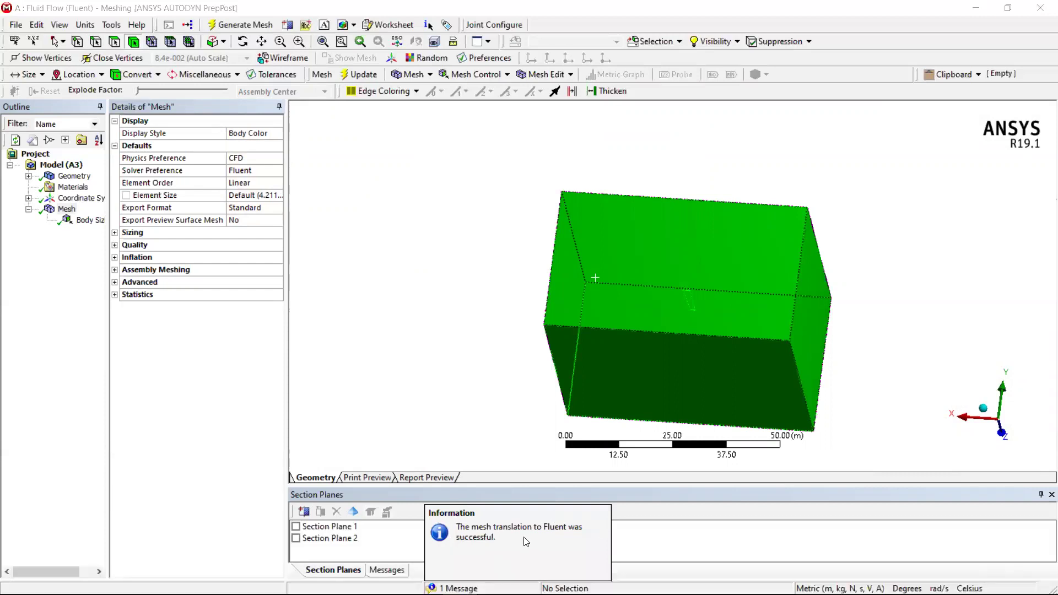
left_click(565, 541)
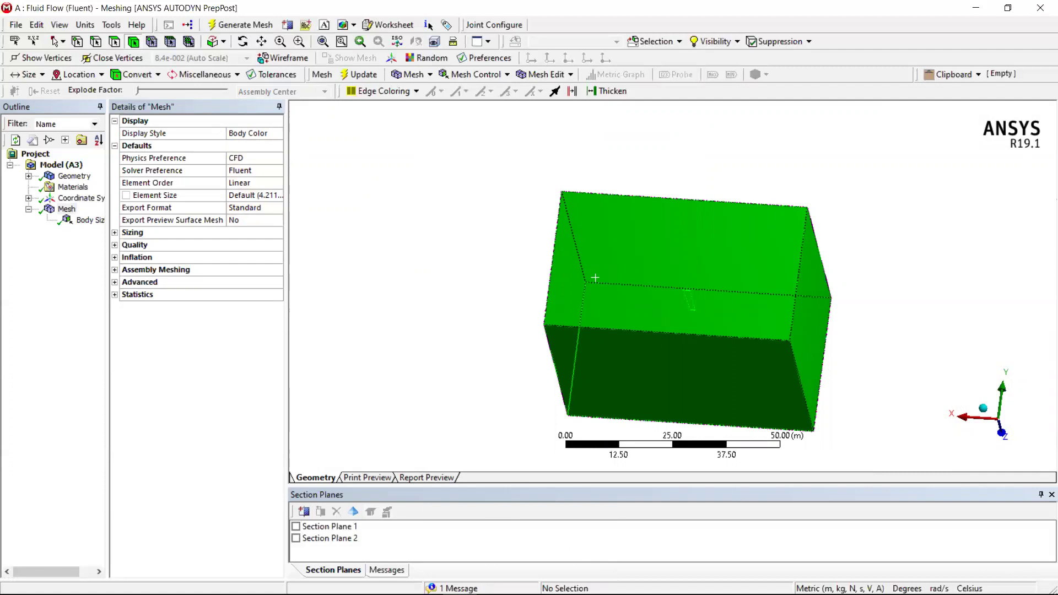
left_click(399, 571)
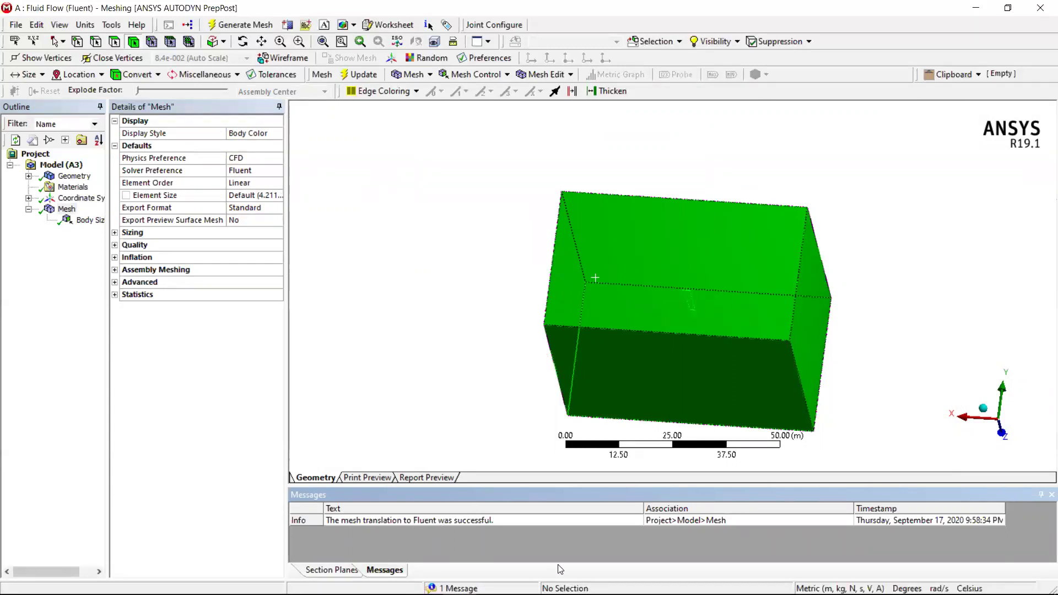
Show the updated mesh and examine the surface elements on the fluid domain's outer faces.
left_click(66, 209)
middle_click_drag(384, 266, 432, 311)
scroll(674, 316, "up", 3)
scroll(674, 316, "up", 2)
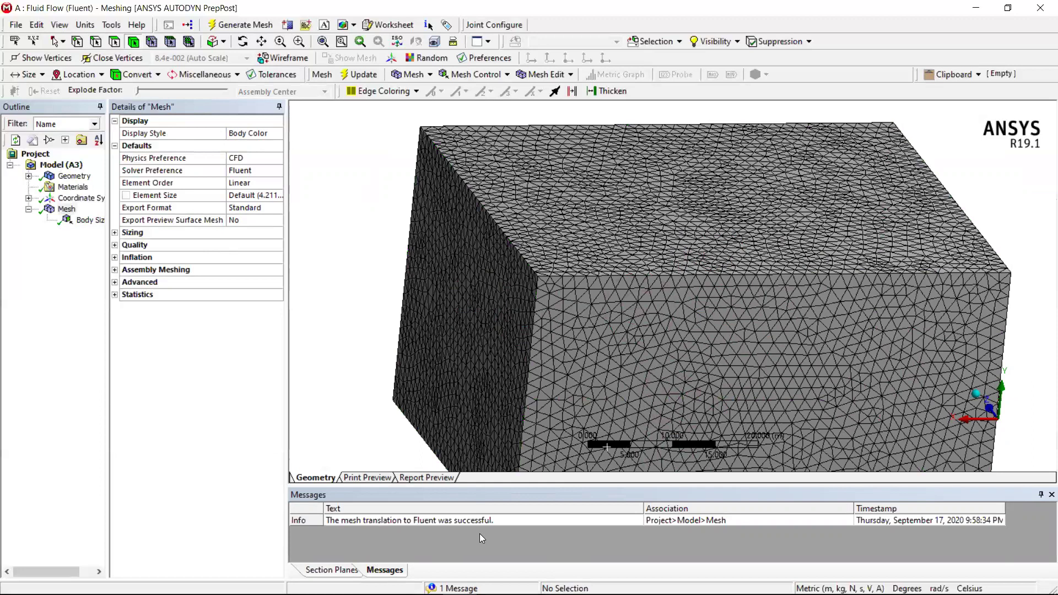
left_click(752, 236)
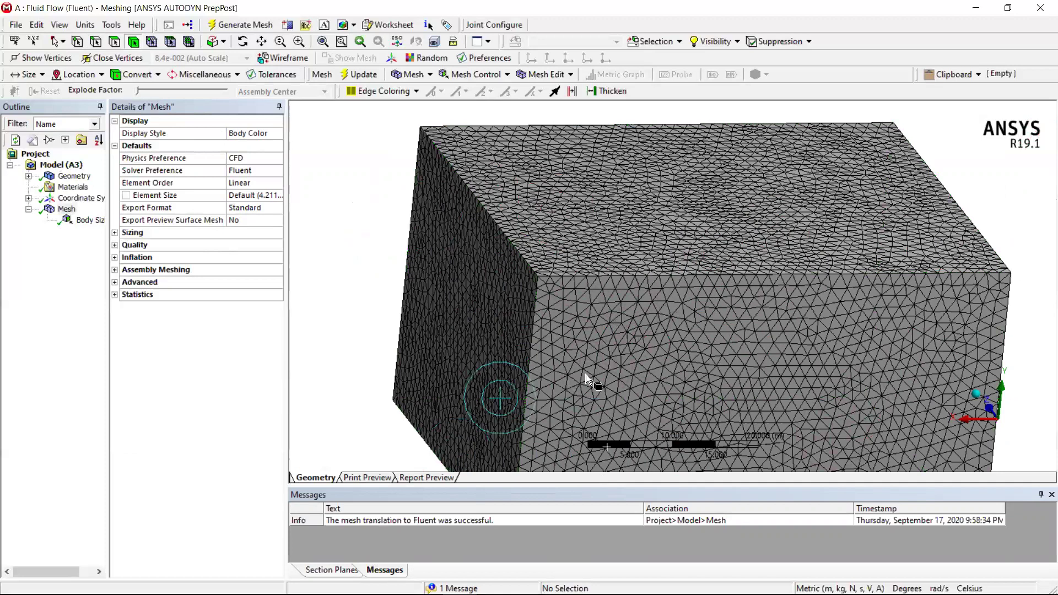
scroll(672, 274, "down", 3)
middle_click_drag(672, 274, 707, 273)
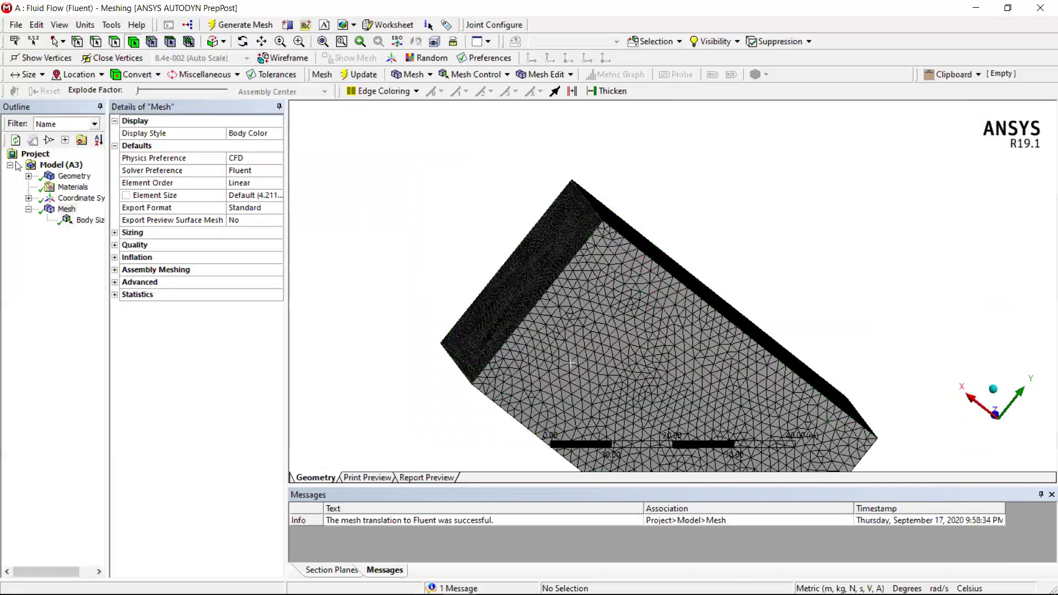
Display the unmeshed model and examine the wing's placement inside the fluid domain box.
left_click(75, 165)
middle_click_drag(534, 250, 664, 300)
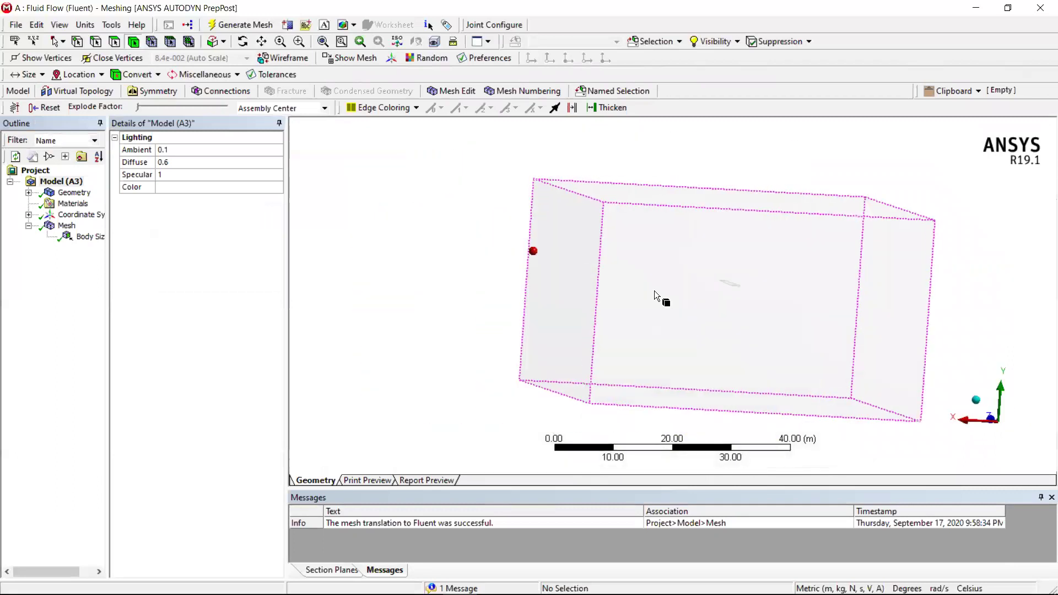
scroll(673, 293, "up", 3)
middle_click_drag(752, 303, 371, 283)
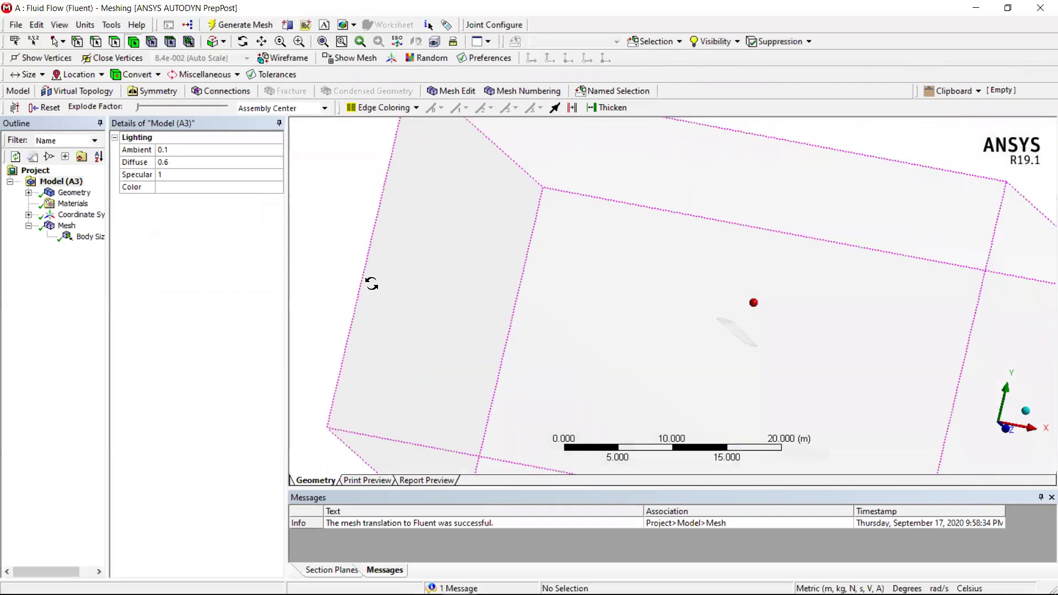
scroll(511, 392, "up", 5)
scroll(511, 385, "down", 8)
mouse_move(692, 364)
middle_mouse_down()
mouse_move(699, 345)
mouse_move(756, 340)
mouse_move(705, 369)
middle_mouse_up()
scroll(710, 370, "up", 3)
scroll(714, 356, "down", 5)
scroll(670, 276, "up", 5)
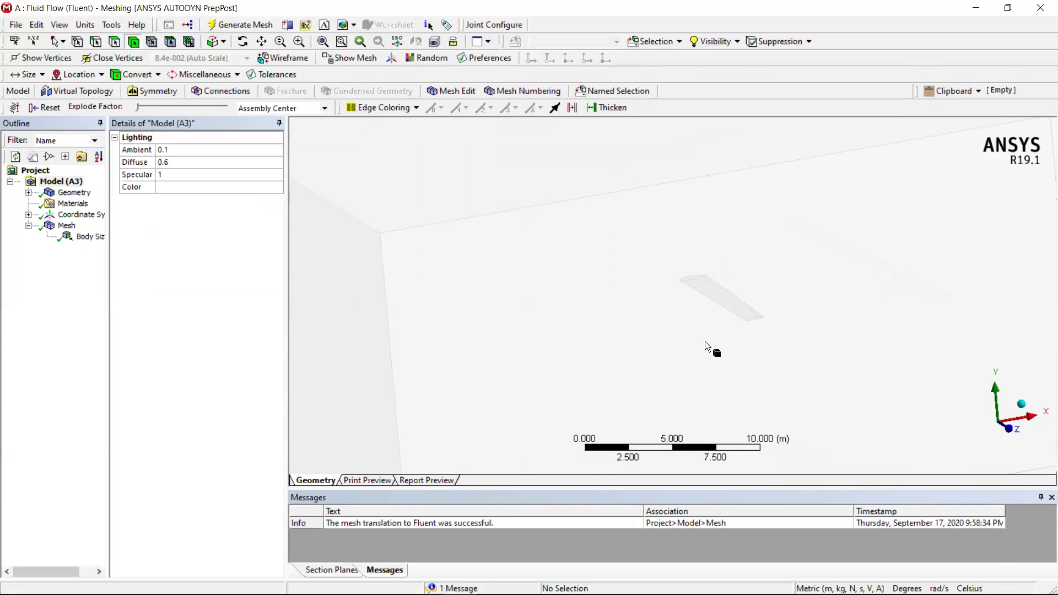
scroll(706, 341, "down", 5)
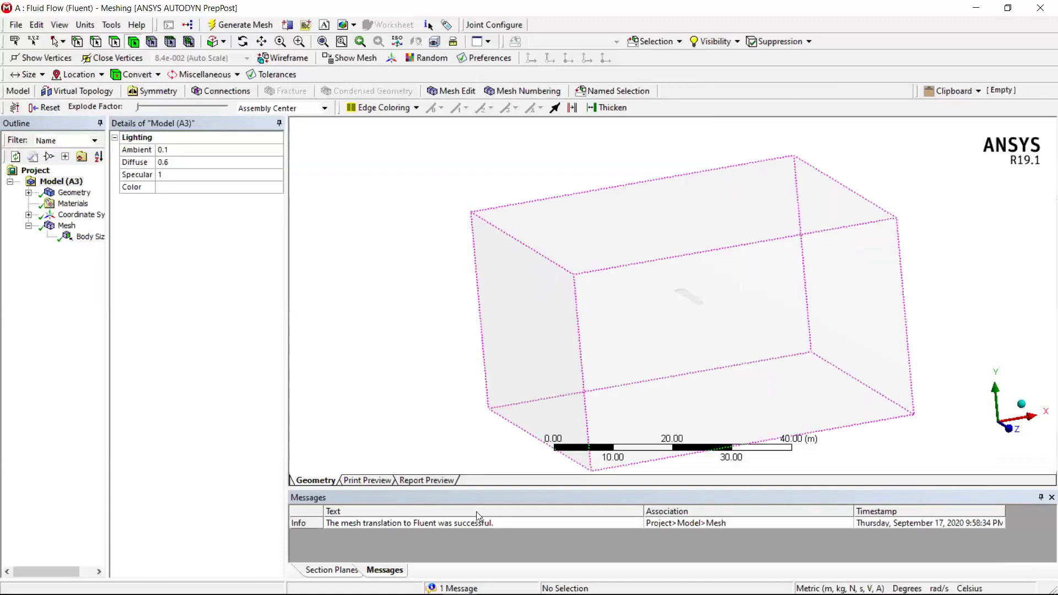
Turn Section Plane 2 back on and orbit the model to show the domain's cut face.
left_click(296, 541)
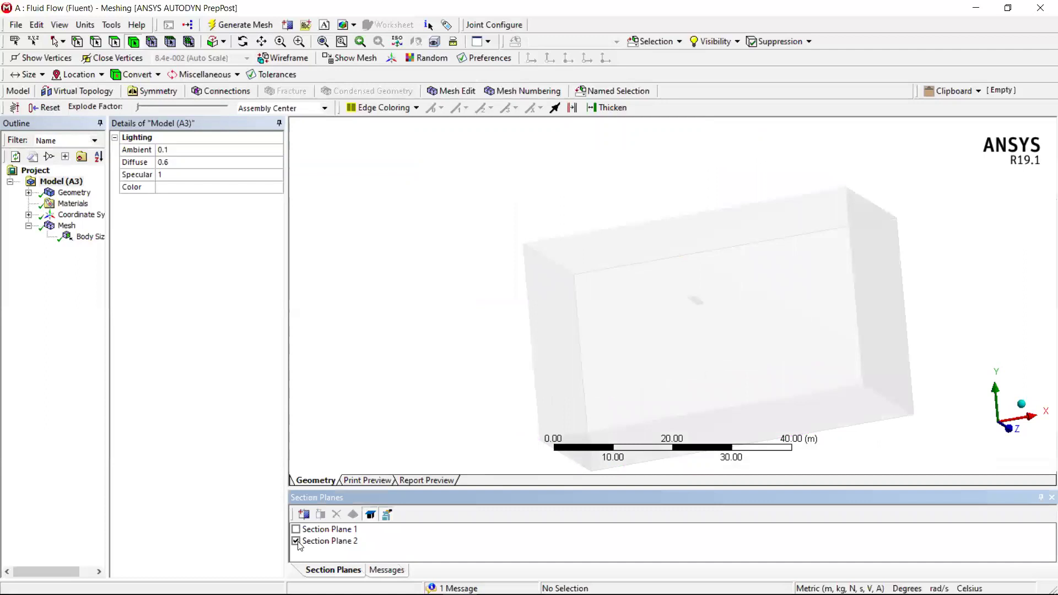
middle_click_drag(417, 340, 589, 321)
mouse_move(648, 306)
middle_mouse_down()
mouse_move(615, 301)
mouse_move(634, 301)
middle_mouse_up()
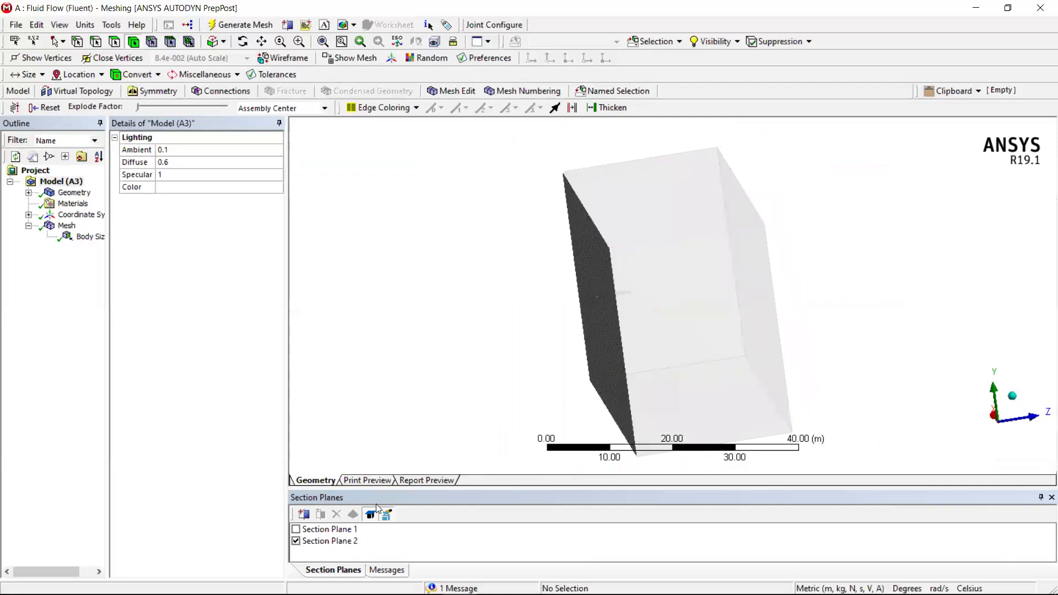
Examine the wing cutout on the meshed section face and turn off Section Plane 2.
middle_click_drag(601, 354, 631, 342)
scroll(528, 286, "up", 3)
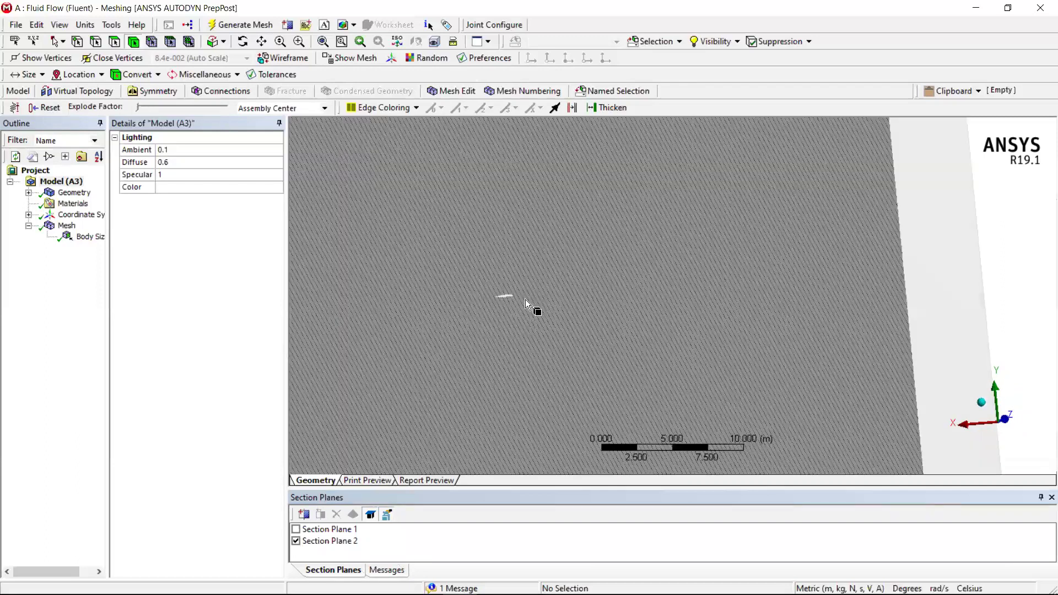
middle_click_drag(893, 355, 711, 399)
left_click(293, 542)
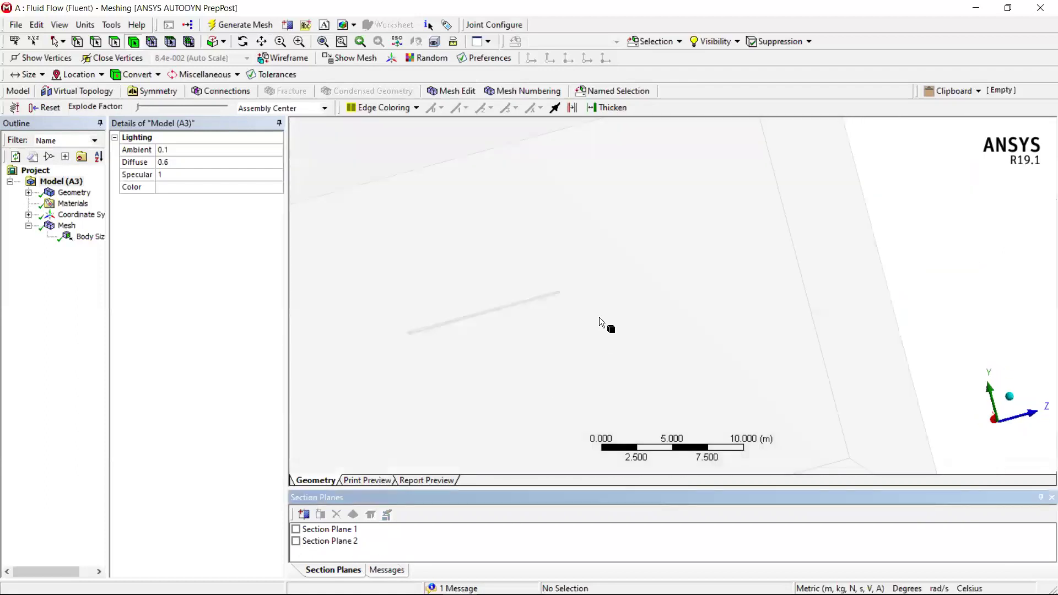
Create a named selection called inlet from the fluid domain's end face upstream of the wing.
scroll(596, 349, "down", 6)
middle_click_drag(582, 345, 577, 369)
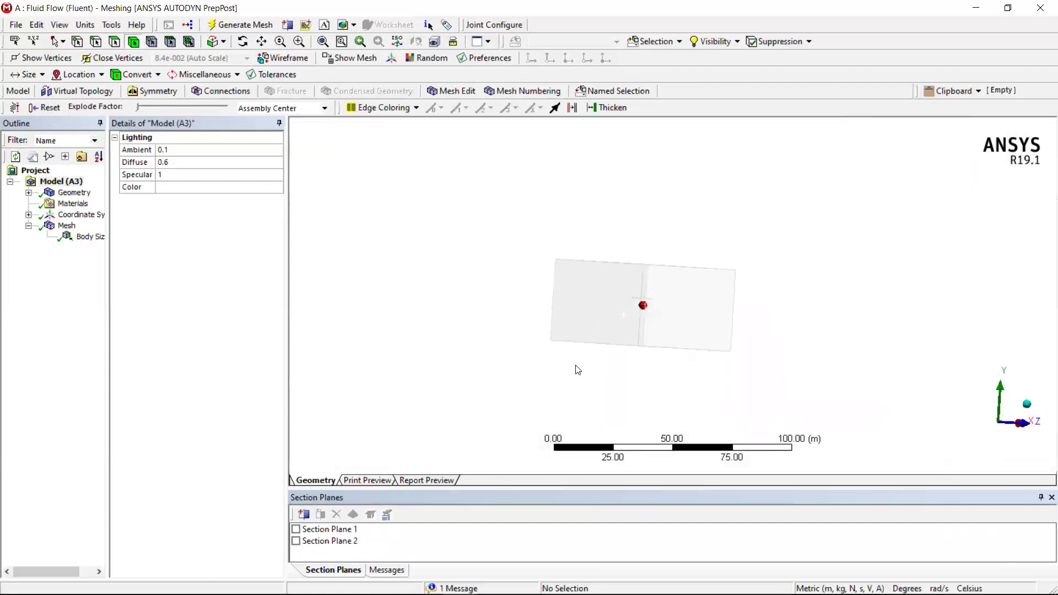
scroll(554, 309, "up", 5)
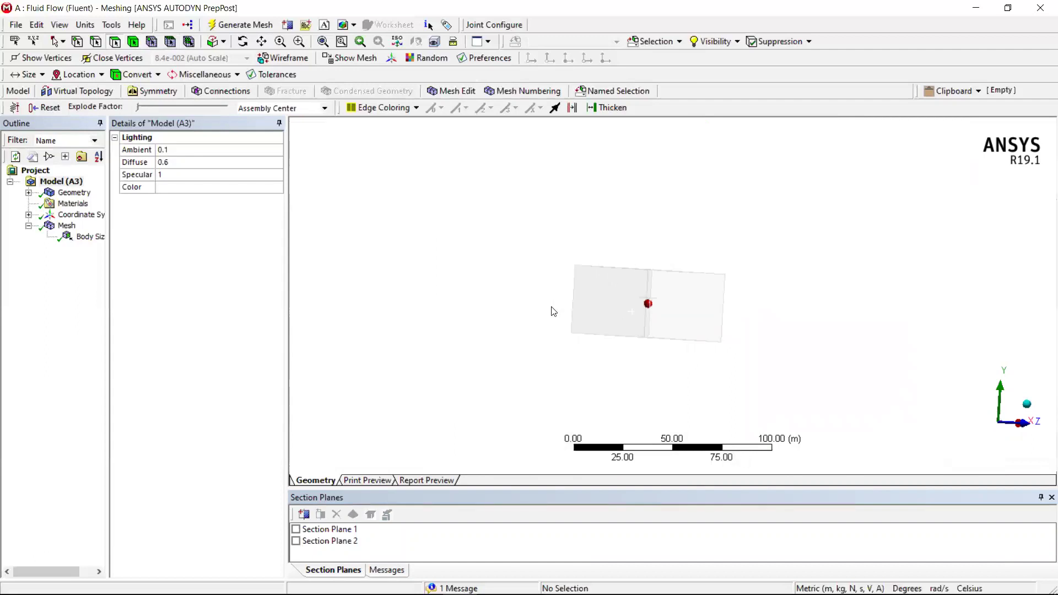
left_click(524, 319)
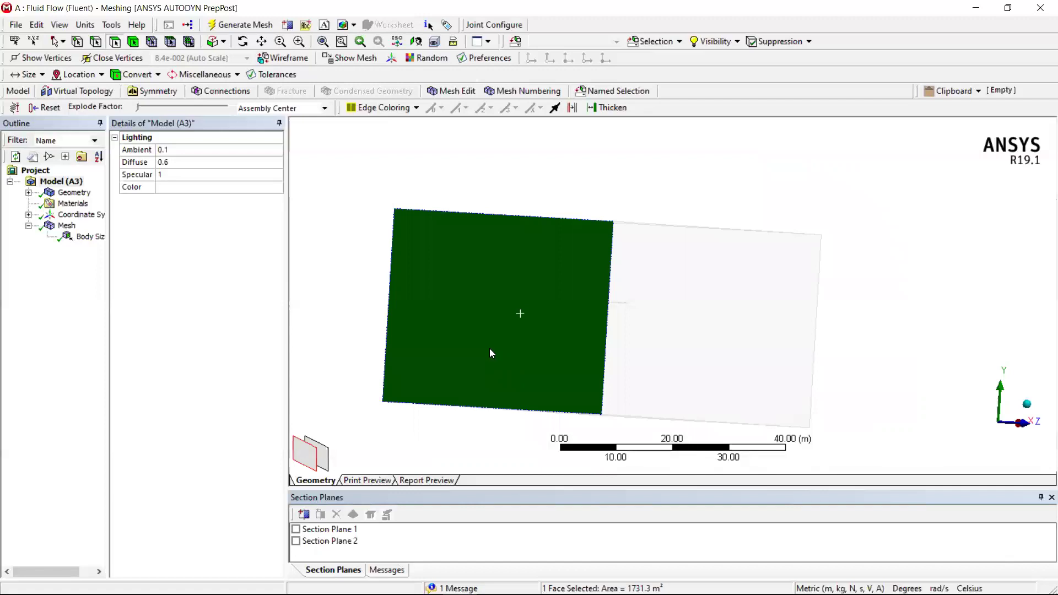
key("n")
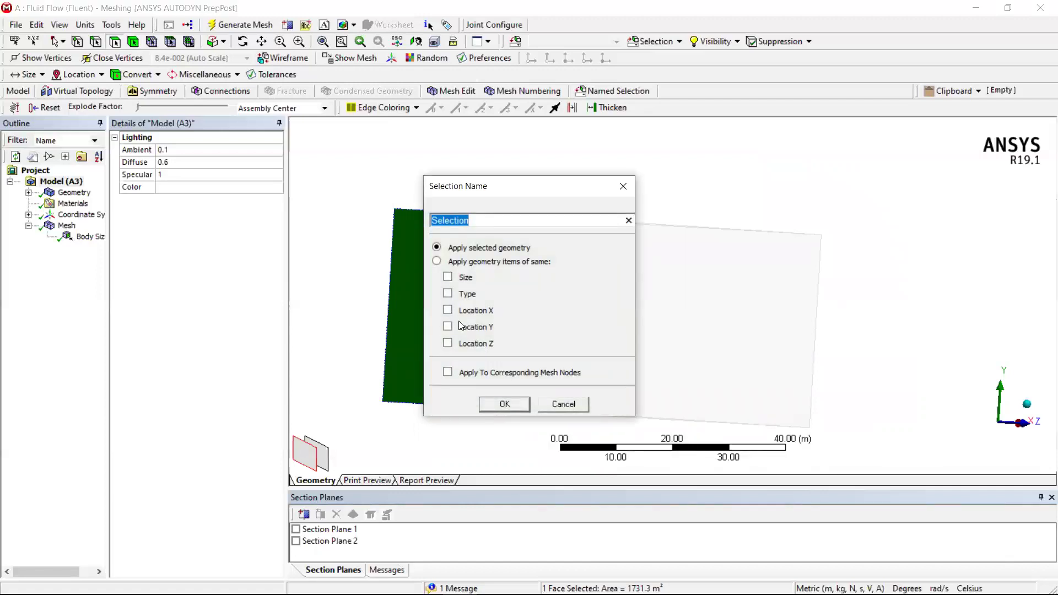
type("inlet")
key("Return")
Create a named selection called outlet from the end face opposite the inlet.
middle_click_drag(794, 299, 585, 288)
left_click(858, 320)
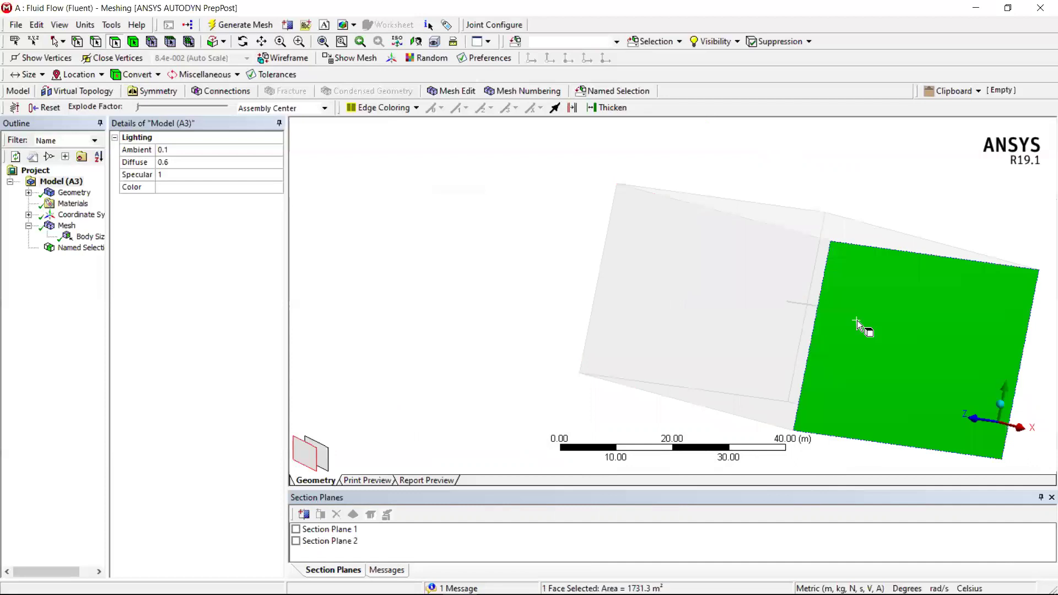
key("n")
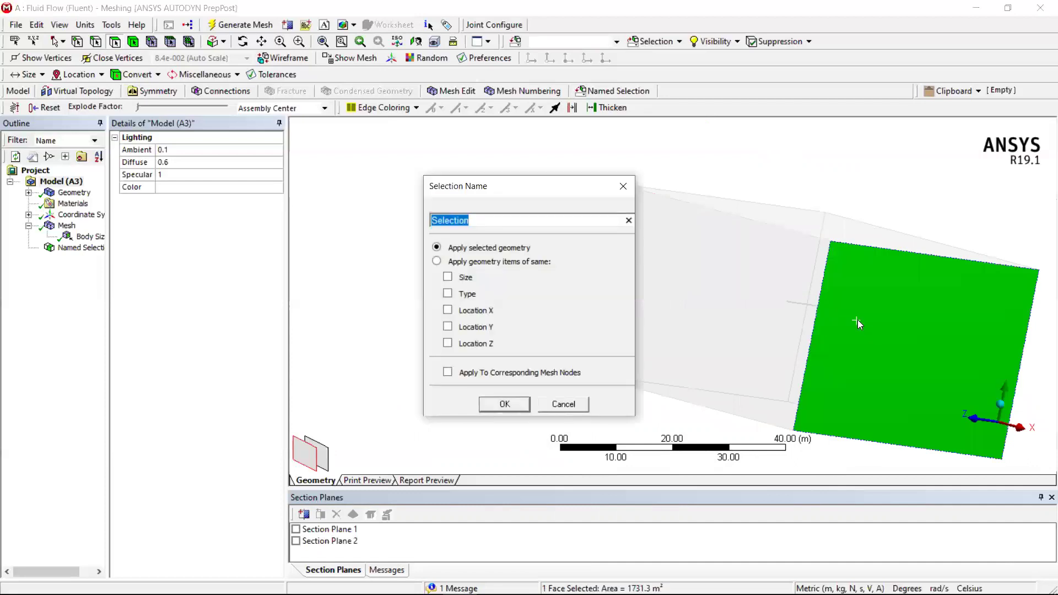
type("outlet")
key("Return")
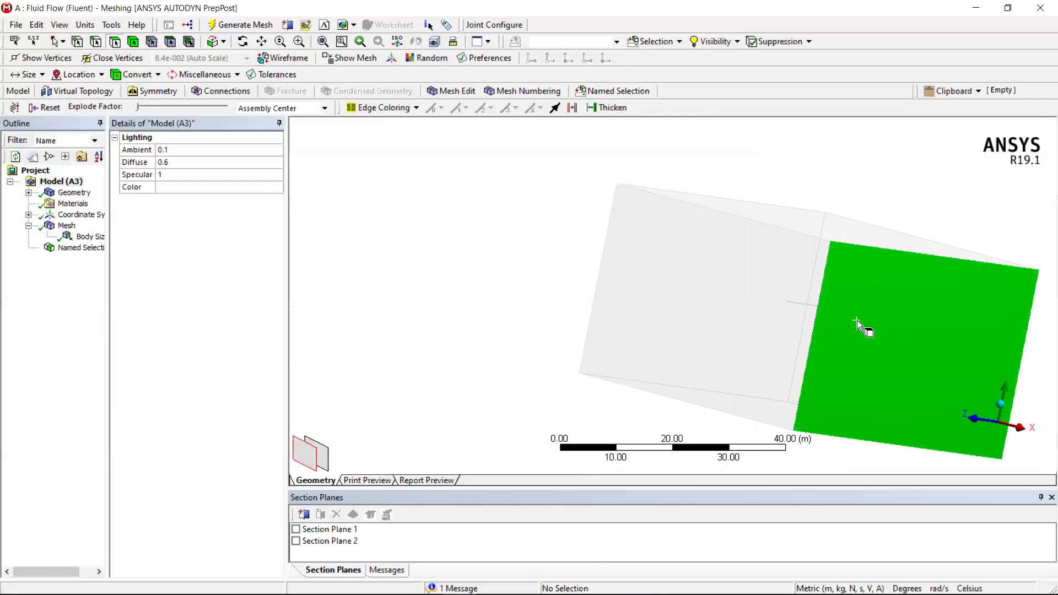
Expand the named selections and check which faces inlet and outlet cover.
middle_click_drag(502, 328, 592, 378)
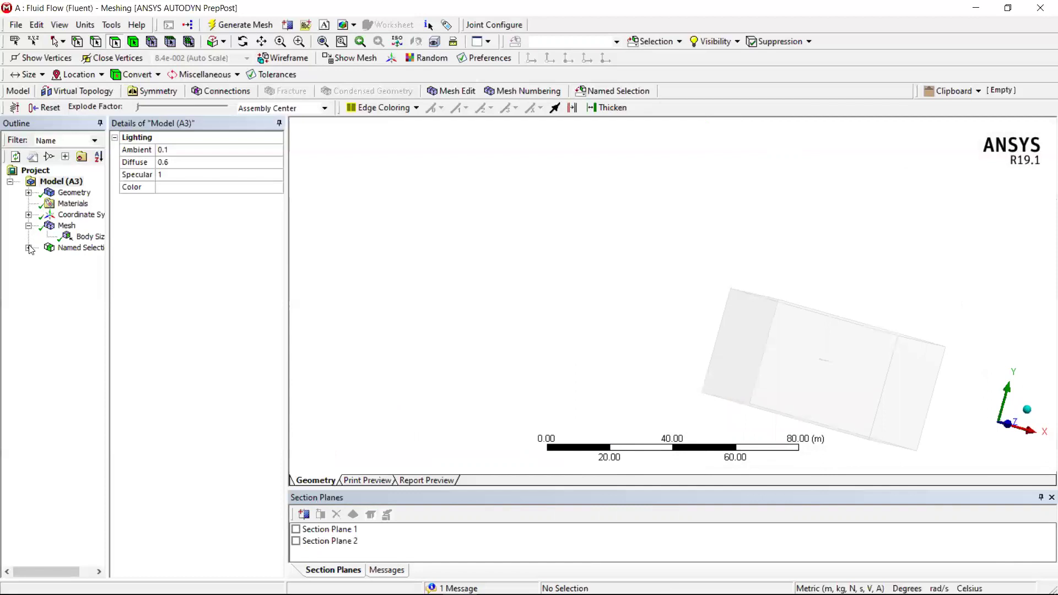
left_click(28, 248)
left_click(85, 260)
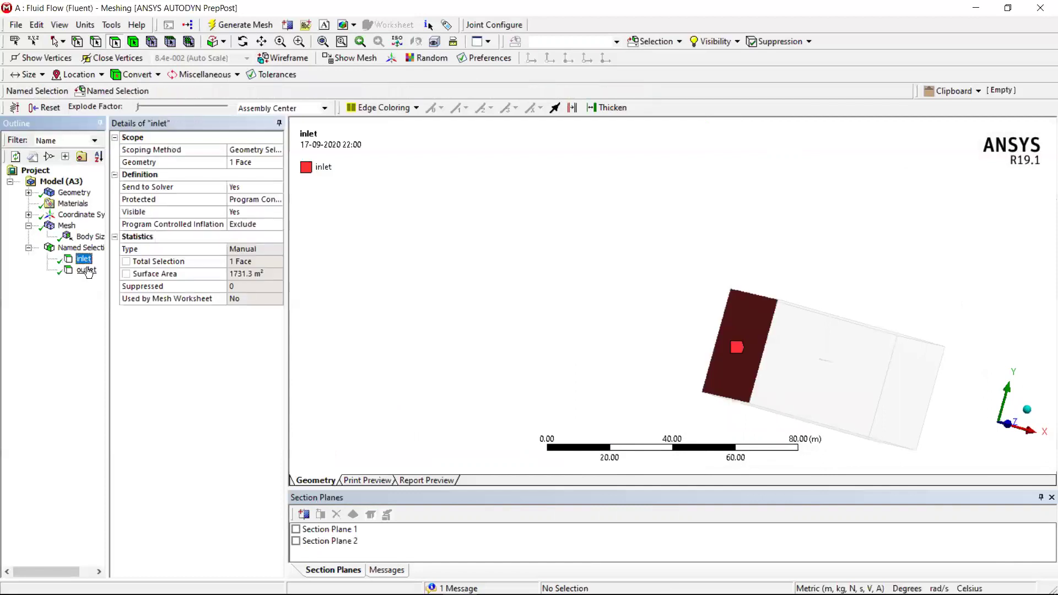
left_click(87, 270)
mouse_move(565, 353)
middle_mouse_down()
mouse_move(469, 329)
mouse_move(525, 331)
mouse_move(633, 373)
mouse_move(442, 359)
mouse_move(573, 354)
middle_mouse_up()
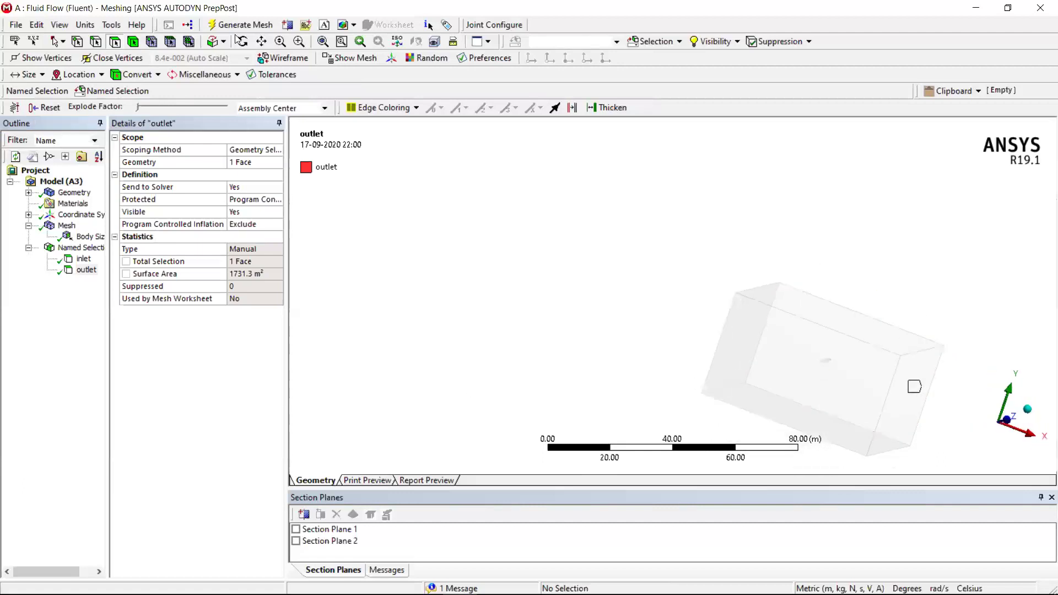
Create a named selection called wall from the four outer side faces between the inlet and outlet.
left_click(262, 41)
left_click_drag(713, 275, 540, 198)
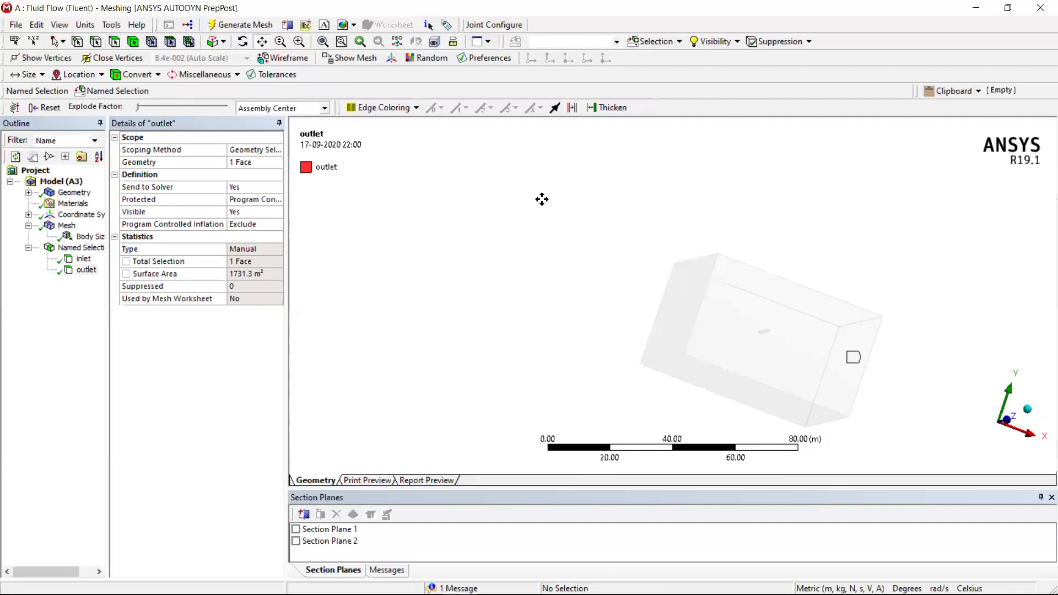
middle_click_drag(546, 268, 516, 290)
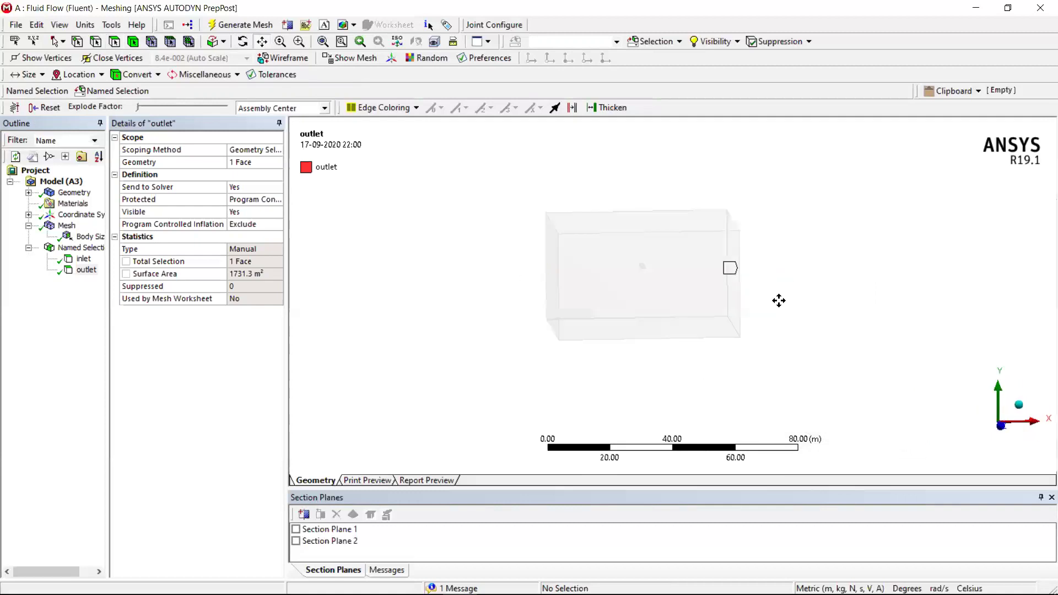
scroll(642, 272, "up", 3)
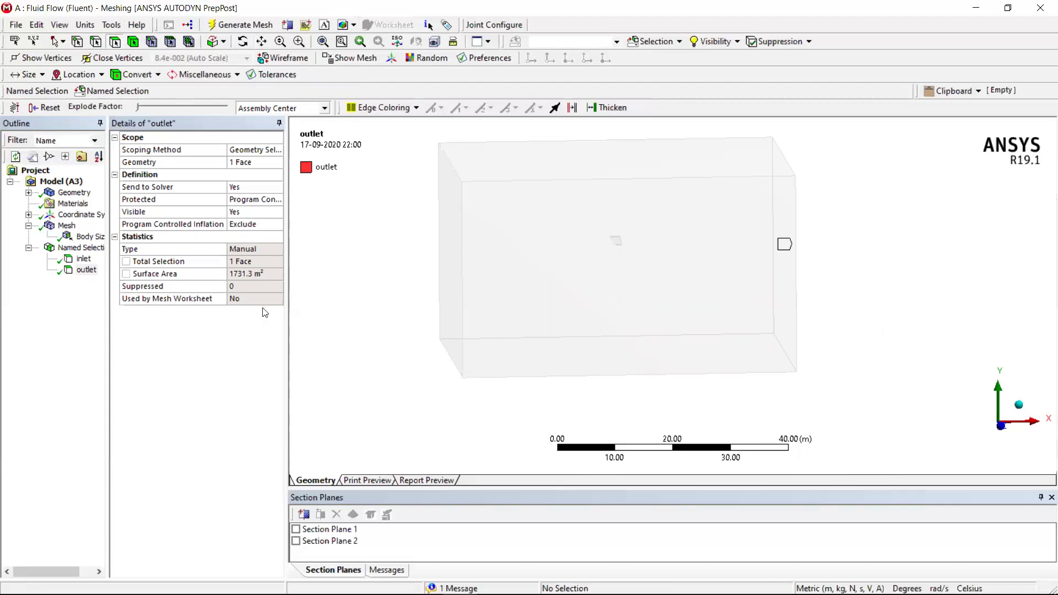
left_click(524, 306)
middle_click_drag(523, 306, 489, 260)
left_click(490, 260, "ctrl")
middle_click_drag(385, 298, 402, 378)
left_click(534, 338, "ctrl")
left_click(523, 273, "ctrl")
middle_click_drag(524, 274, 465, 148)
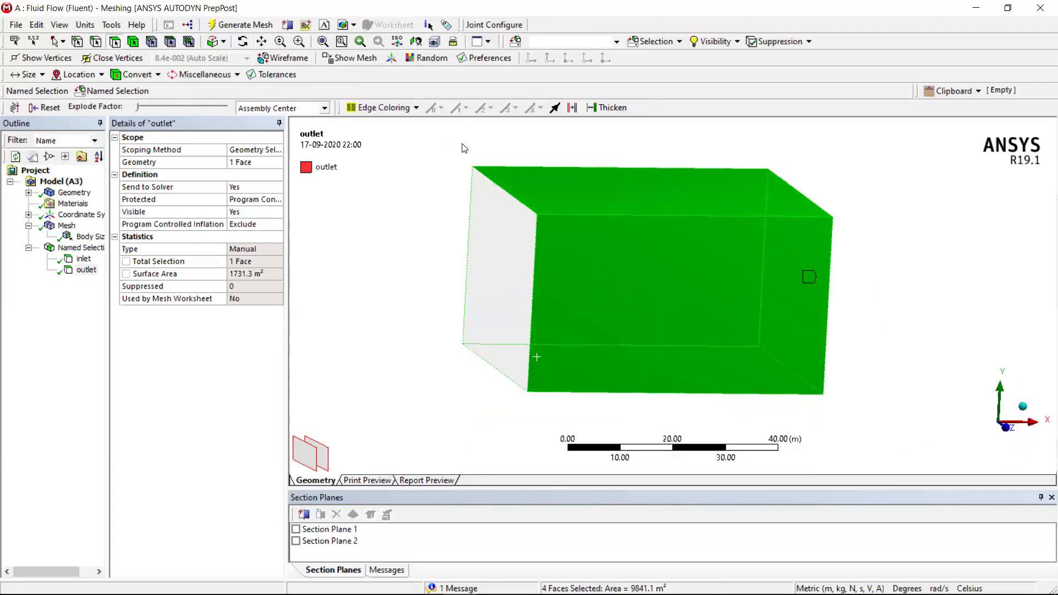
type("n")
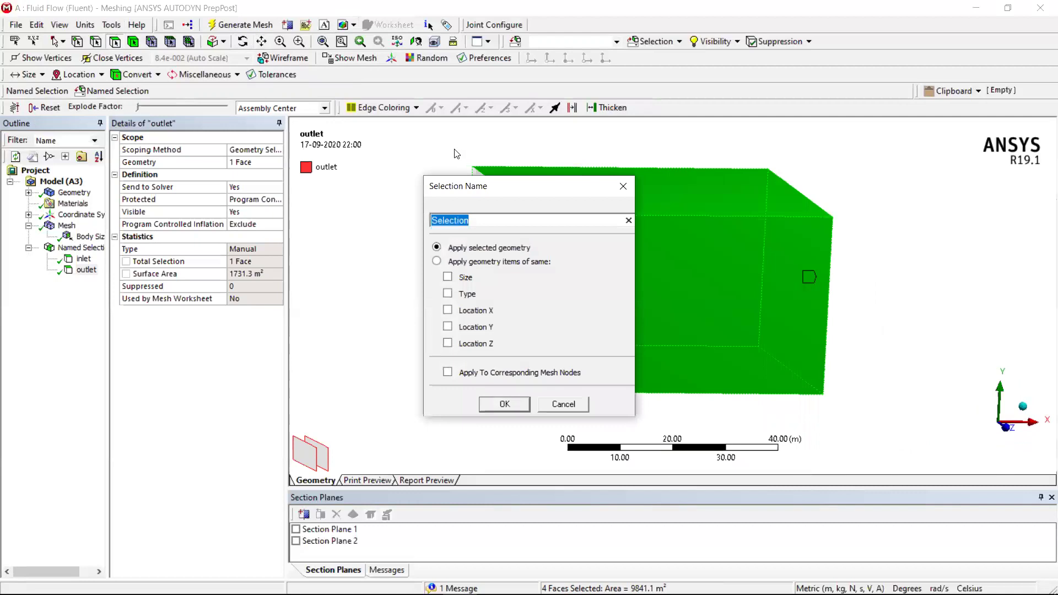
type("wall")
key("Return")
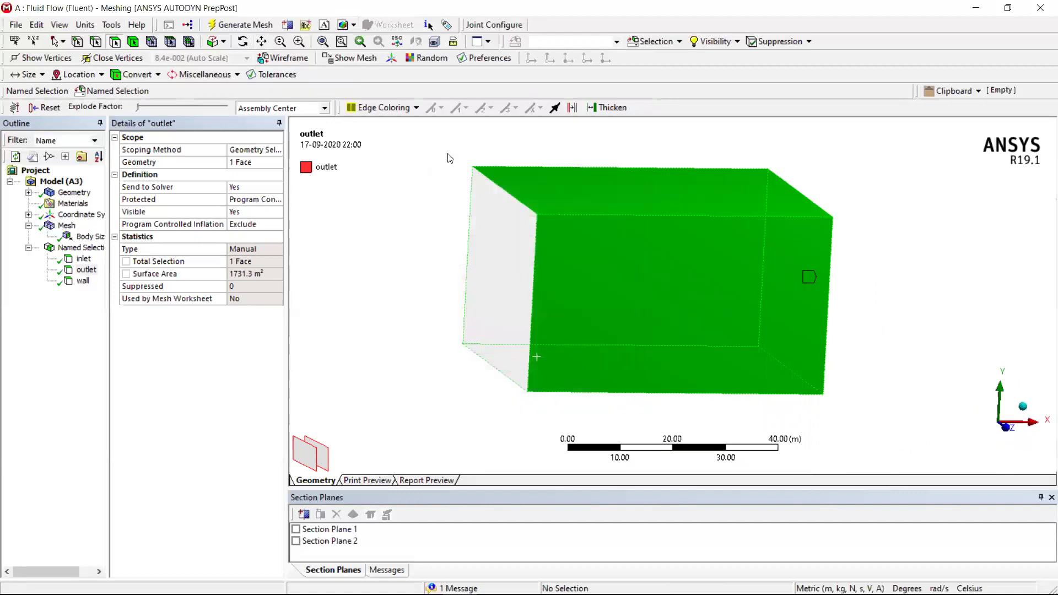
Check the faces covered by the wall named selection from several angles, then return to the Named Selections overview.
left_click(82, 281)
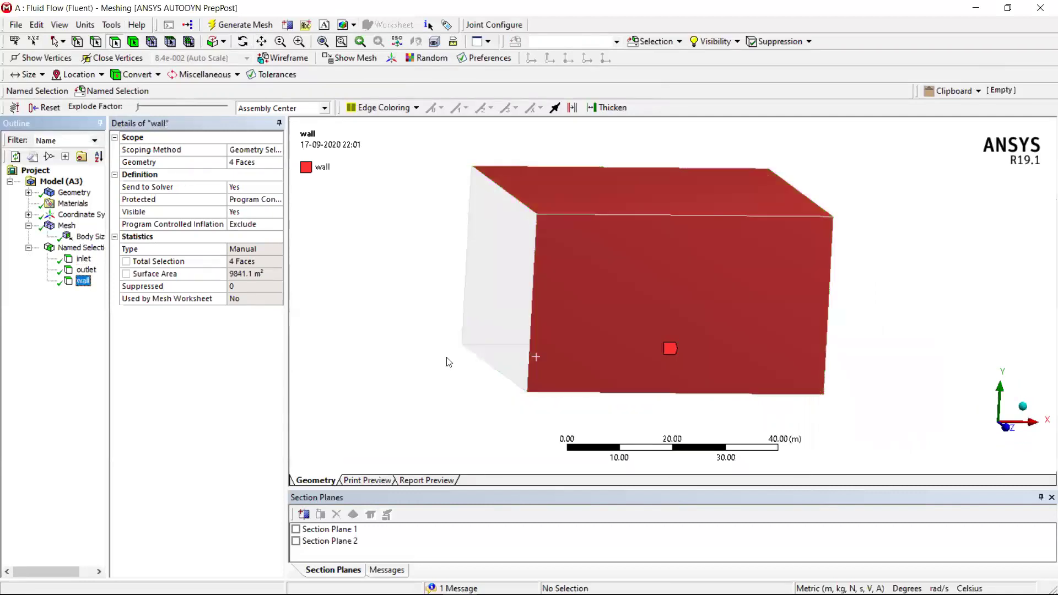
left_click_drag(532, 351, 399, 430)
middle_click_drag(399, 430, 489, 273)
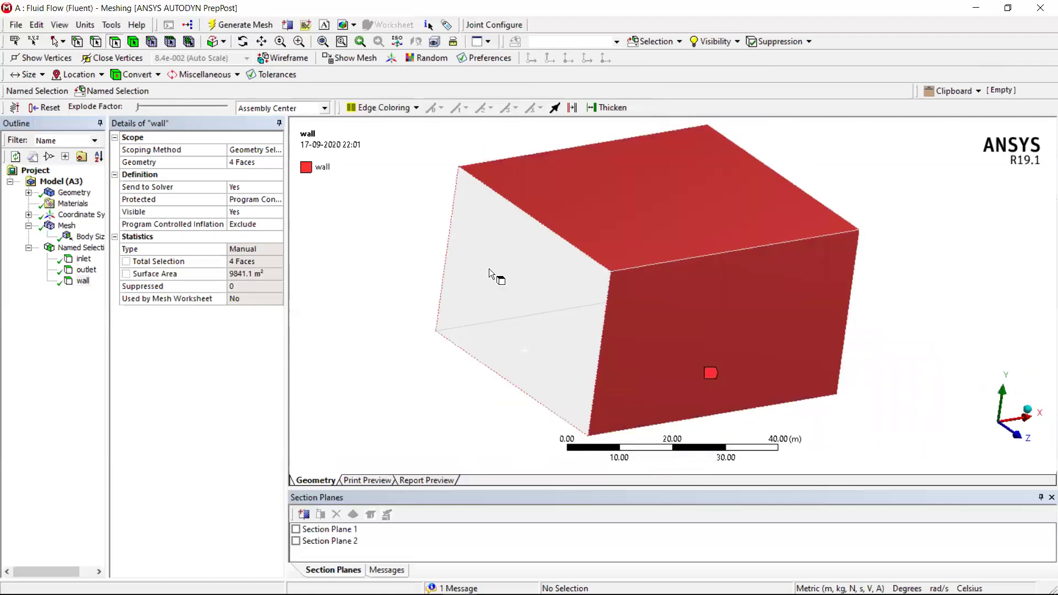
middle_click_drag(417, 326, 392, 323)
mouse_move(569, 342)
middle_mouse_down()
mouse_move(628, 354)
mouse_move(588, 349)
middle_mouse_up()
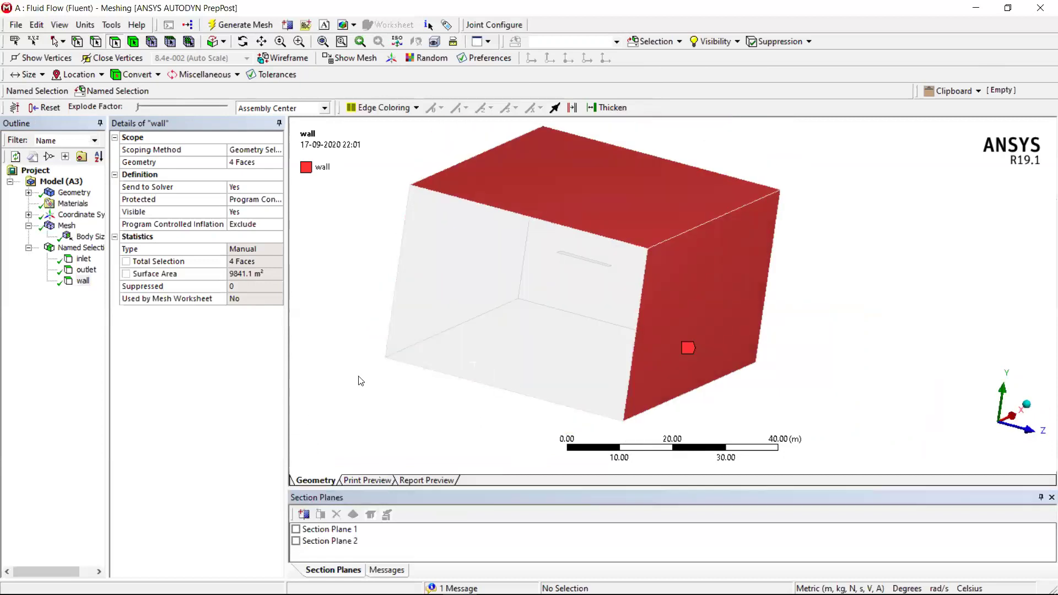
left_click(80, 247)
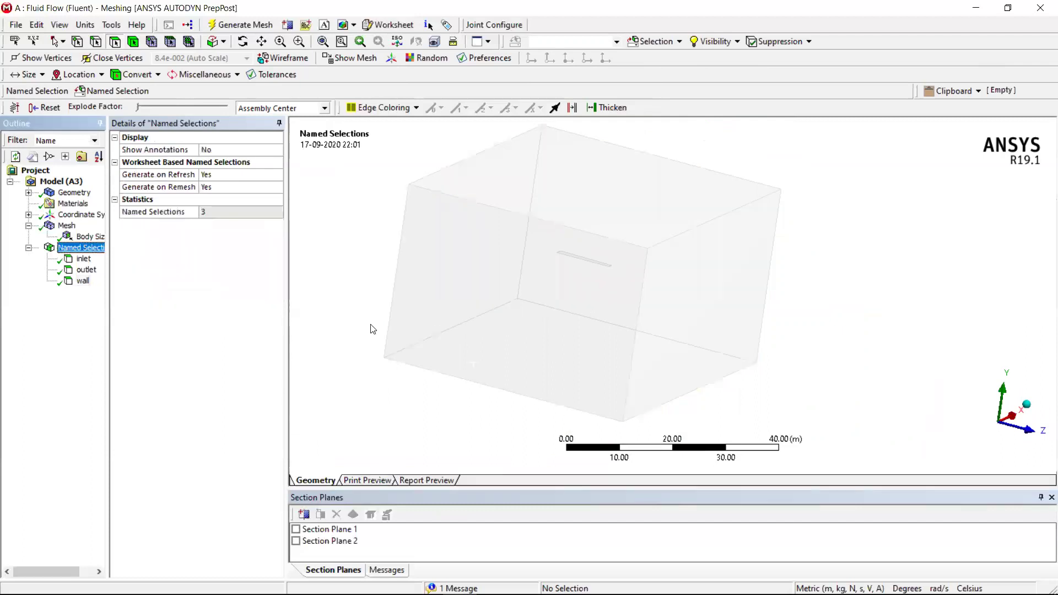
Try to select the wing through the outer faces of the fluid domain.
left_click(561, 256)
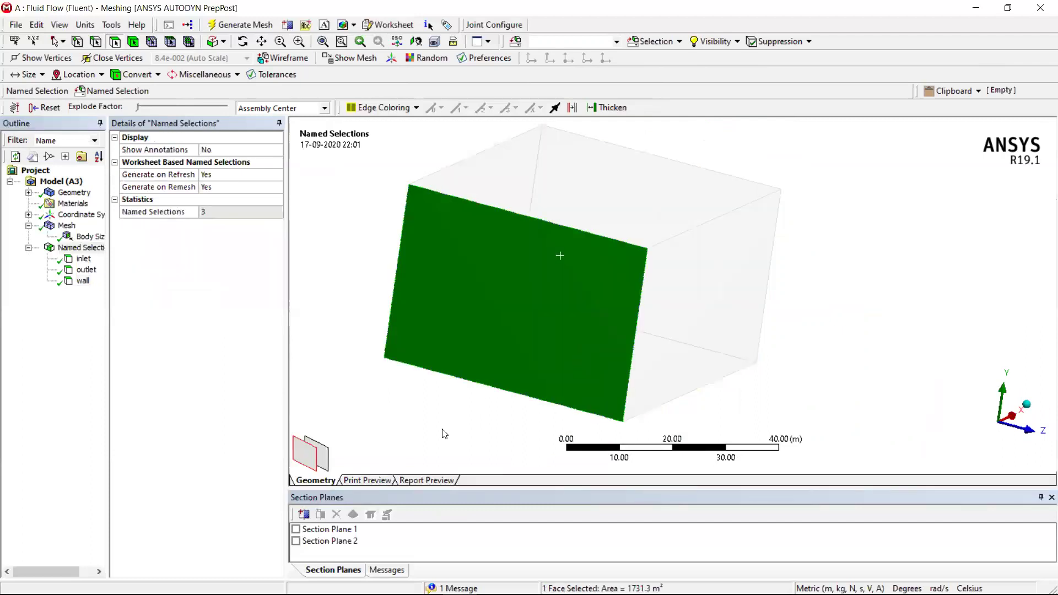
middle_click_drag(579, 347, 606, 330)
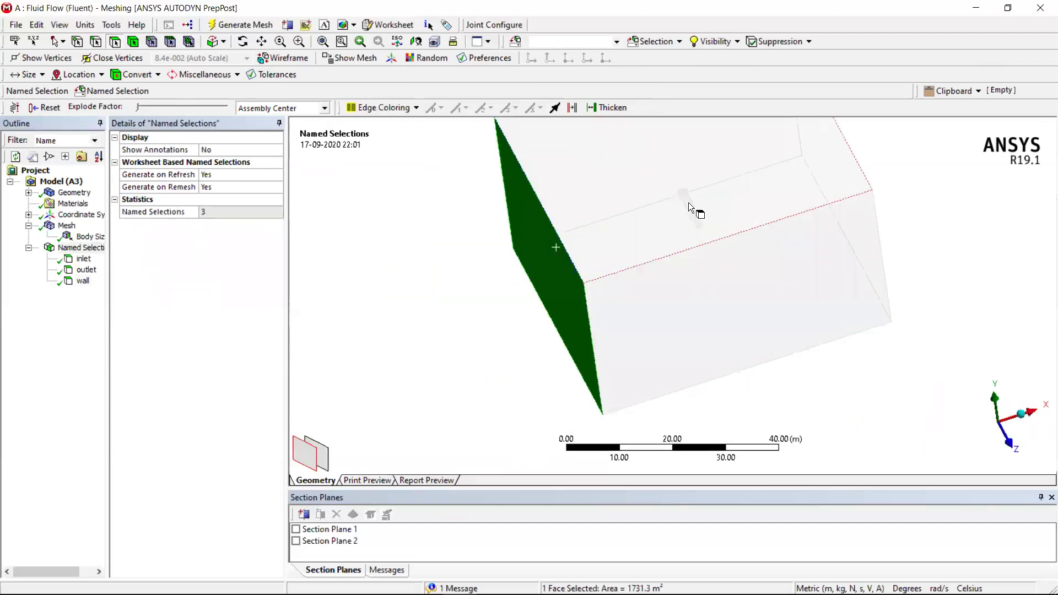
left_click(689, 203)
middle_click_drag(501, 404, 576, 432)
left_click(364, 353)
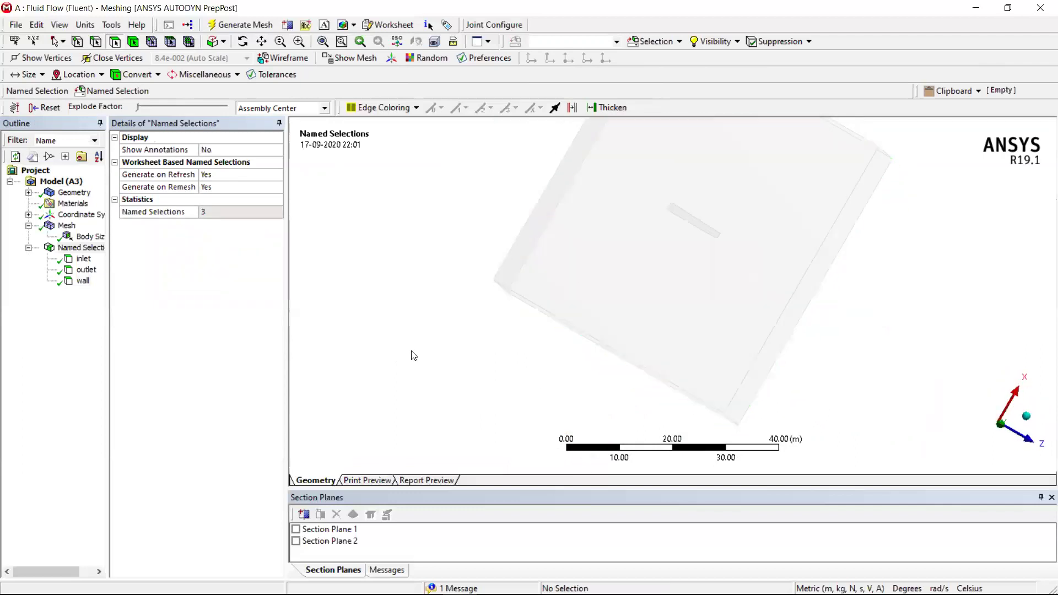
Hide the fluid domain's top and bottom faces to expose the wing inside.
left_click(590, 242)
right_click(587, 245)
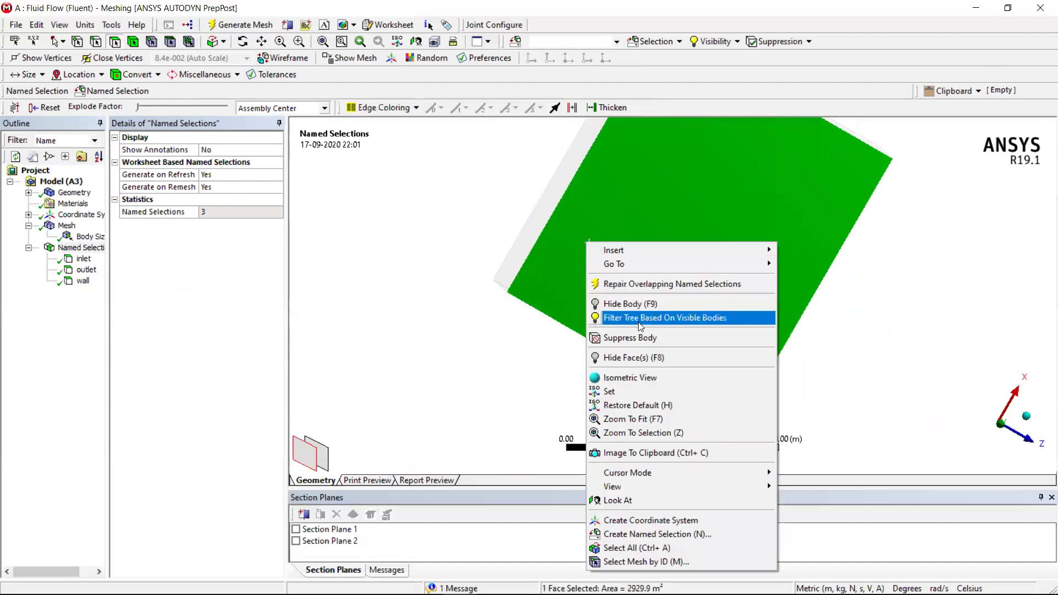
left_click(654, 355)
middle_click_drag(703, 316, 719, 194)
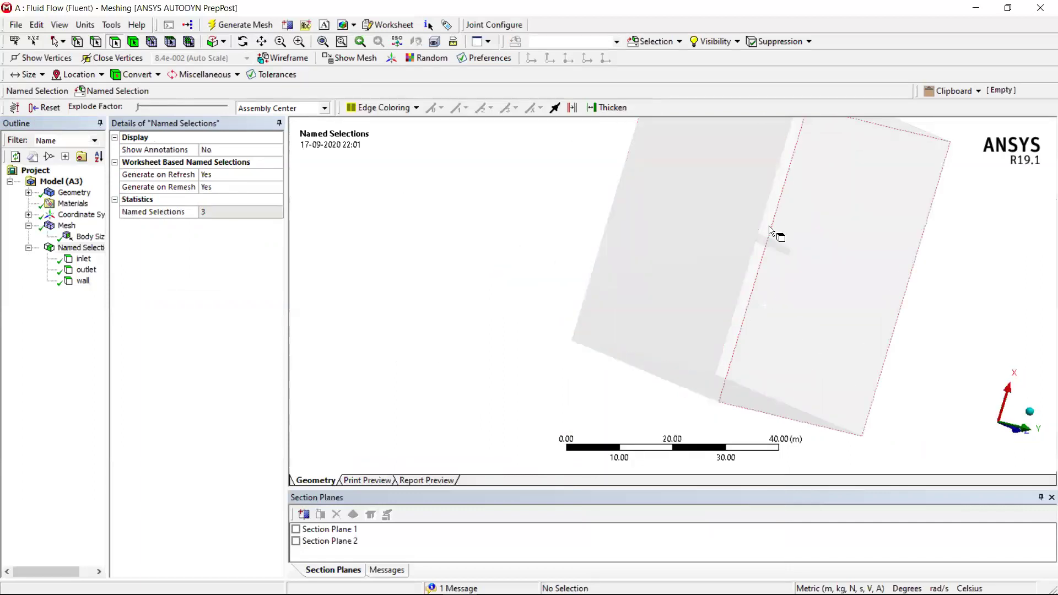
middle_click_drag(773, 365, 667, 353)
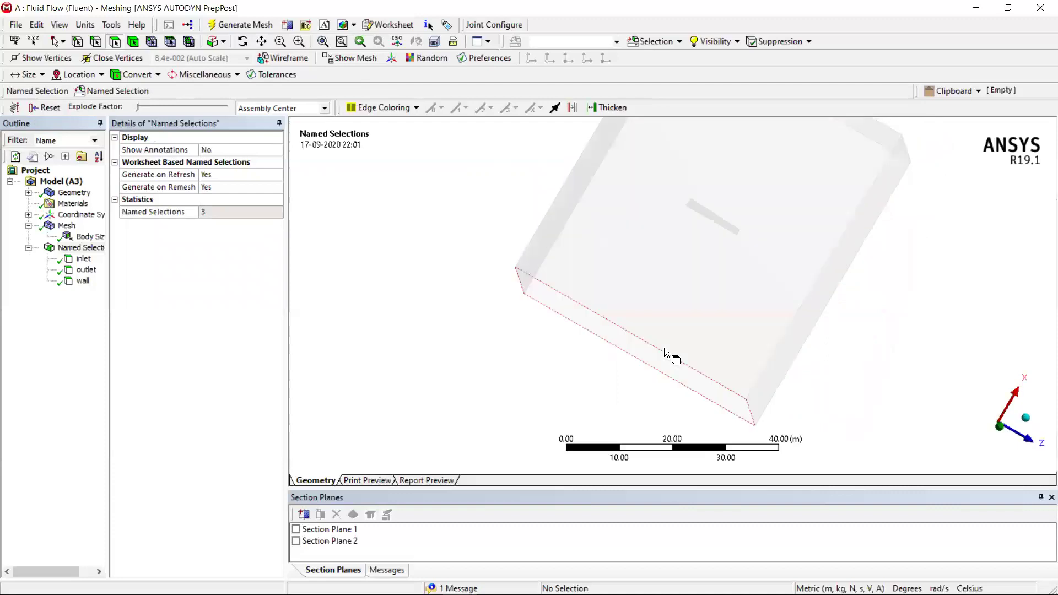
left_click(636, 236)
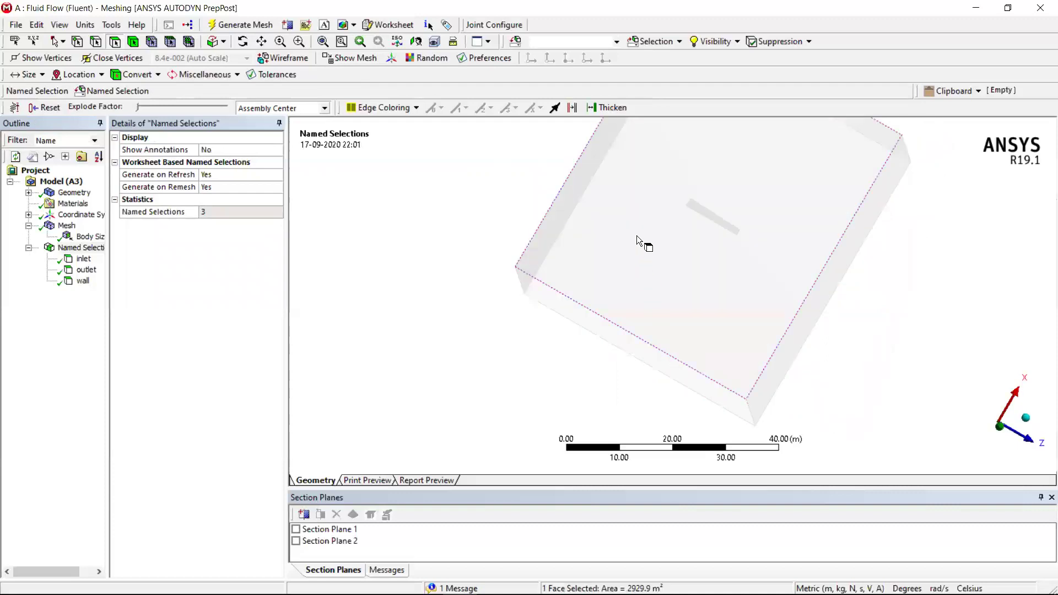
right_click(637, 236)
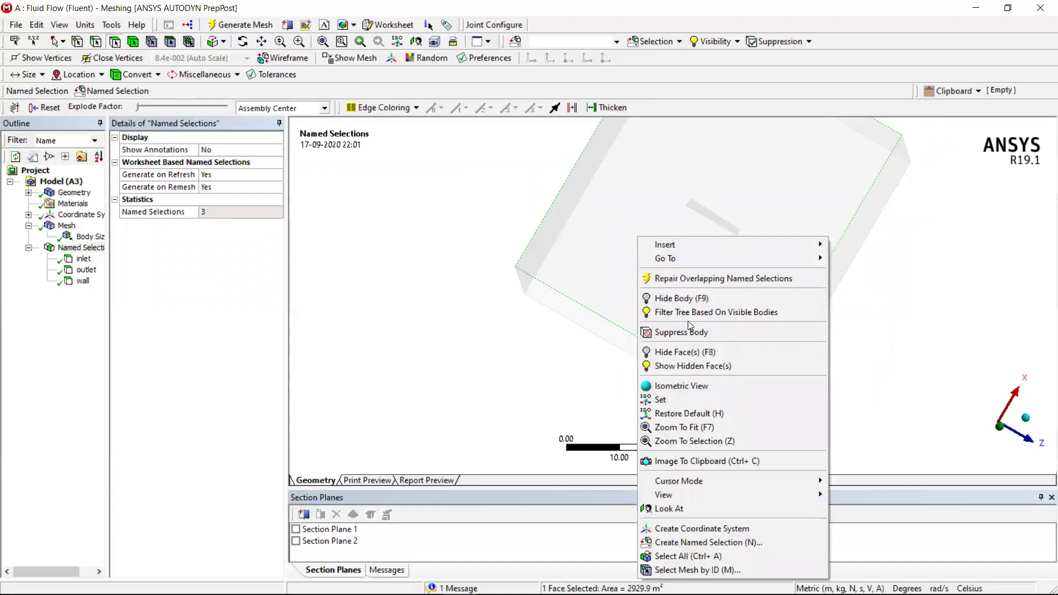
left_click(689, 353)
Box-select the four wing faces inside the fluid domain and create a named selection called wing from them.
middle_click_drag(668, 300, 640, 306)
scroll(716, 185, "up", 3)
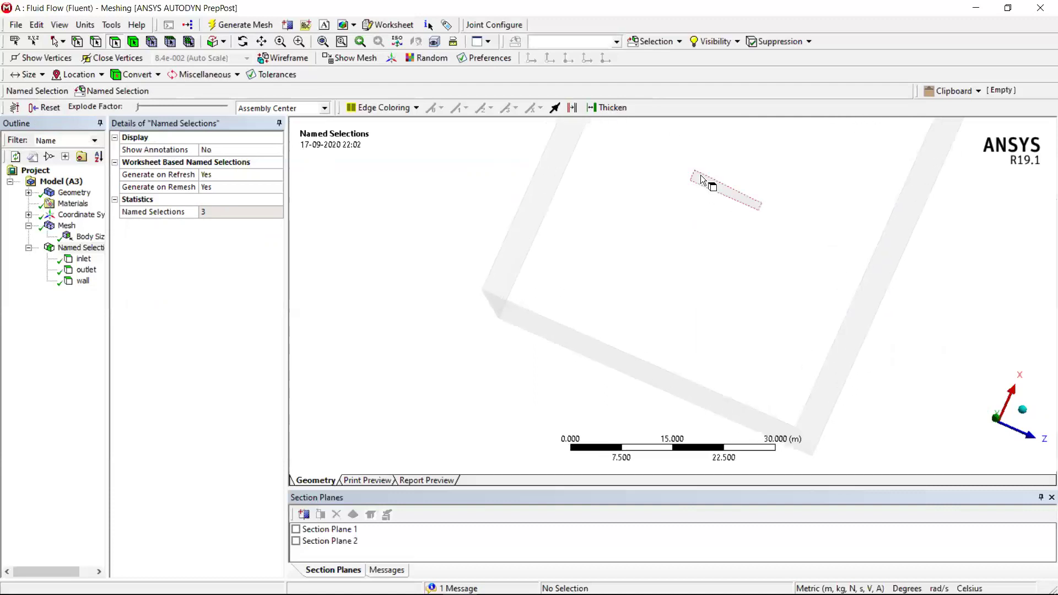
middle_click_drag(700, 177, 750, 266)
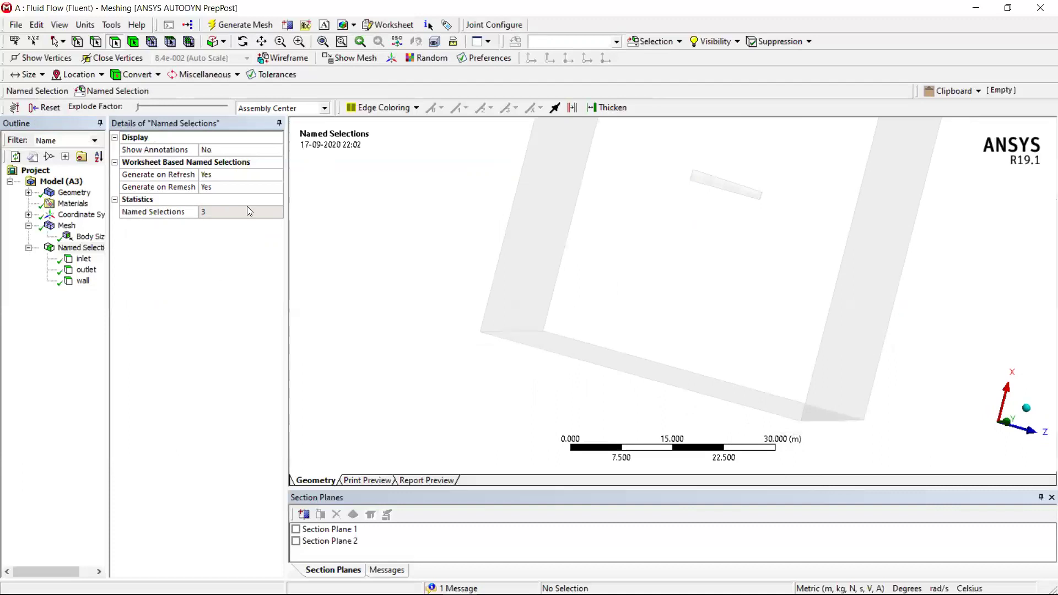
left_click(54, 44)
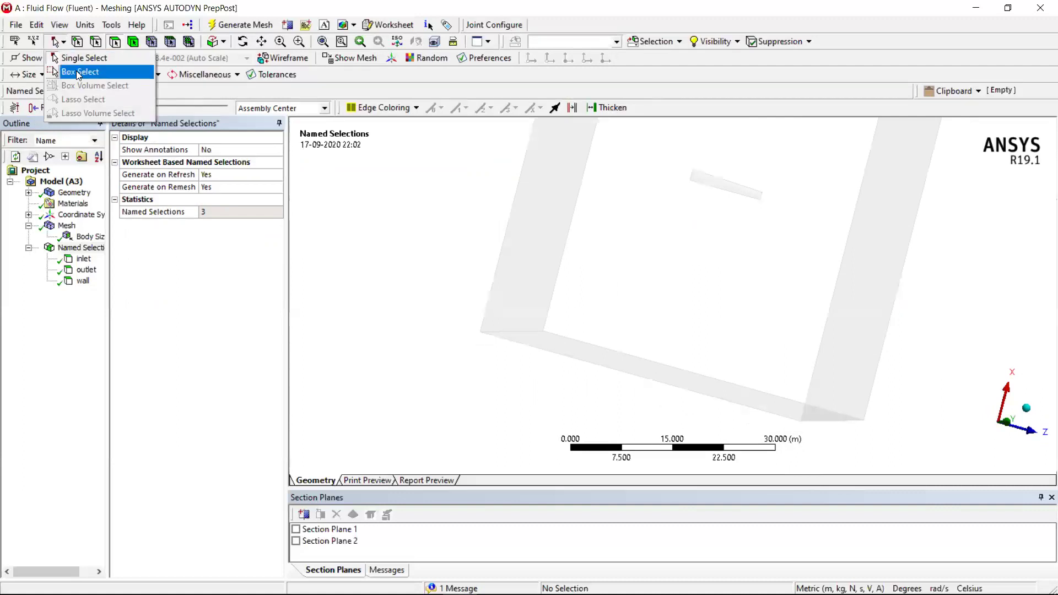
left_click(79, 72)
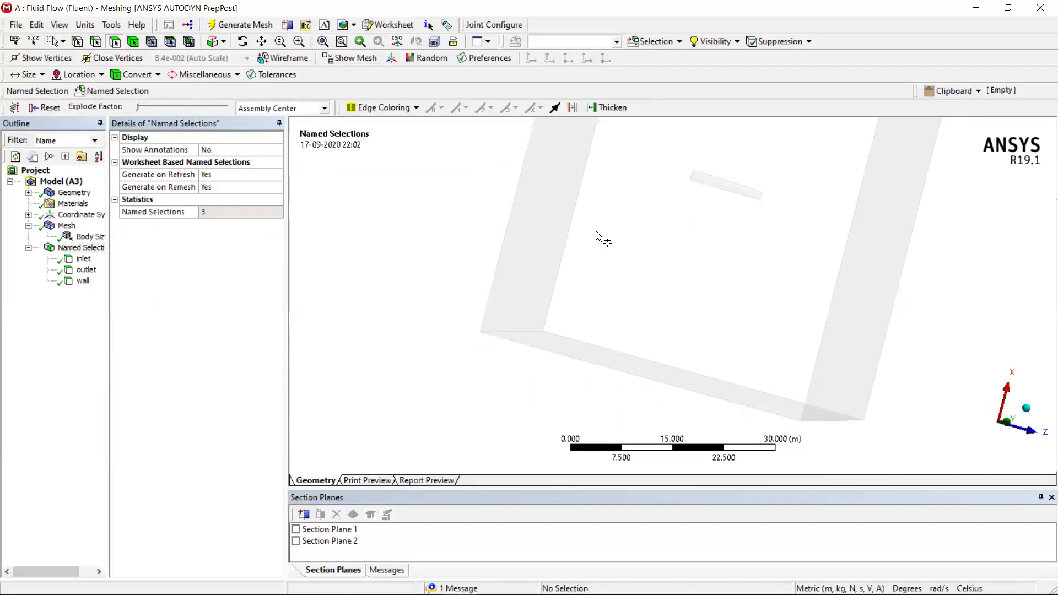
left_click_drag(693, 202, 794, 240)
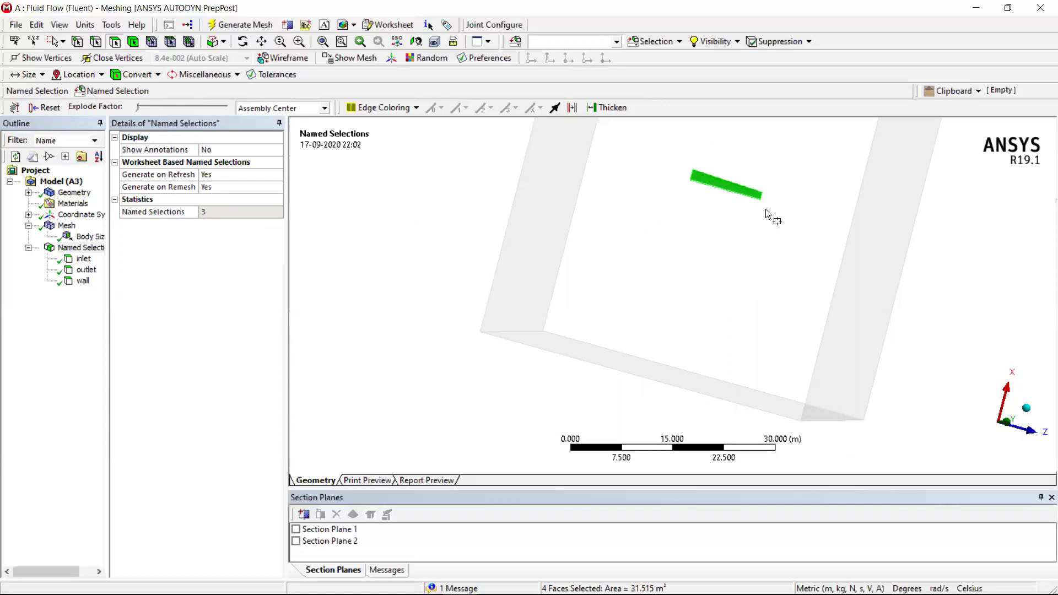
key("n")
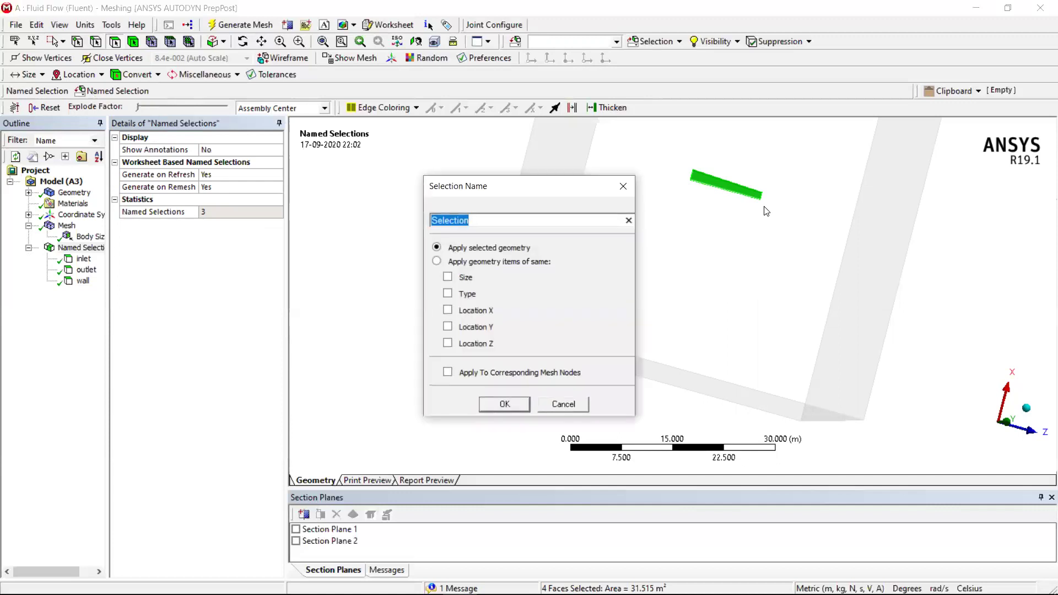
type("wing")
key("Return")
Review the faces assigned to the wing, wall, inlet and outlet named selections one after another.
left_click(87, 292)
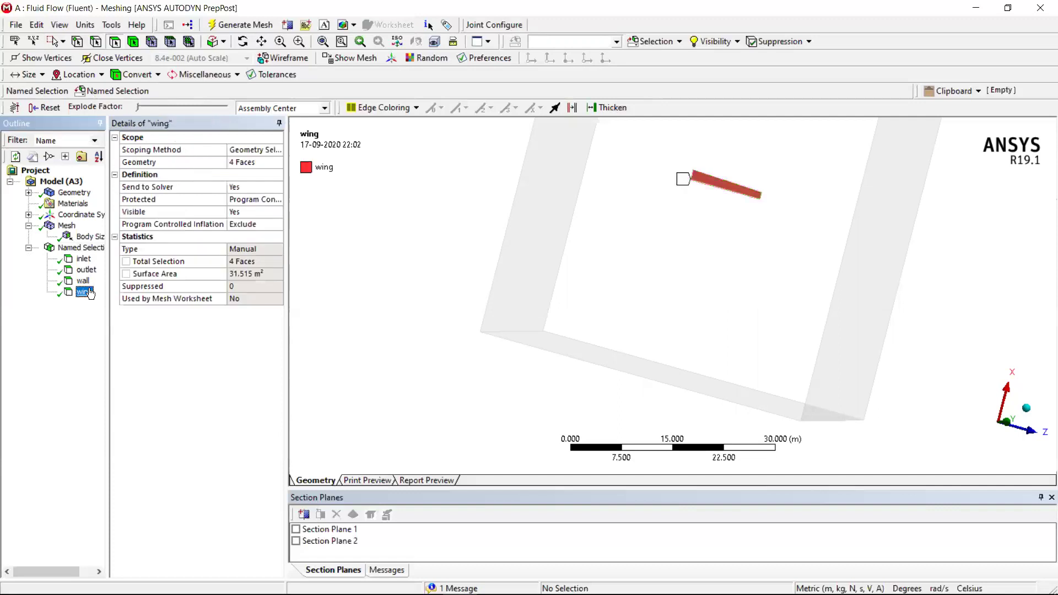
left_click(82, 281)
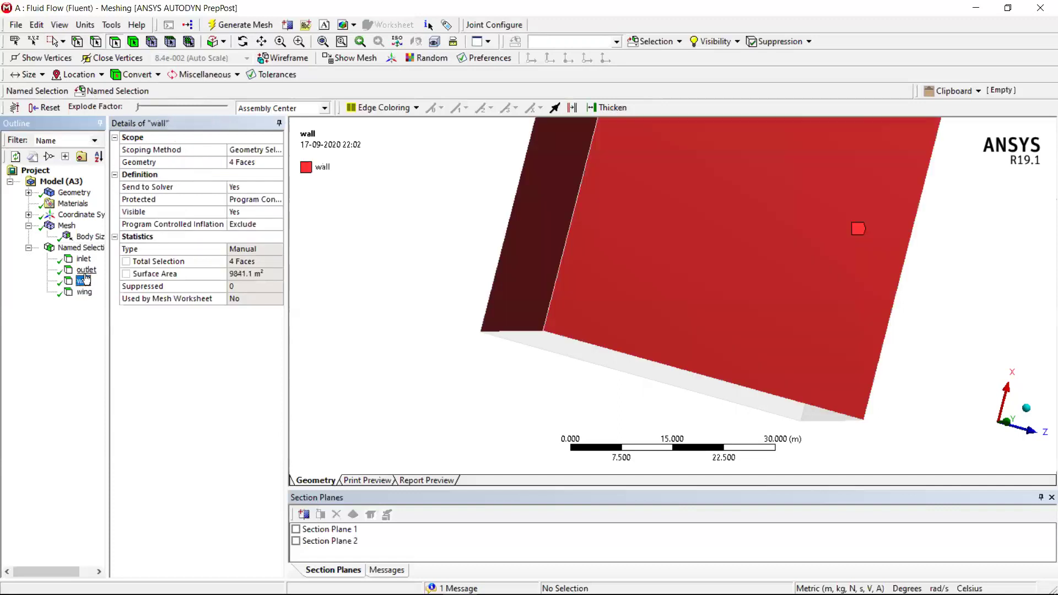
left_click(84, 259)
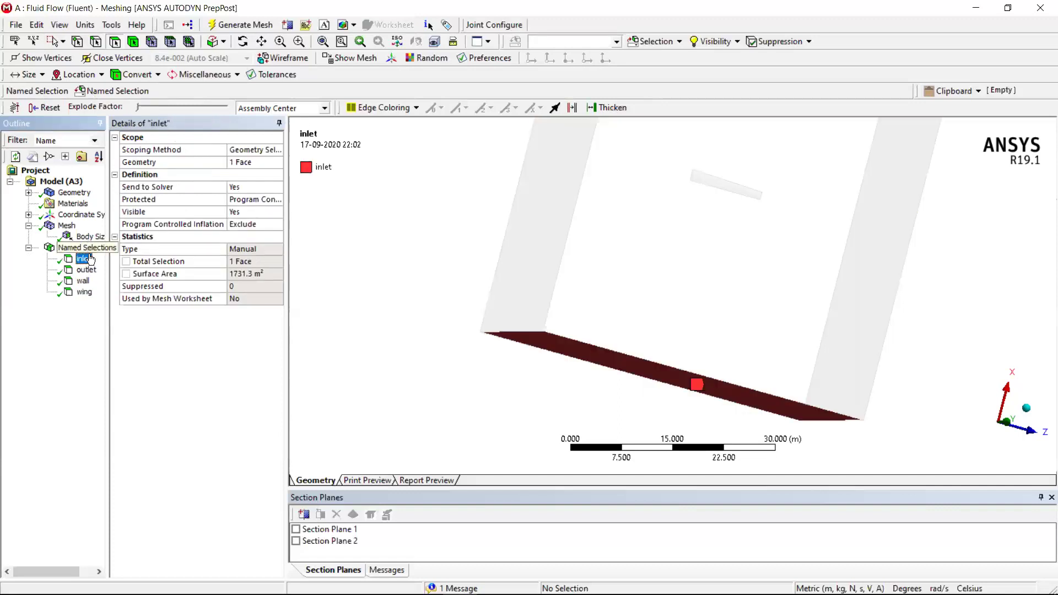
left_click(86, 270)
scroll(558, 227, "down", 5)
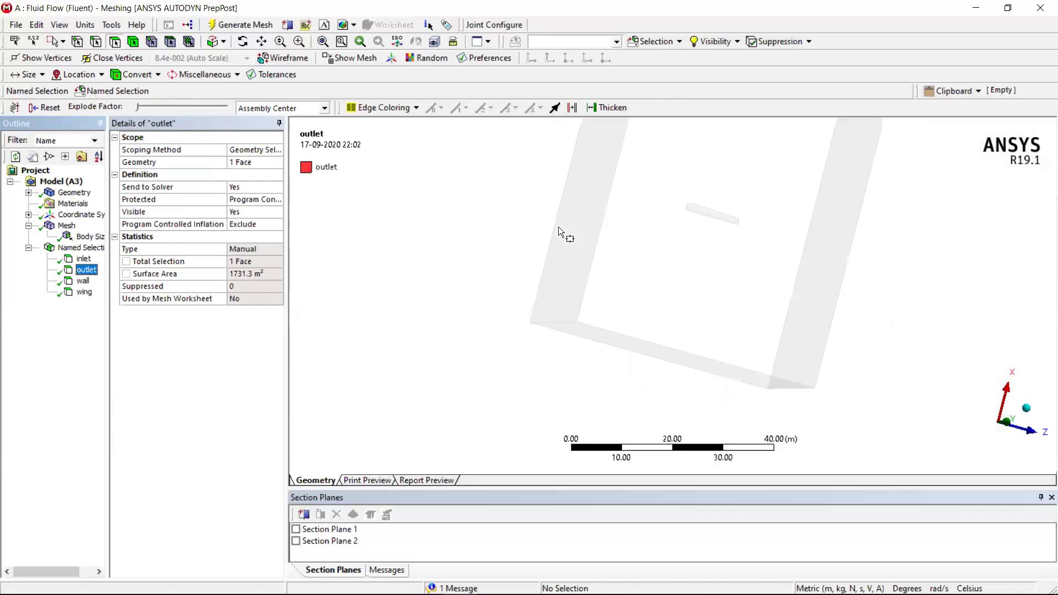
scroll(560, 227, "up", 1)
Show the hidden faces of the fluid domain again and check the complete enclosure.
right_click(523, 208)
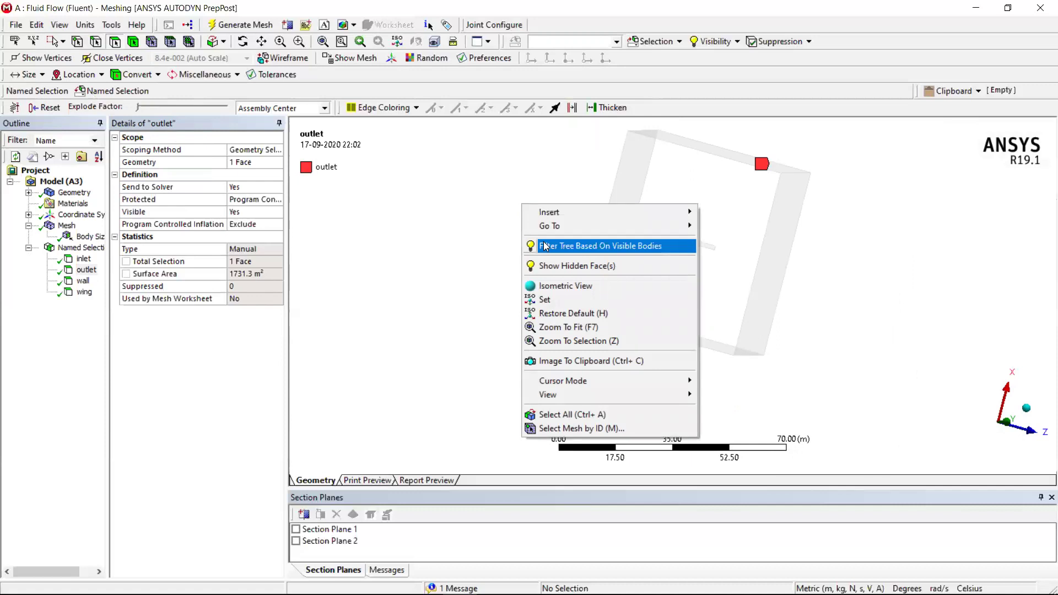
left_click(555, 265)
mouse_move(668, 308)
middle_mouse_down()
mouse_move(659, 293)
mouse_move(440, 241)
mouse_move(467, 258)
mouse_move(520, 248)
mouse_move(327, 356)
middle_mouse_up()
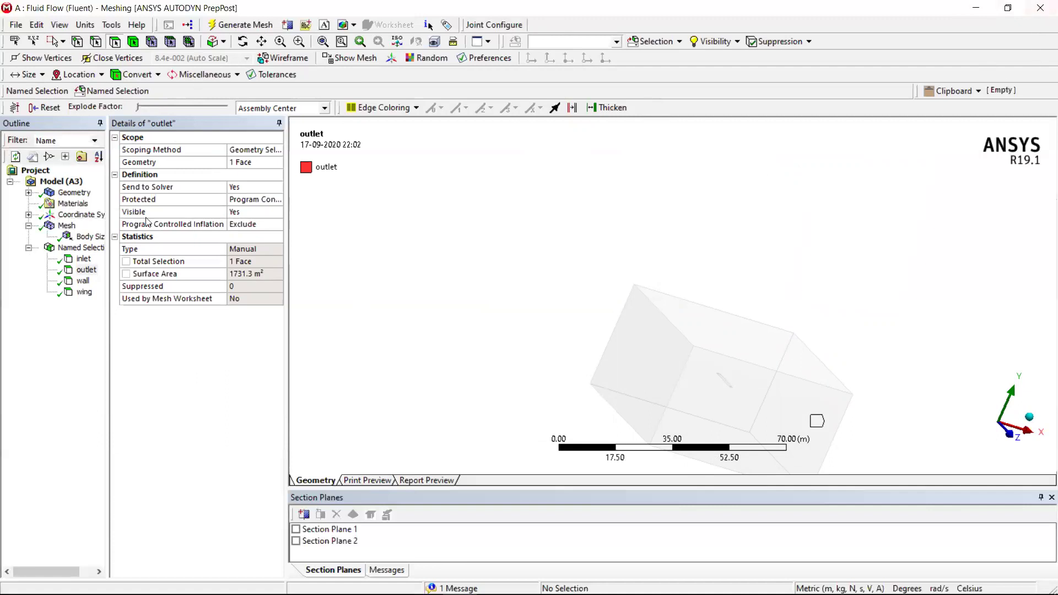
Update the mesh for Fluent, close the Meshing window and switch to Workbench.
right_click(72, 225)
left_click(96, 251)
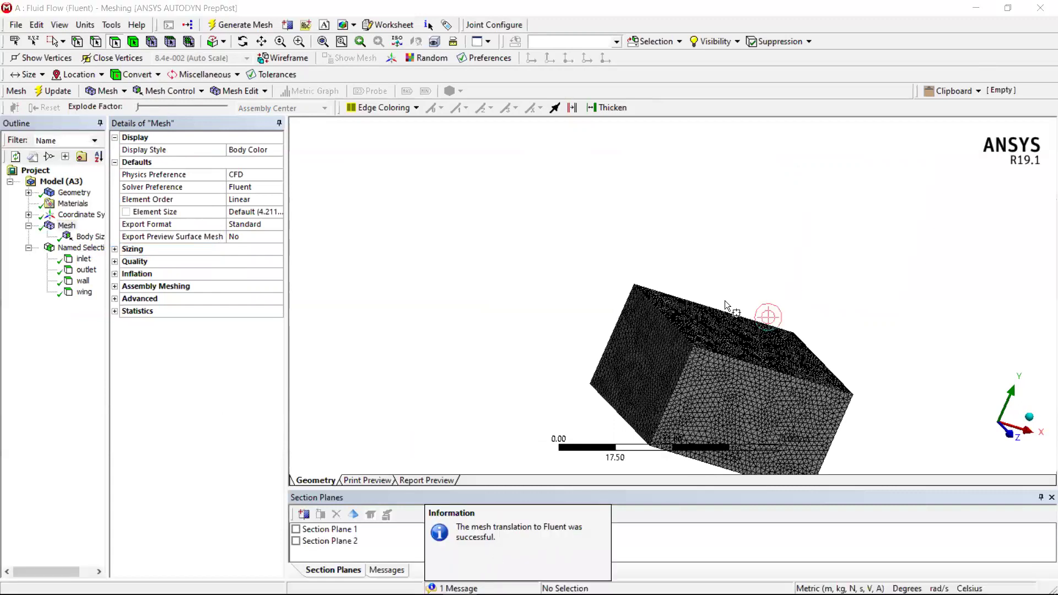
left_click(1042, 6)
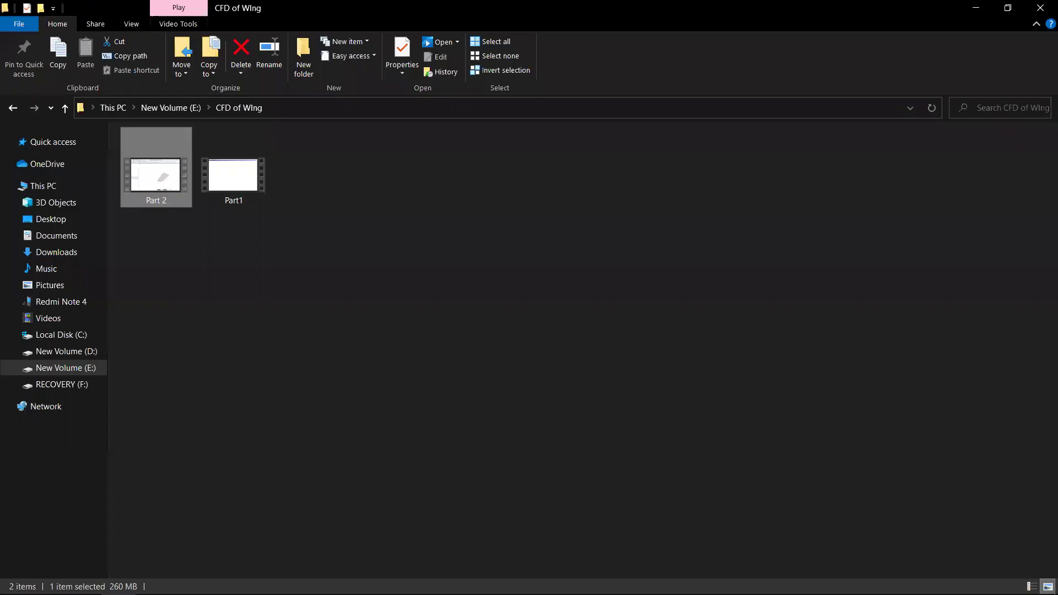
left_click(390, 582)
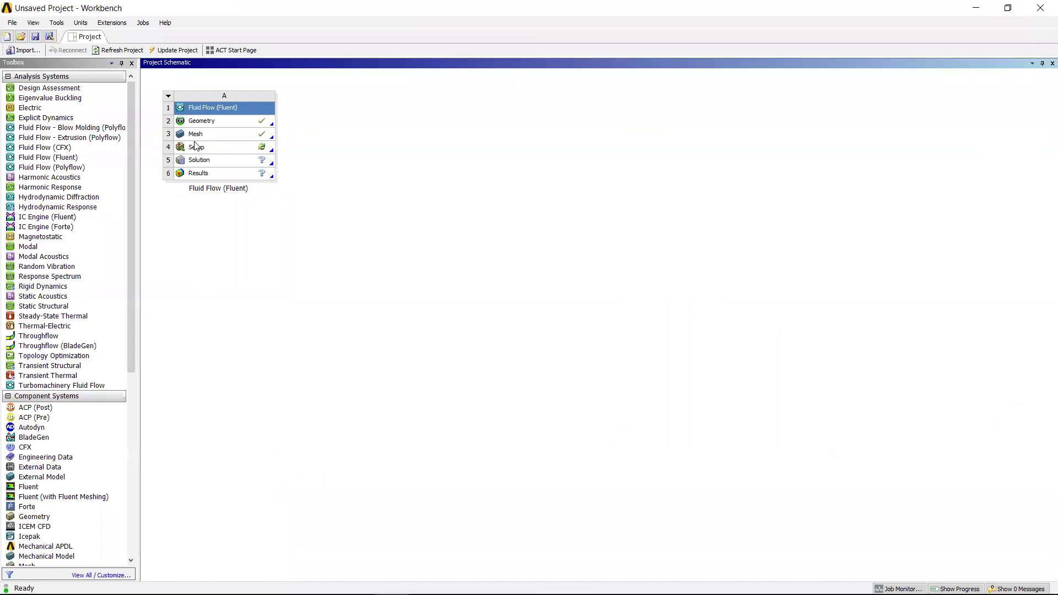
Open the Setup cell of the Fluid Flow (Fluent) system, launching Fluent with Double Precision and Serial processing.
right_click(262, 149)
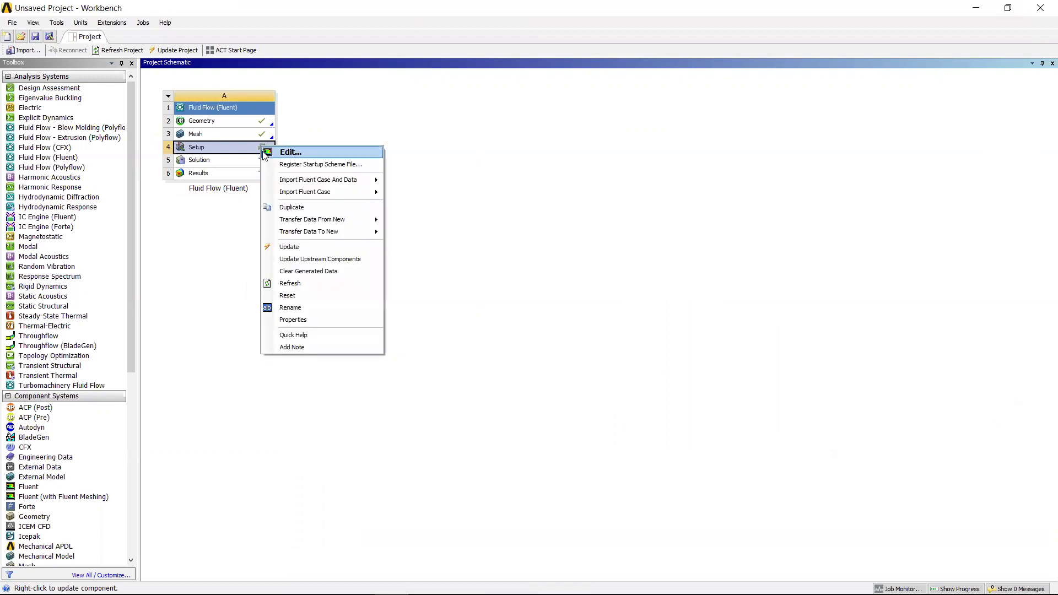
left_click(291, 152)
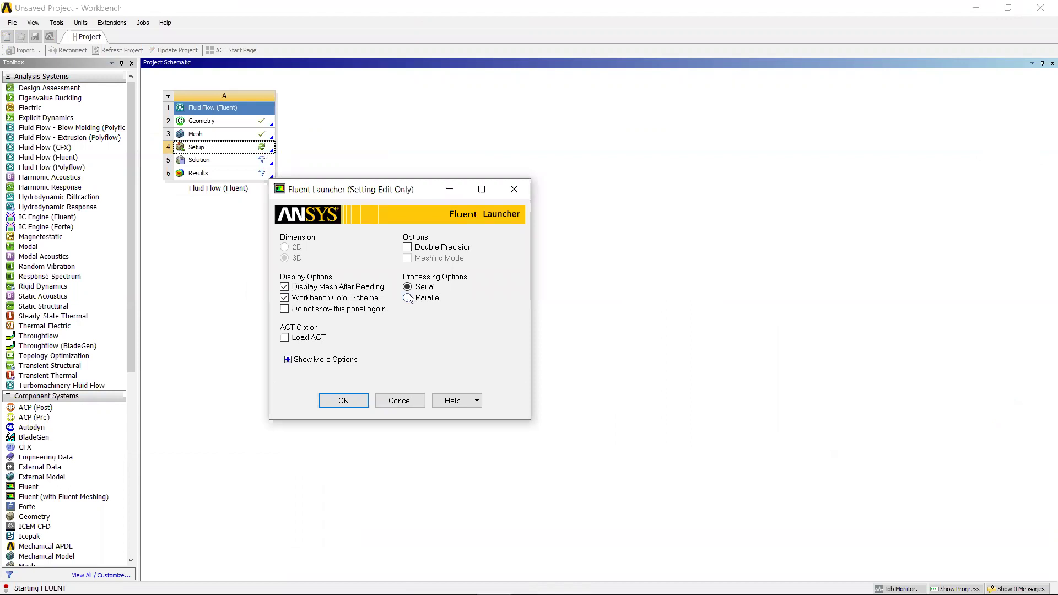
left_click(408, 249)
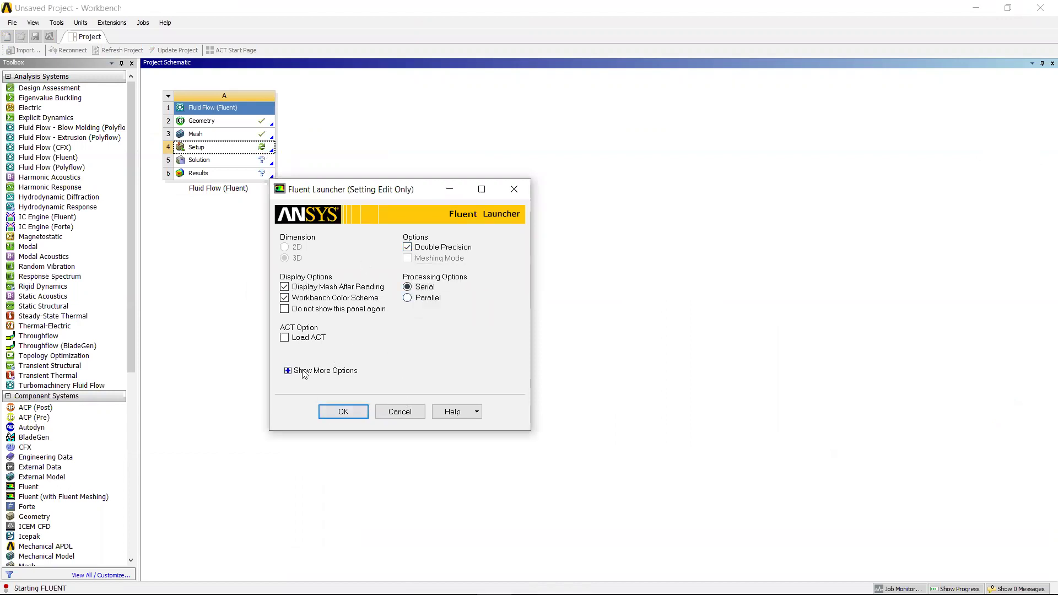
left_click(338, 413)
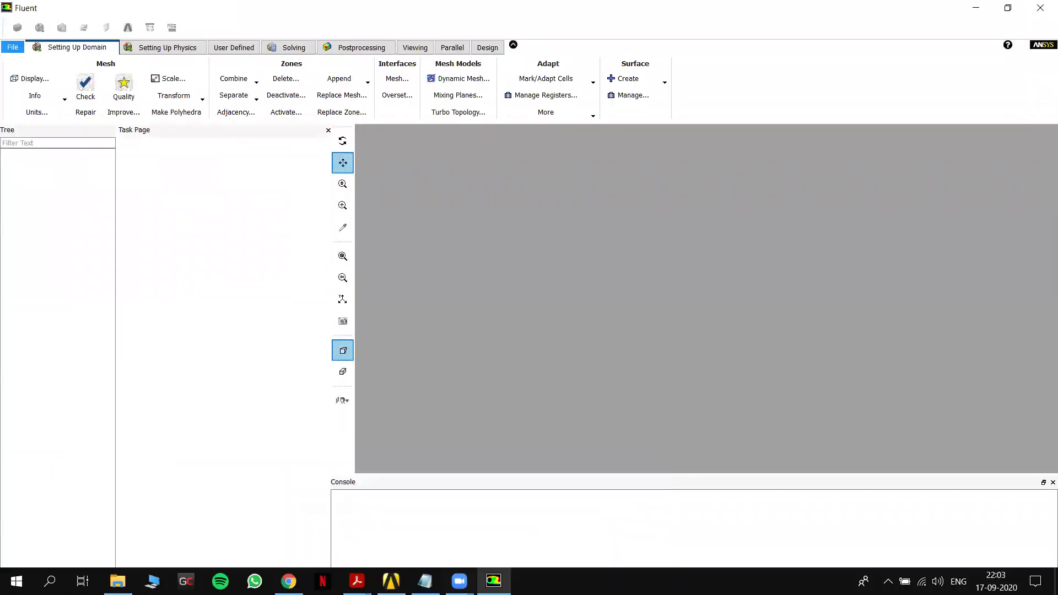
mouse_move(459, 581)
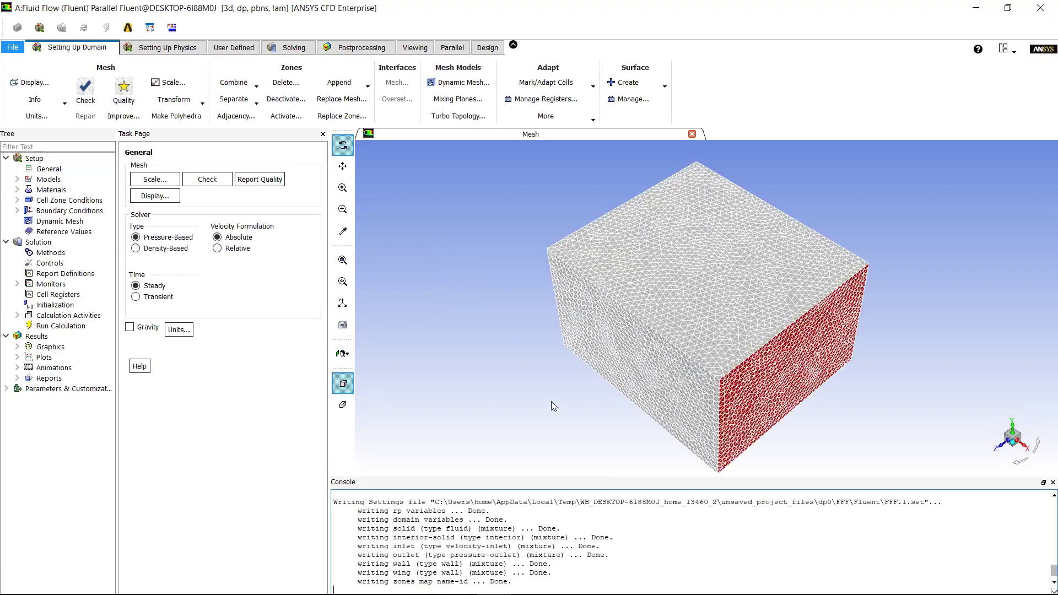
scroll(571, 374, "up", 5)
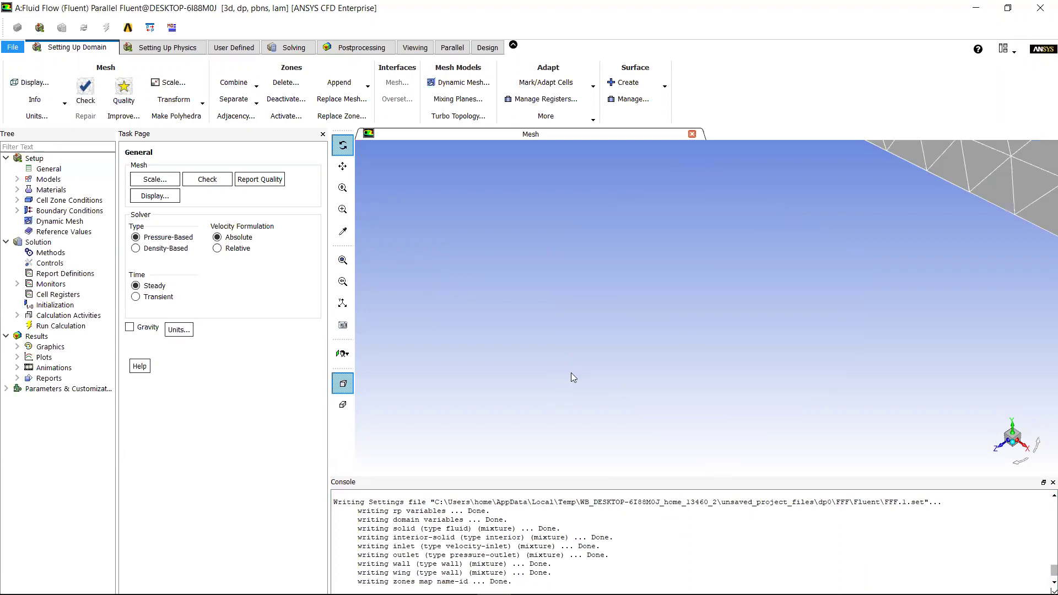
scroll(796, 267, "down", 5)
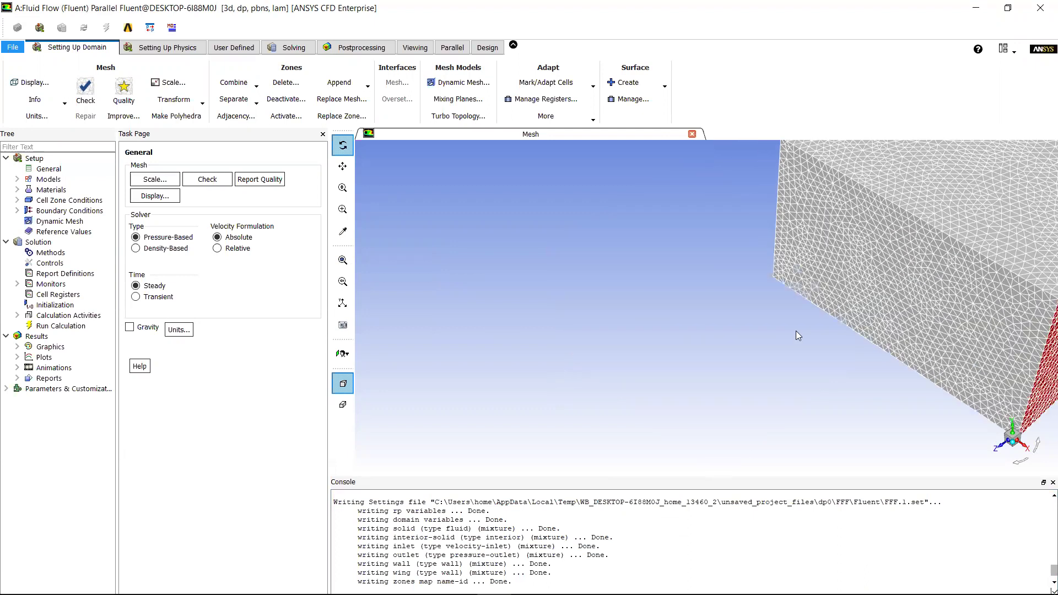
scroll(981, 309, "up", 1)
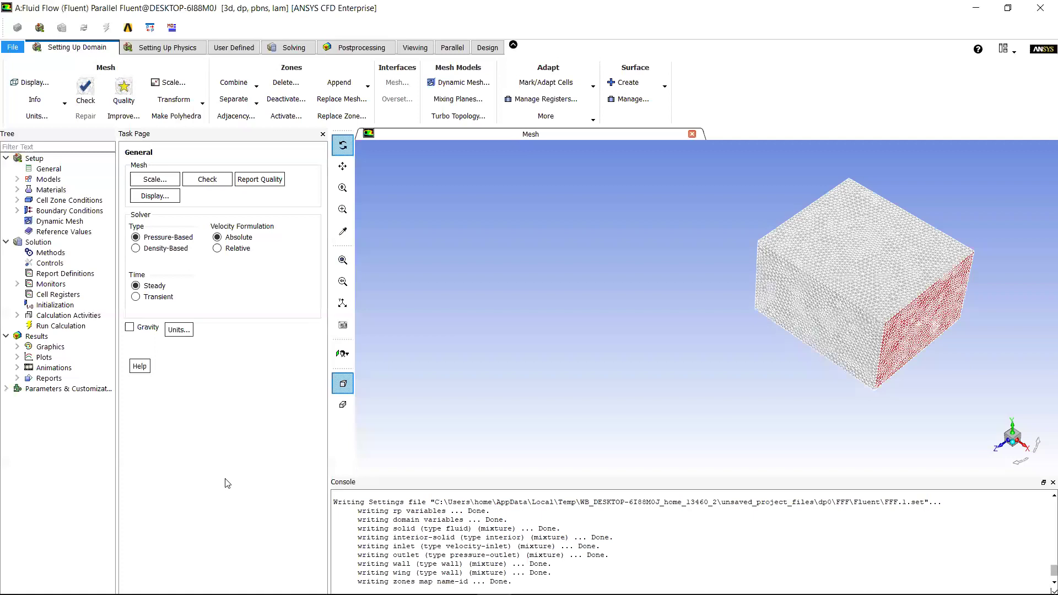
Open the viscous model settings and choose the k-omega (2 eqn) turbulence model.
left_click(17, 180)
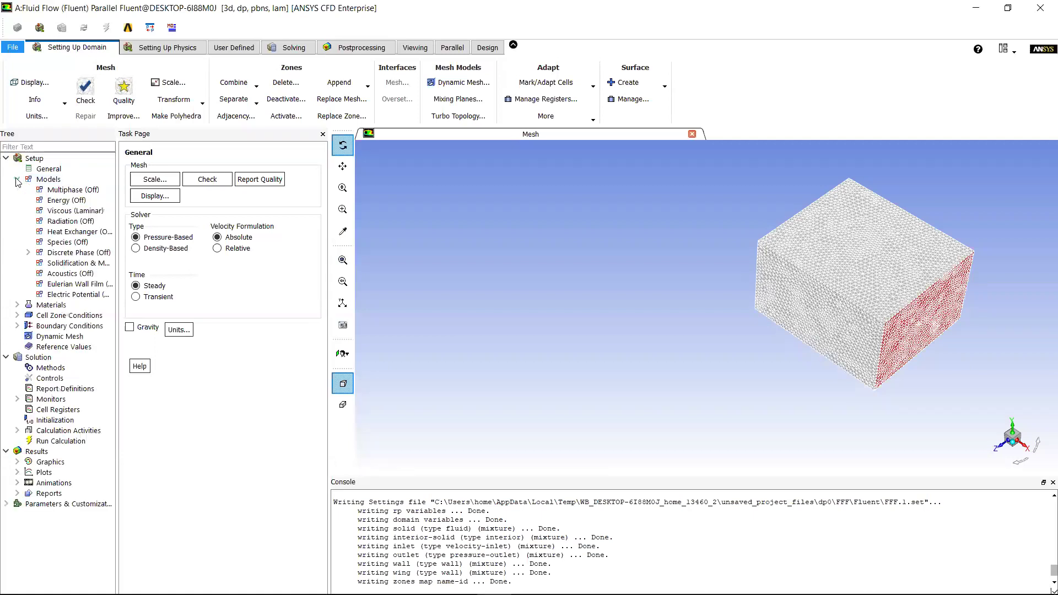
left_click(76, 211)
double_click(76, 211)
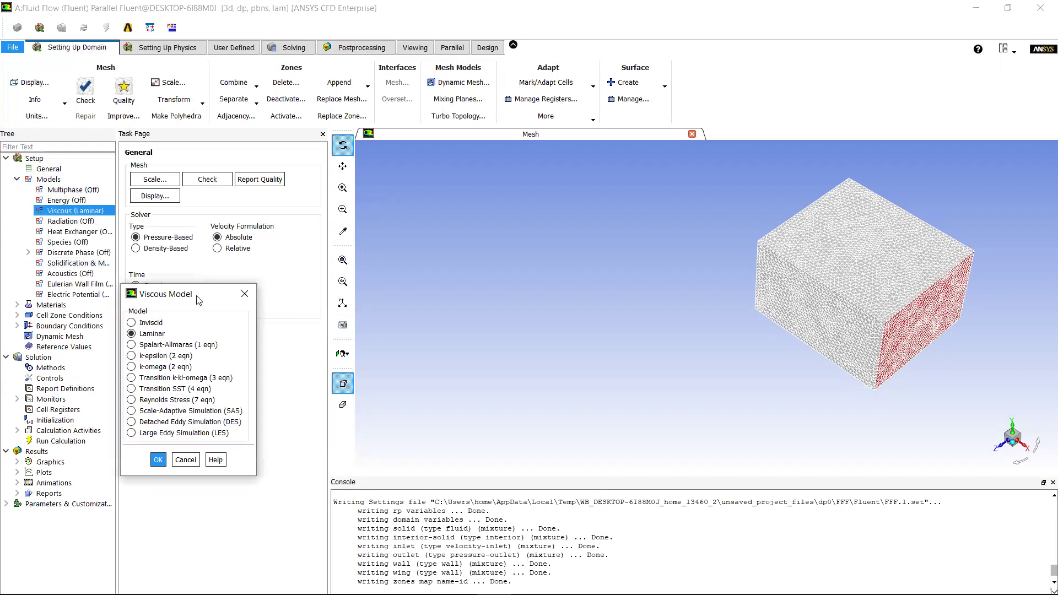
left_click_drag(199, 300, 219, 162)
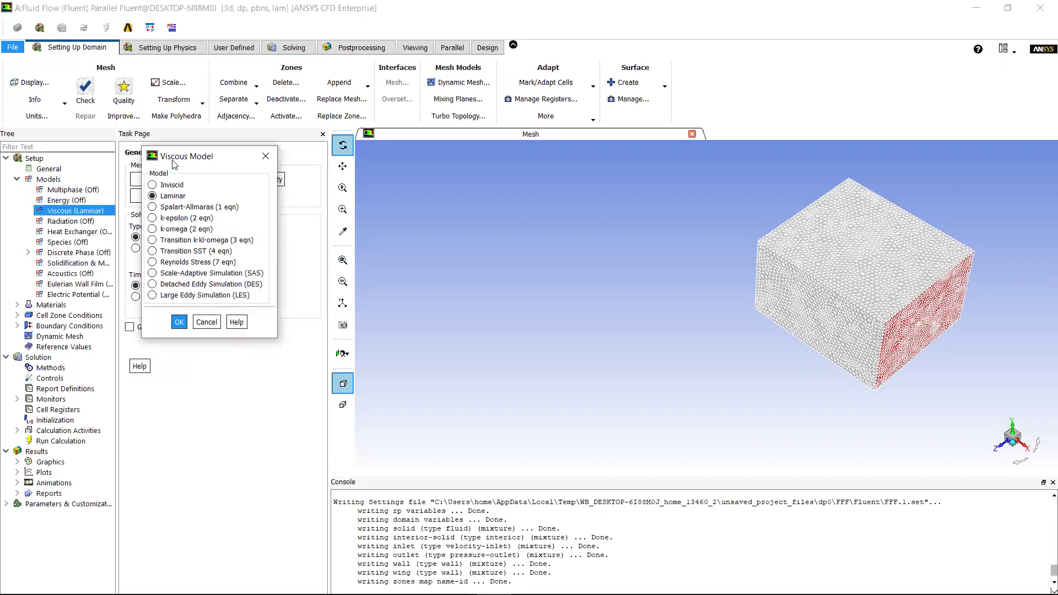
left_click(152, 230)
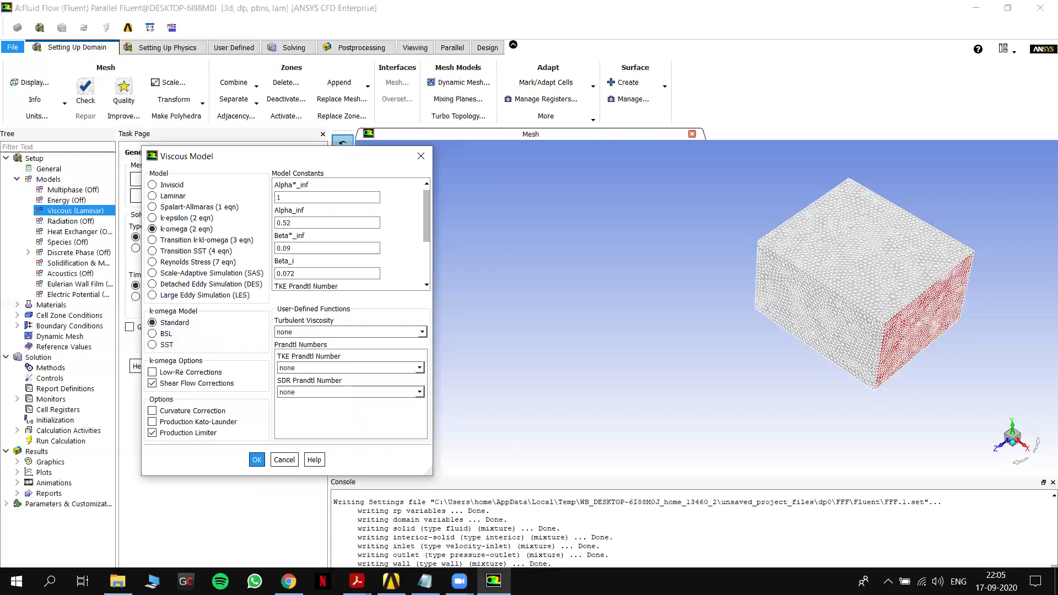
Switch to Acrobat Reader and look through 4959265.pdf around the moment coefficient figures.
mouse_move(357, 582)
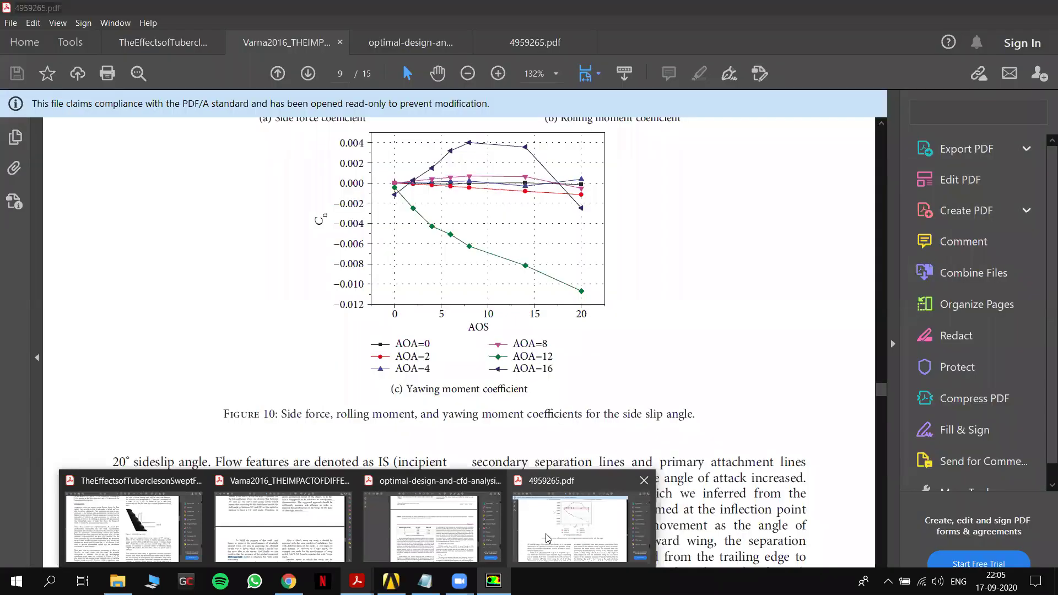
left_click(545, 533)
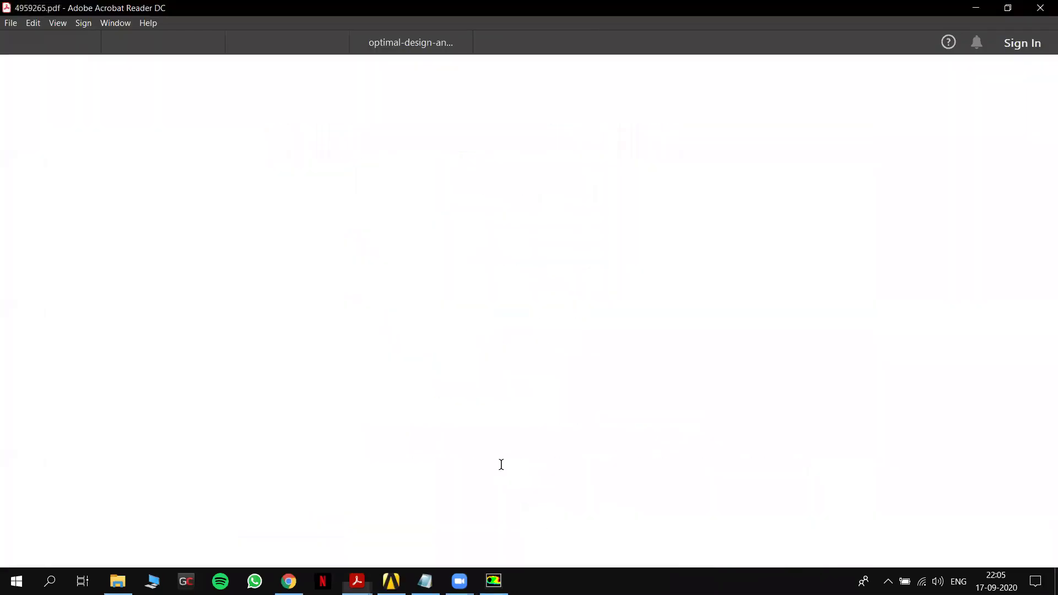
scroll(371, 293, "up", 15)
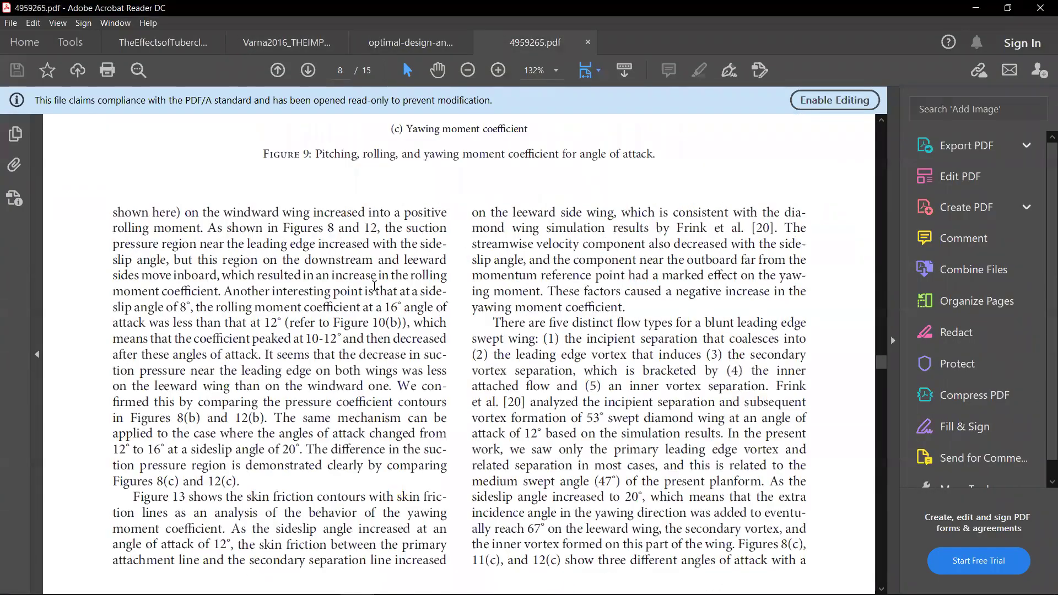
scroll(375, 291, "up", 5)
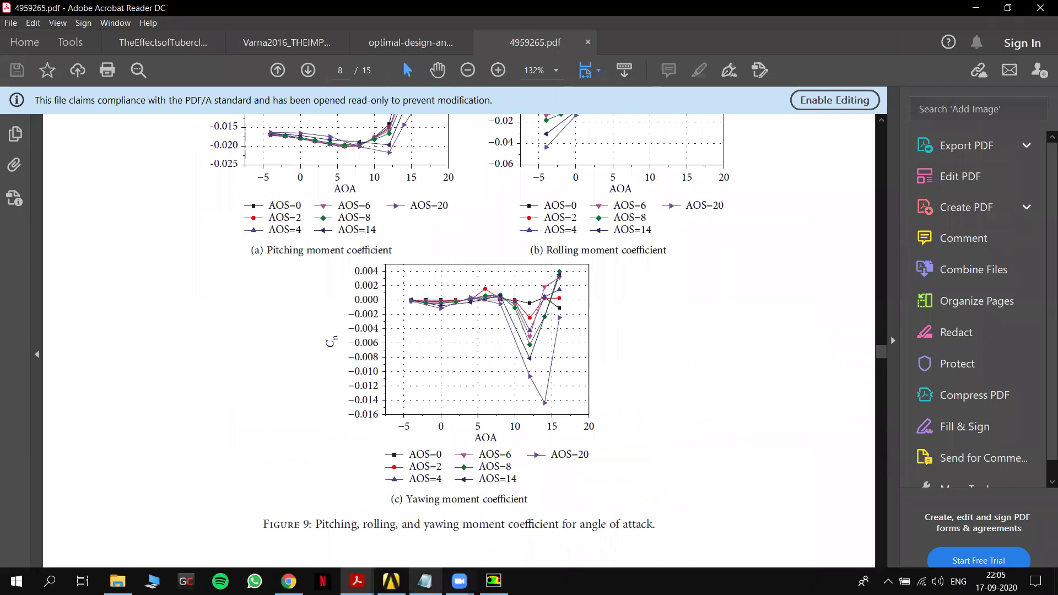
mouse_move(493, 582)
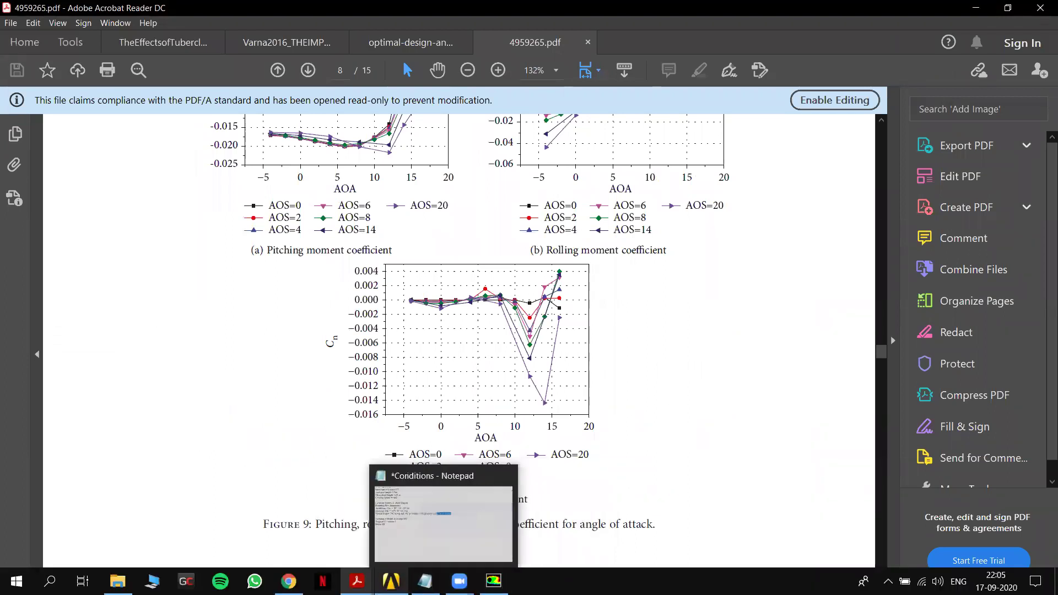
Find the k-w SST section in the Varna2016 turbulence models paper and select SST in its heading.
mouse_move(357, 581)
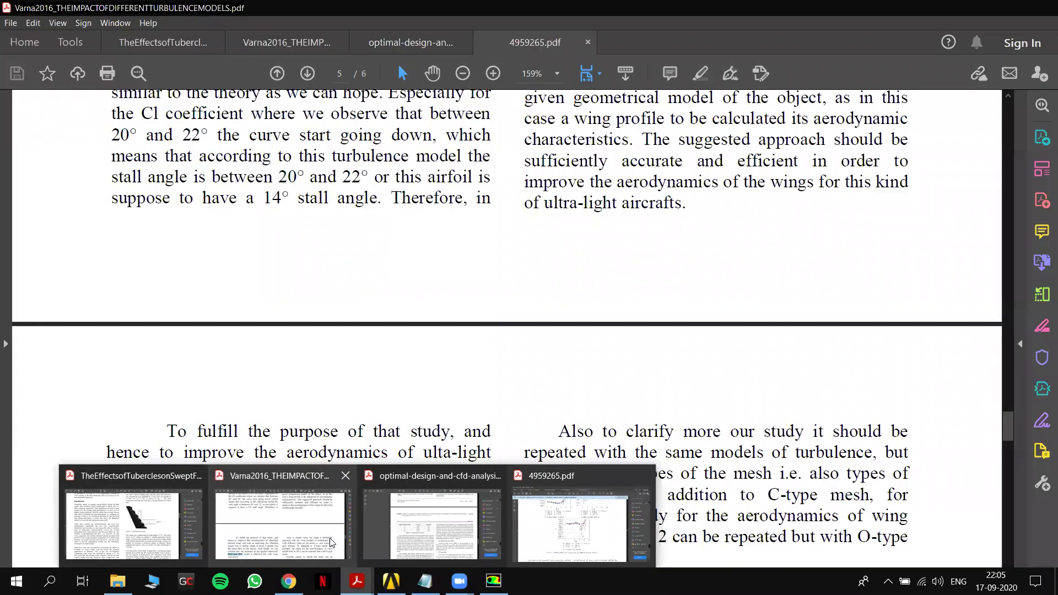
left_click(332, 543)
scroll(357, 353, "up", 8)
scroll(357, 353, "up", 1)
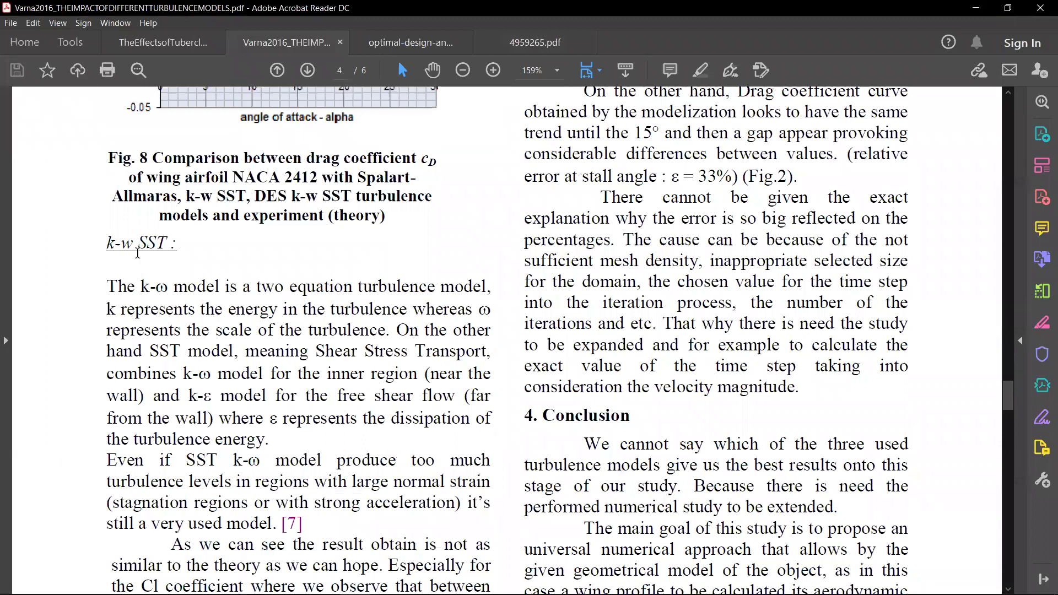
left_click_drag(138, 244, 175, 245)
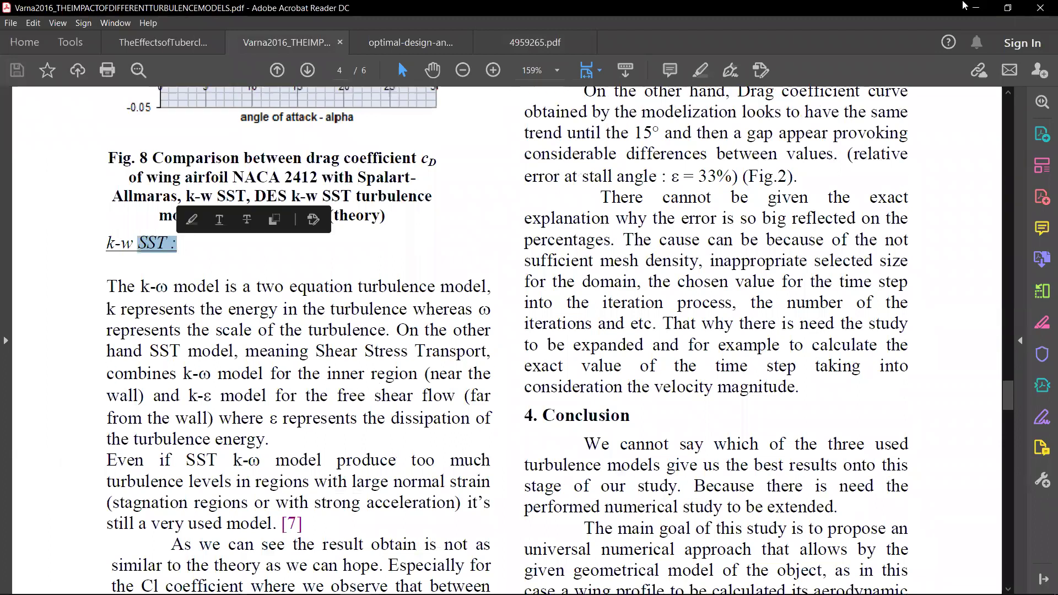
Switch back to Fluent and apply the SST variant of the k-omega viscous model.
left_click(976, 8)
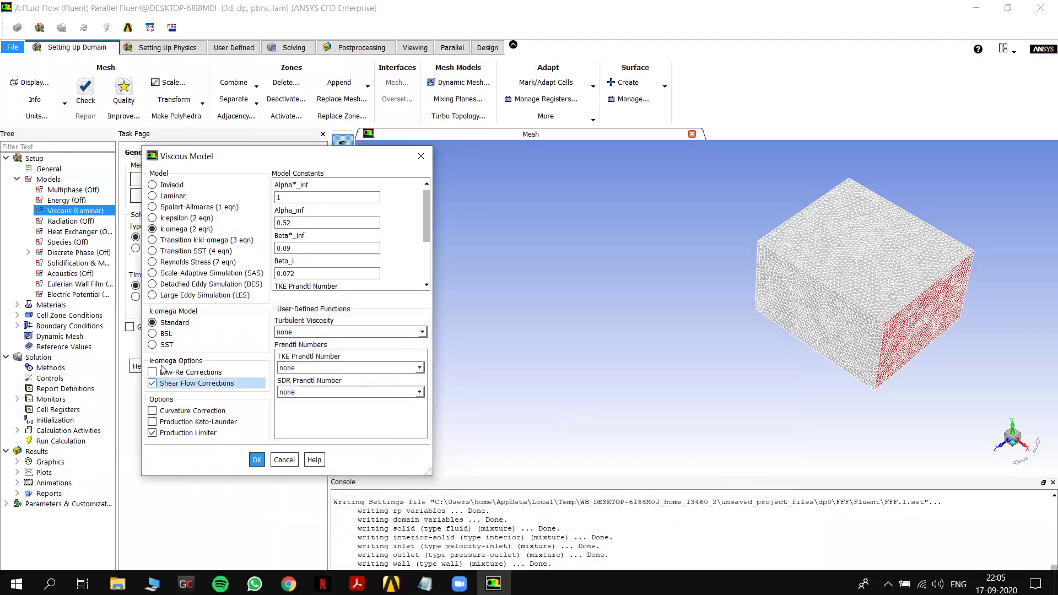
left_click(153, 346)
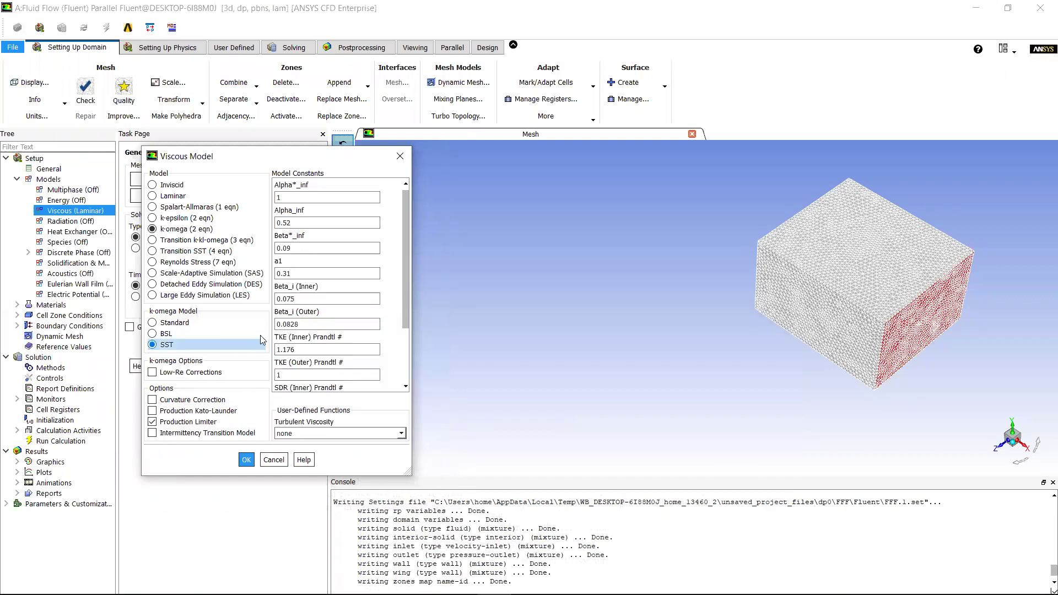
scroll(339, 285, "down", 1)
scroll(325, 309, "down", 1)
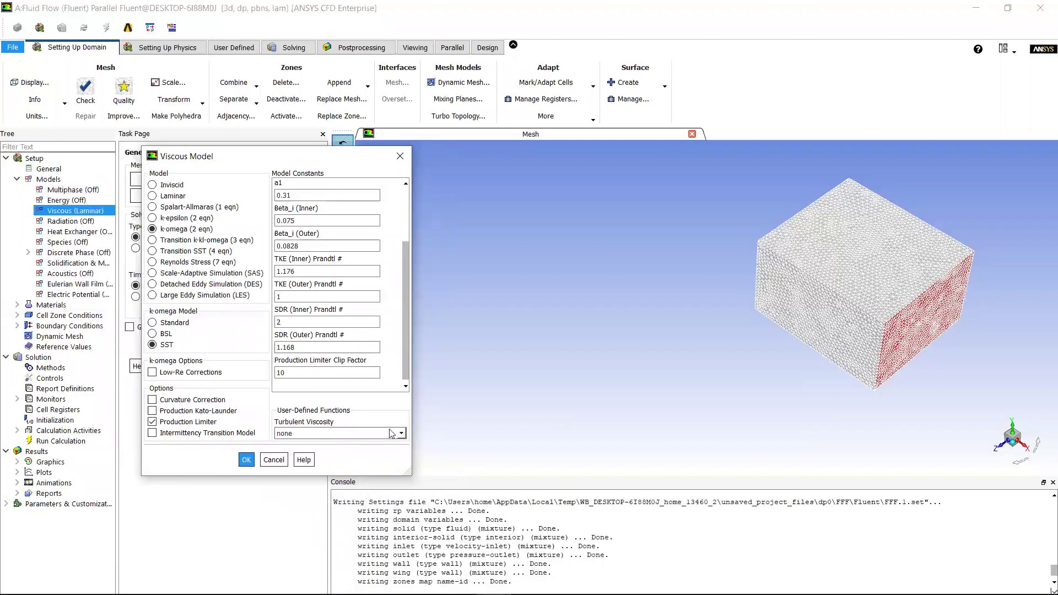
left_click(246, 459)
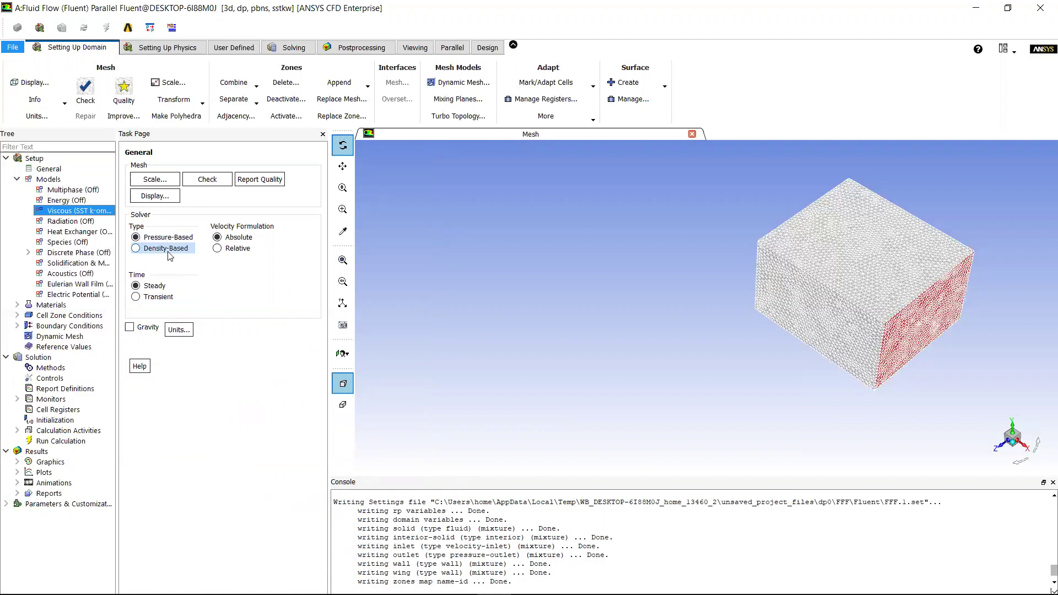
Check the Energy model's settings and close them without enabling the energy equation.
scroll(887, 263, "down", 3)
scroll(850, 245, "up", 6)
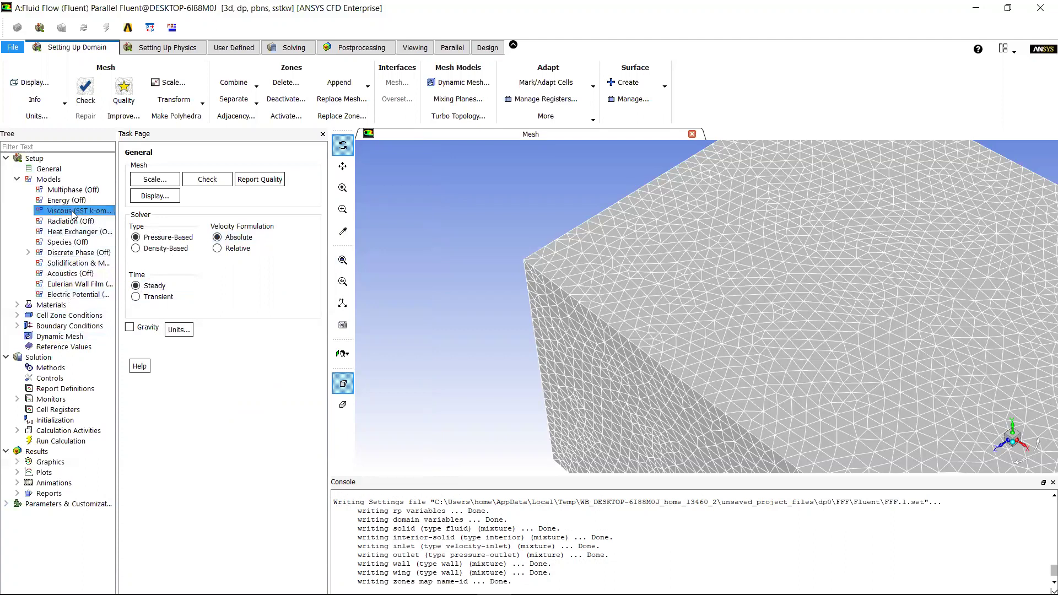
left_click(18, 316)
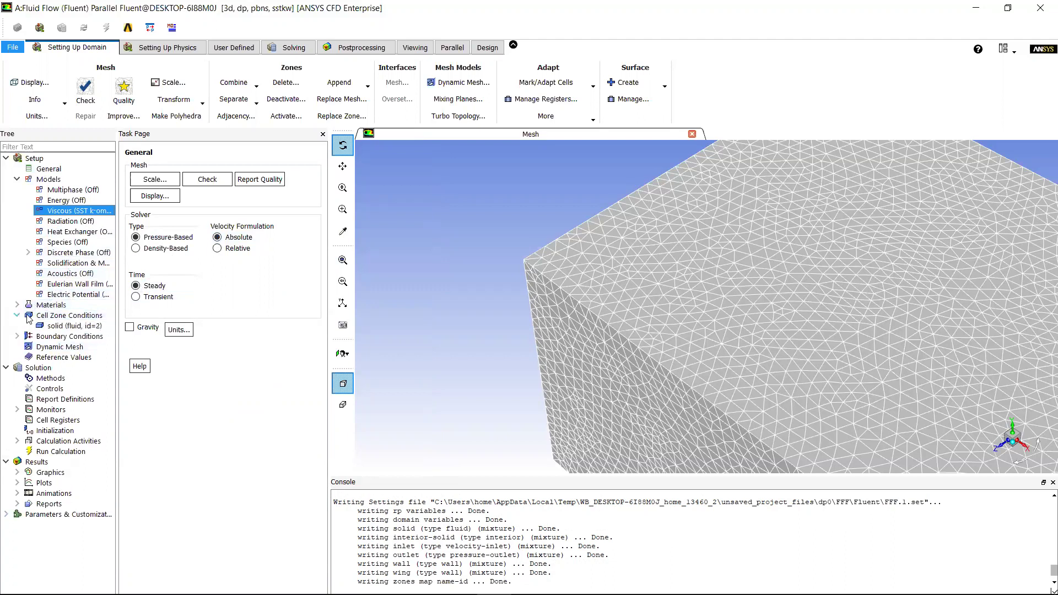
double_click(80, 202)
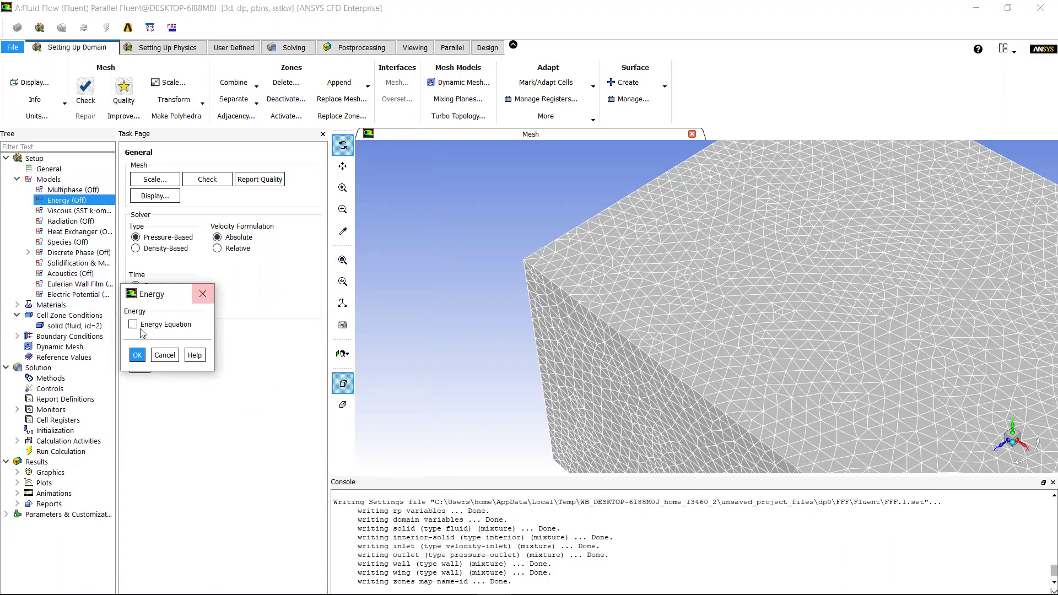
left_click(200, 292)
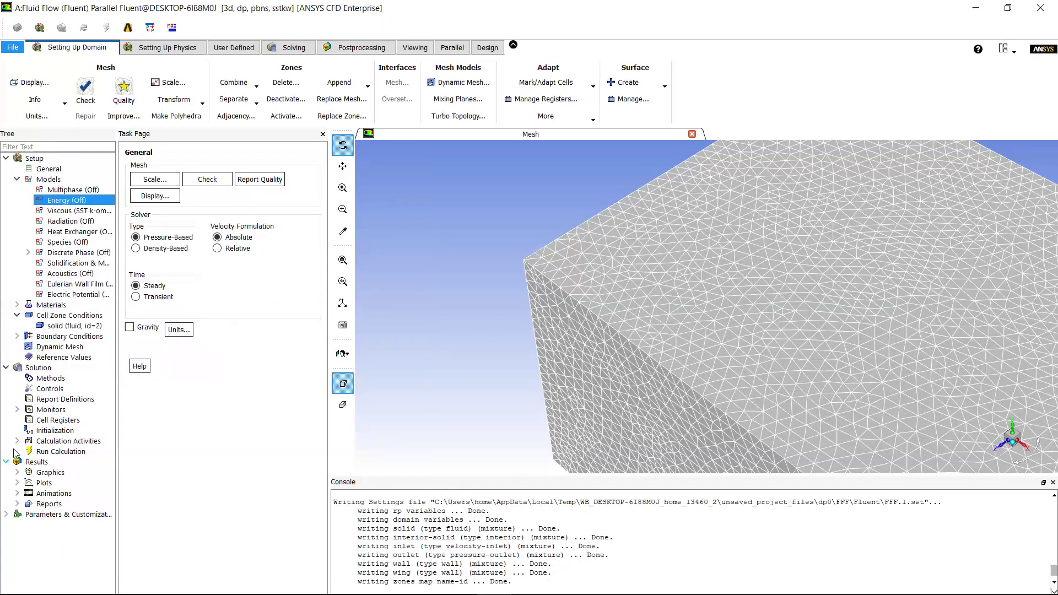
Review the density and viscosity properties of the fluid material air.
left_click(61, 306)
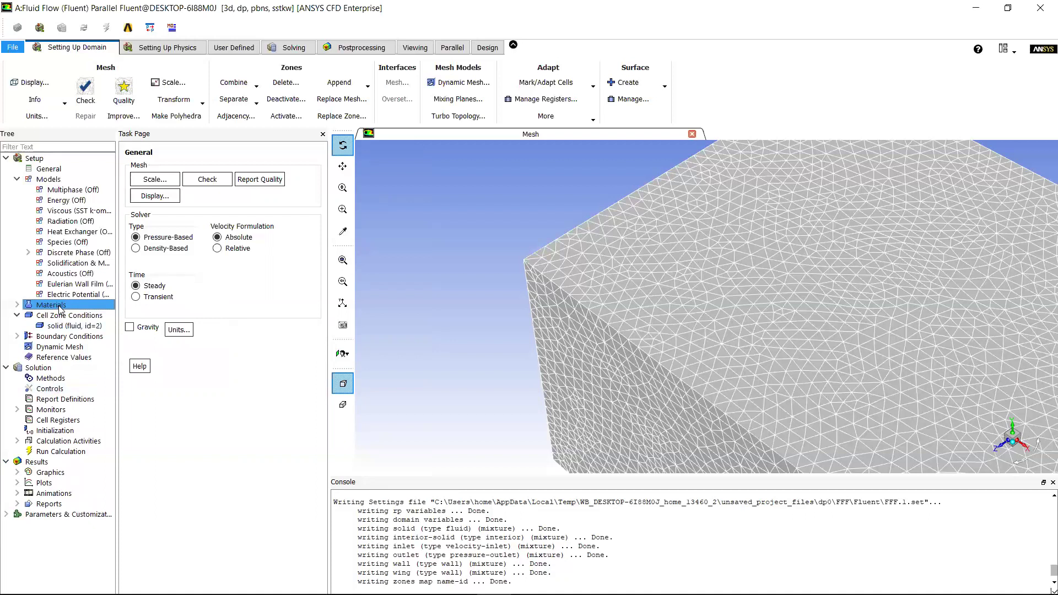
left_click(17, 306)
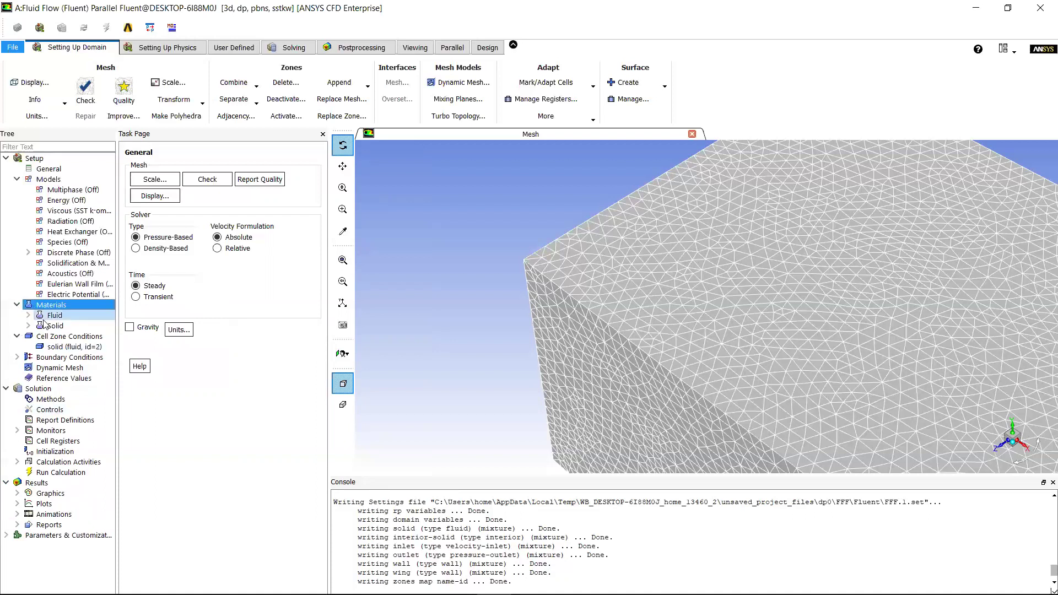
scroll(529, 328, "down", 4)
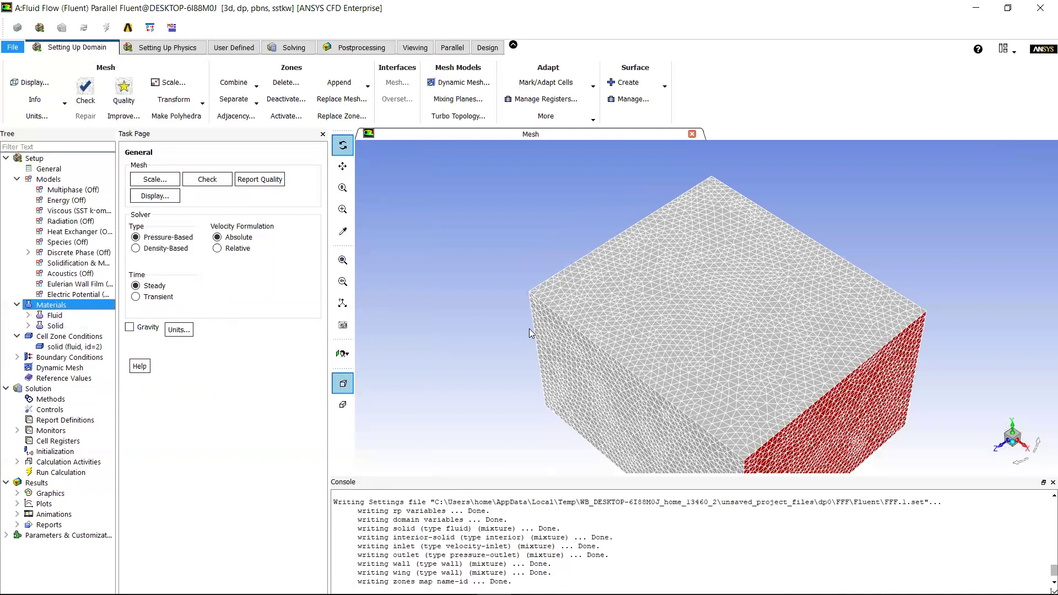
scroll(526, 346, "up", 1)
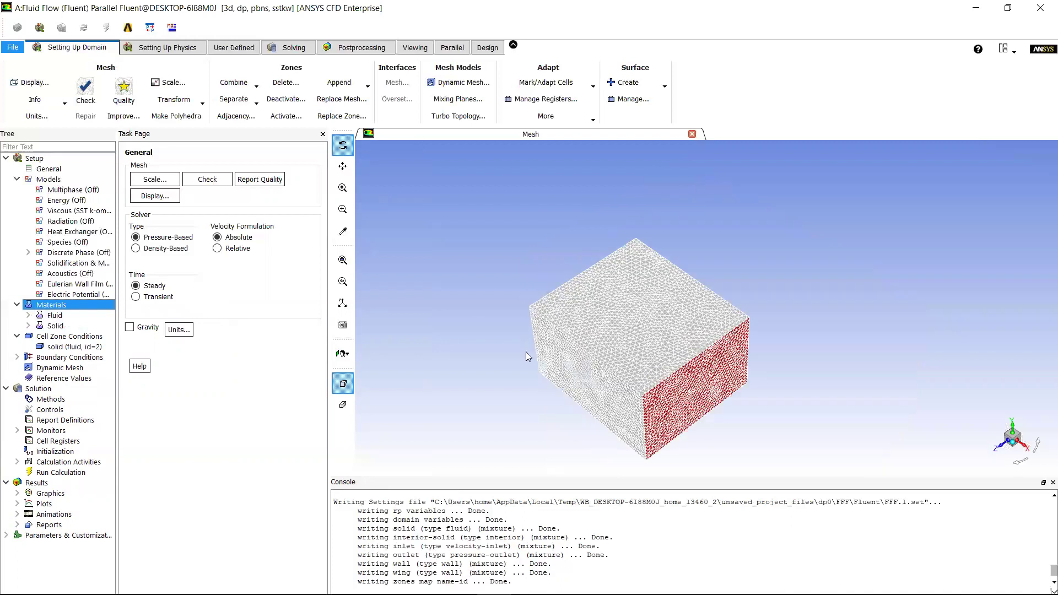
double_click(56, 315)
left_click(54, 325)
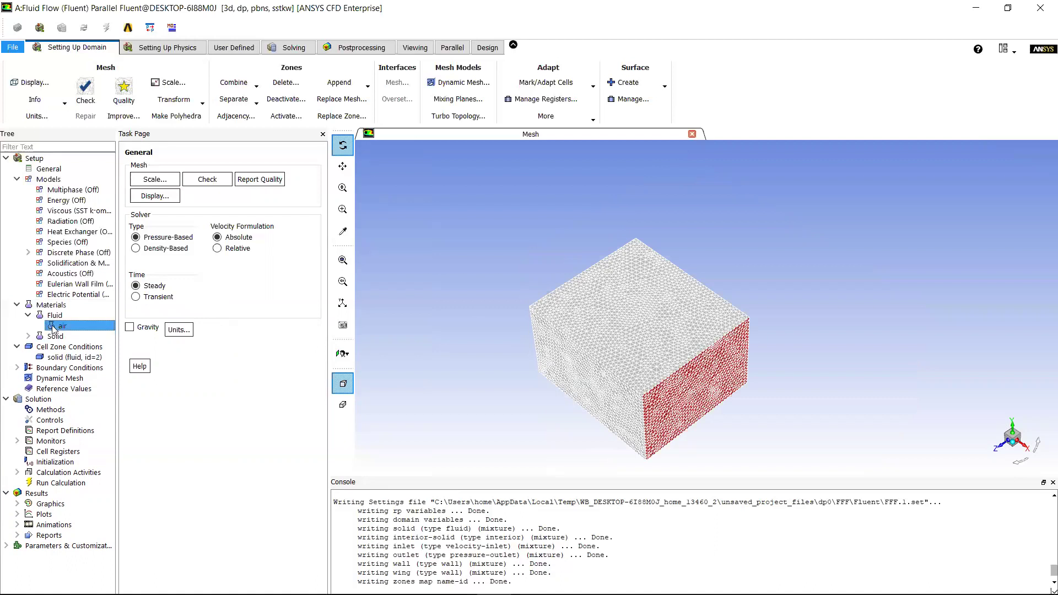
double_click(55, 326)
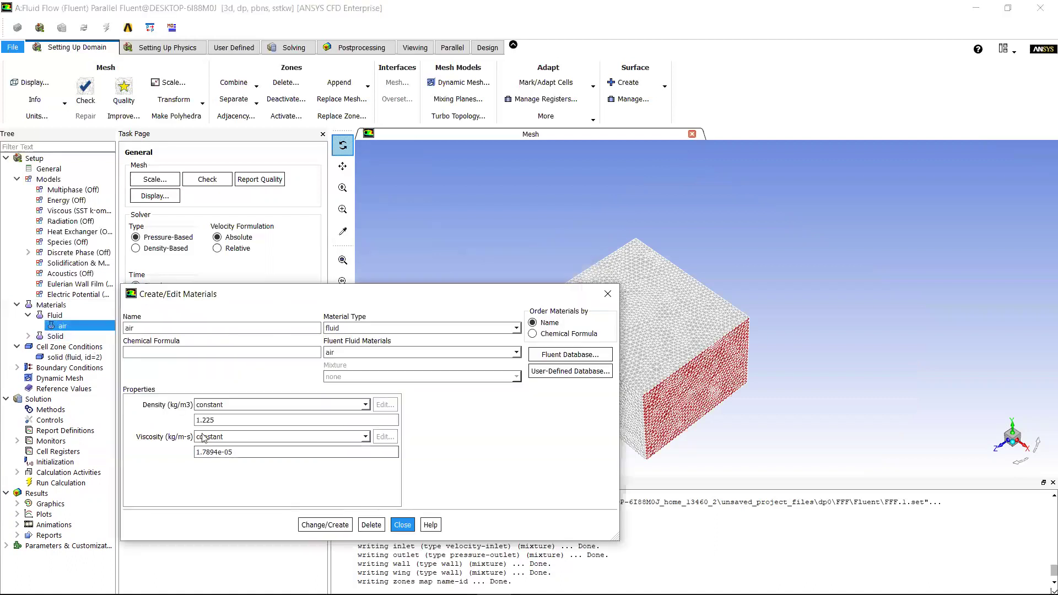
left_click(402, 527)
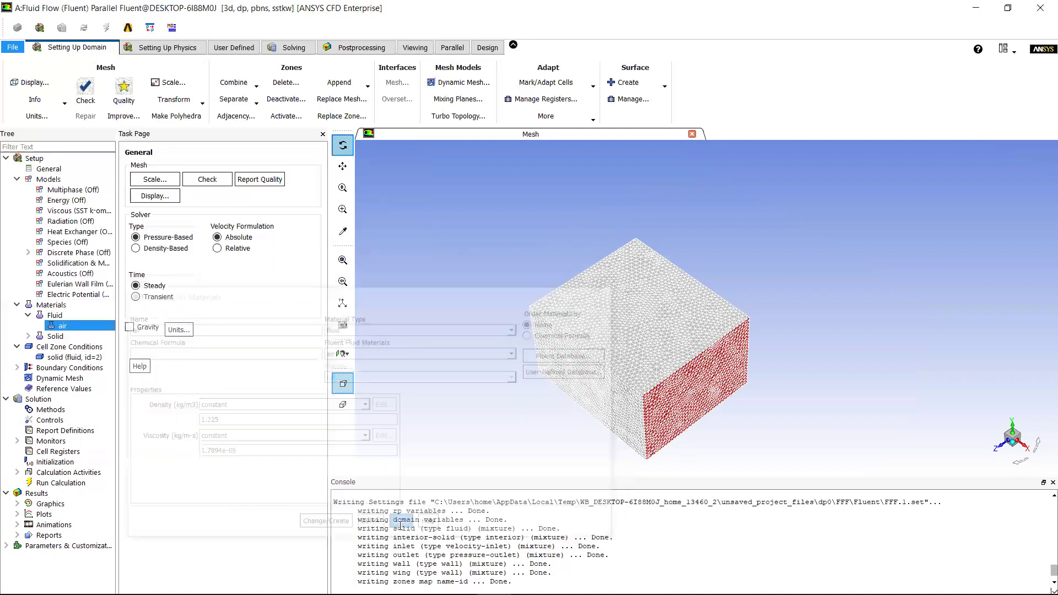
Set the inlet boundary's velocity magnitude to 80 m/s.
double_click(45, 348)
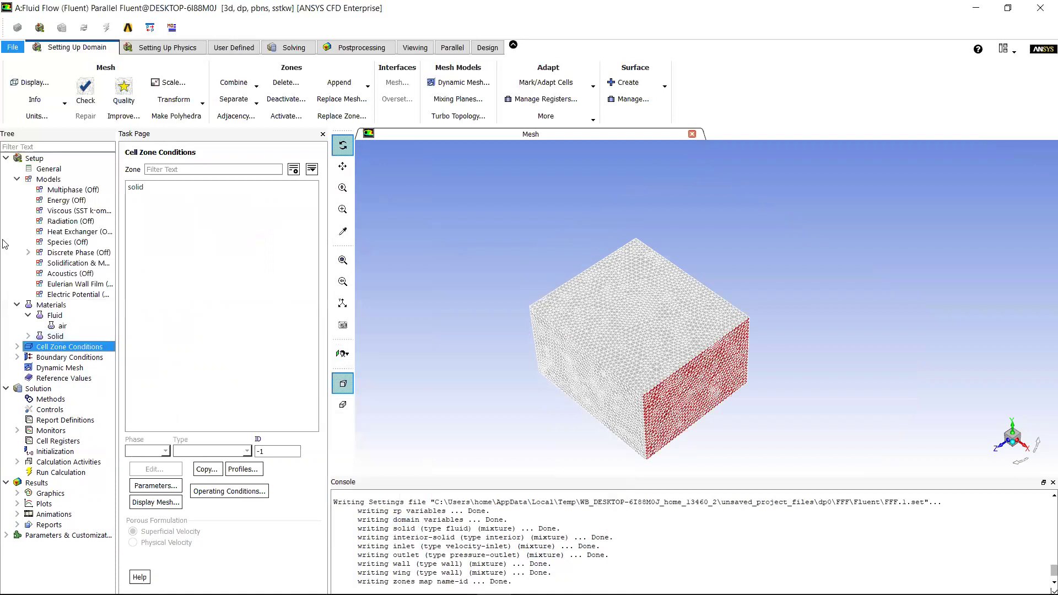
double_click(85, 357)
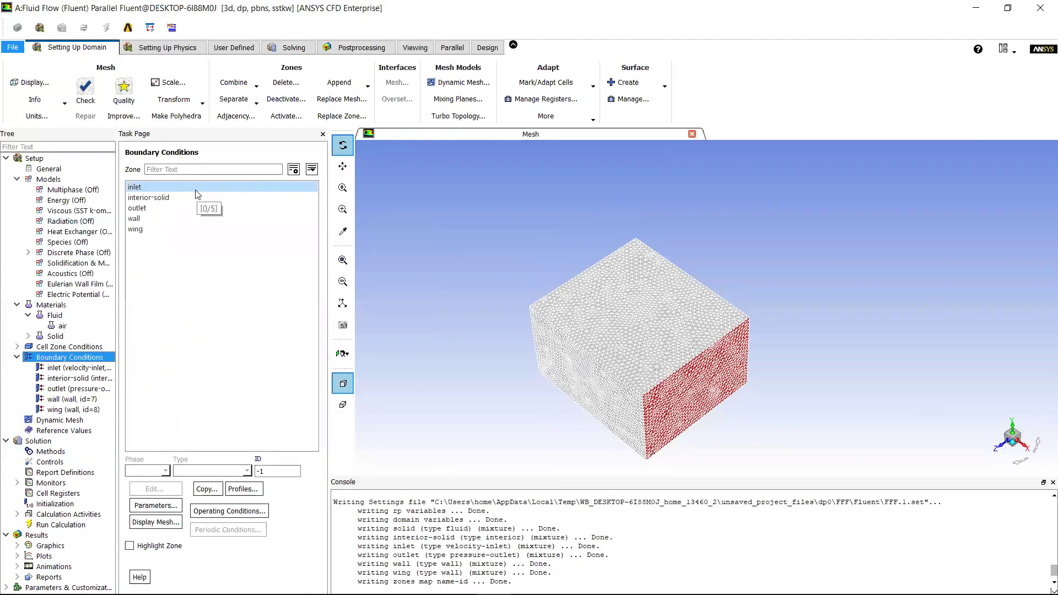
left_click(184, 188)
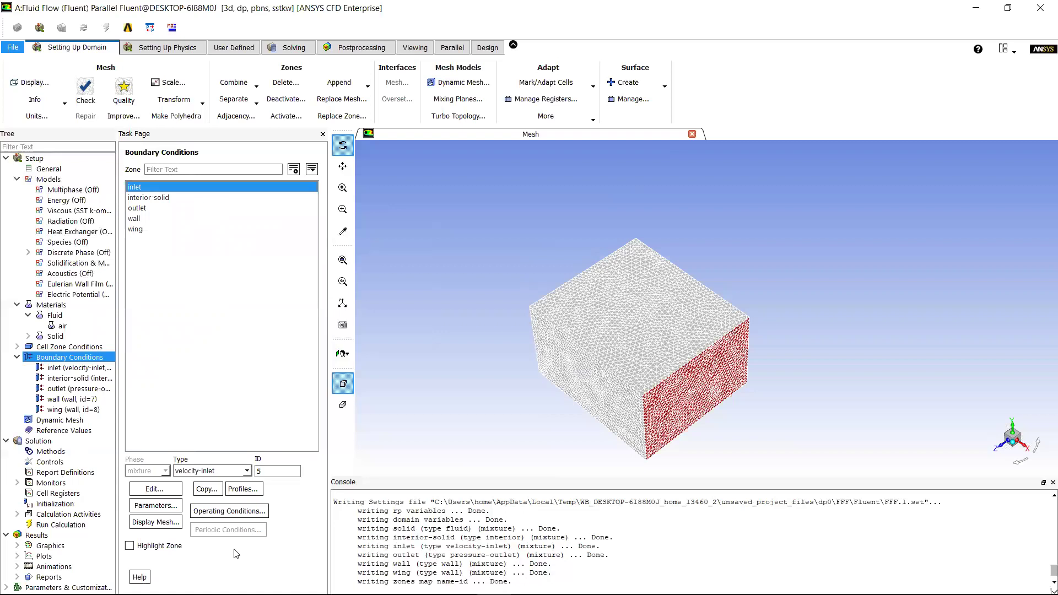
left_click(147, 490)
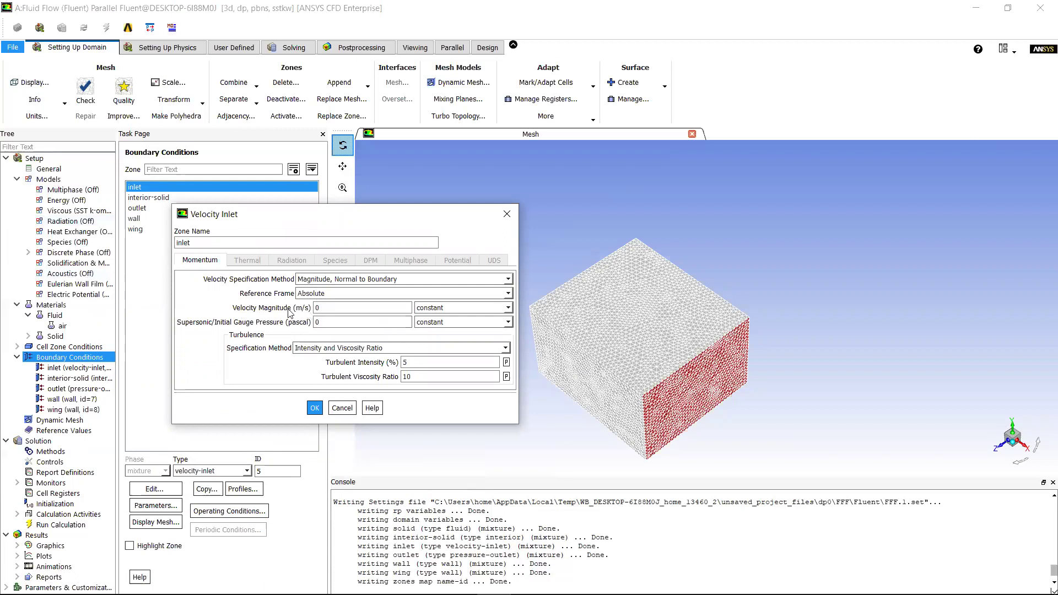
left_click(331, 307)
key("BackSpace")
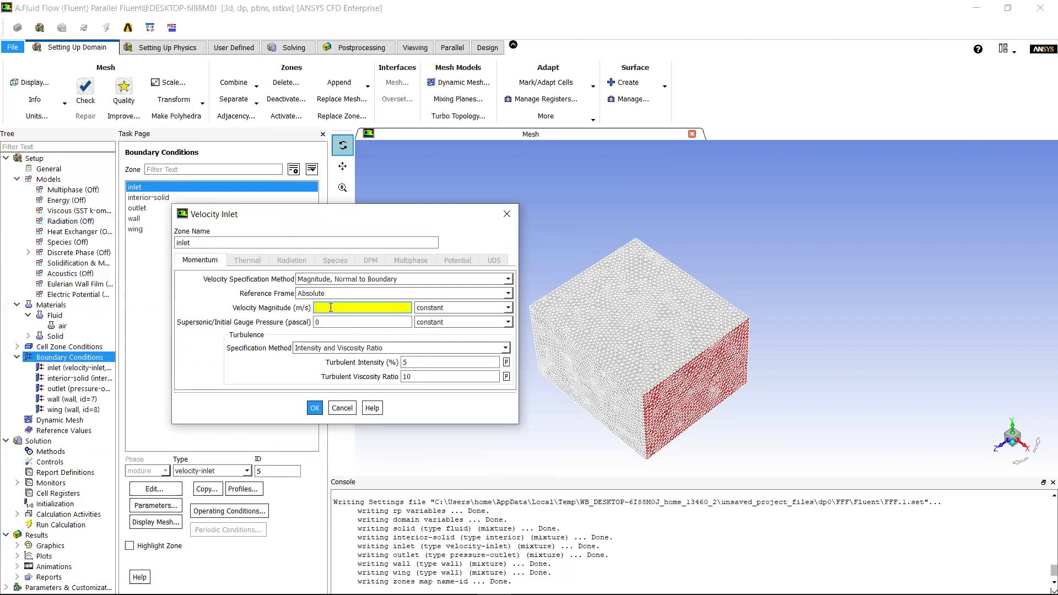
type("80")
left_click(315, 407)
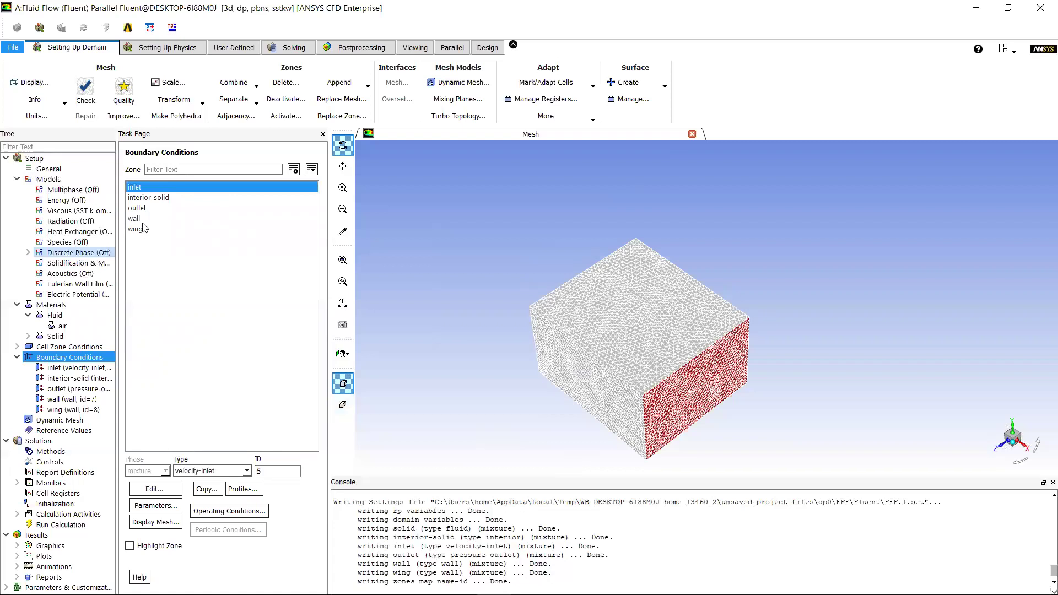
Review the outlet and wall boundary conditions and accept their existing settings.
mouse_move(558, 418)
left_mouse_down()
mouse_move(619, 399)
mouse_move(571, 413)
mouse_move(576, 407)
left_mouse_up()
scroll(777, 253, "down", 3)
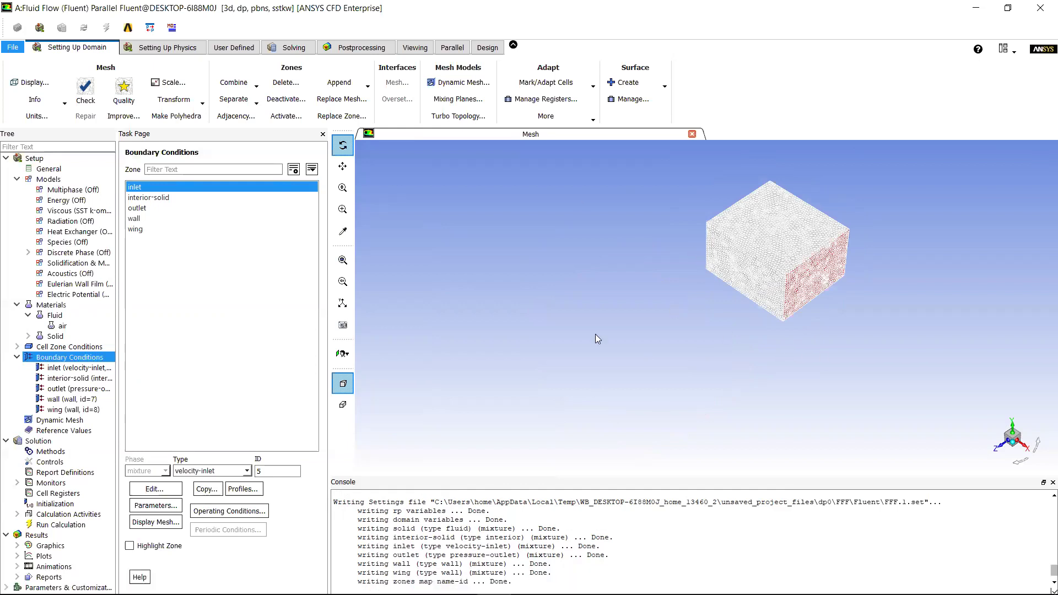
left_click(160, 208)
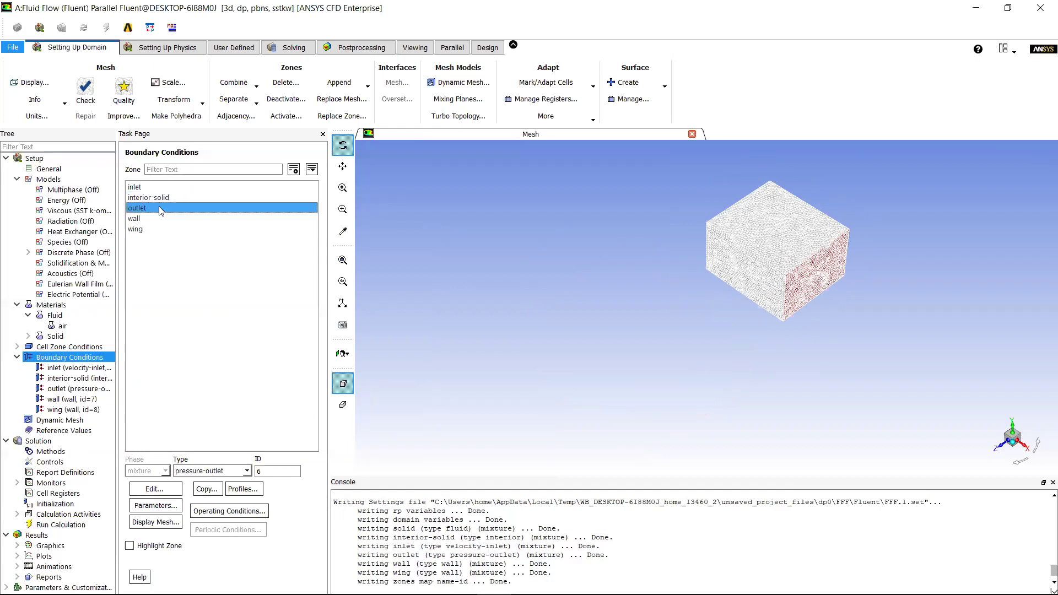
double_click(159, 208)
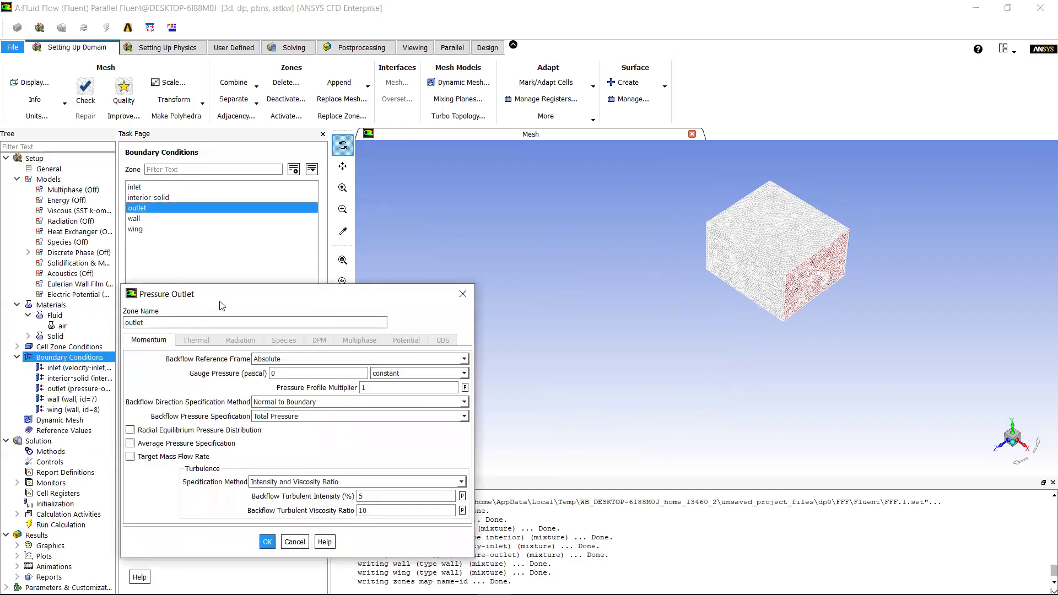
left_click_drag(222, 306, 302, 266)
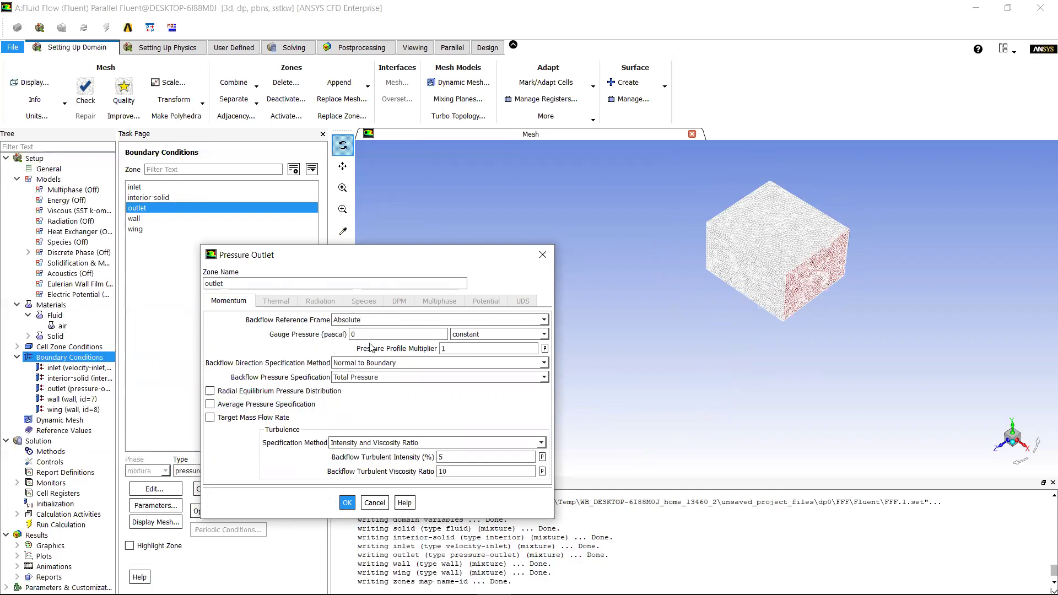
left_click(347, 502)
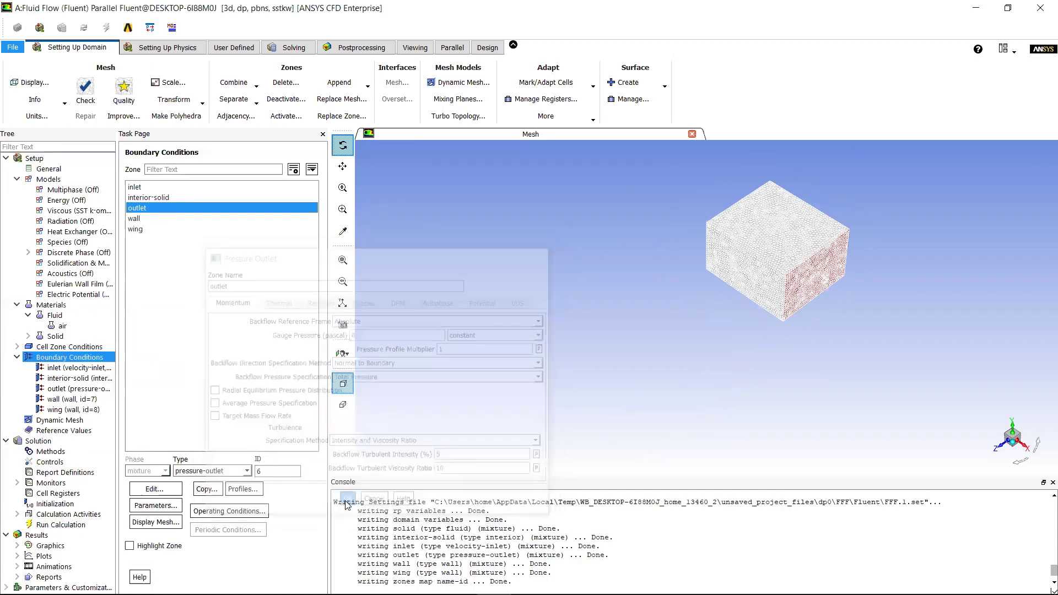
left_click(185, 218)
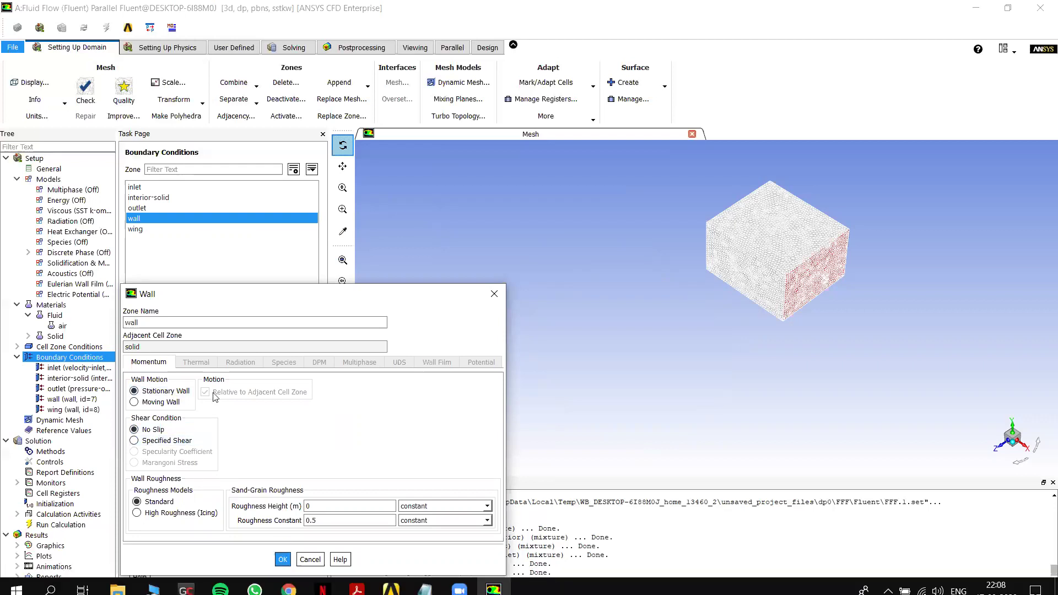
left_click(288, 560)
Change the wing boundary's shear condition to Specified Shear.
left_click(193, 229)
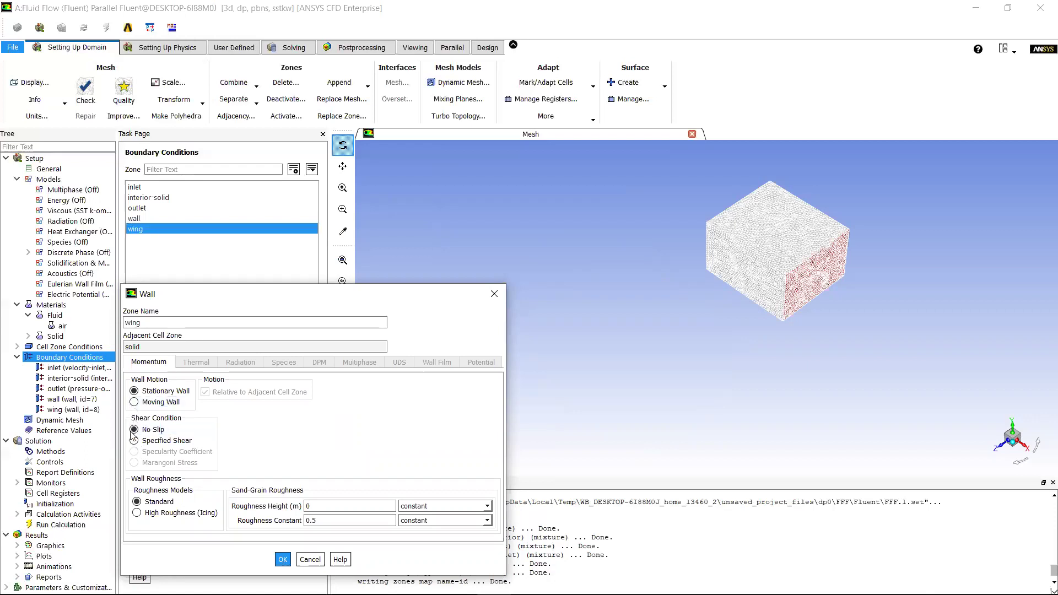
left_click(134, 441)
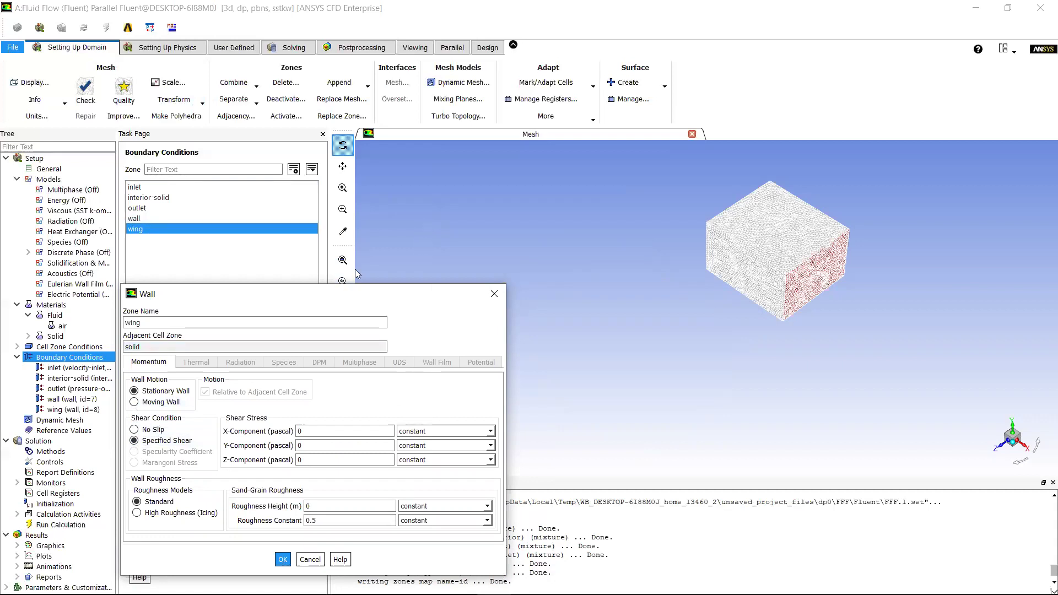
left_click_drag(348, 300, 355, 269)
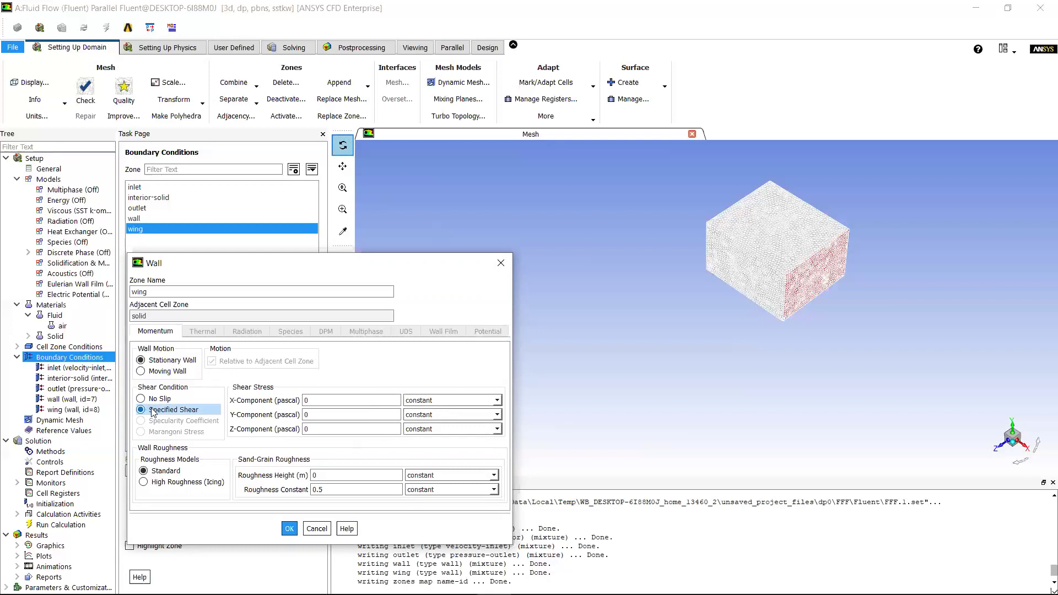
left_click(289, 529)
Recheck the inlet and outlet boundary types and the inlet's velocity settings.
left_click(155, 189)
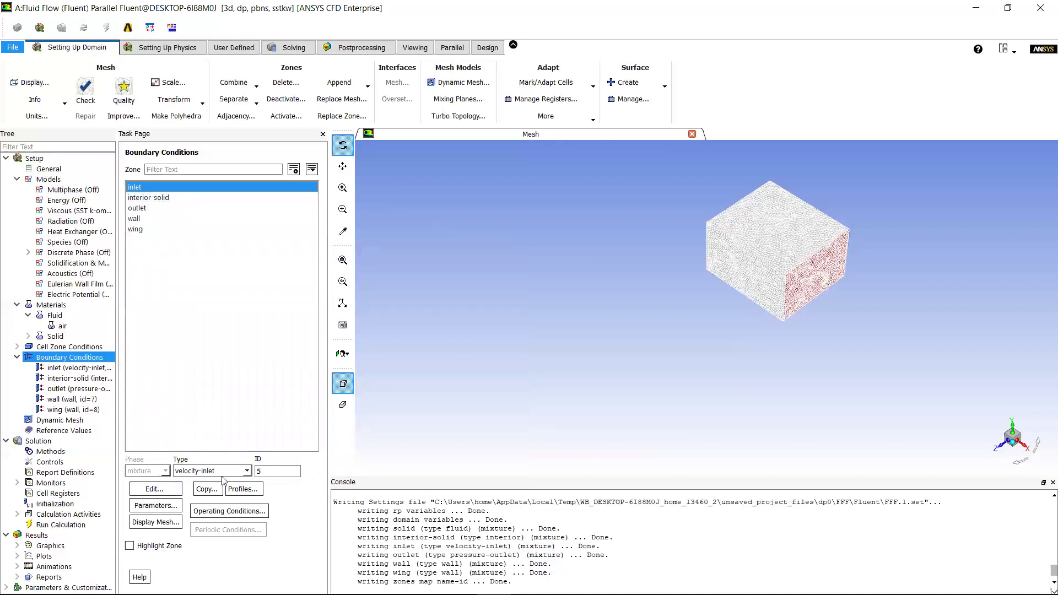
left_click(157, 208)
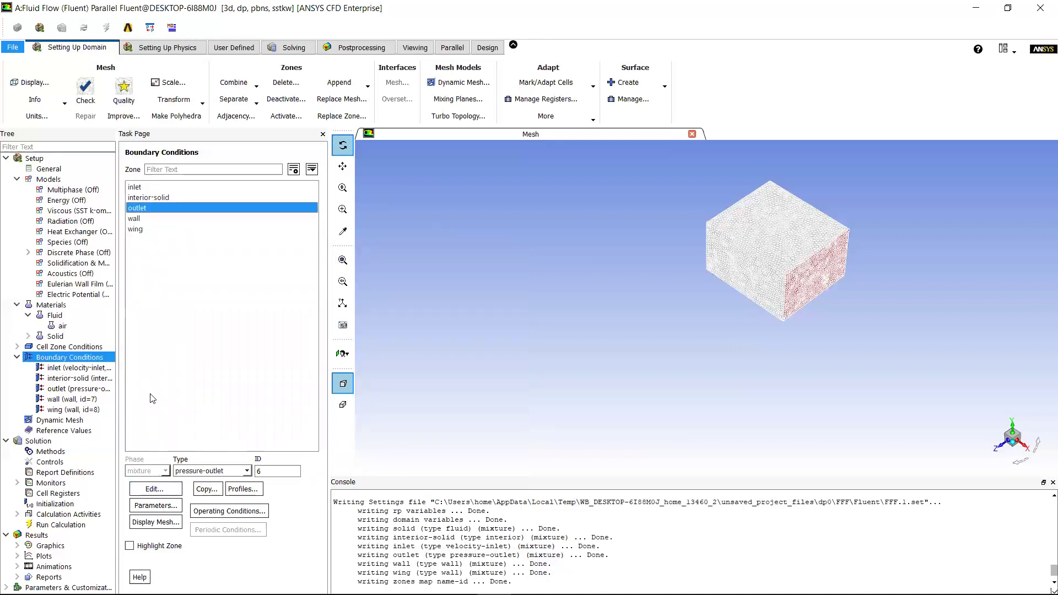
left_click(168, 188)
left_click(156, 486)
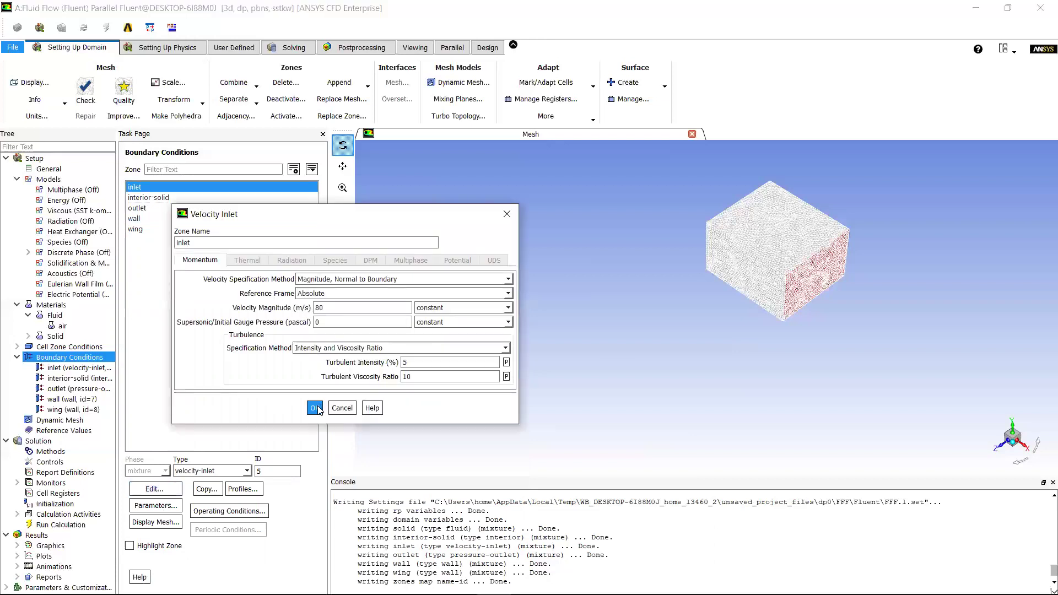
left_click(316, 408)
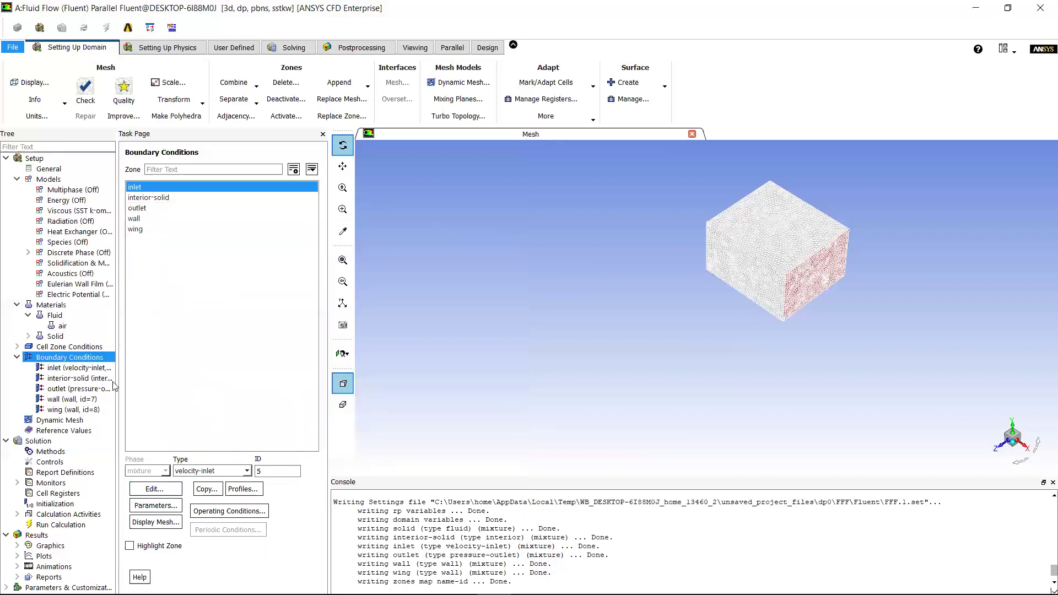
Compute the reference values from the inlet.
left_click(17, 359)
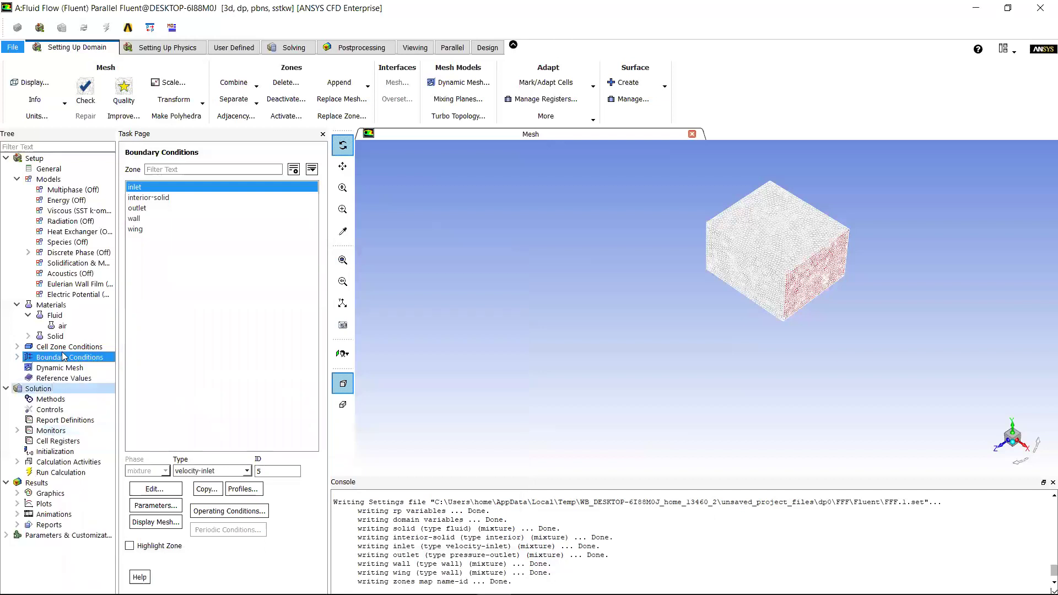
left_click(64, 379)
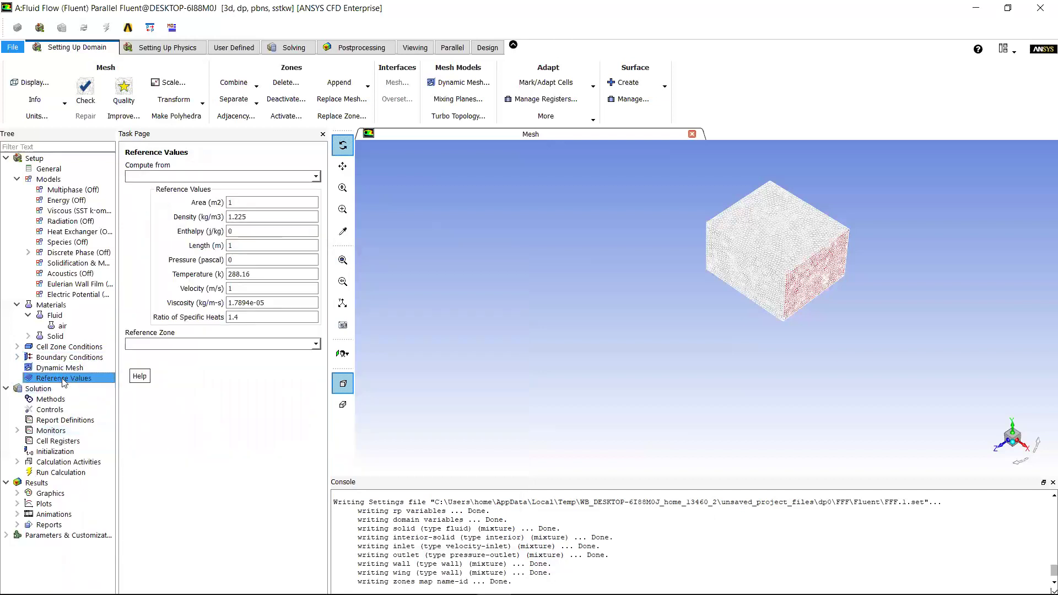
left_click(317, 176)
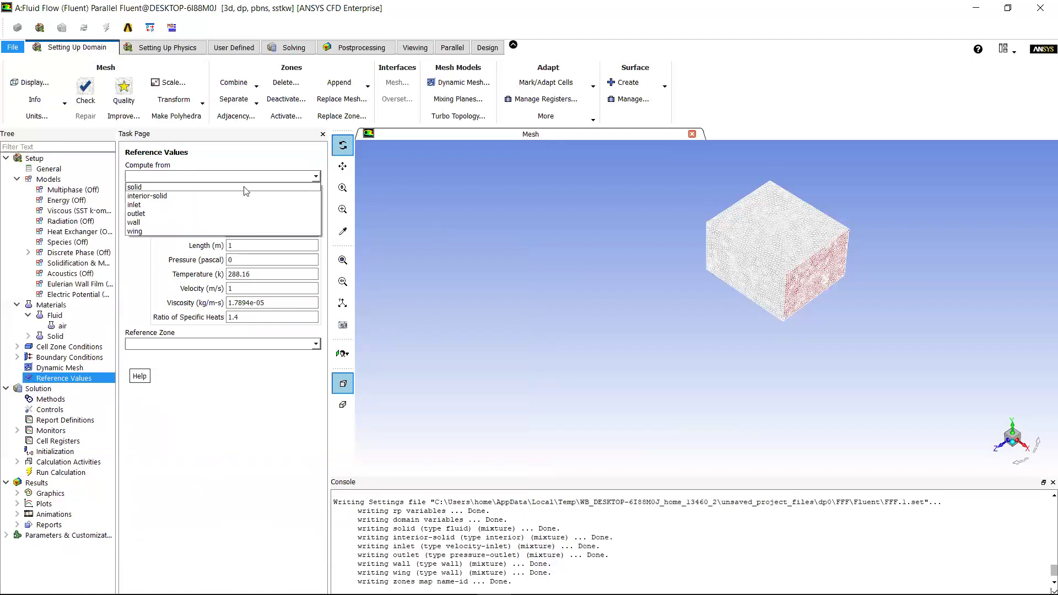
left_click(219, 205)
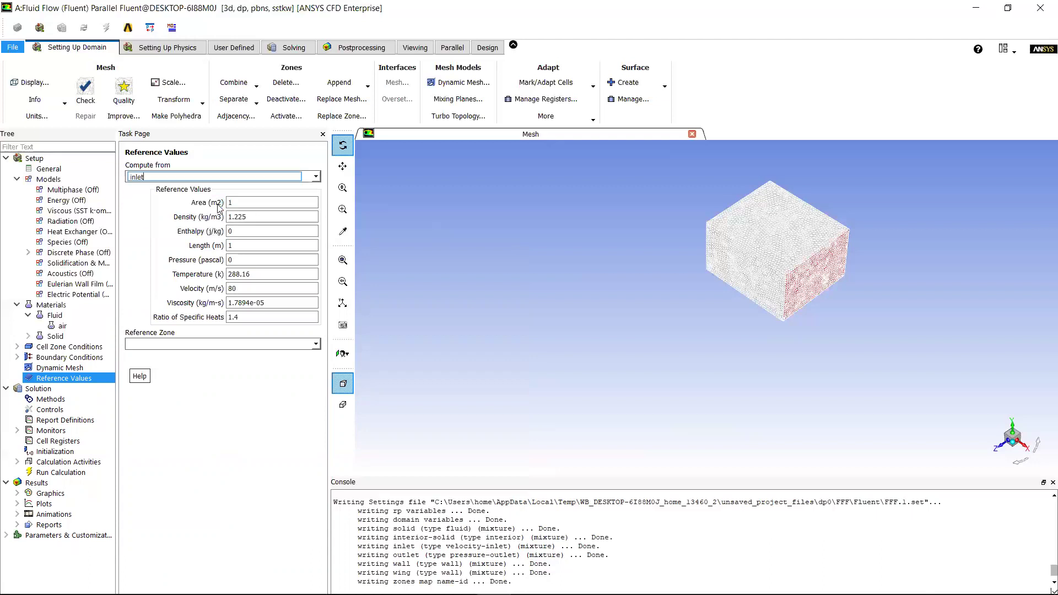
left_click(229, 288)
Open the solution methods settings for pressure-velocity coupling and spatial discretization.
left_click(70, 388)
double_click(69, 389)
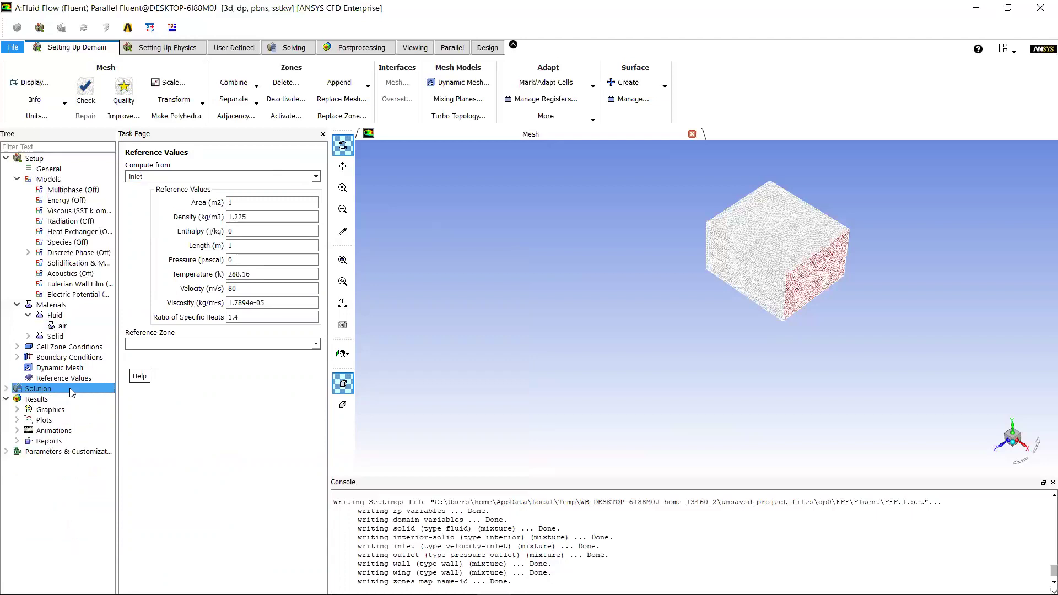
left_click(6, 389)
left_click(47, 398)
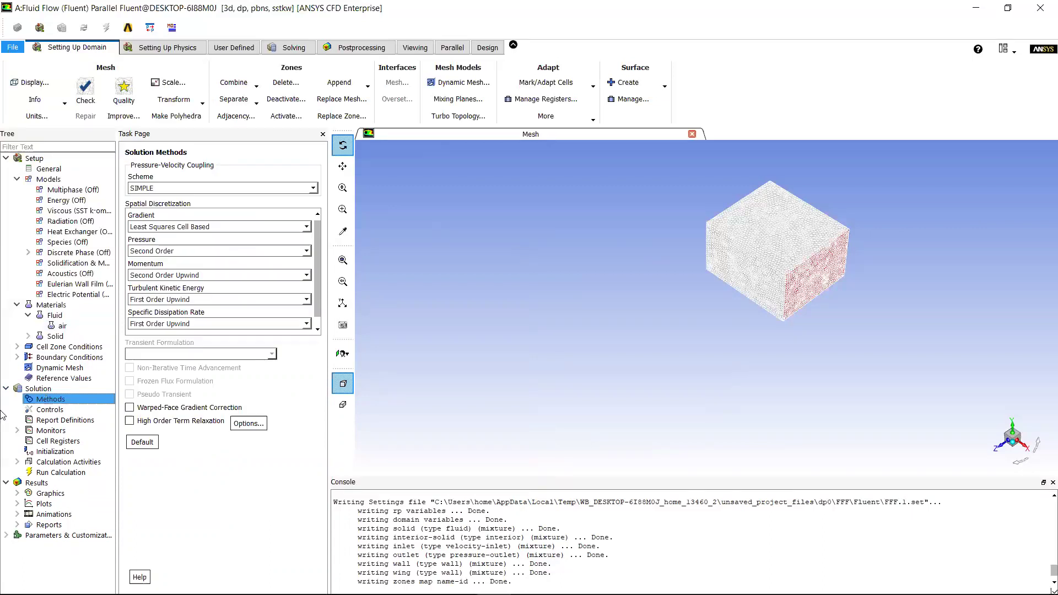
Select the SIMPLE pressure-velocity coupling scheme and Second Order Upwind discretization for Turbulent Kinetic Energy in the solution methods.
left_click(313, 188)
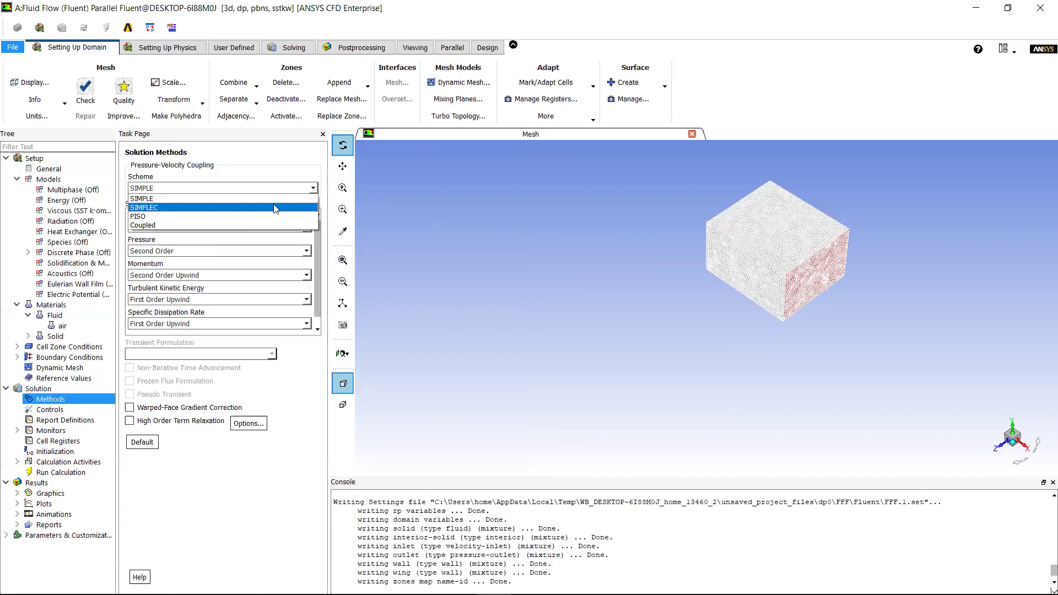
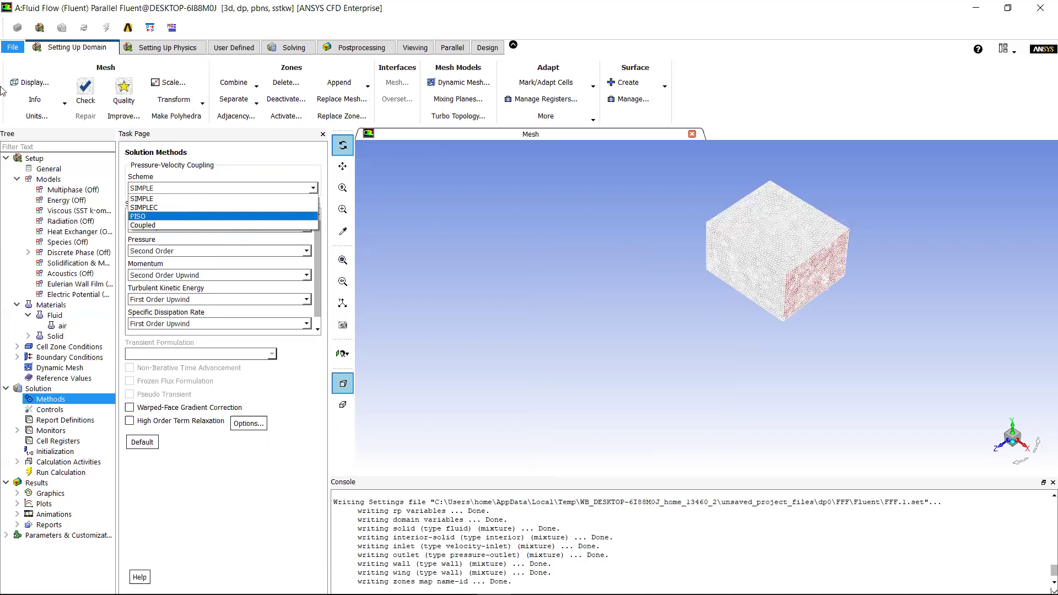
left_click(150, 198)
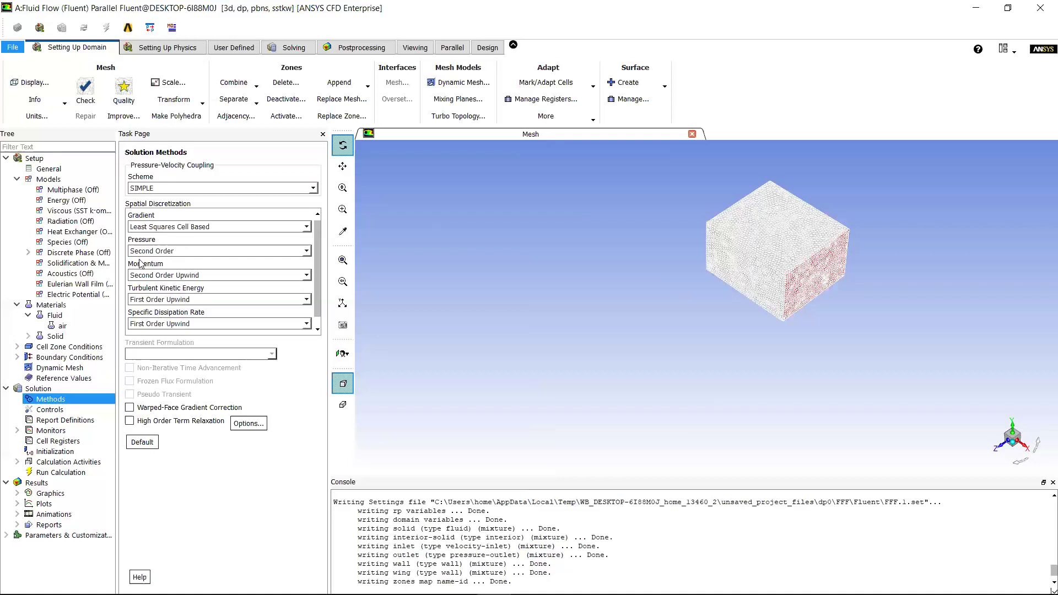
left_click(193, 300)
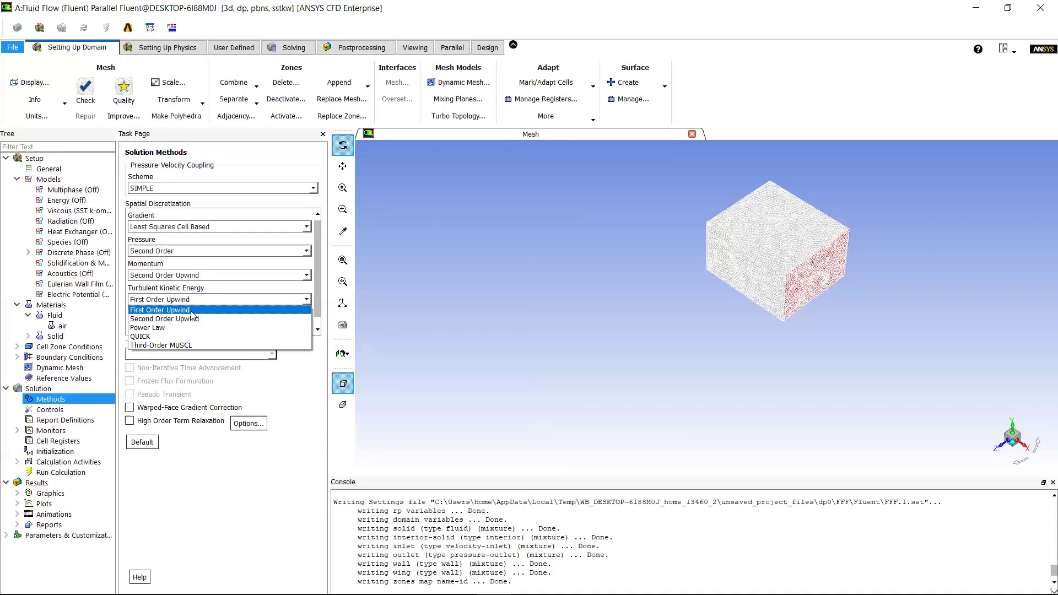
left_click(191, 319)
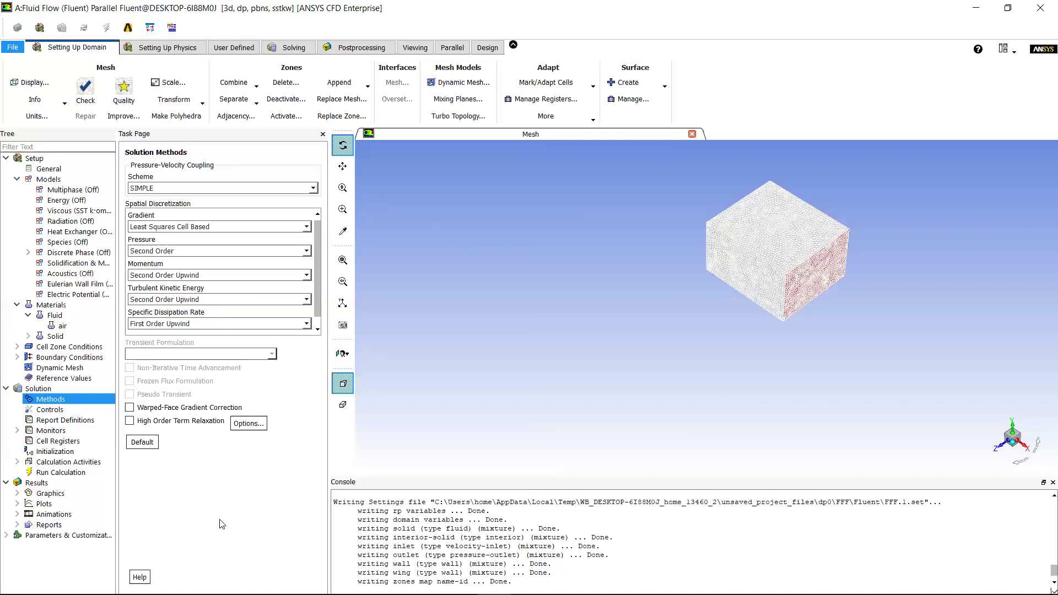
left_click(211, 302)
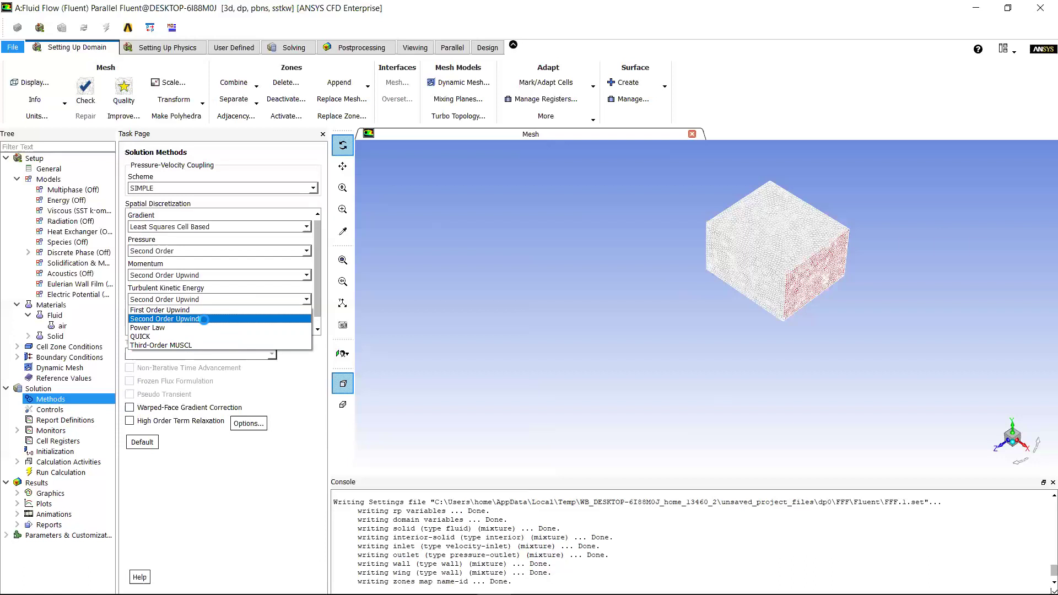
left_click(206, 320)
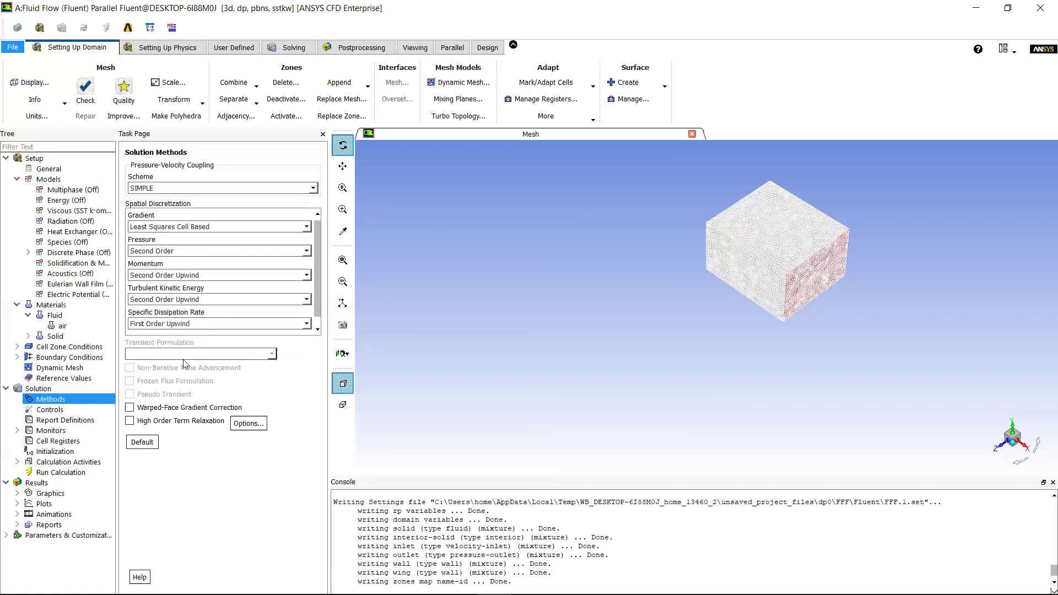
Start a new lift force report in the report definitions and name it lift-force.
left_click(63, 411)
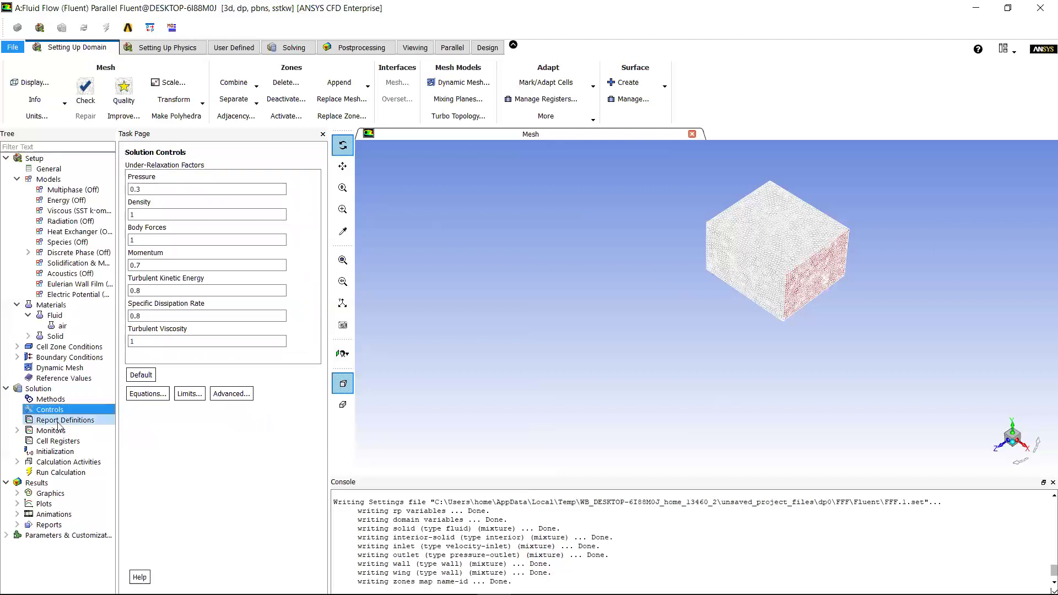
double_click(60, 421)
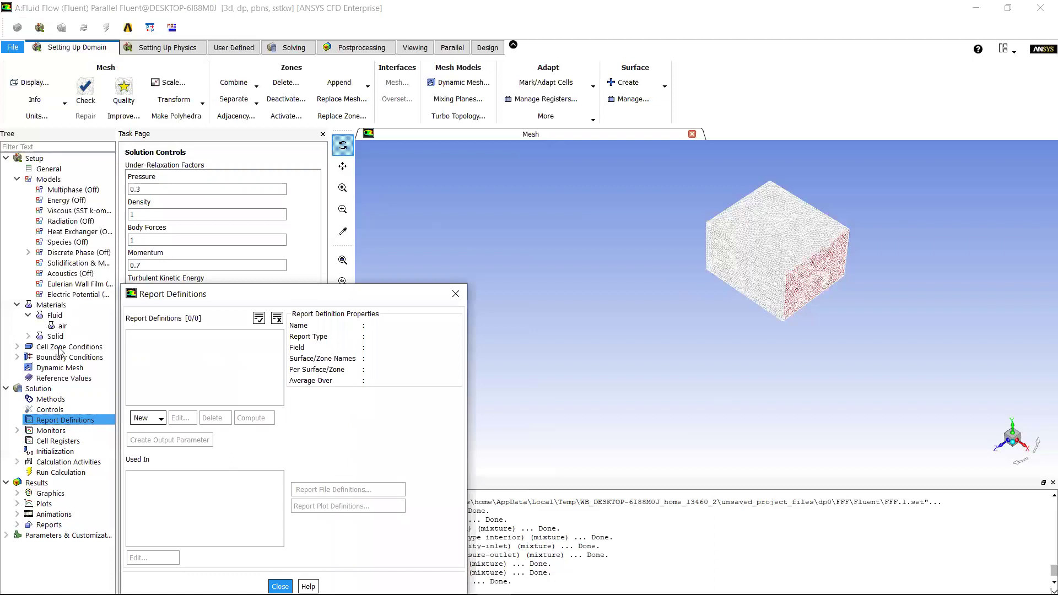
left_click_drag(171, 291, 341, 114)
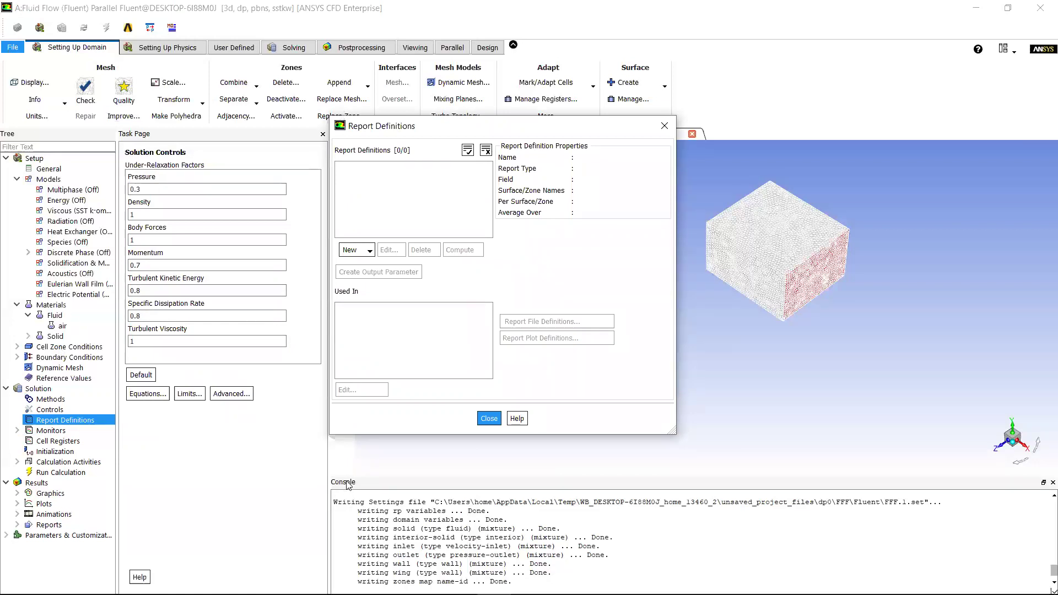
left_click(350, 251)
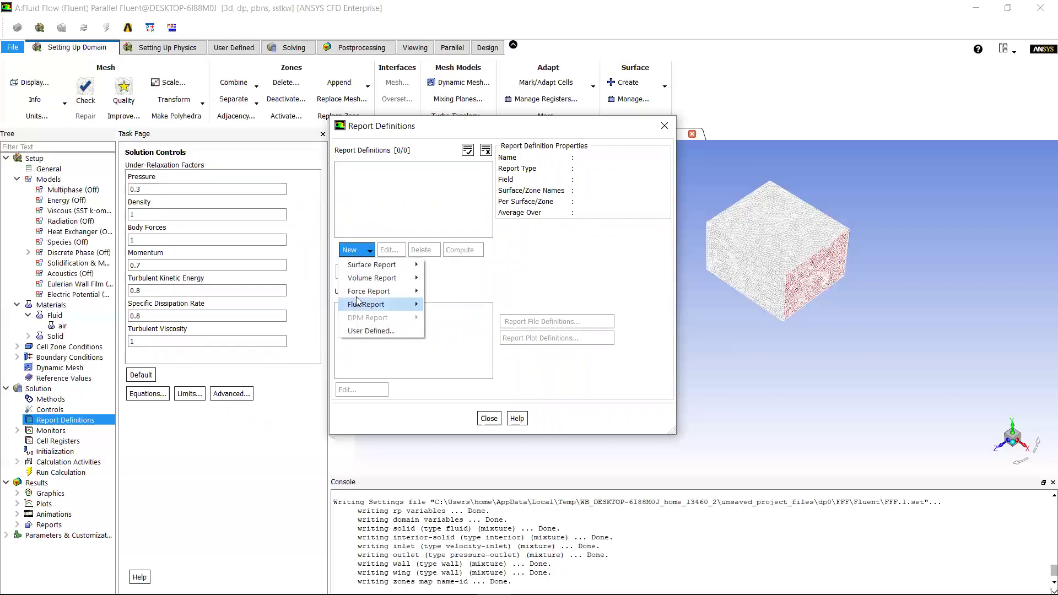
mouse_move(362, 293)
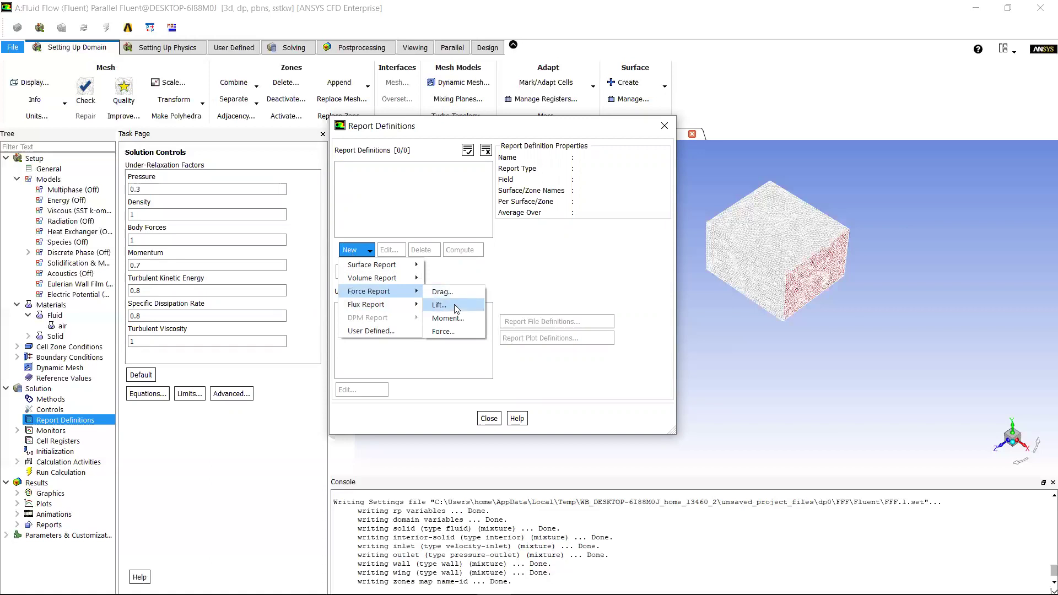
left_click(455, 307)
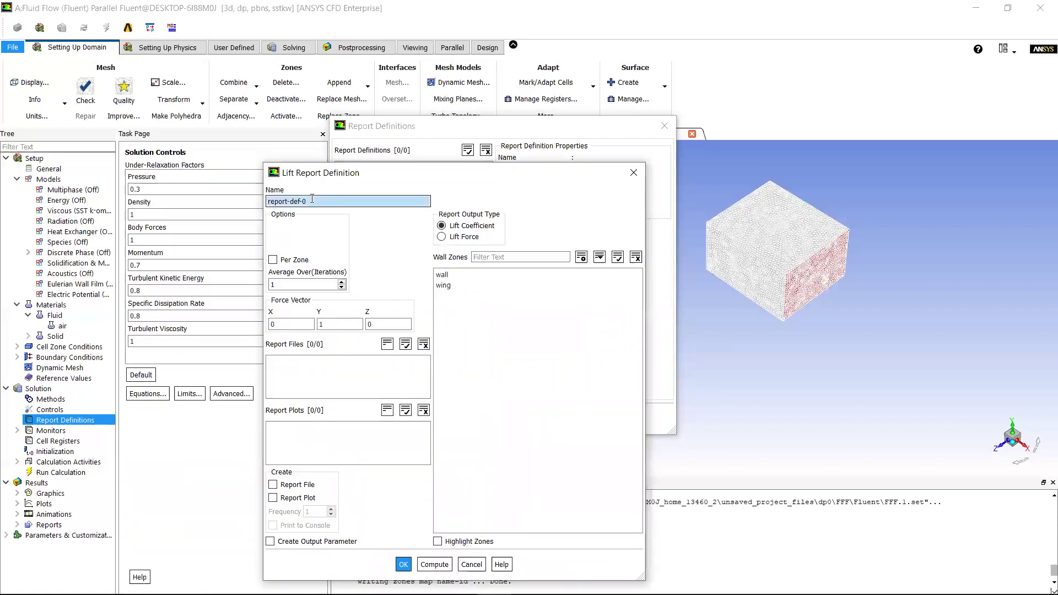
type("li")
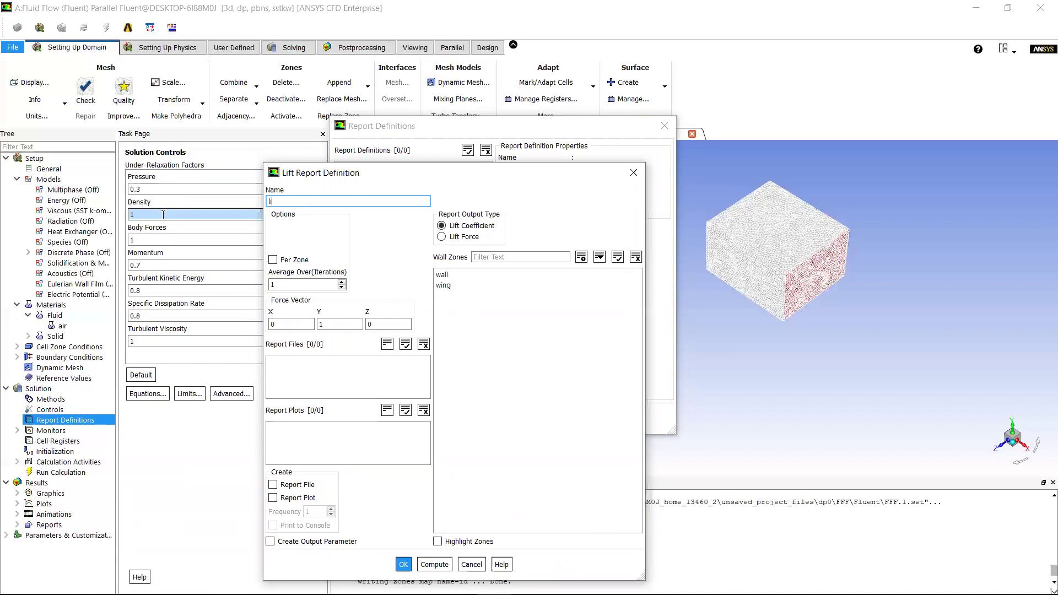
type("ft-forcwe")
Set the lift-force report's output type to Lift Force and select the wing as its wall zone.
left_click(443, 226)
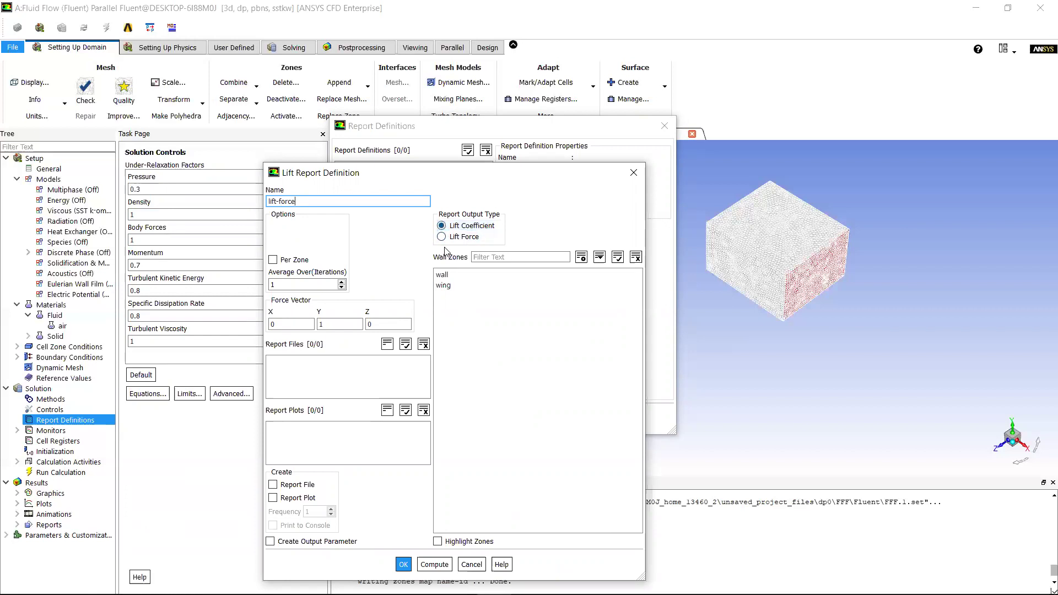
left_click(443, 237)
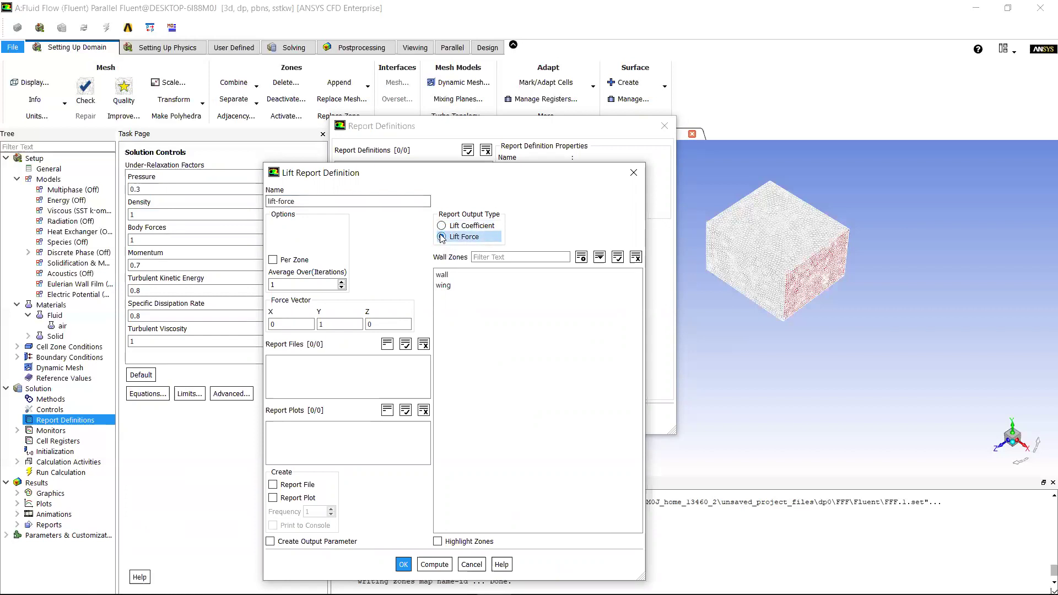
left_click(442, 274)
left_click(446, 285)
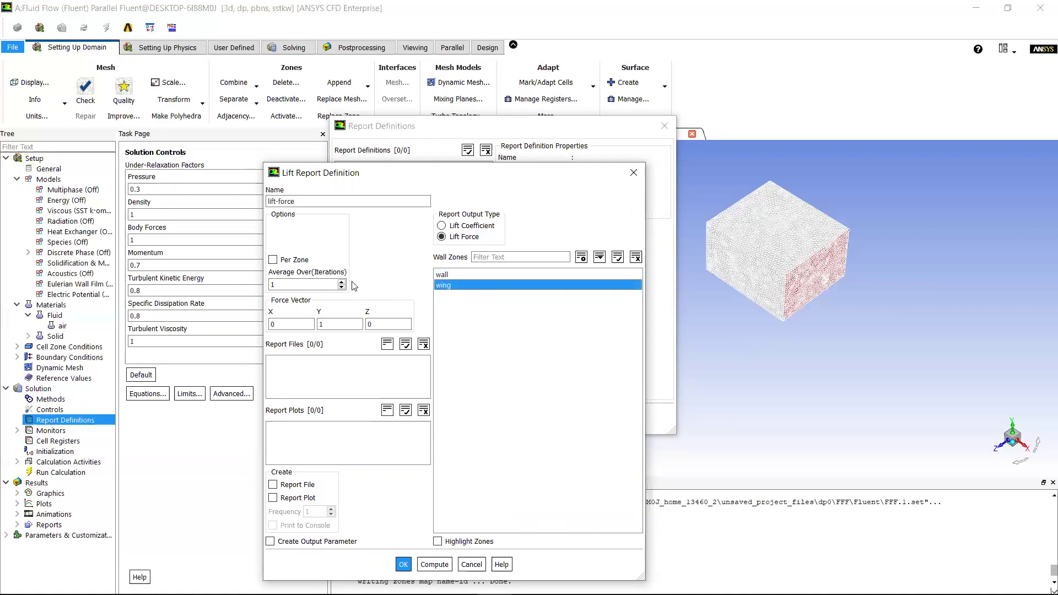
double_click(322, 324)
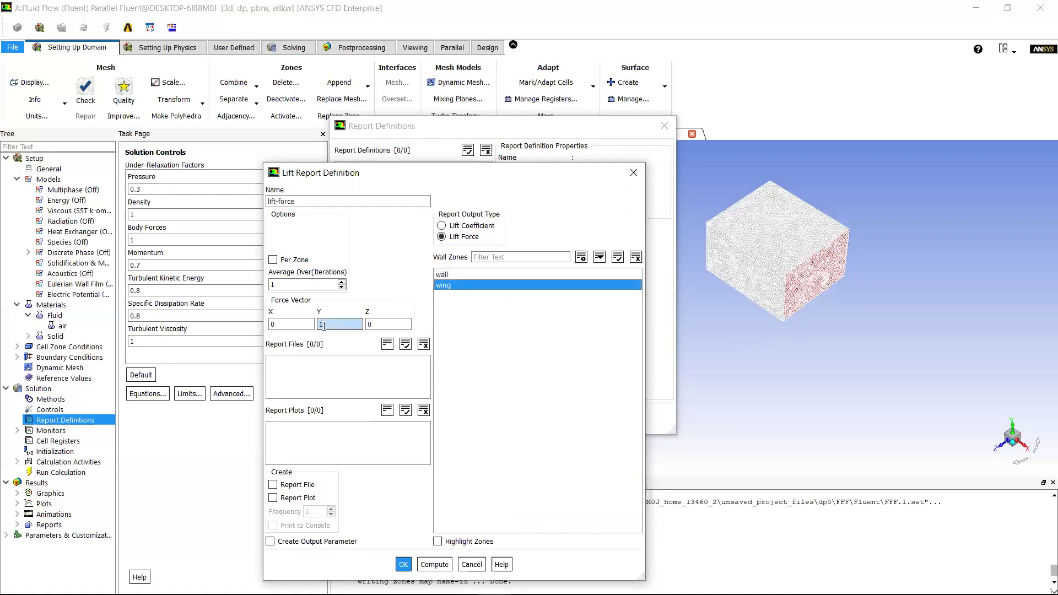
left_click(485, 286)
left_click(485, 285)
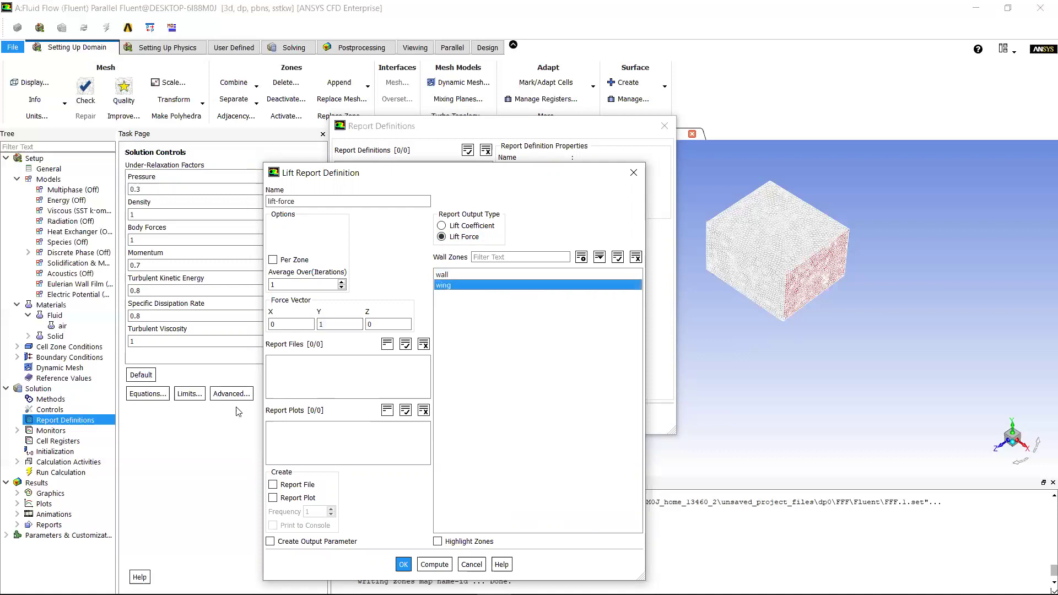
Enable the report file, report plot and console printing for the lift-force report and save the definition.
left_click(272, 486)
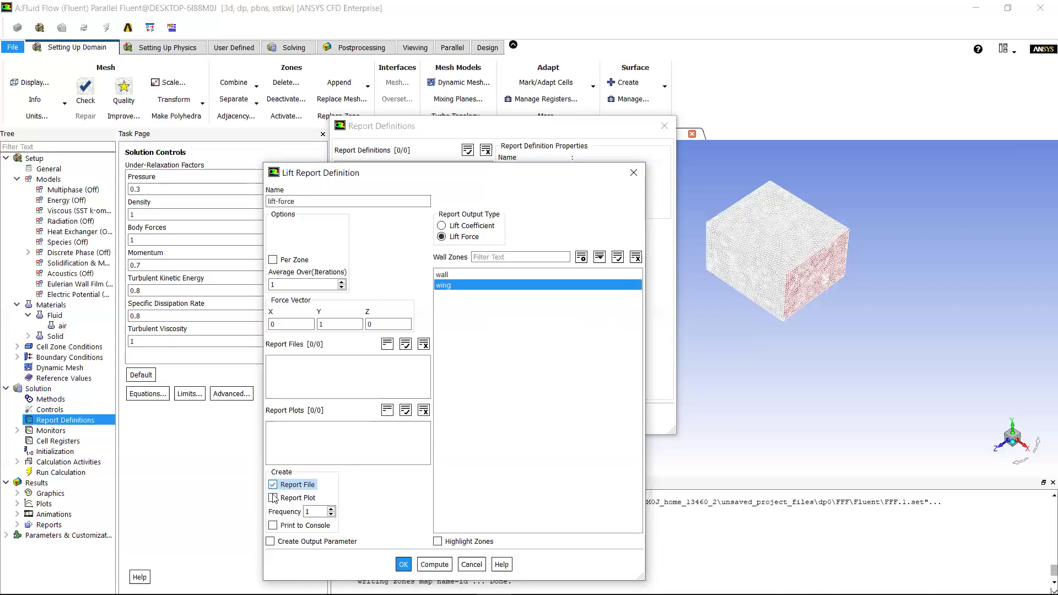
left_click(272, 526)
left_click(403, 566)
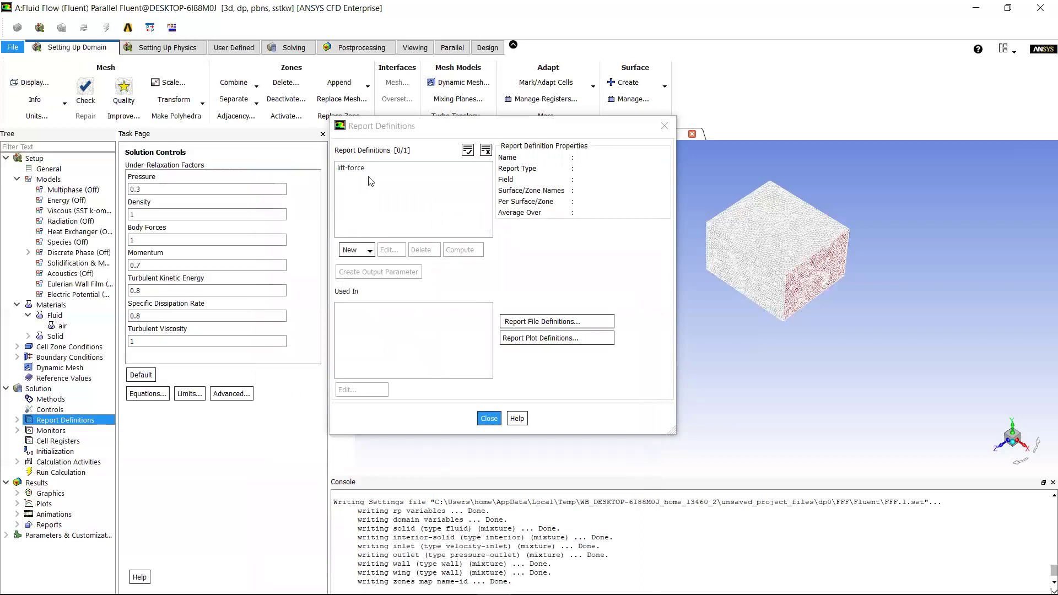
Start a new drag report named drag-force with Drag Force as output type and the wing as wall zone.
left_click(369, 251)
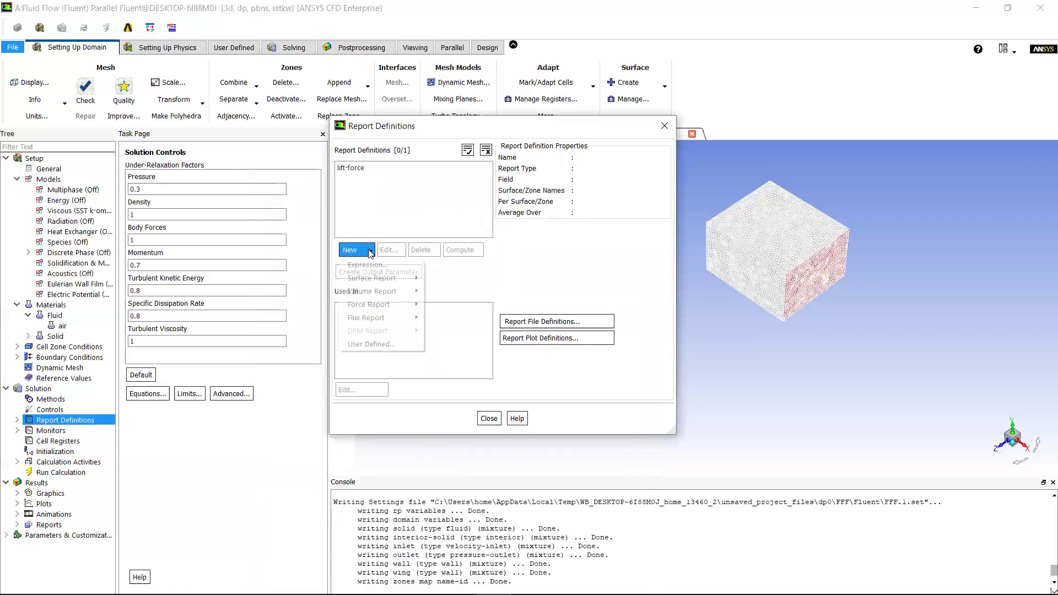
mouse_move(372, 315)
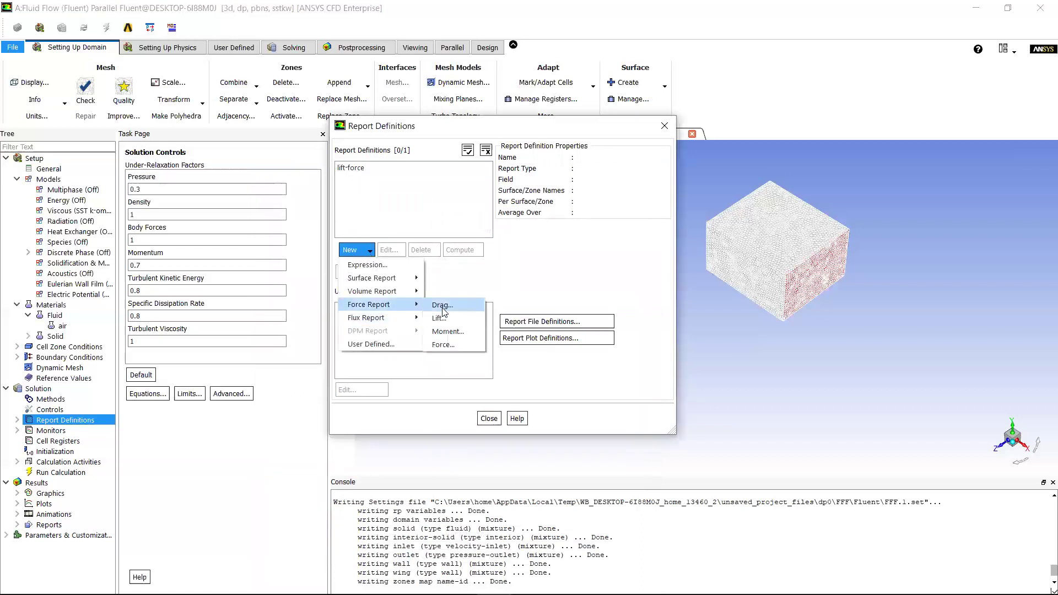
left_click(444, 305)
left_click(442, 236)
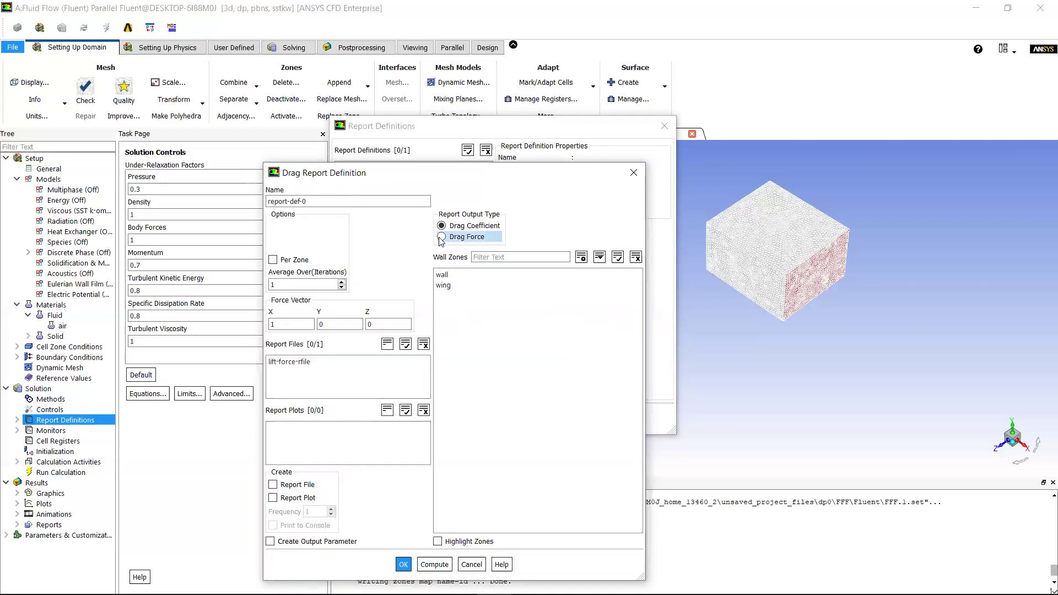
left_click_drag(337, 200, 153, 204)
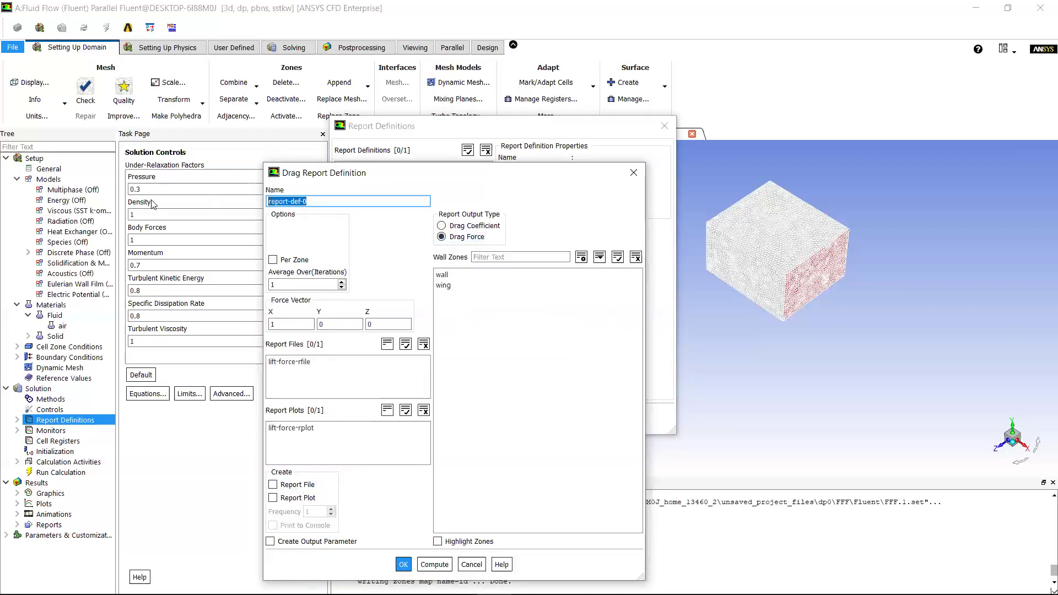
type("drag-force")
double_click(299, 327)
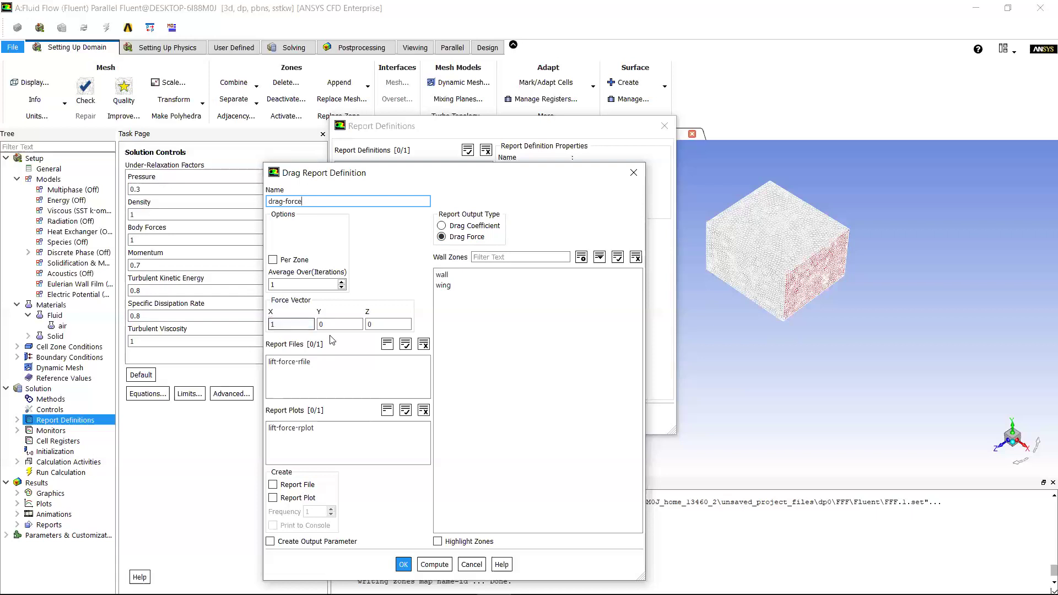
left_click(462, 286)
left_click(463, 287)
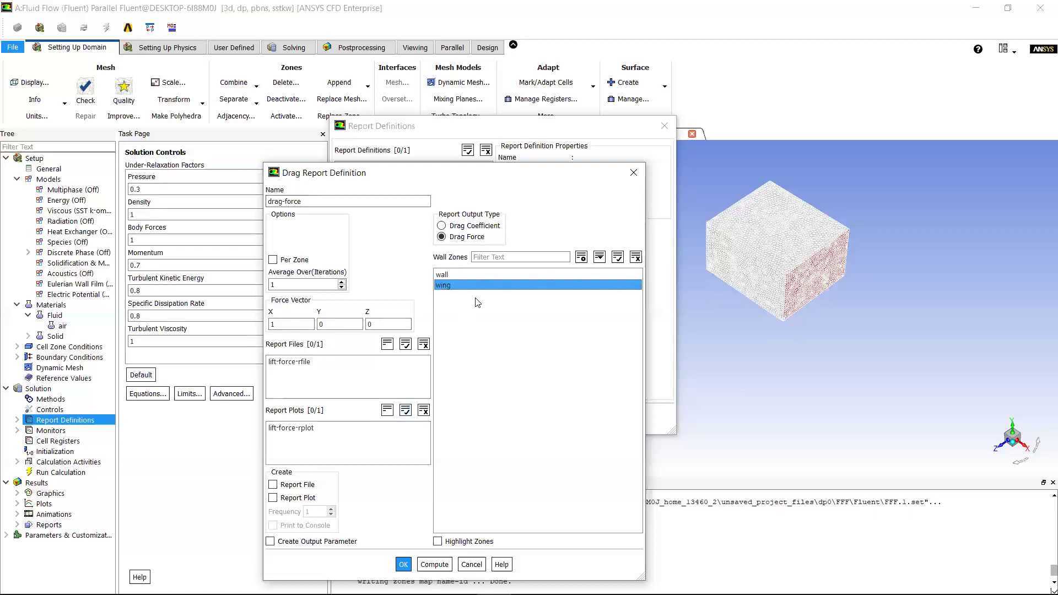
Enable the report file, report plot and console printing for the drag-force report and save the definition.
left_click(283, 485)
left_click(273, 497)
left_click(273, 526)
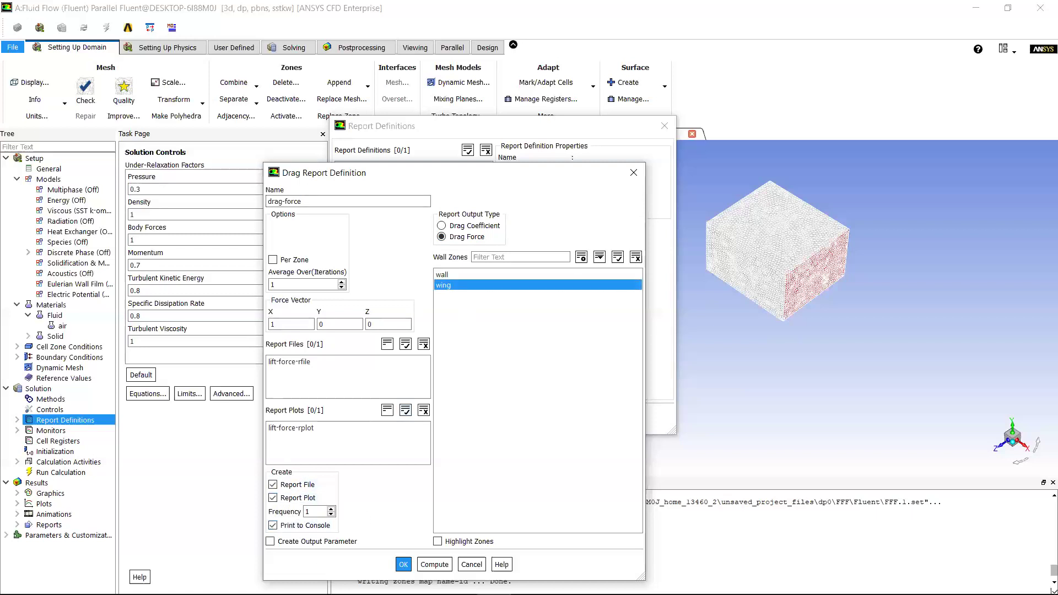
left_click(403, 565)
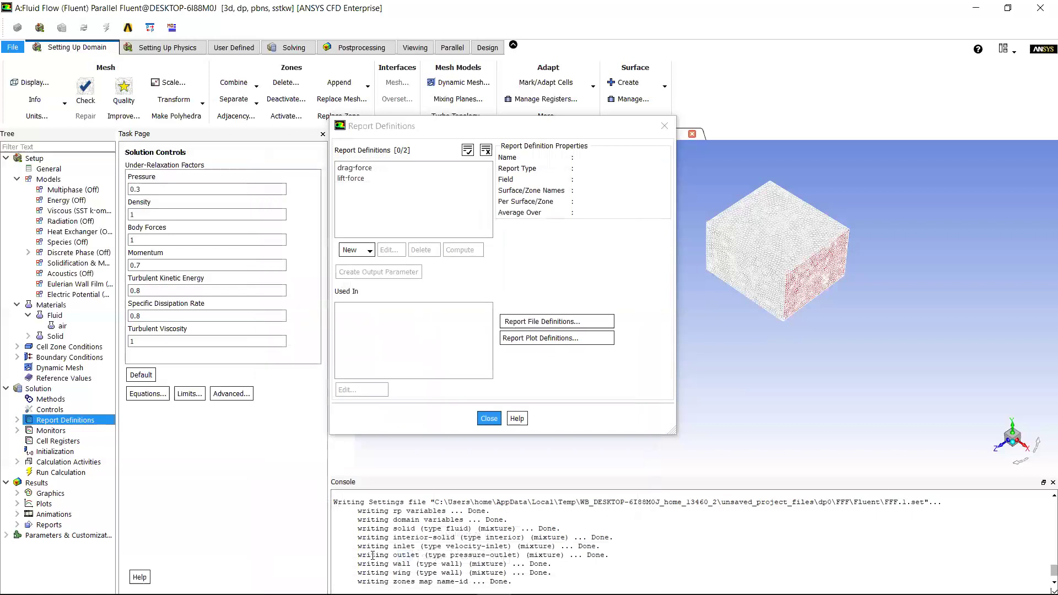
Start another lift report on the wing zone with the Lift Coefficient output type and name it lift-coefficient.
left_click(351, 251)
mouse_move(368, 306)
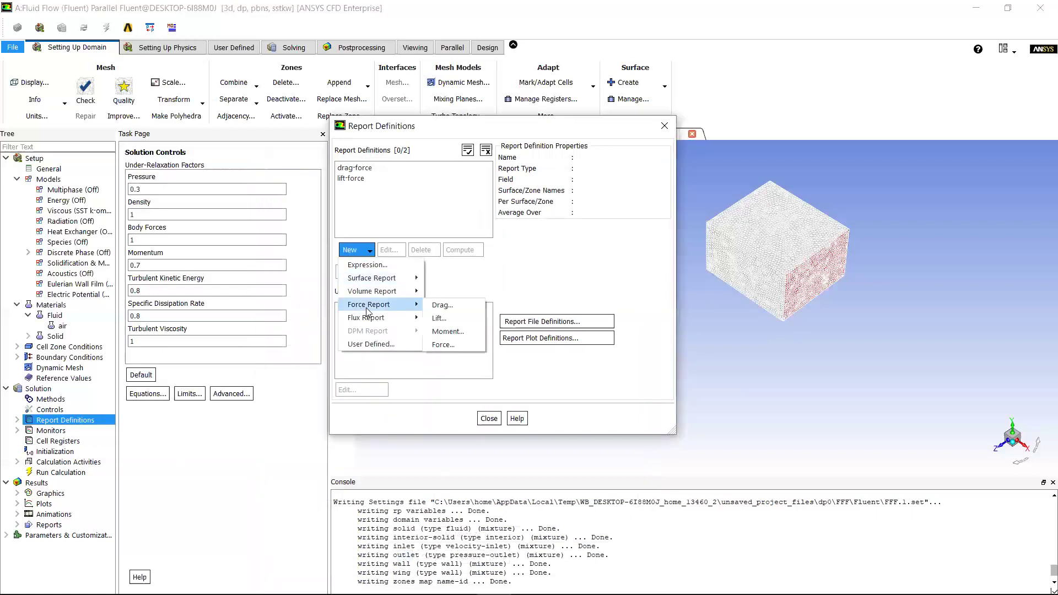
left_click(449, 317)
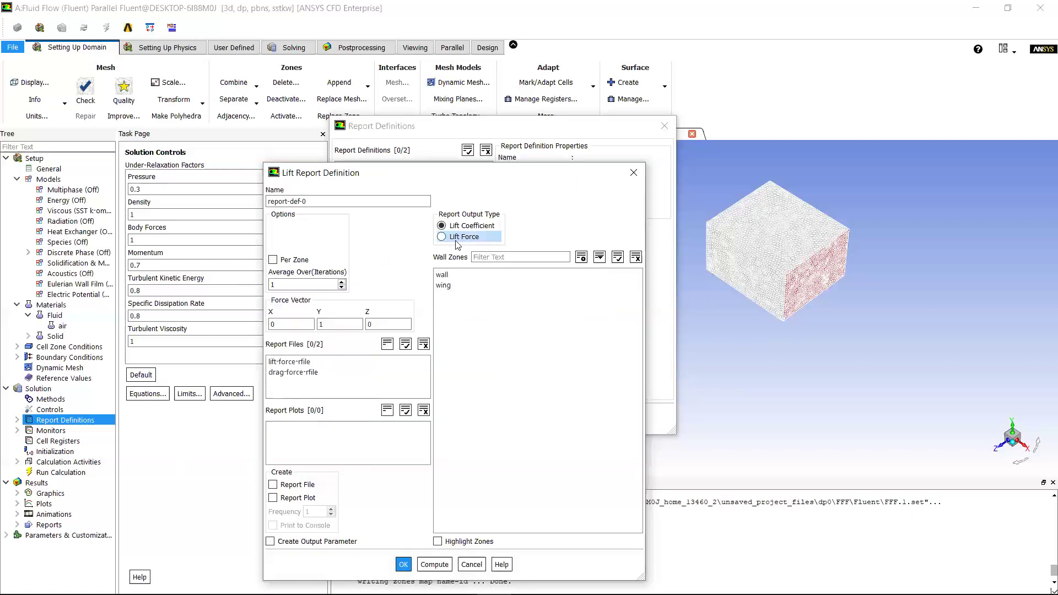
left_click(454, 286)
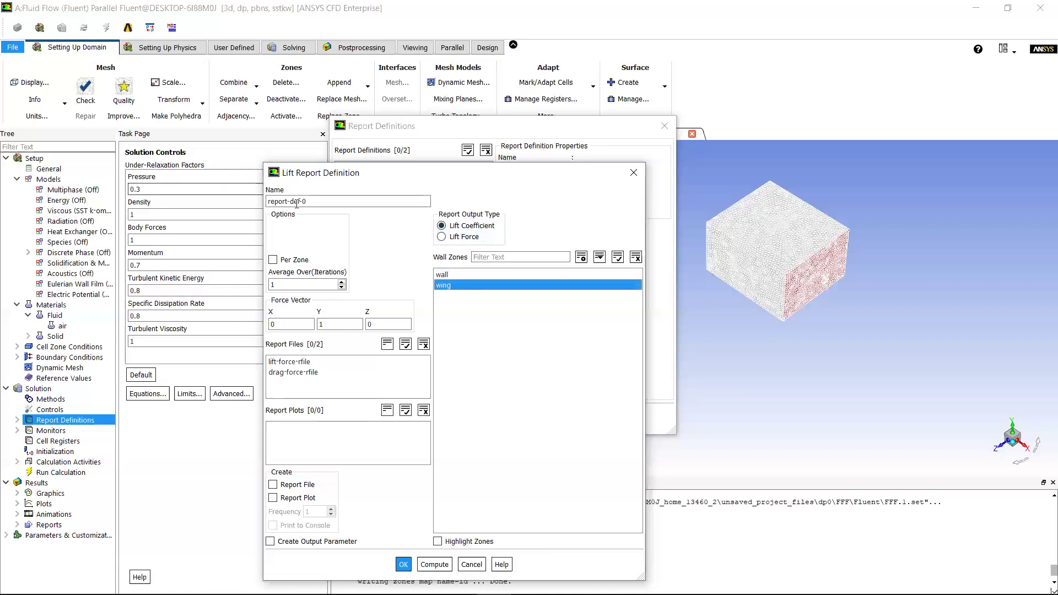
left_click_drag(316, 204, 160, 208)
type("li")
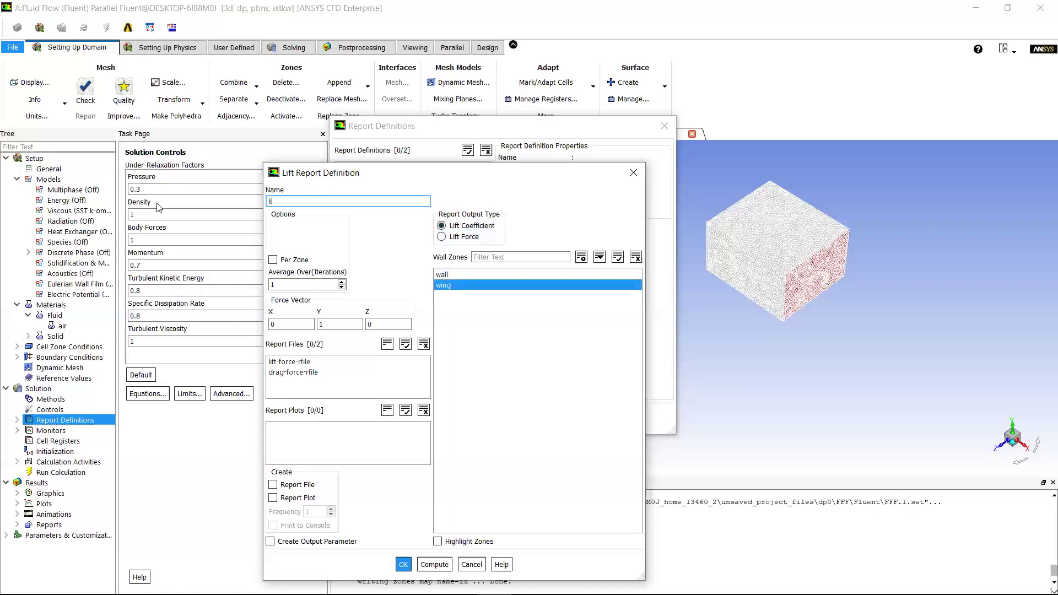
type("ft-coefficient")
Enable the report file, report plot and console printing for the lift-coefficient report and save the definition.
left_click(274, 485)
left_click(272, 525)
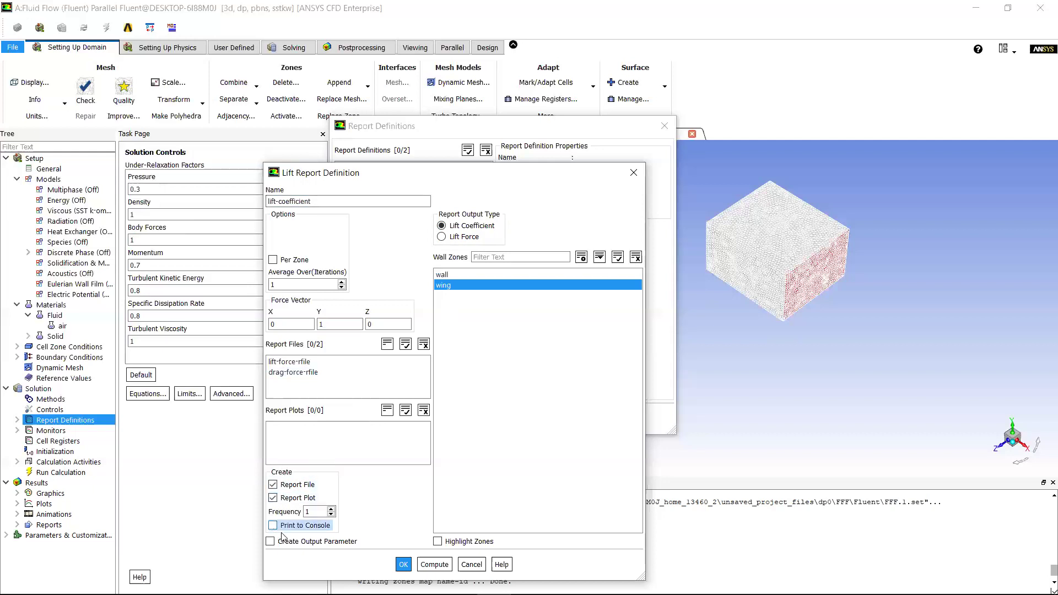
left_click(404, 565)
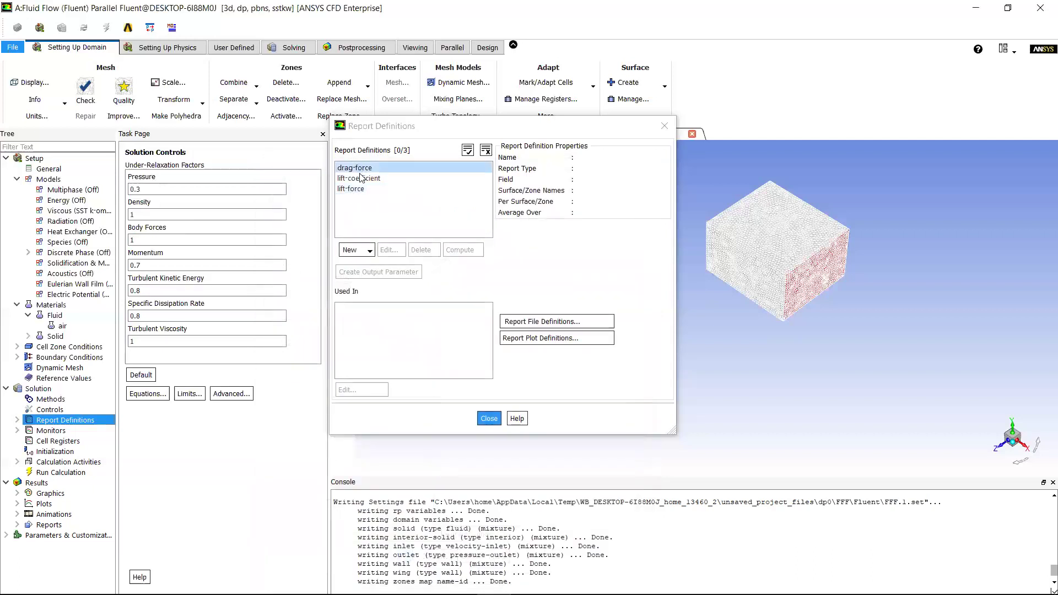
Start another drag report with the Drag Coefficient output type and name it drag-coefficient.
left_click(364, 251)
mouse_move(386, 305)
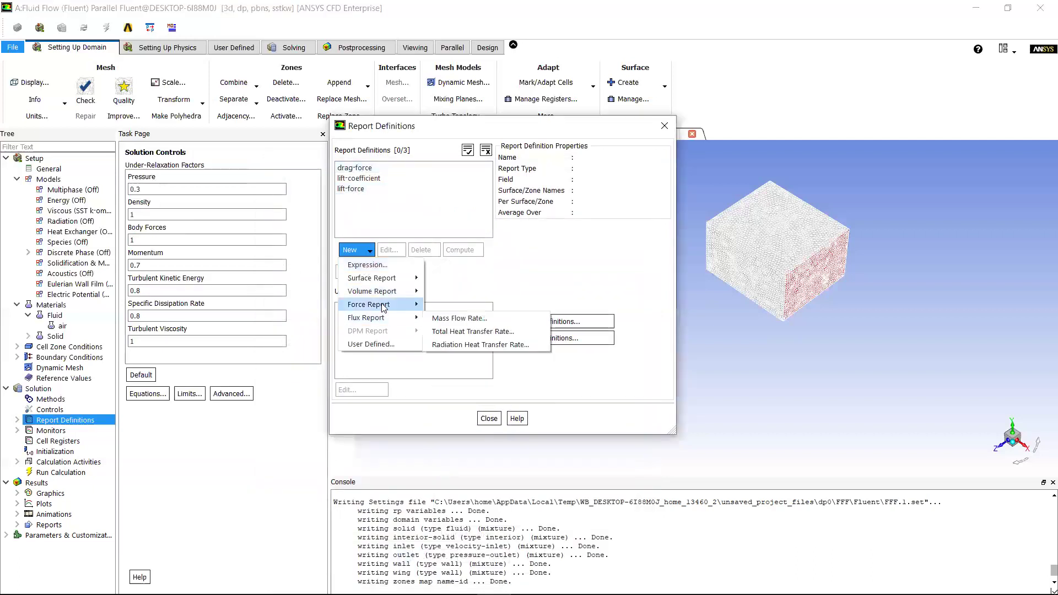
left_click(442, 305)
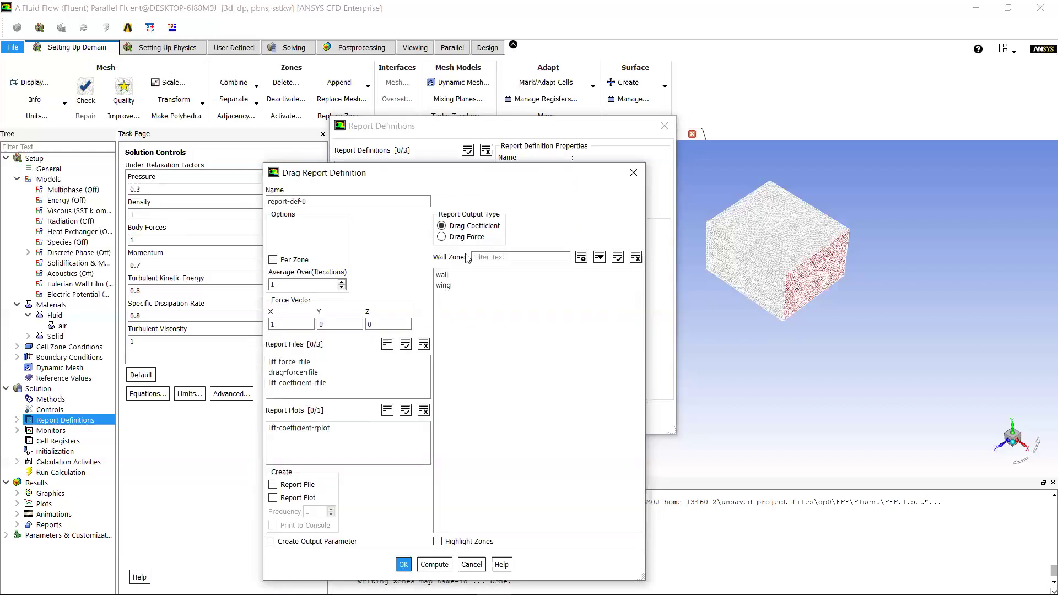
left_click(334, 204)
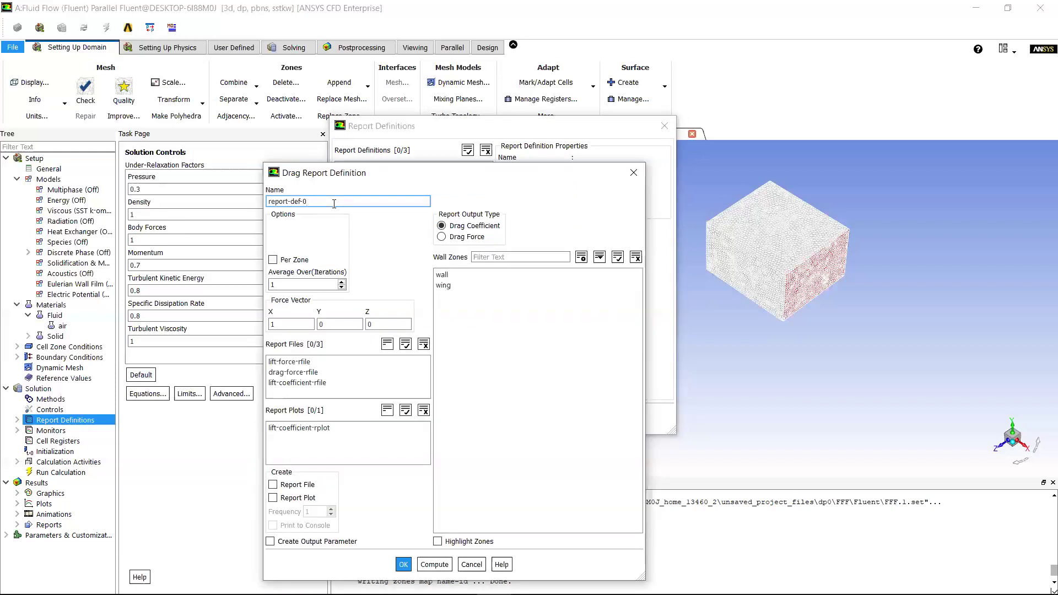
key("BackSpace")
key("BackSpace")
key("BackSpace")
key("BackSpace")
key("BackSpace")
key("BackSpace")
key("BackSpace")
key("BackSpace")
key("BackSpace")
key("BackSpace")
key("BackSpace")
type("drag-coefficient")
Enable the report file, report plot and console printing for drag-coefficient on the wing zone, then save it and close the report definitions.
left_click(280, 325)
left_click(273, 485)
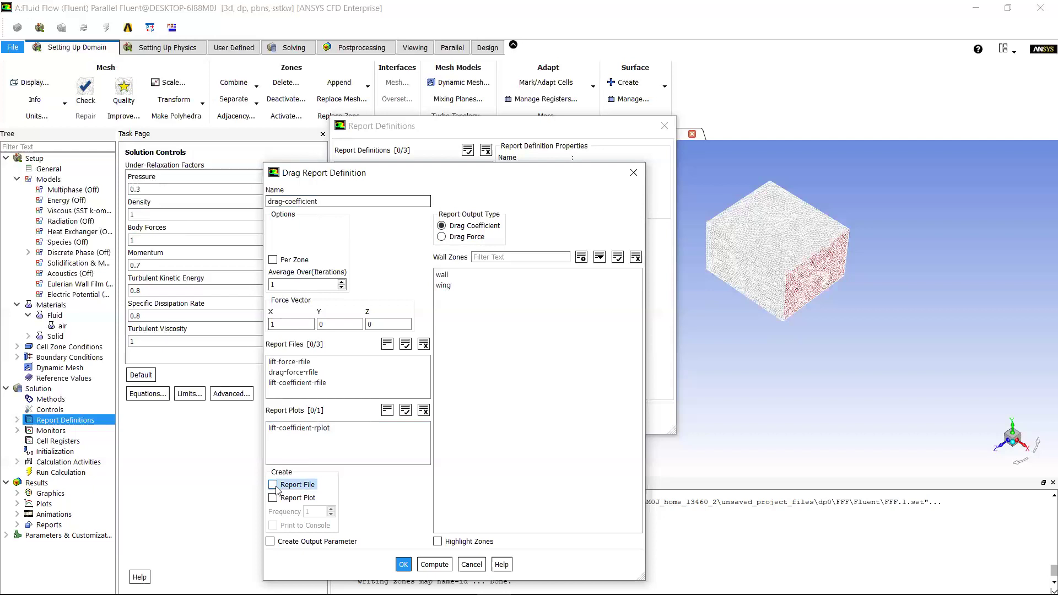
left_click(274, 499)
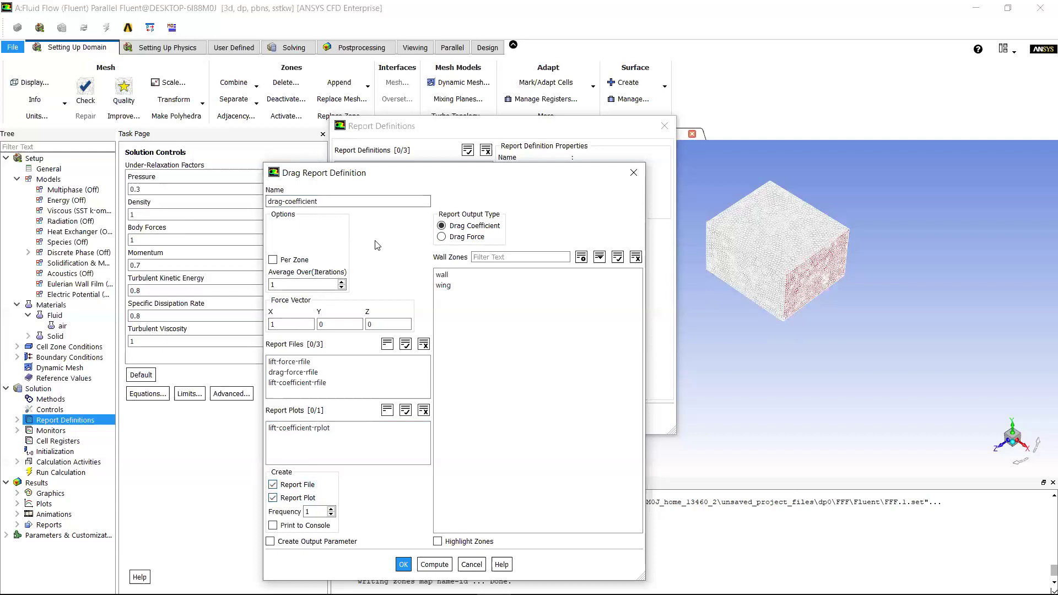
left_click(444, 286)
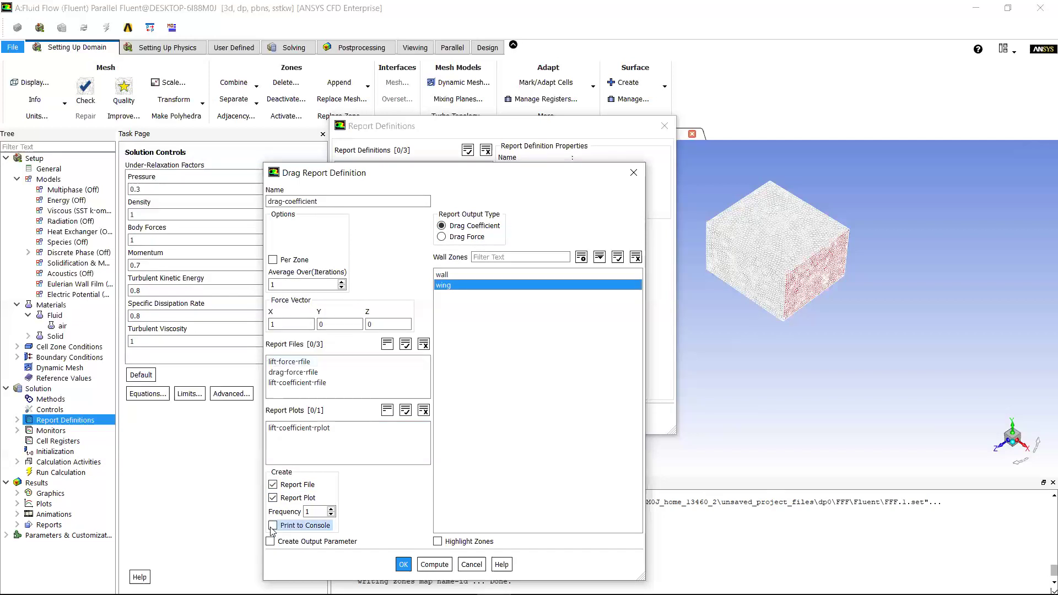
left_click(401, 565)
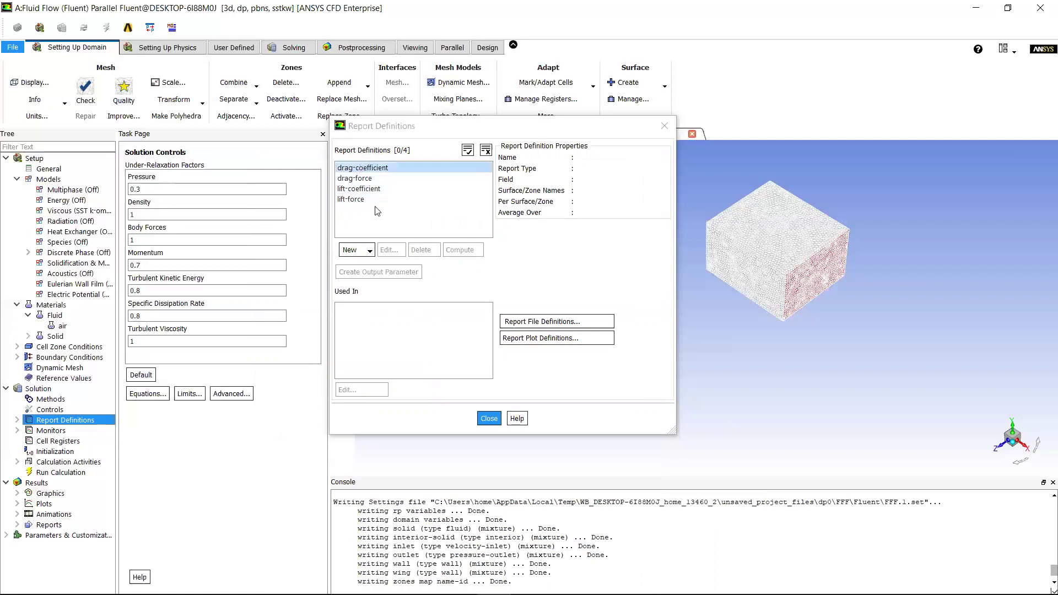
left_click(489, 418)
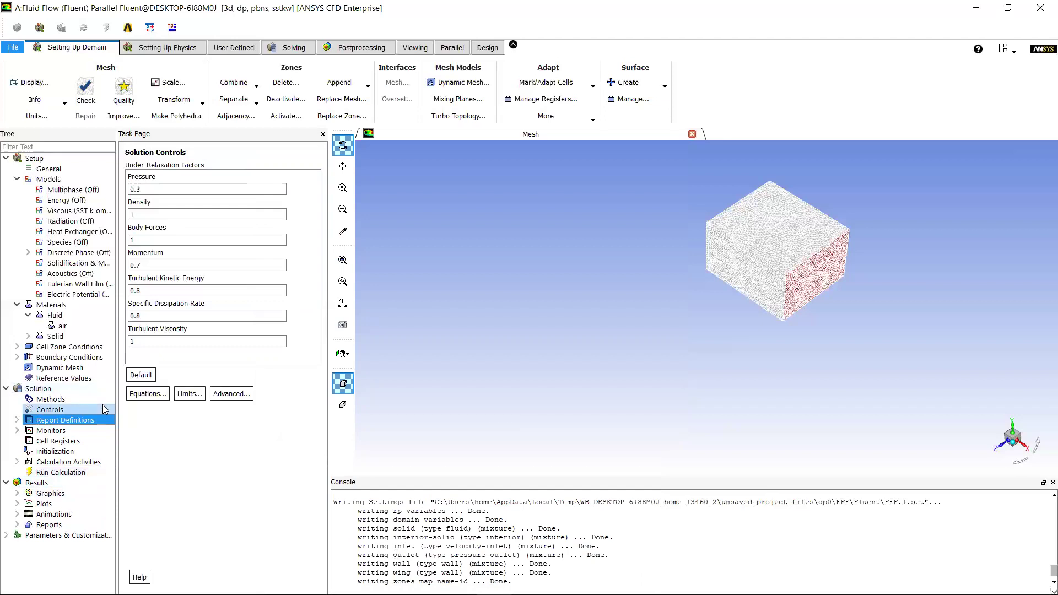
Open the residual monitor settings and set the absolute convergence criteria for continuity and x-velocity to 0.0001.
double_click(46, 431)
left_click(52, 444)
double_click(52, 443)
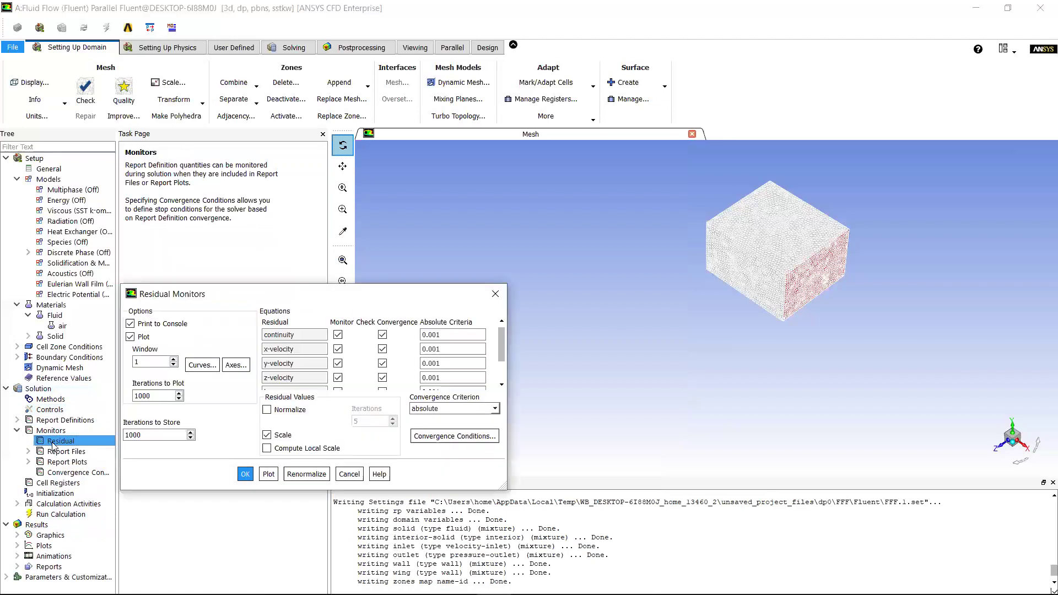
left_click_drag(317, 299, 360, 244)
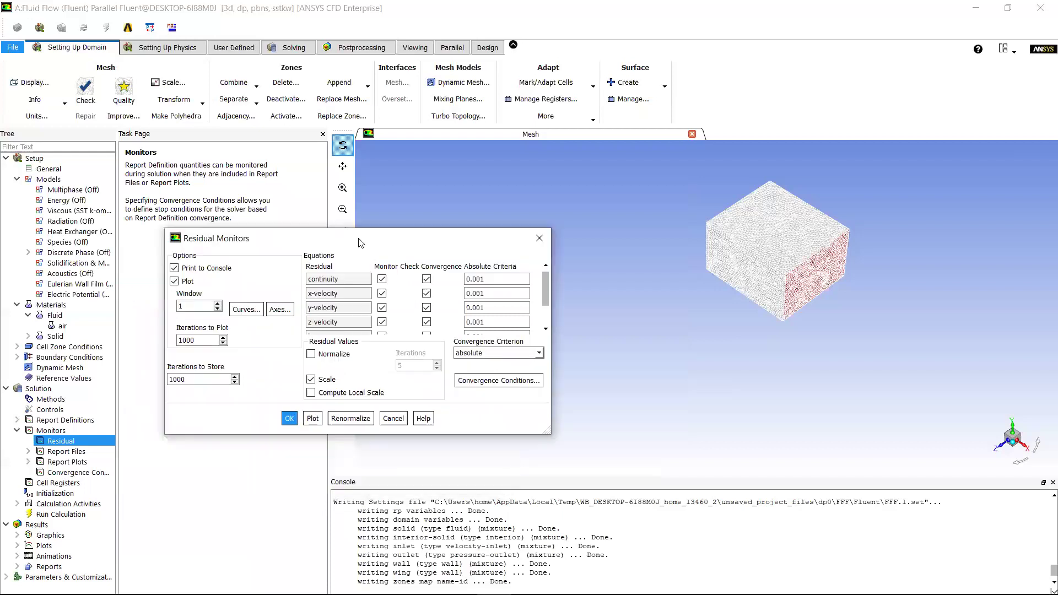
left_click(481, 281)
left_click(506, 279)
type("0")
left_click(481, 294)
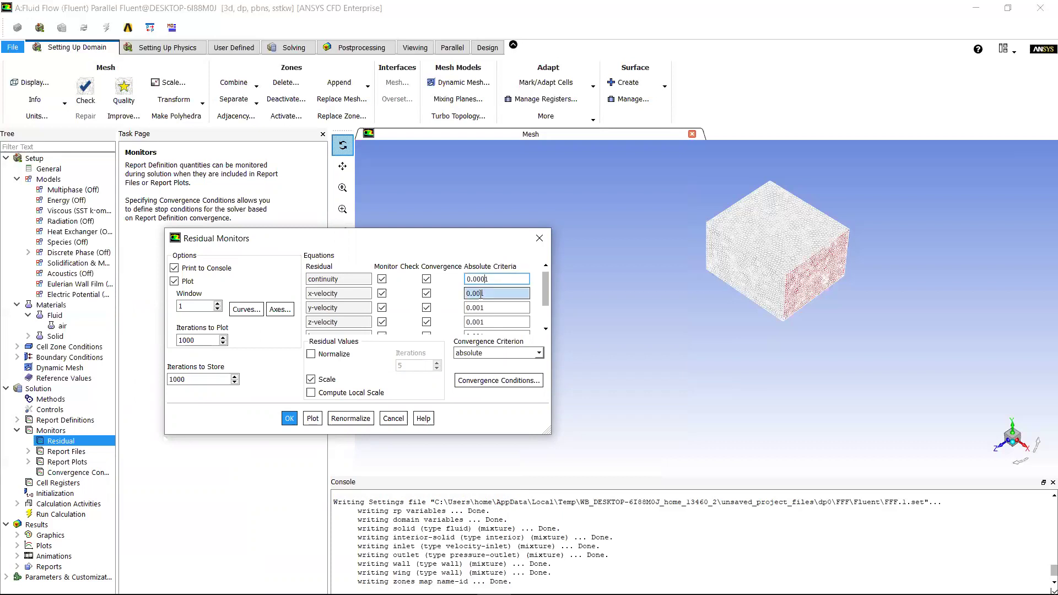
type("0")
Set the absolute convergence criteria for y-velocity and z-velocity to 0.0001.
scroll(481, 292, "down", 2)
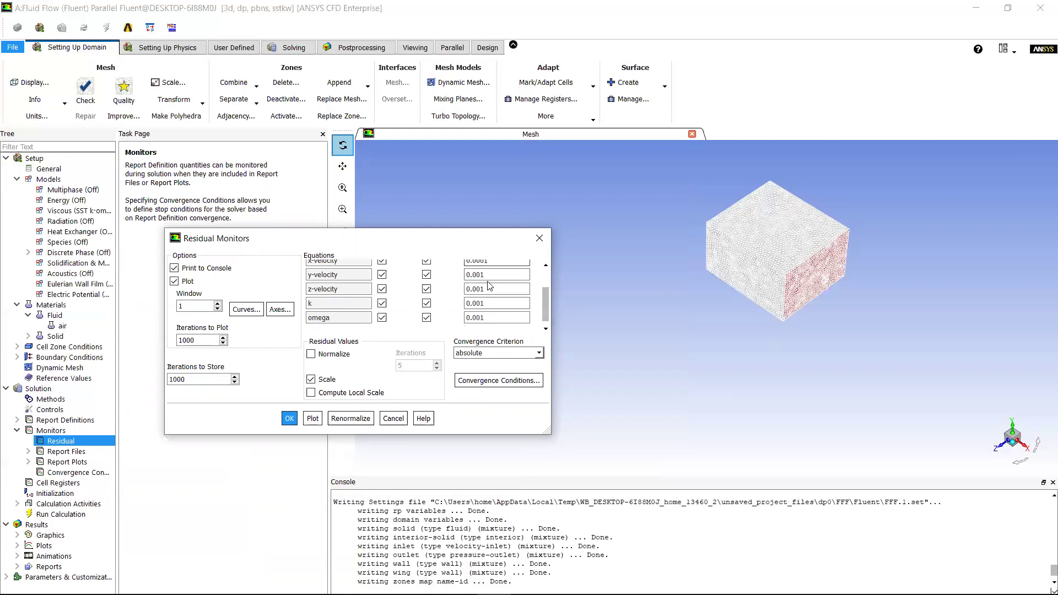
left_click(481, 278)
type("0")
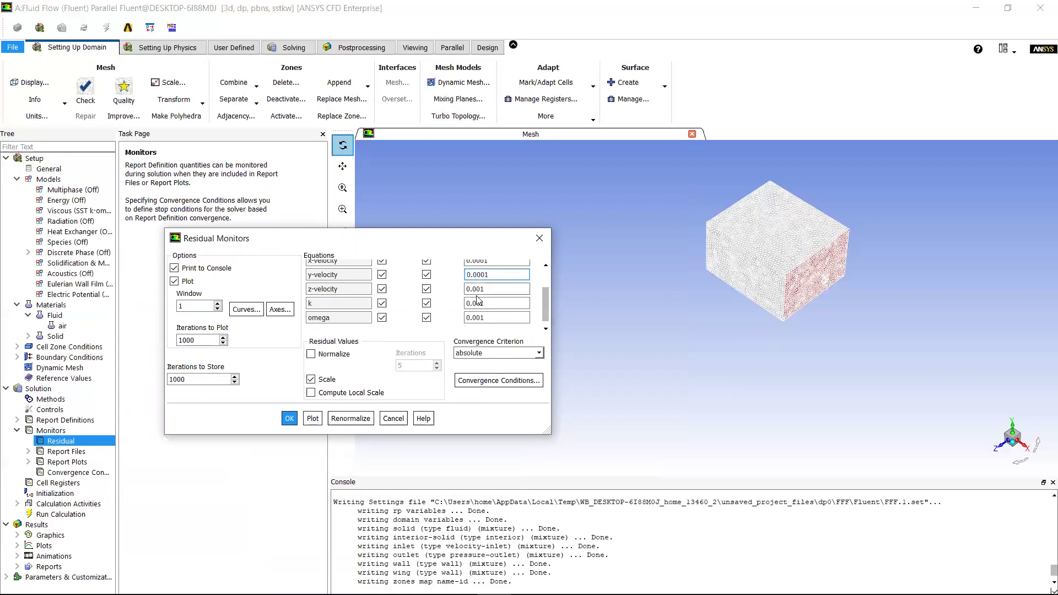
double_click(480, 287)
left_click(480, 287)
type("0")
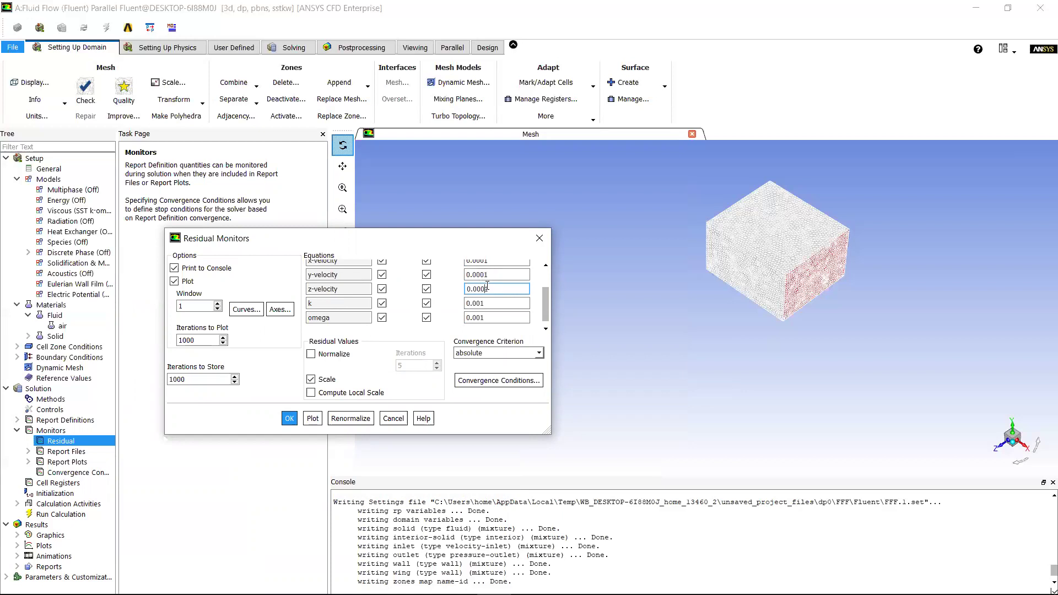
Set the absolute convergence criteria for k and omega to 0.0001 and save the residual monitor settings.
double_click(481, 302)
left_click(480, 302)
type("0")
double_click(481, 316)
left_click(481, 316)
type("0")
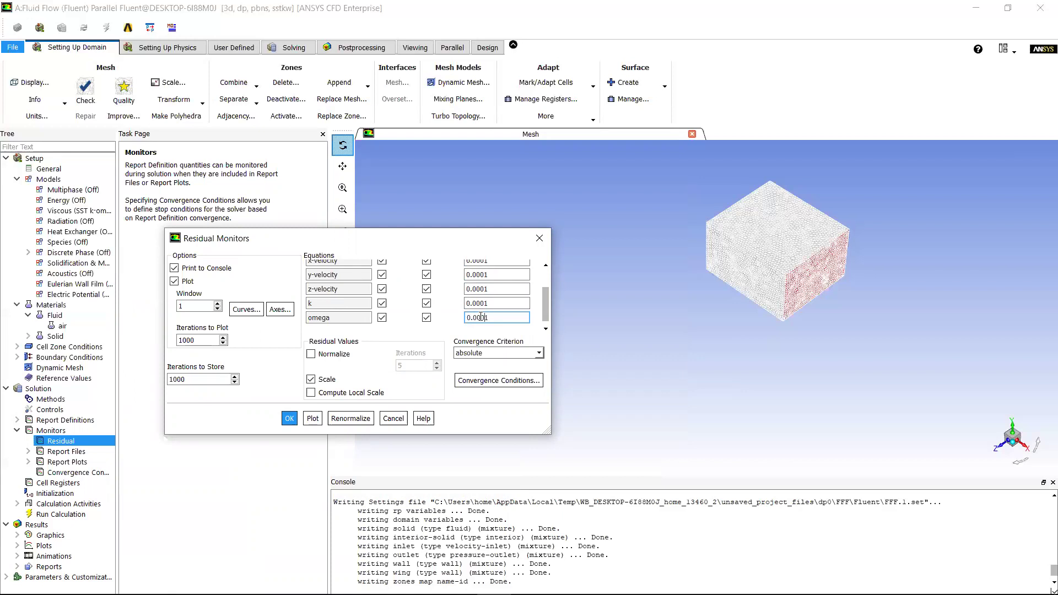
left_click(289, 419)
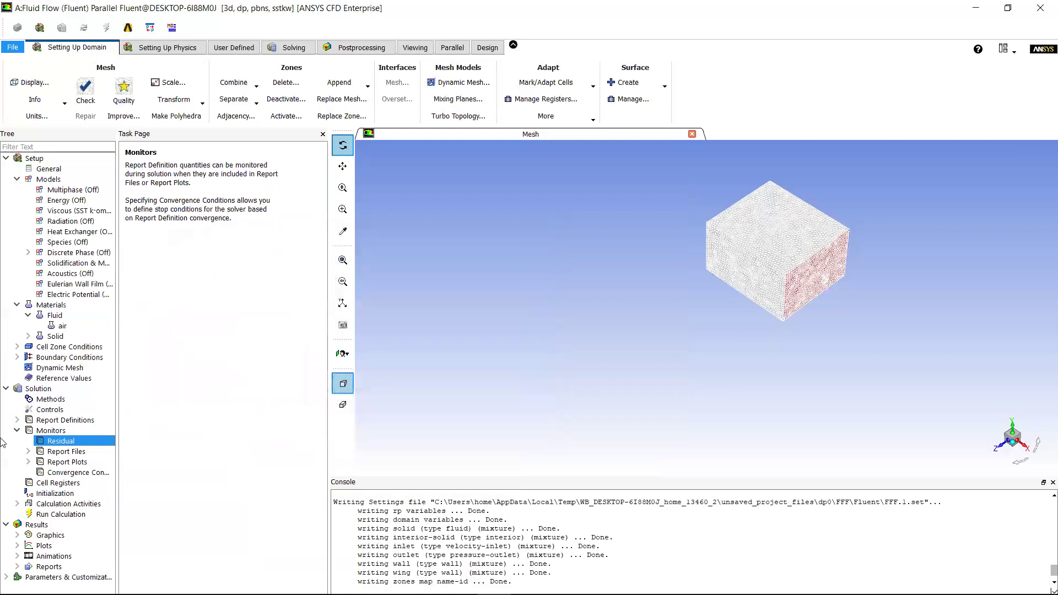
left_click(46, 484)
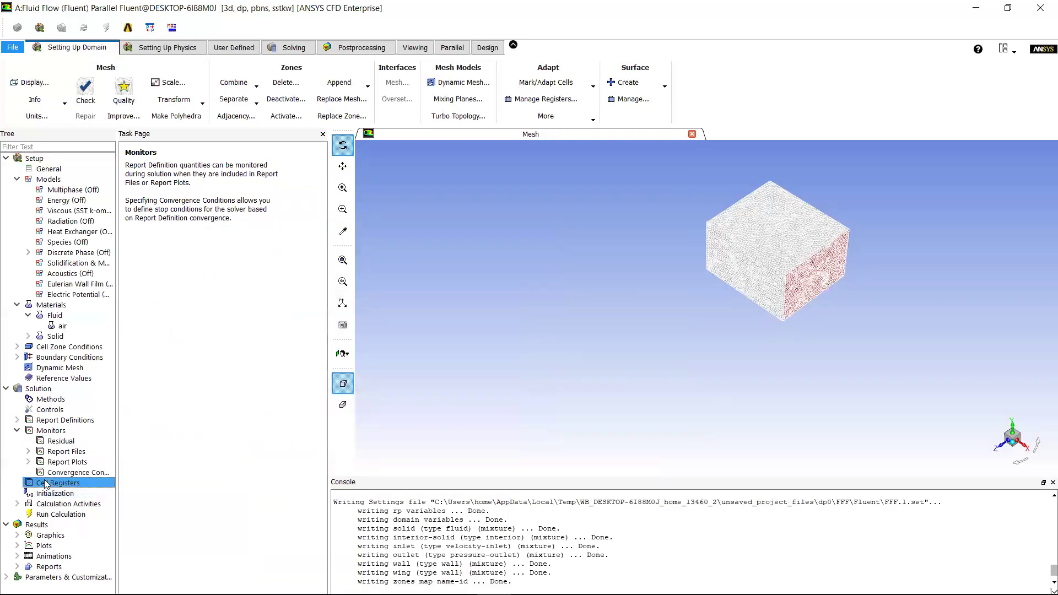
double_click(45, 480)
left_click(261, 294)
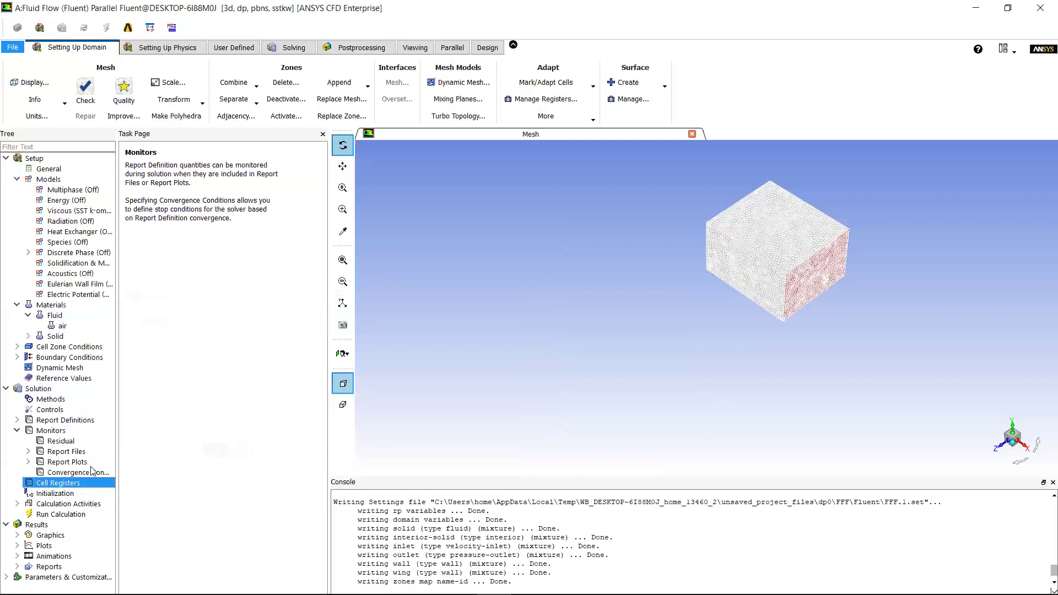
Review the Standard Initialization options and return the solution initialization method to Hybrid Initialization.
left_click(47, 493)
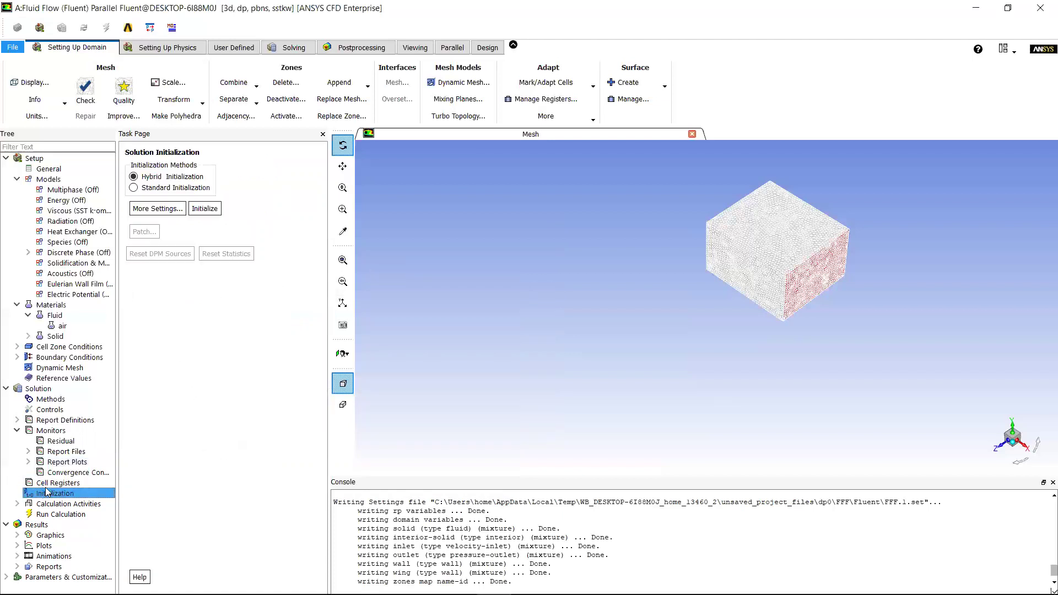
left_click(155, 186)
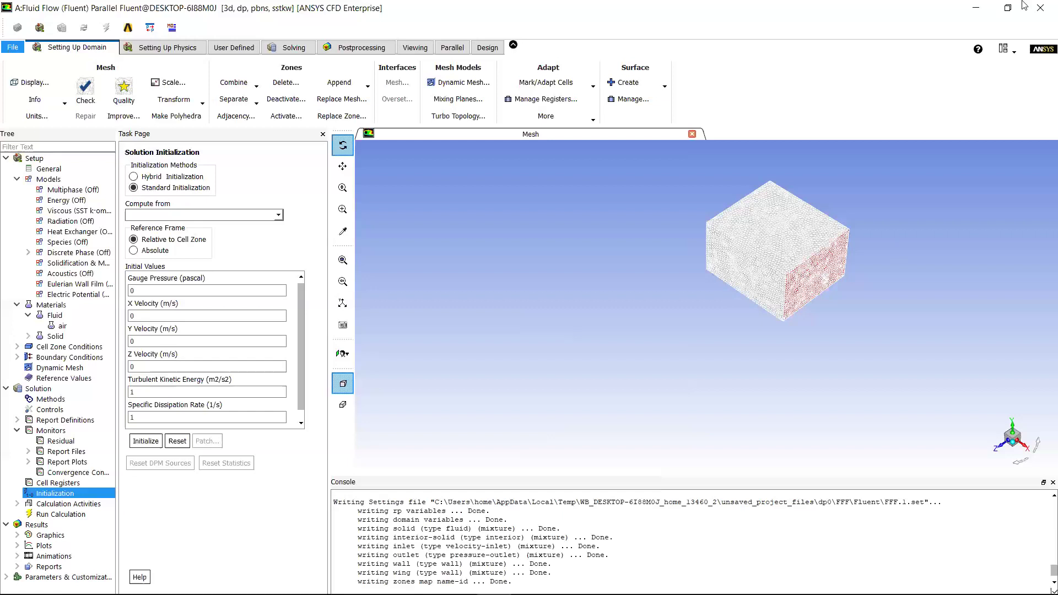
left_click(134, 177)
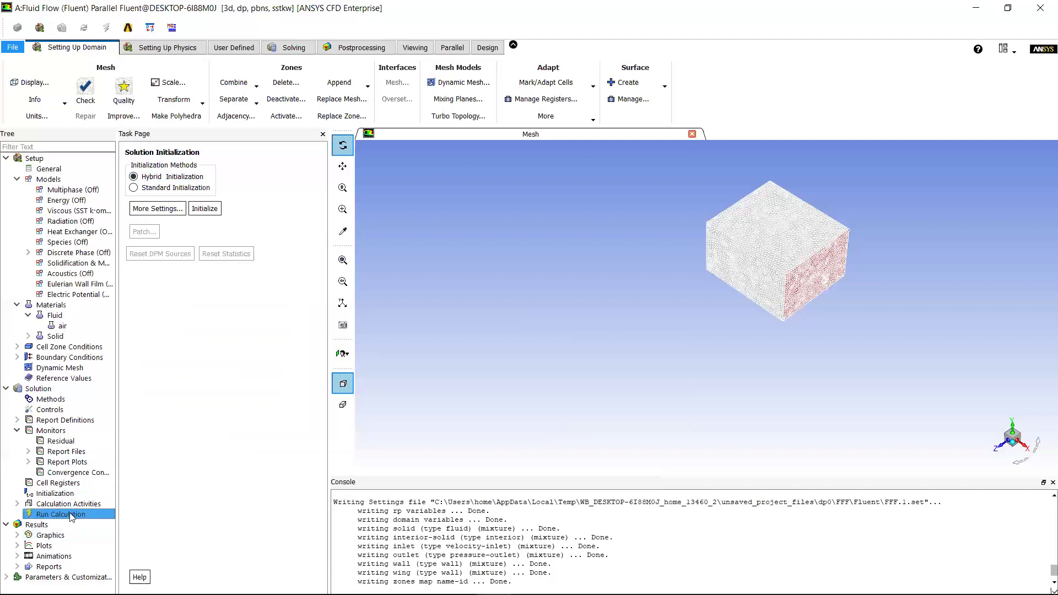
Set the number of iterations for the calculation run to 1000.
left_click(69, 515)
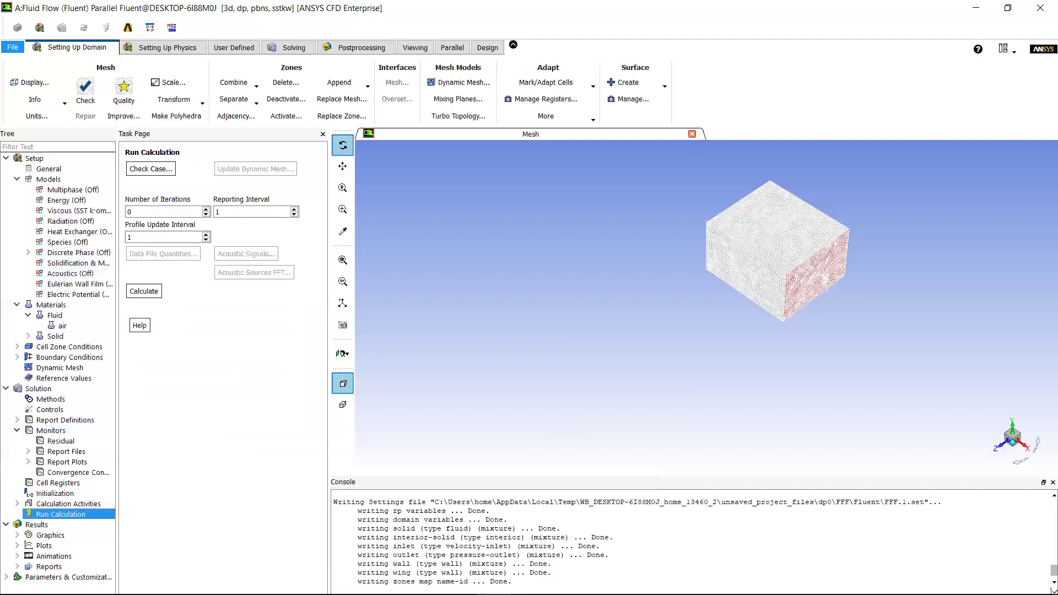
left_click(224, 210)
left_click_drag(134, 212, 8, 199)
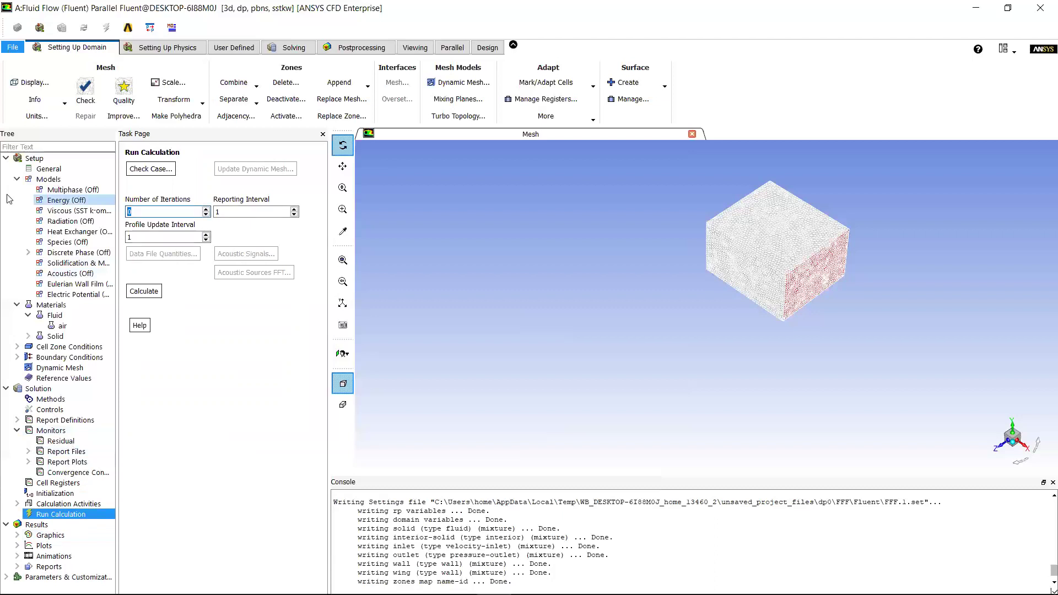
type("1000")
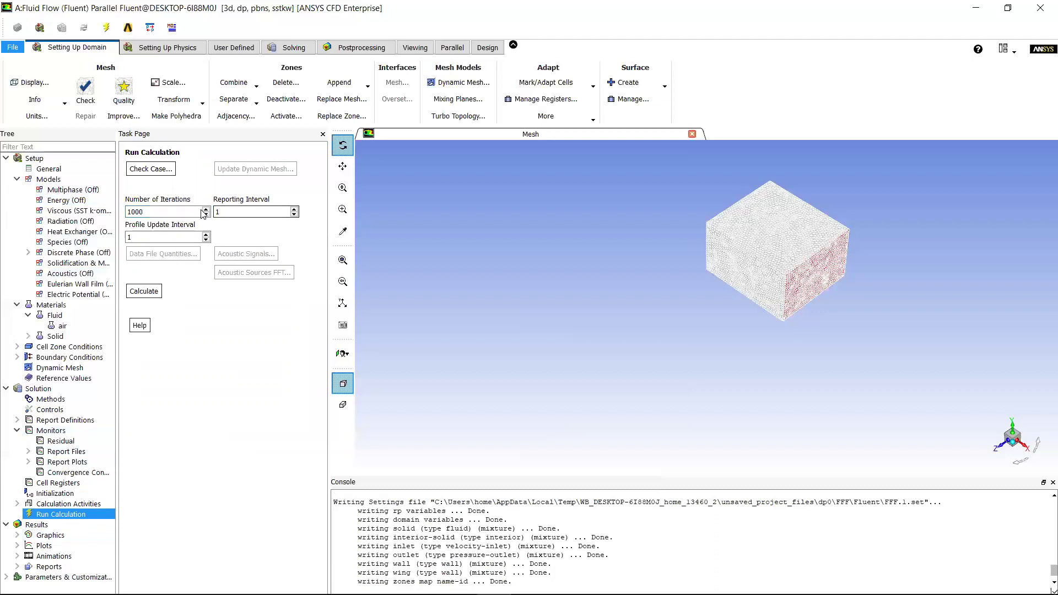
left_click(217, 212)
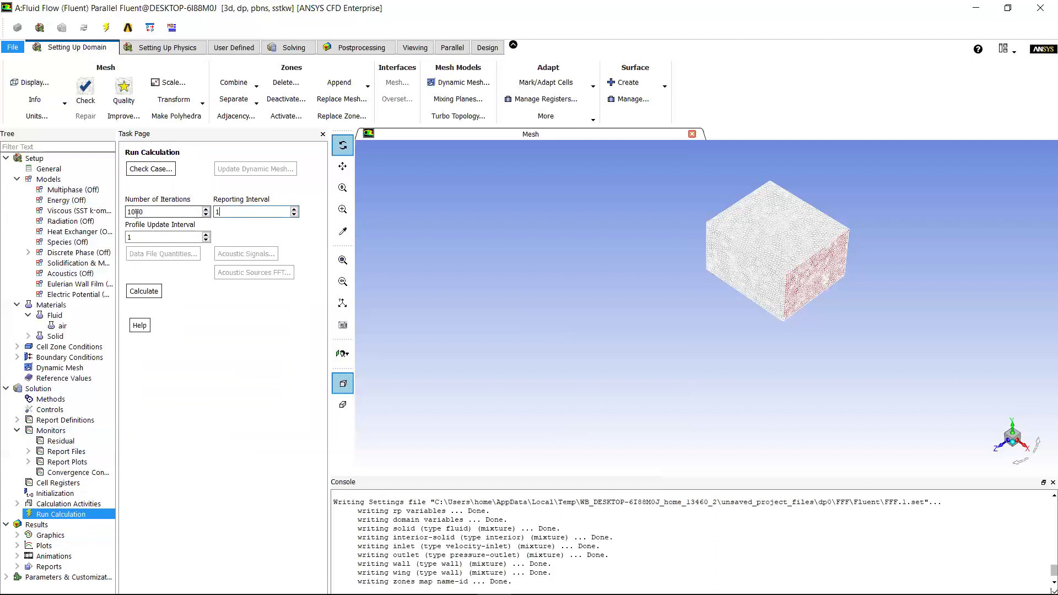
Start the calculation and agree to initialize the case first.
mouse_move(557, 573)
left_click(148, 295)
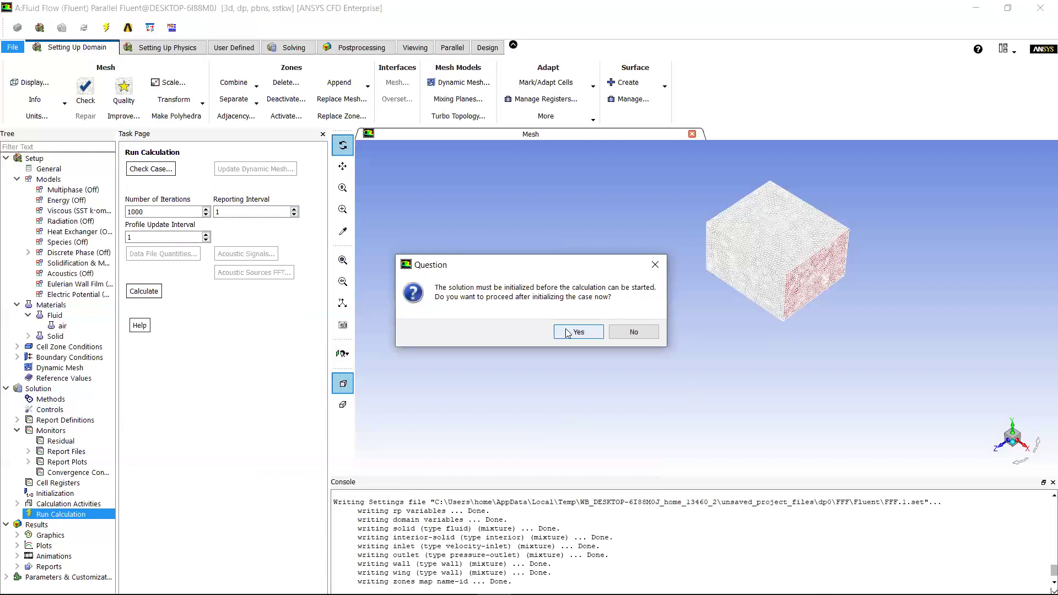
left_click(593, 334)
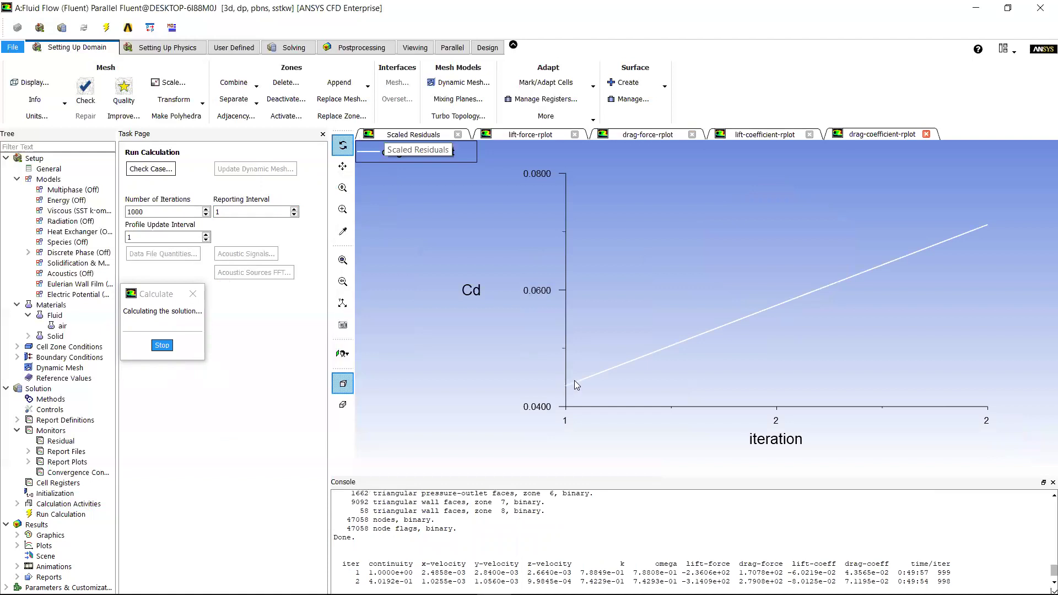
Examine the lift-force, drag-force, lift-coefficient, drag-coefficient and scaled residuals plots and the console's iteration history while the solution is calculating.
left_click(540, 137)
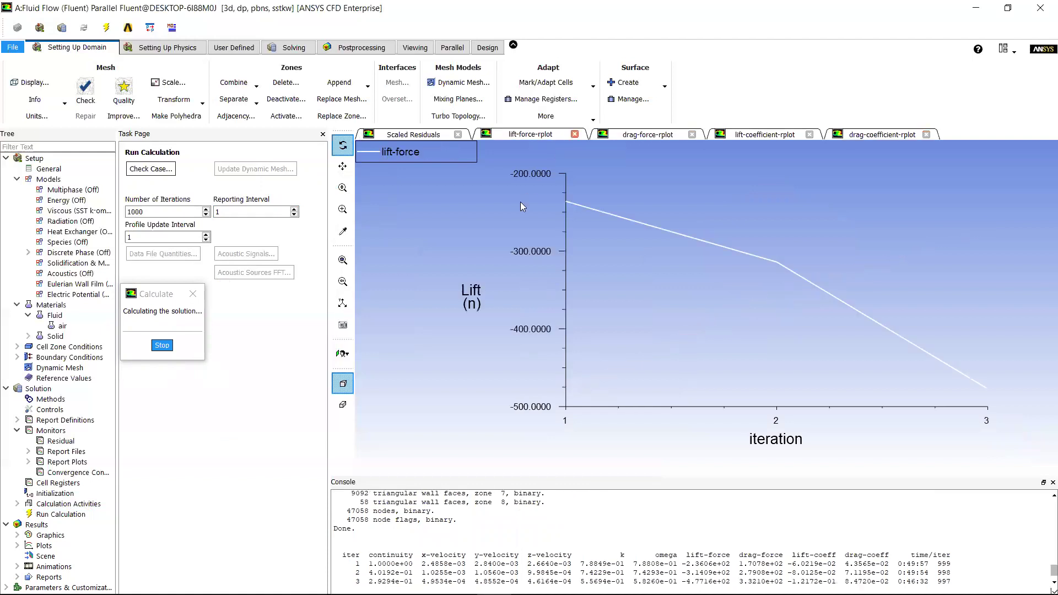
left_click(635, 134)
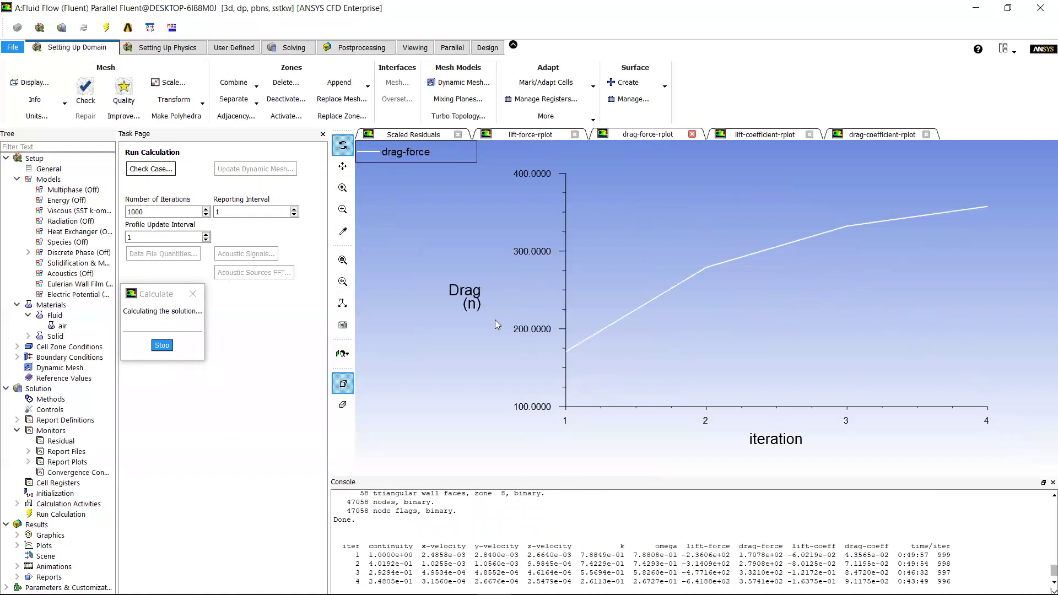
left_click(759, 136)
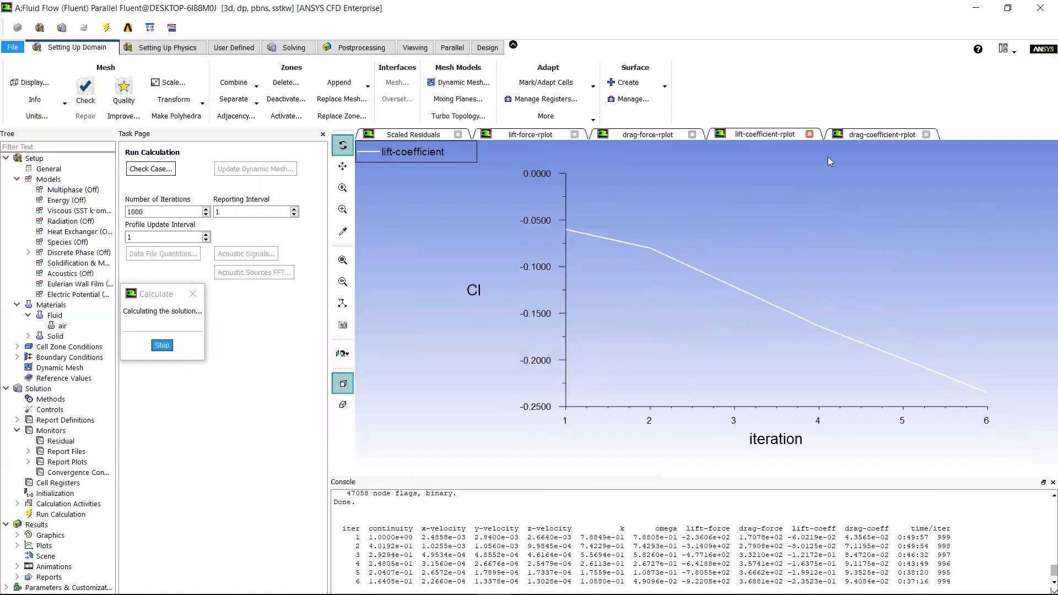
left_click(862, 135)
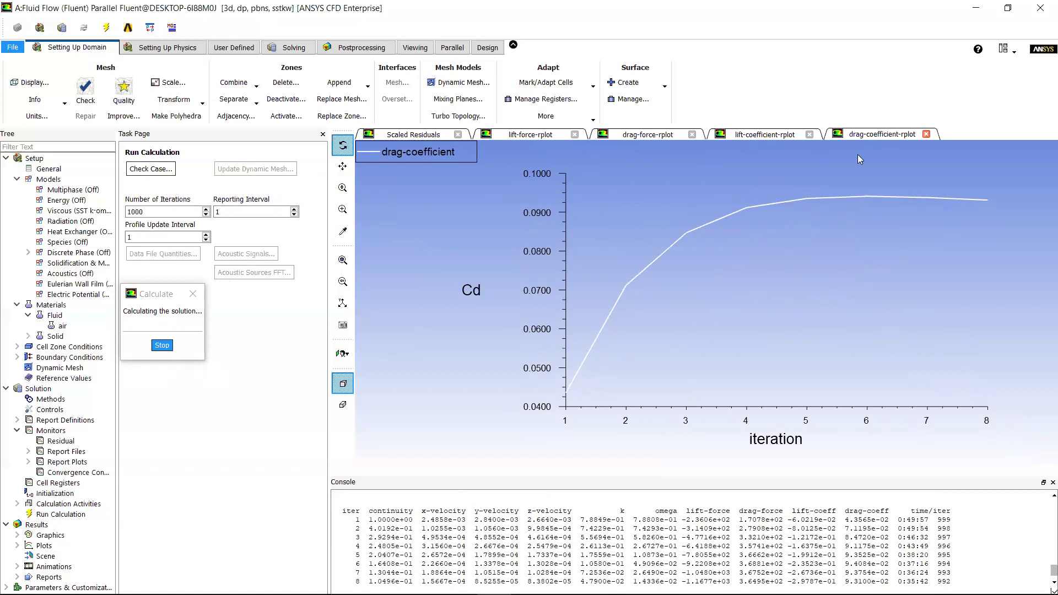
left_click(420, 136)
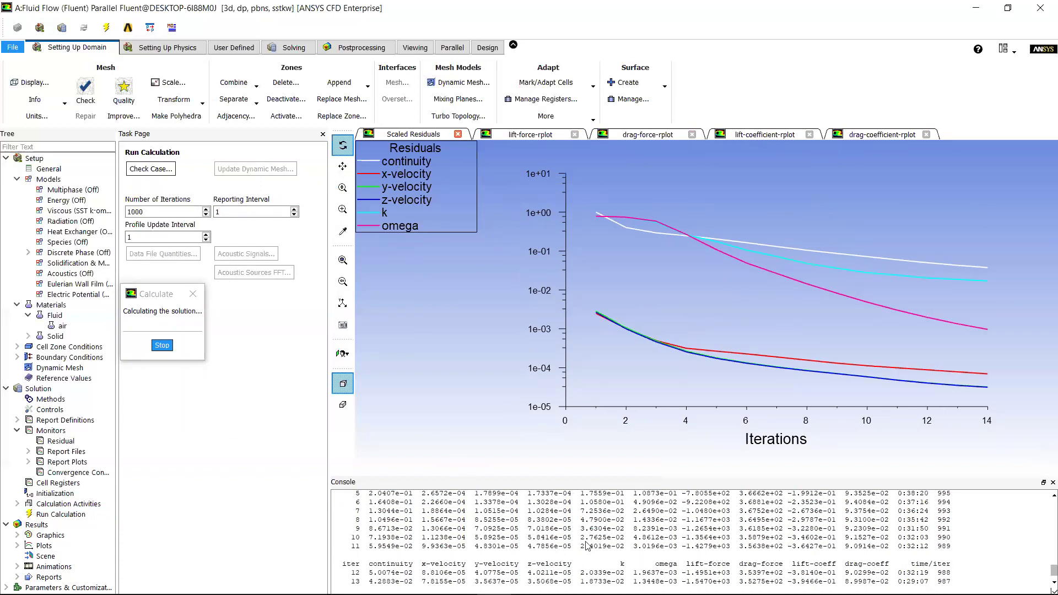
scroll(553, 544, "up", 10)
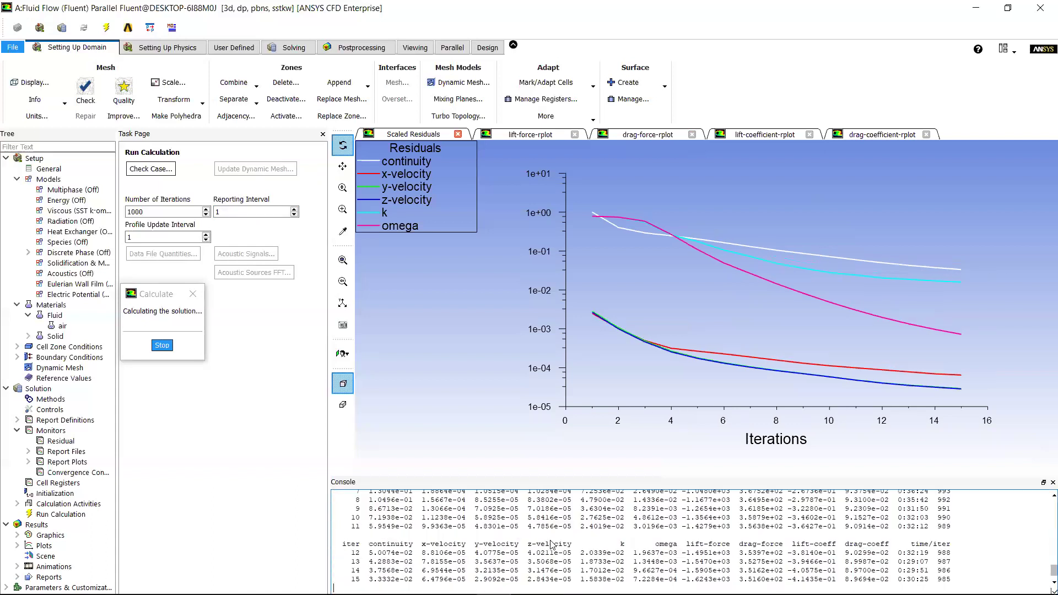
scroll(553, 545, "up", 5)
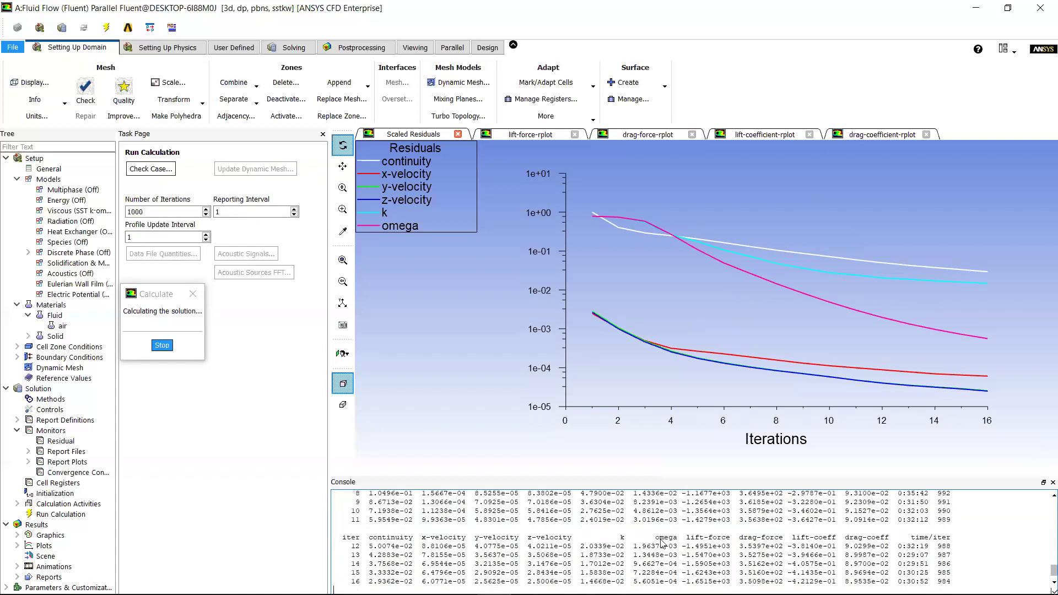
scroll(662, 543, "up", 3)
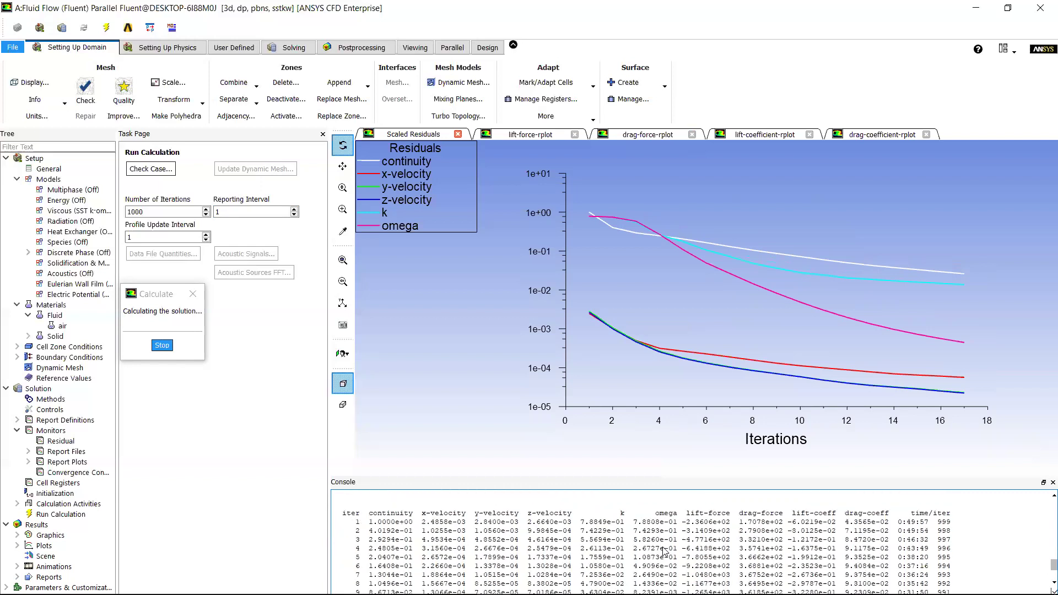
Examine the lift-force, drag-force and coefficient columns of the console's iteration table while the calculation runs.
scroll(760, 515, "up", 5)
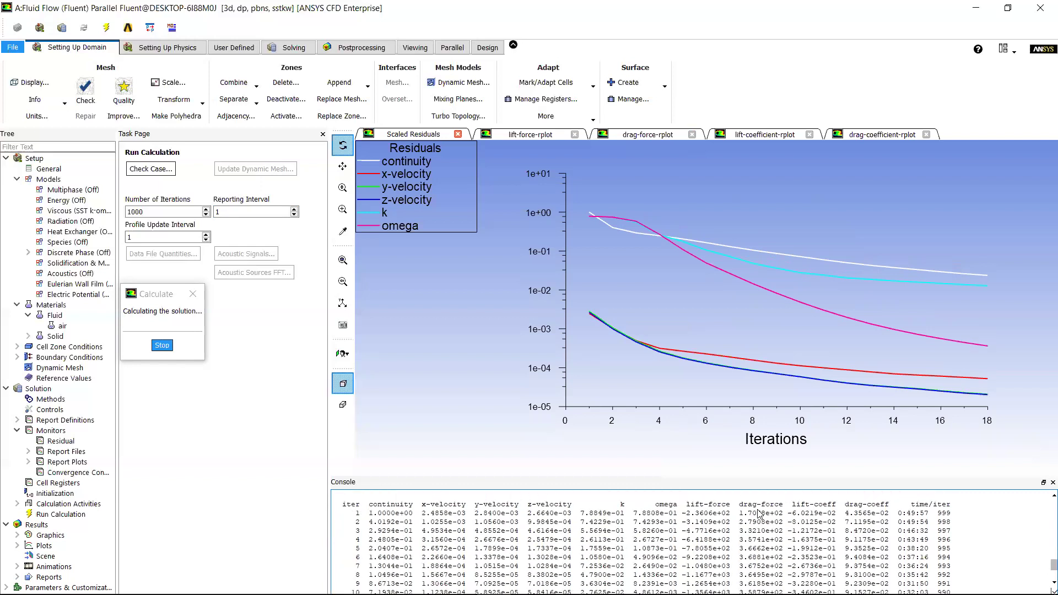
scroll(780, 512, "down", 3)
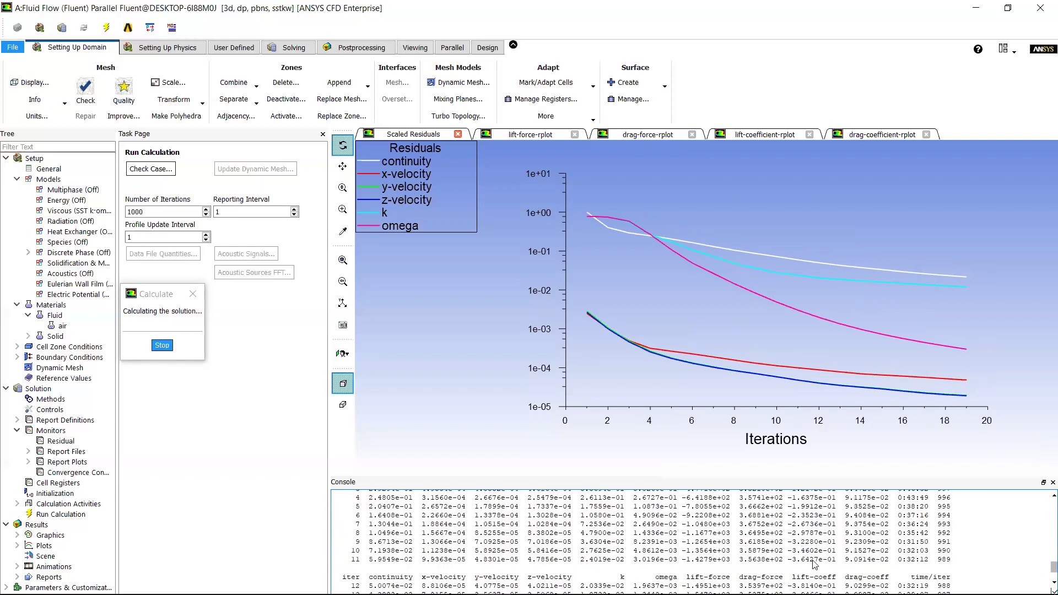
scroll(789, 528, "down", 3)
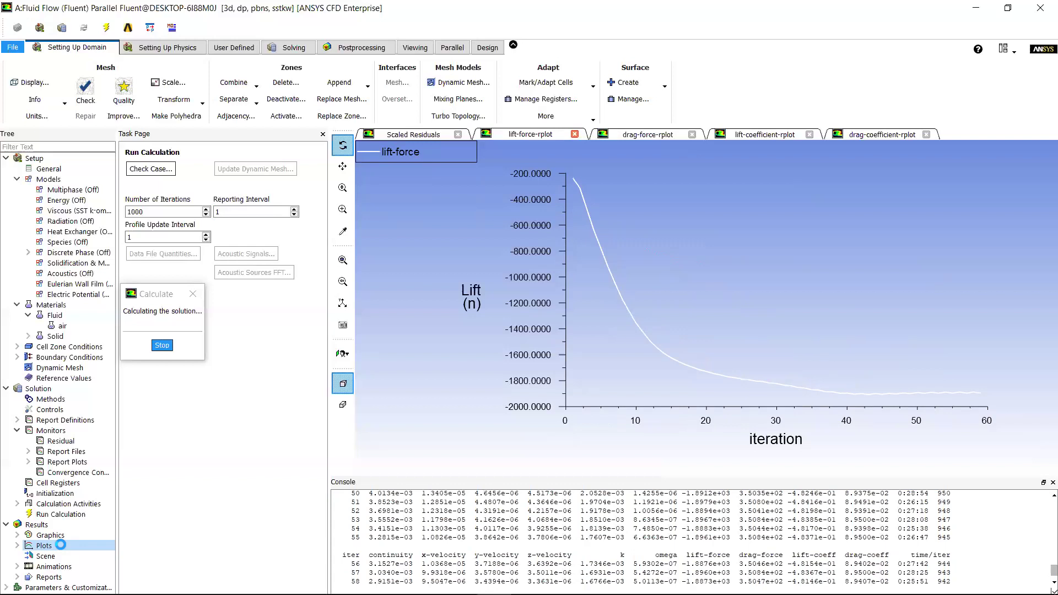
Switch to the Conditions notes in Notepad and review the wing and domain dimensions and the k-Omega SST turbulence model entry.
mouse_move(358, 589)
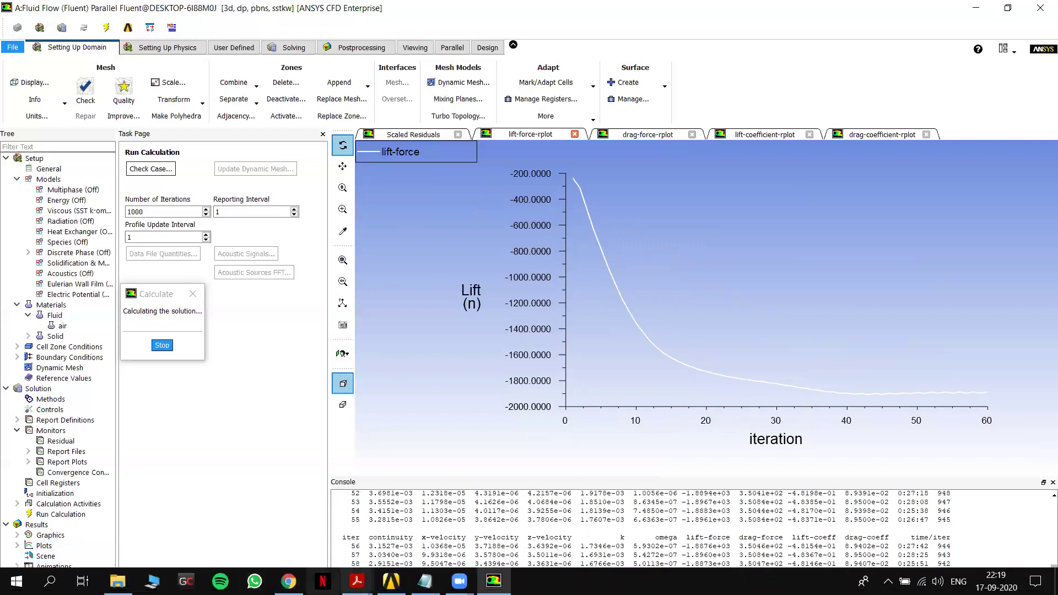
left_click(424, 581)
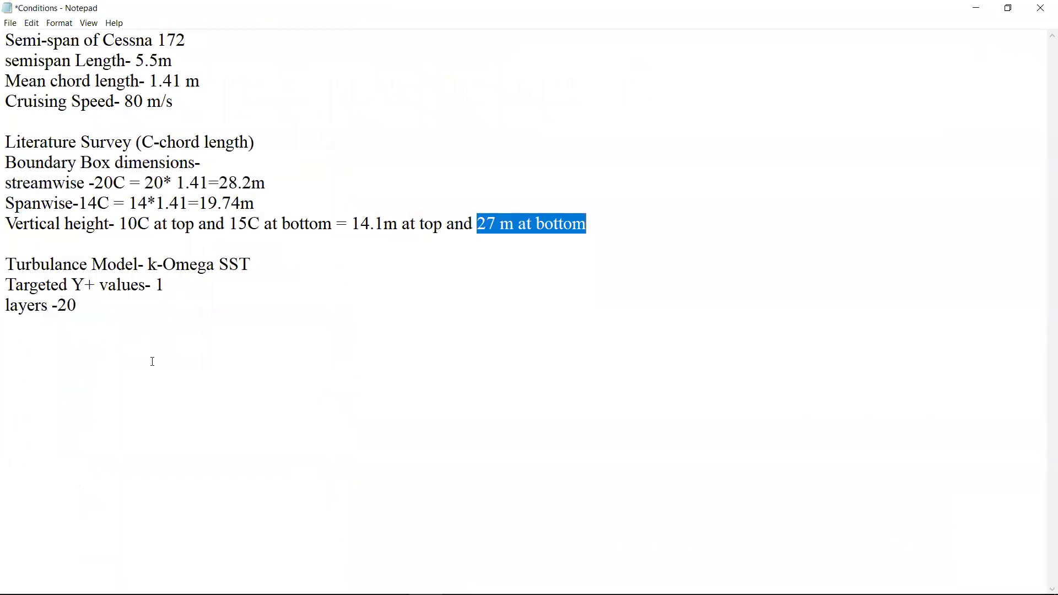
left_click(764, 370)
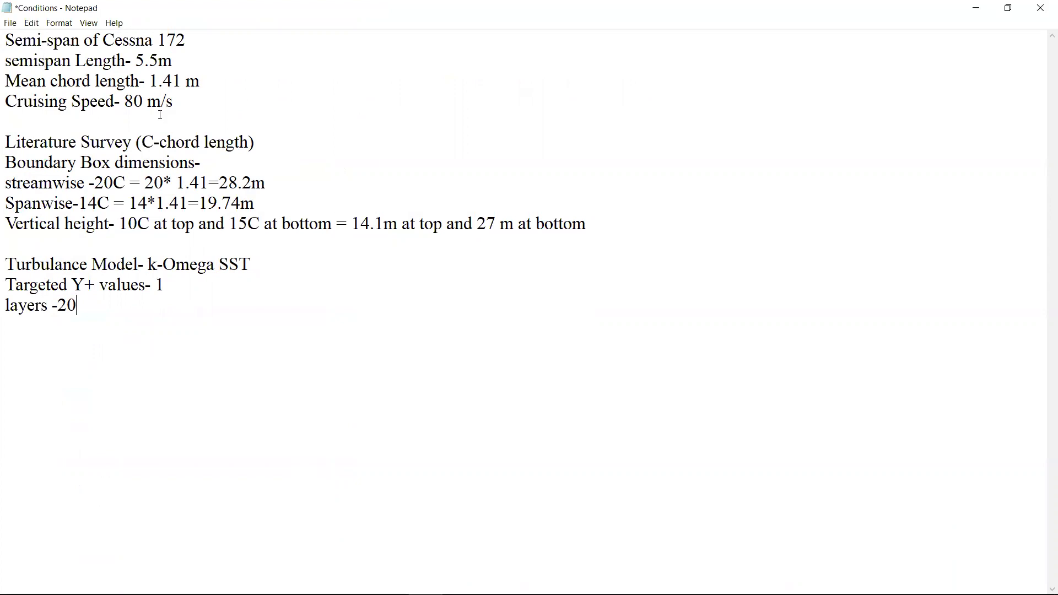
left_click_drag(611, 229, 6, 33)
left_click(204, 294)
left_click_drag(148, 267, 264, 264)
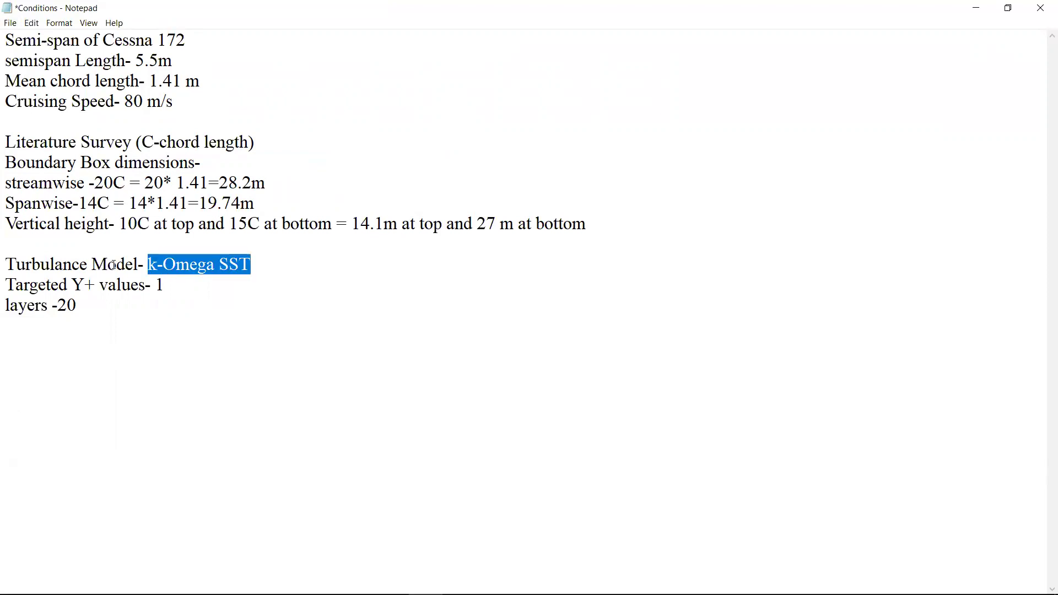
left_click(150, 266)
left_click_drag(149, 267, 255, 265)
left_click(445, 324)
Switch to Chrome, search Google for "y+ values for k omega SST" and look through the results.
left_click(289, 582)
left_click(406, 284)
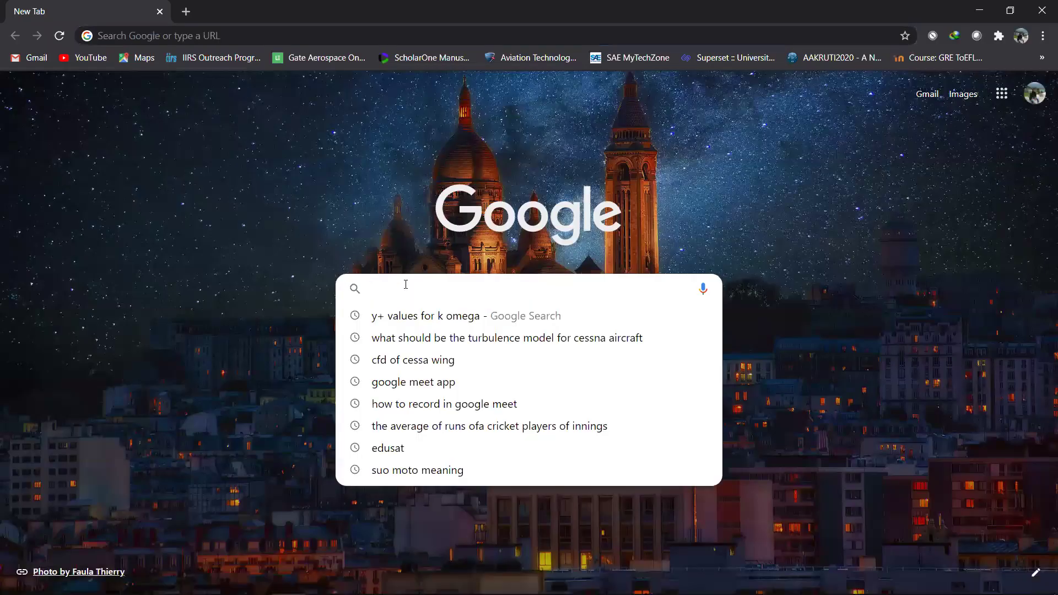
left_click(401, 316)
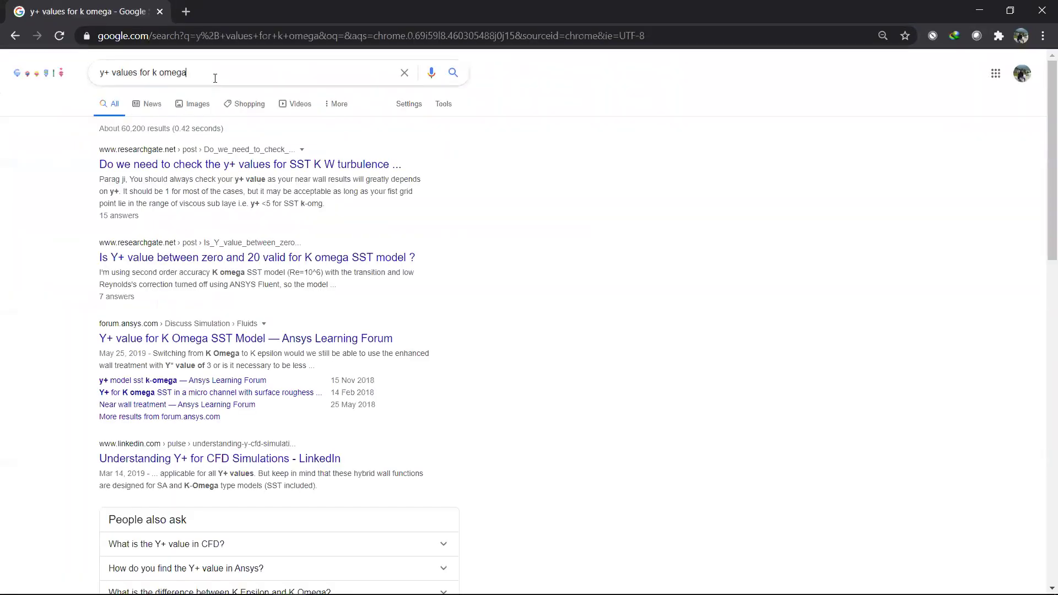
type("SST")
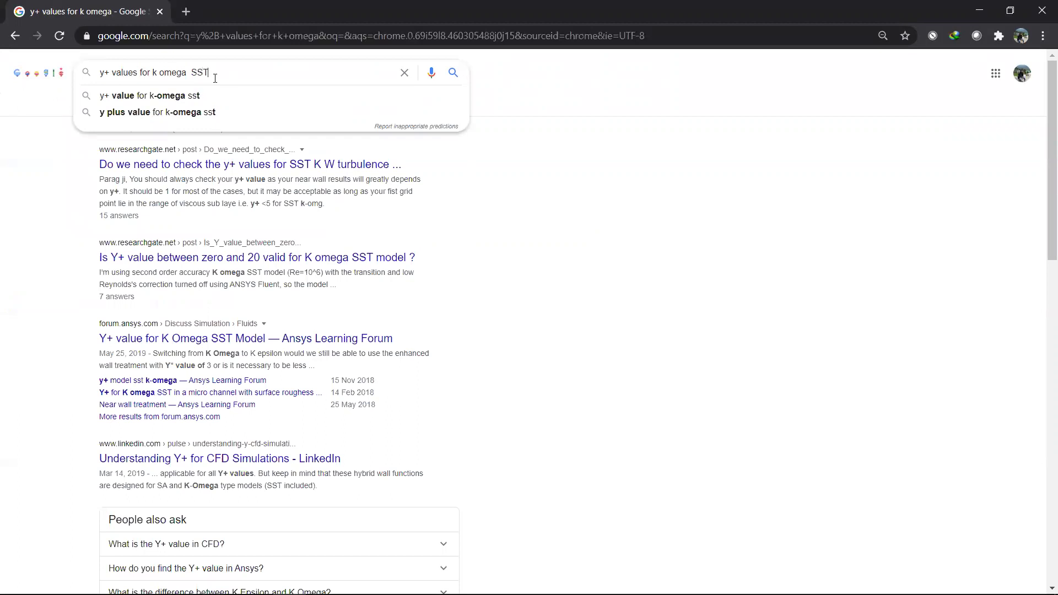
key("Return")
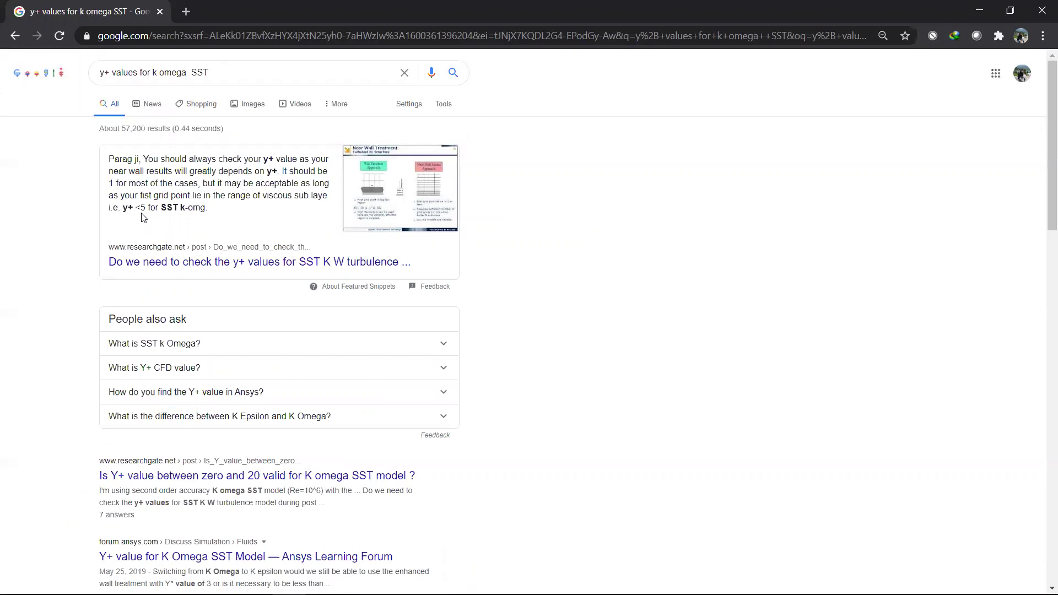
scroll(142, 218, "down", 3)
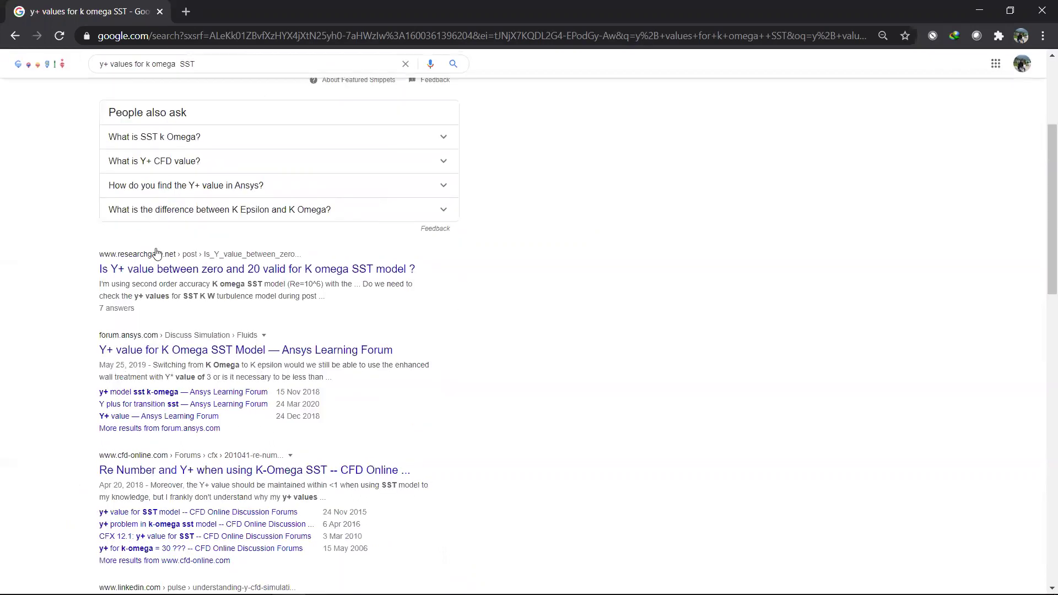
scroll(165, 287, "down", 3)
scroll(306, 325, "up", 7)
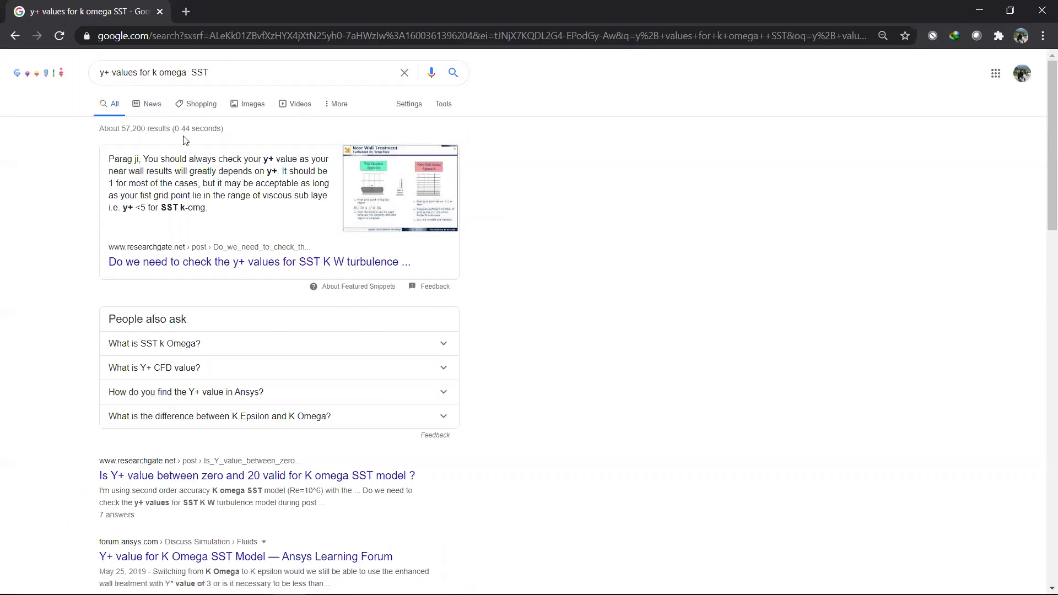
View the image results, enlarge the "Flow Over a Flat Plate" boundary-layer diagram, and return to the web results.
left_click(247, 106)
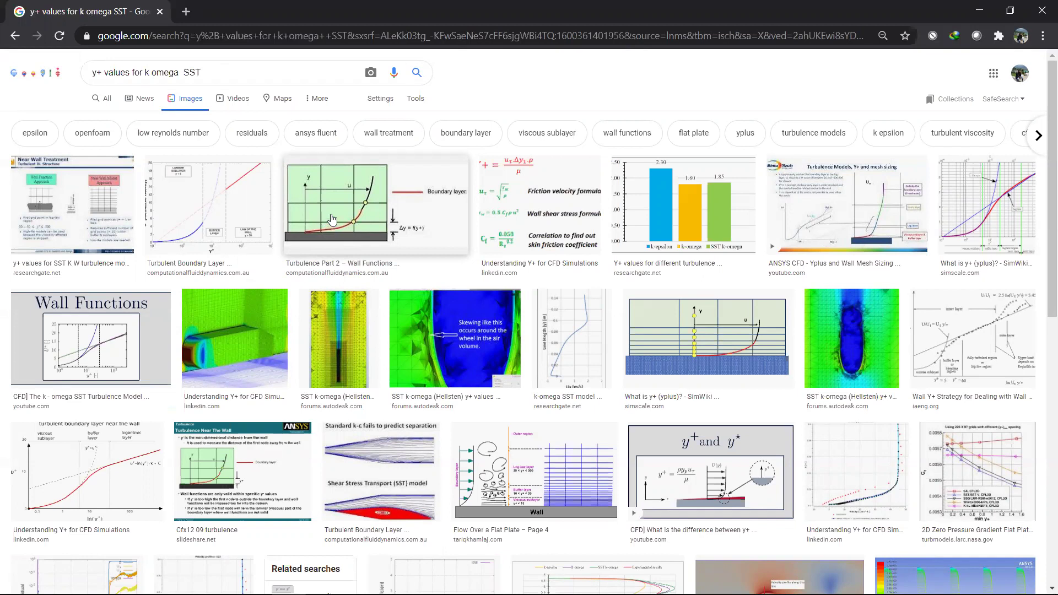
left_click(587, 473)
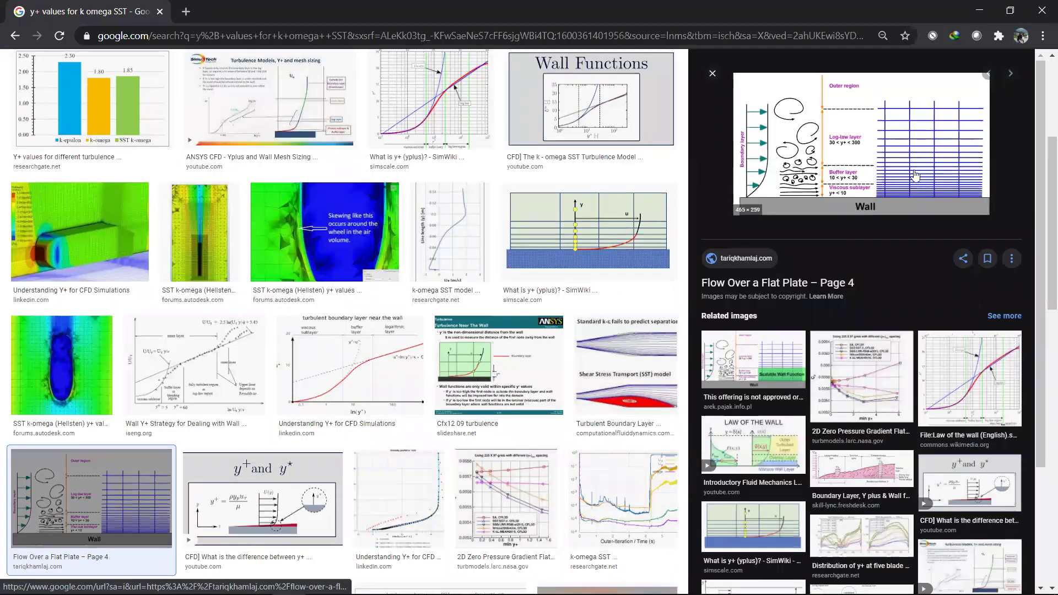
left_click(15, 35)
scroll(6, 77, "up", 5)
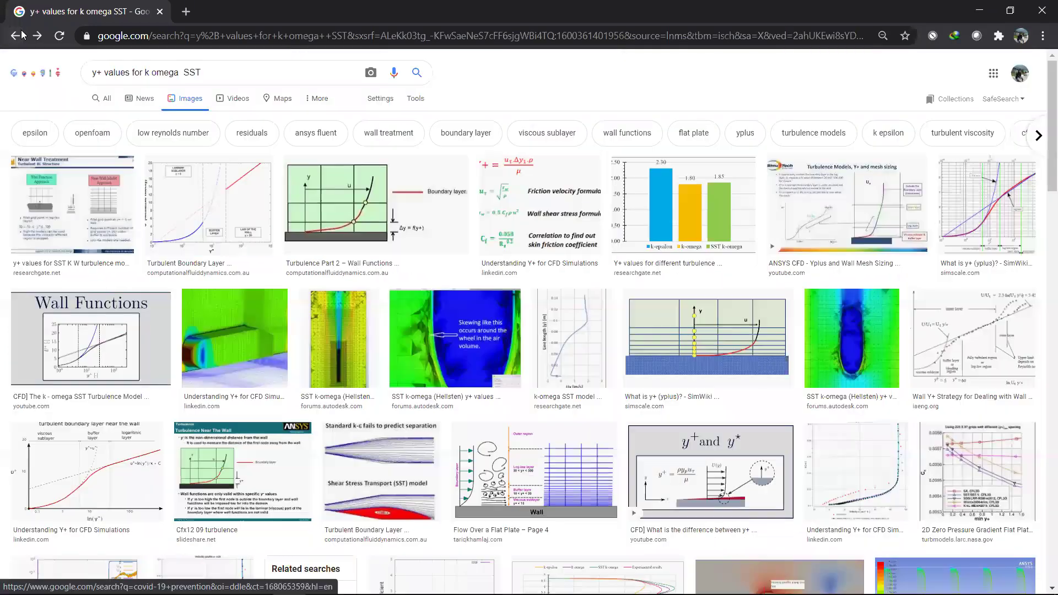
key("alt+Left")
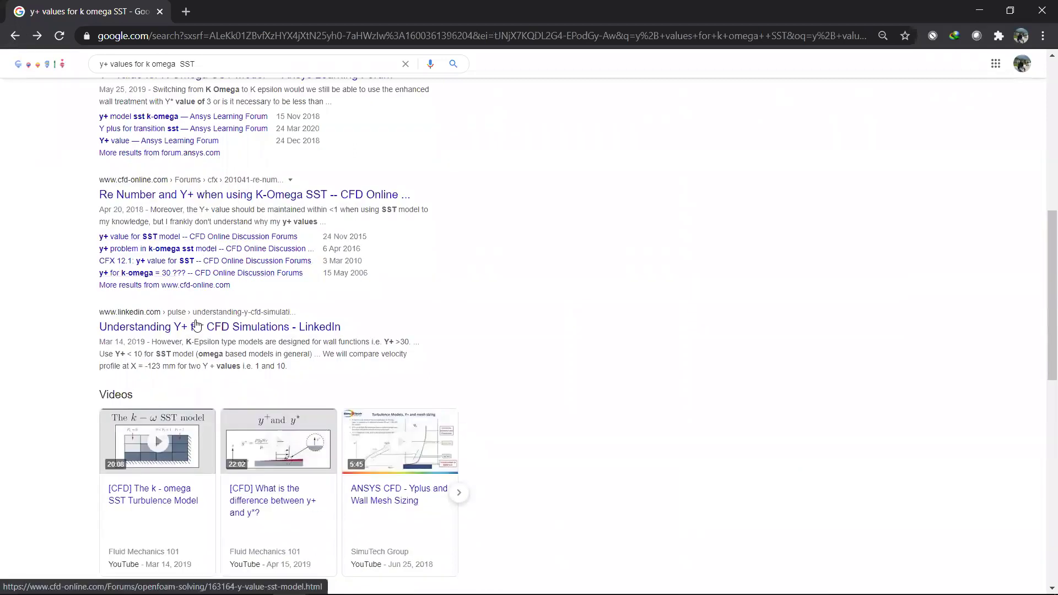
scroll(189, 296, "down", 5)
scroll(205, 163, "up", 9)
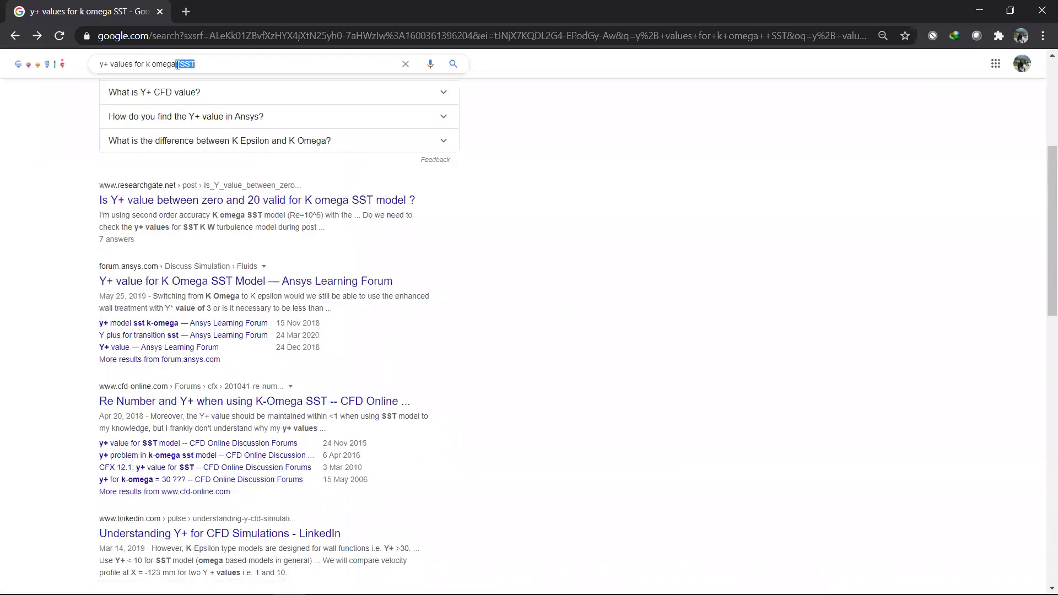
Remove SST from the query and search for "y+ values for k omega".
left_click(183, 64)
key("BackSpace")
key("BackSpace")
key("BackSpace")
key("BackSpace")
key("BackSpace")
key("Return")
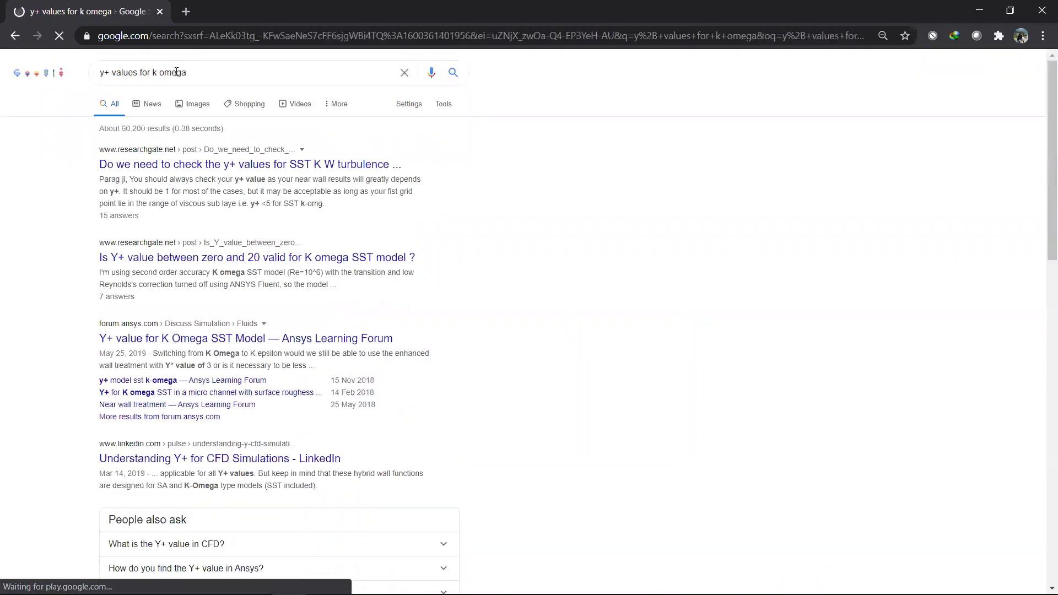
Read the search result snippets, including the Ansys forum and Reddit entries, for the y+ recommended with k-omega SST.
scroll(236, 352, "down", 1)
scroll(236, 353, "down", 2)
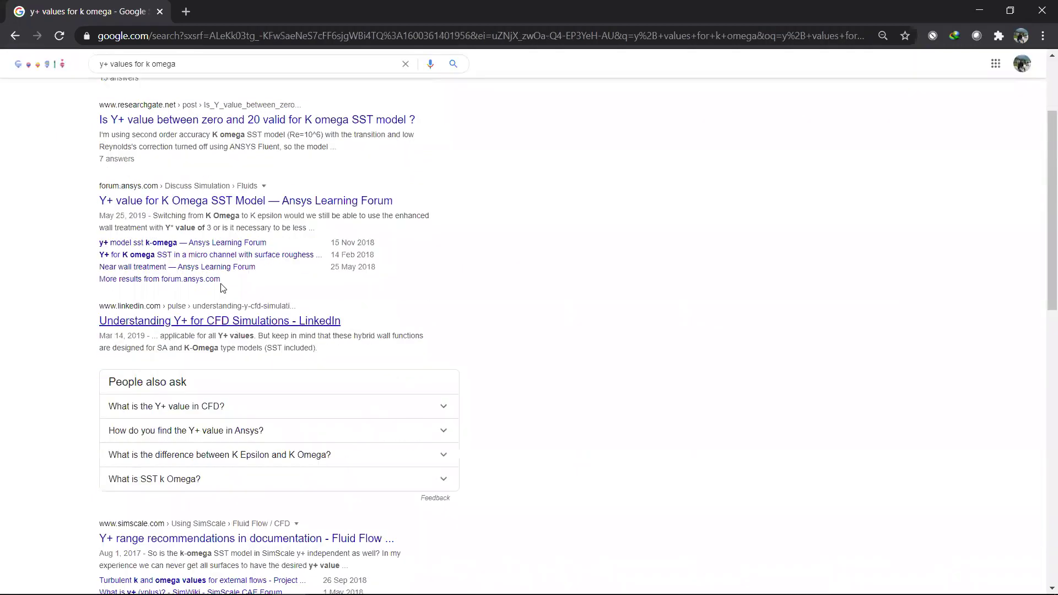
left_click_drag(214, 226, 207, 226)
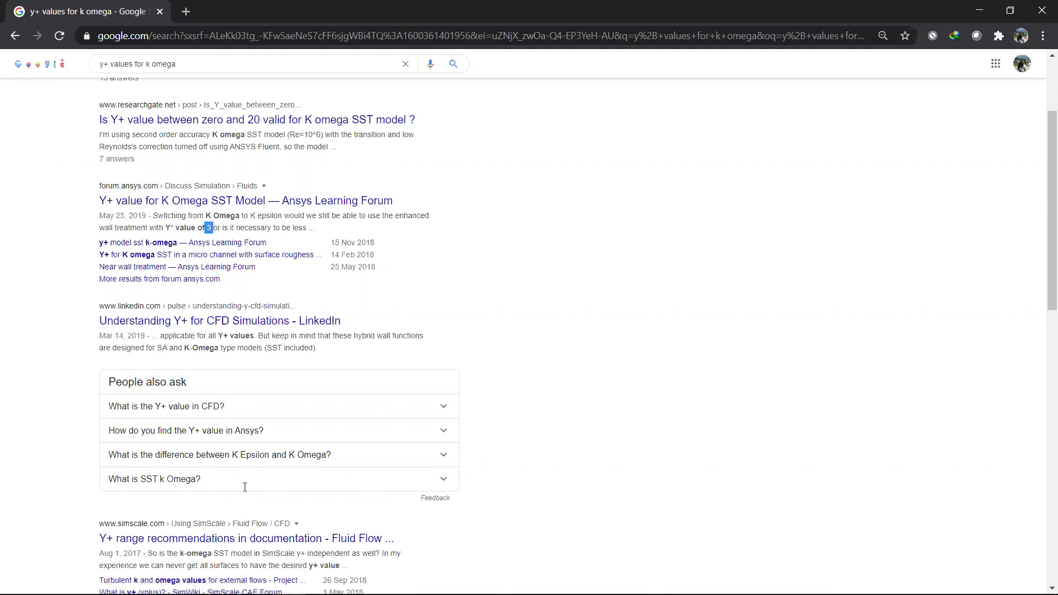
scroll(246, 485, "down", 5)
scroll(289, 327, "down", 4)
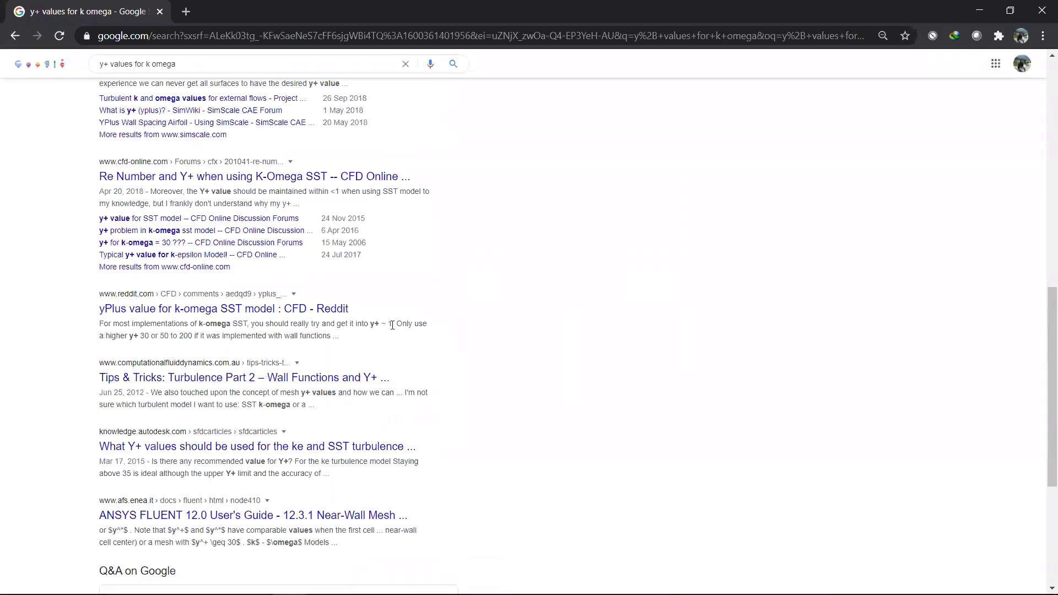
left_click_drag(393, 324, 375, 324)
scroll(349, 350, "up", 12)
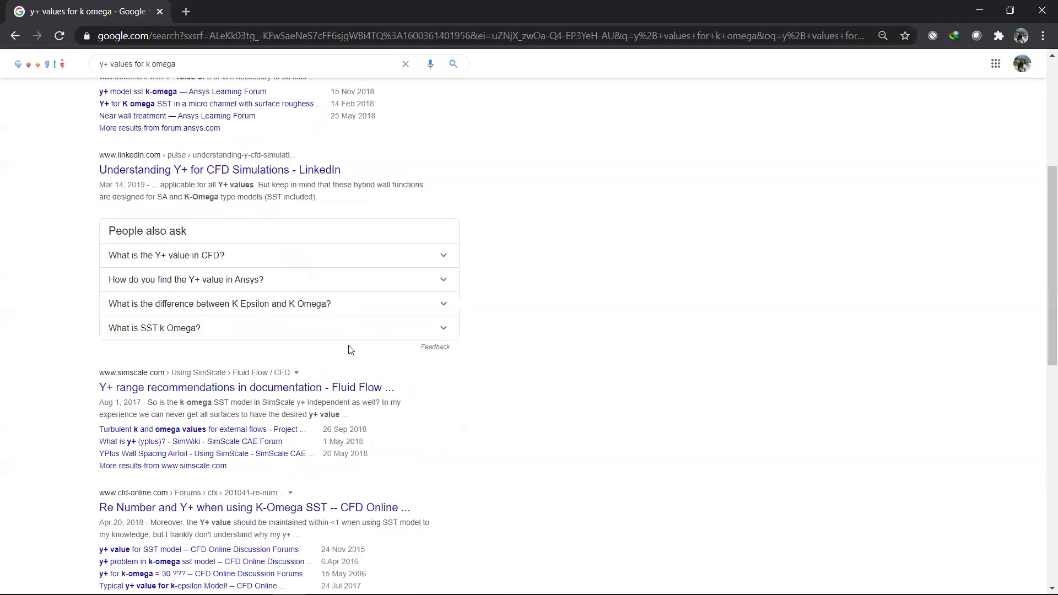
mouse_move(289, 582)
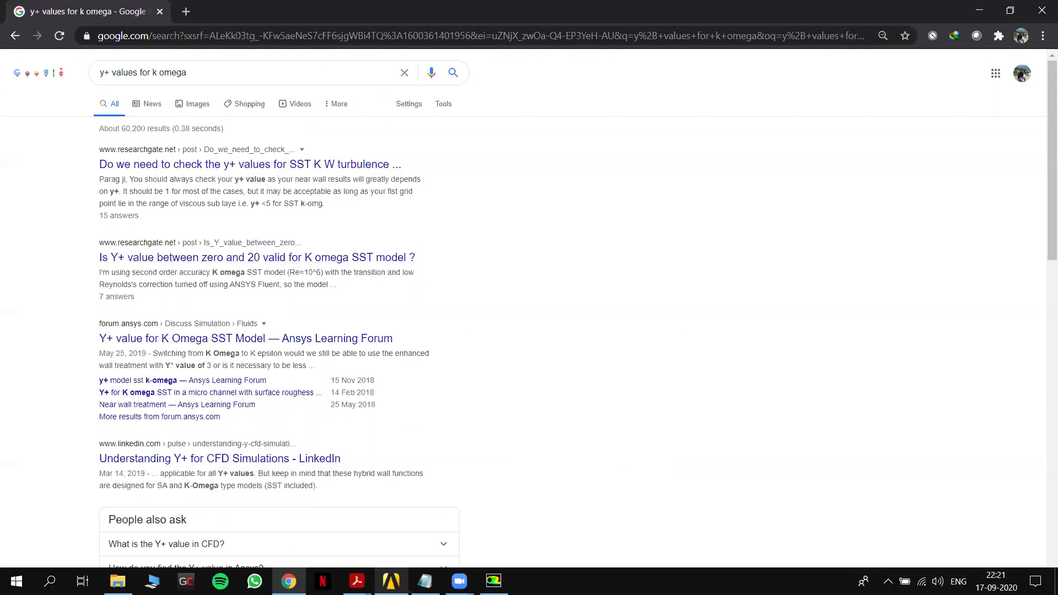
mouse_move(425, 582)
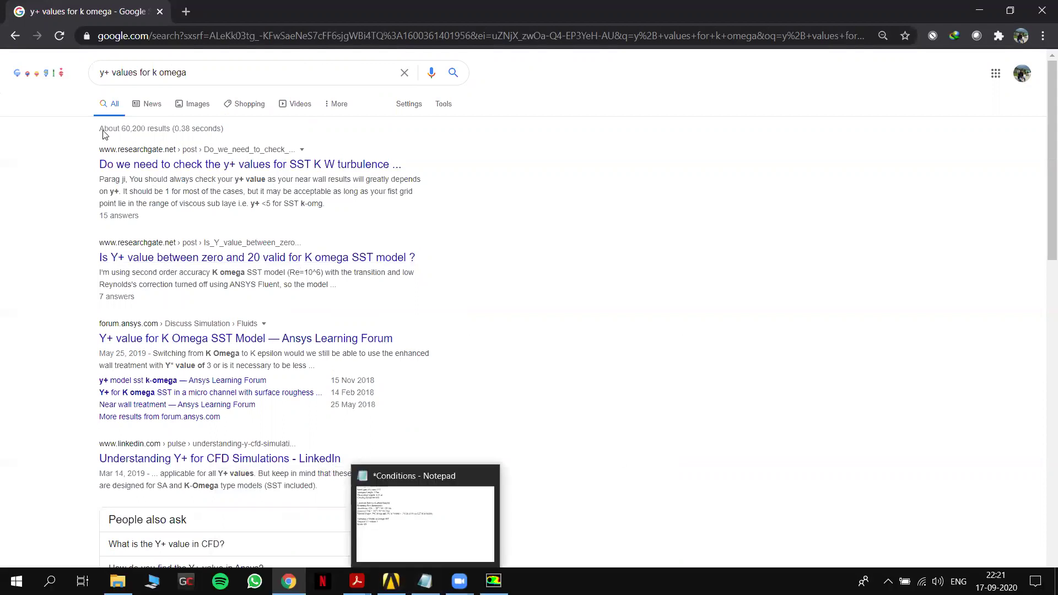
scroll(463, 473, "down", 15)
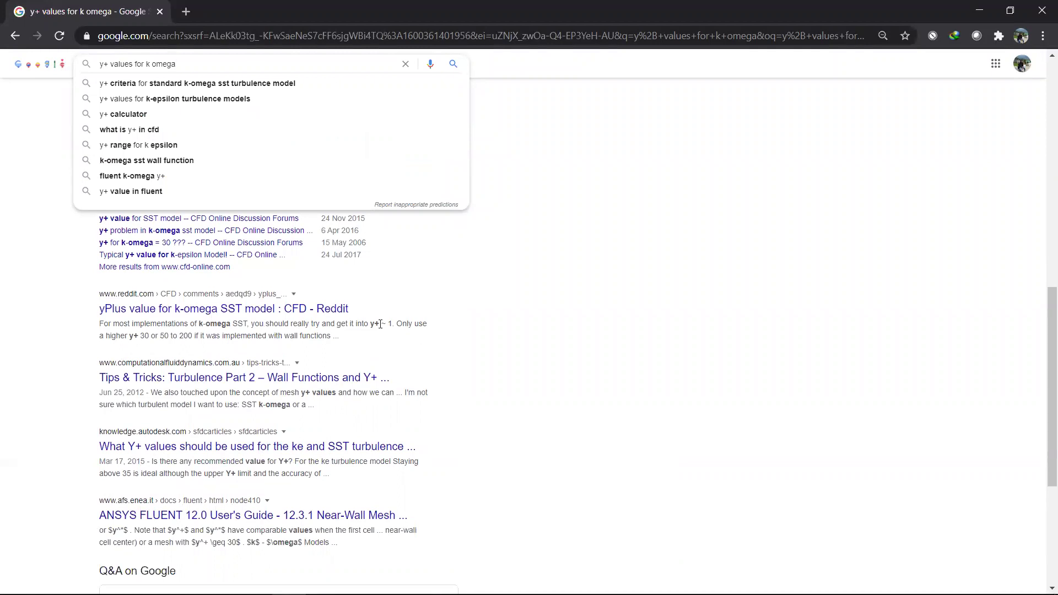
scroll(386, 323, "up", 3)
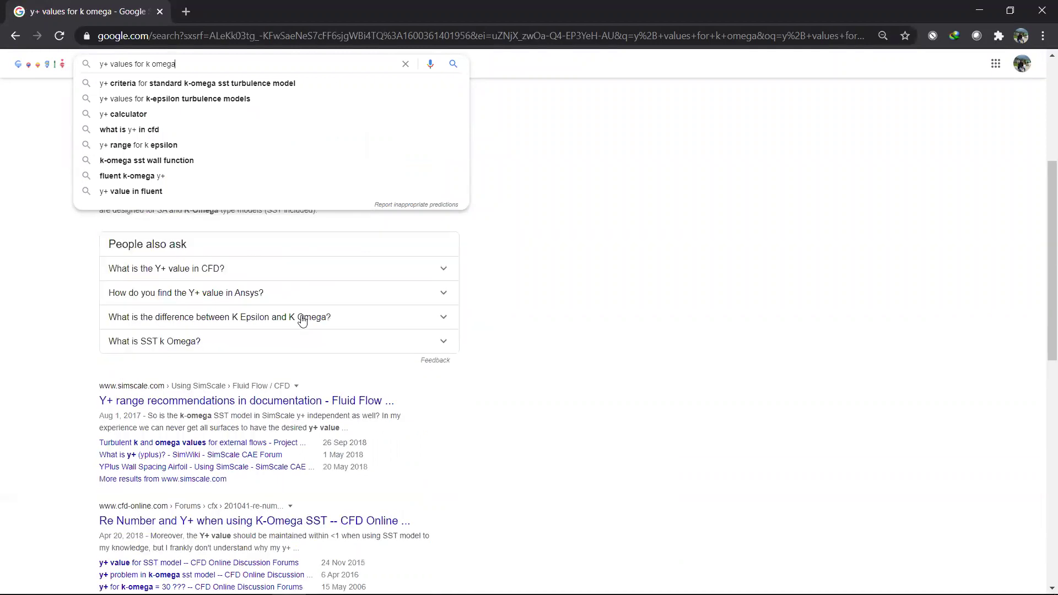
scroll(381, 309, "down", 4)
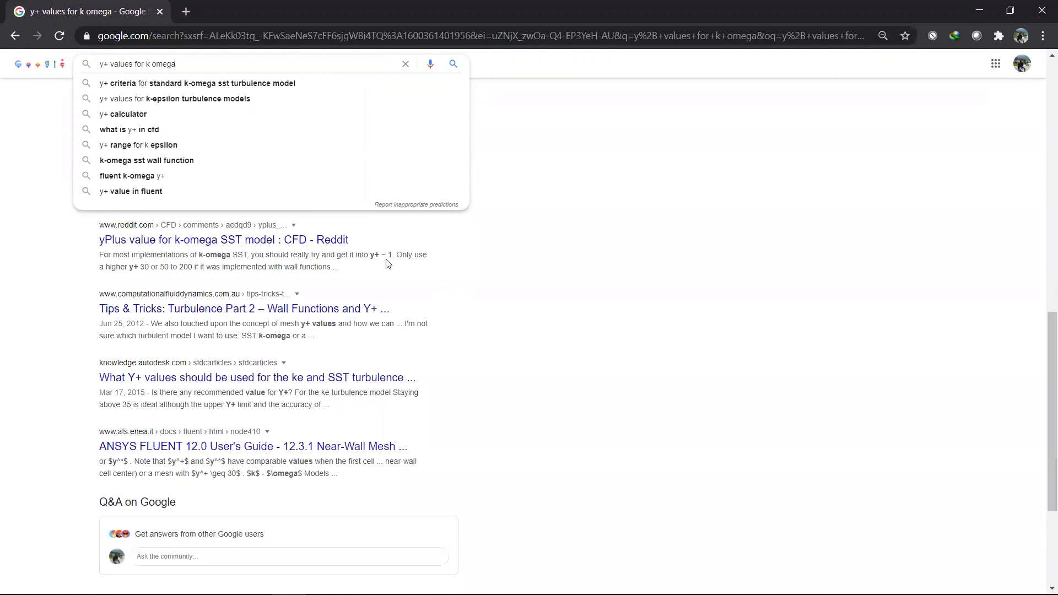
Search for "Y+ calculator" and open Pointwise's Y+ Calculator page.
triple_click(104, 62)
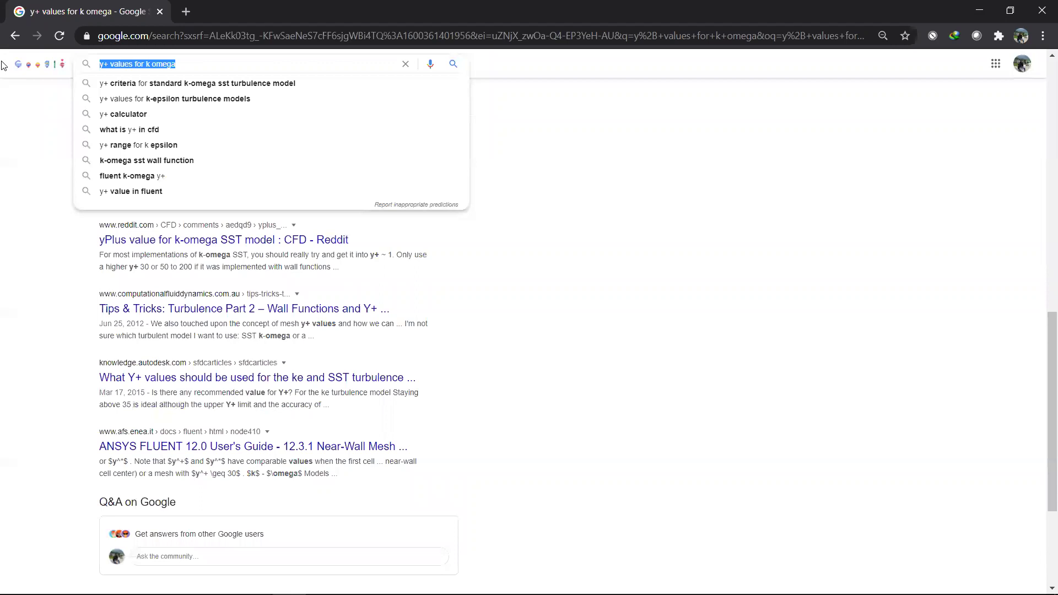
type("Y+ calculator")
key("Return")
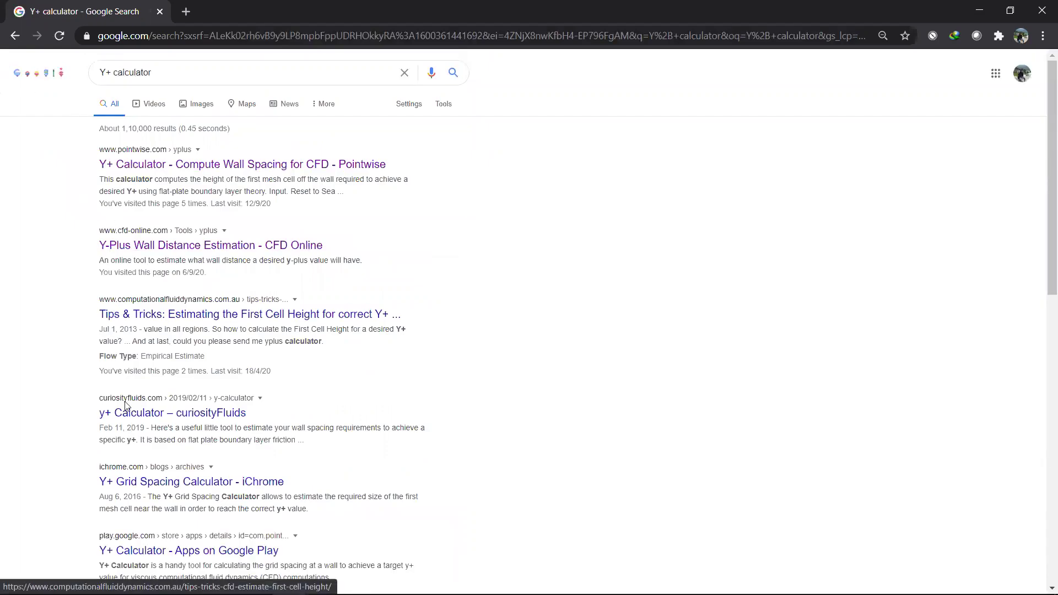
left_click(144, 171)
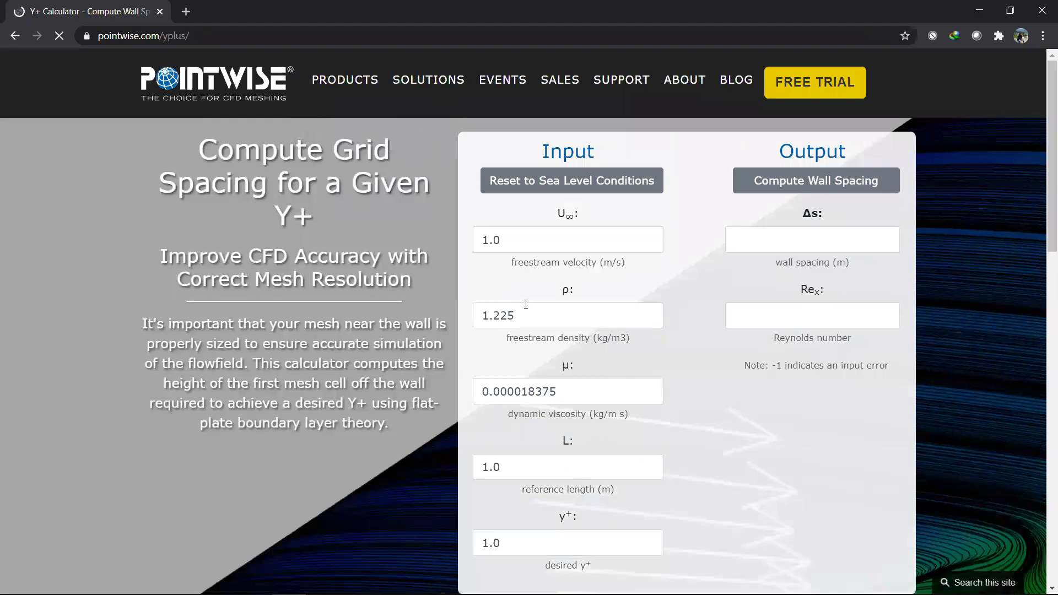
Set the desired y+ to 1 in the grid spacing calculator.
scroll(495, 343, "down", 5)
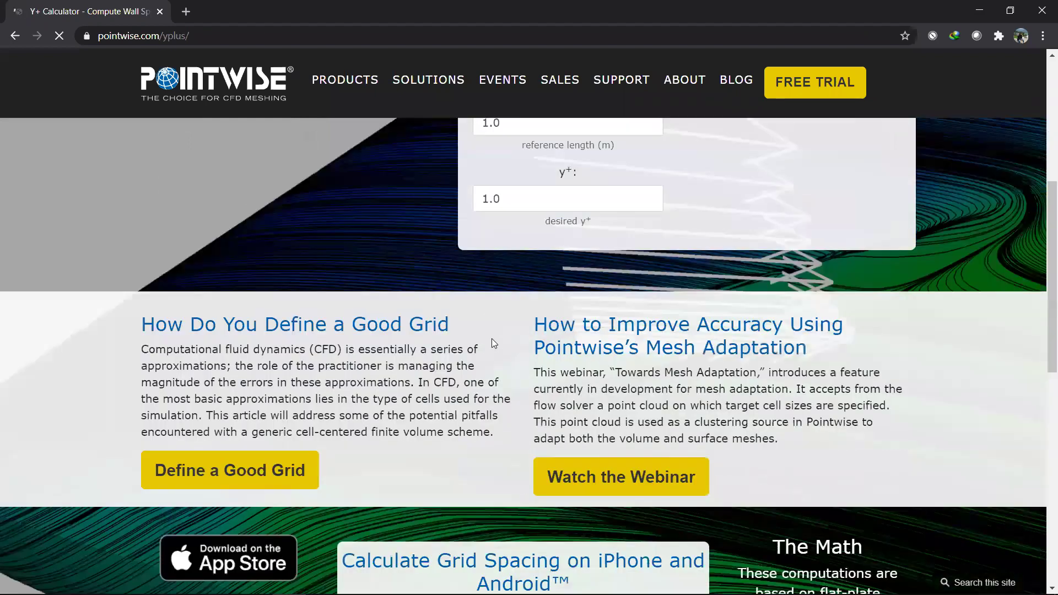
scroll(492, 339, "up", 1)
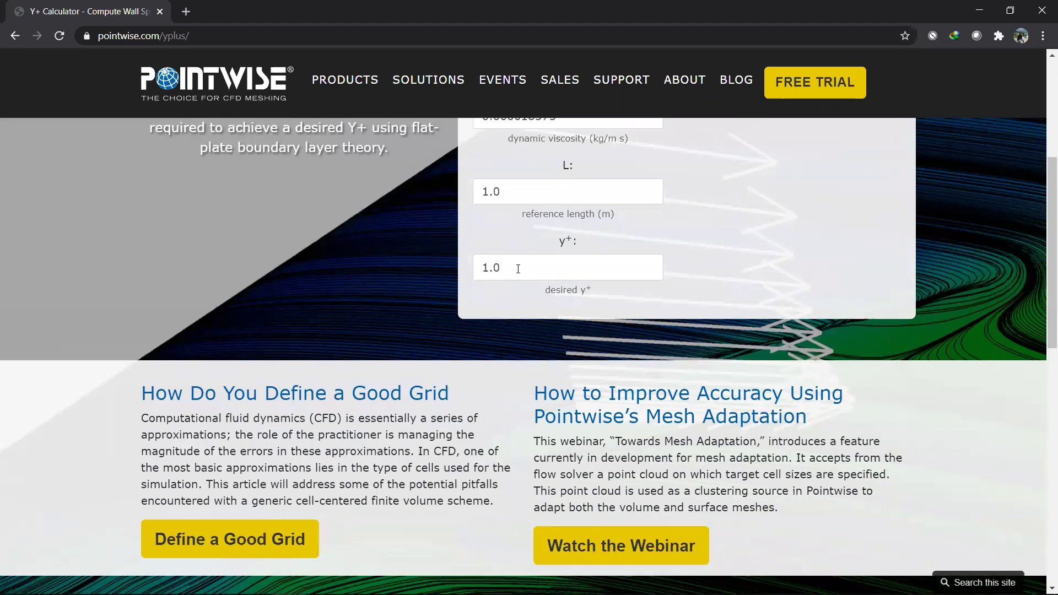
left_click_drag(519, 269, 432, 270)
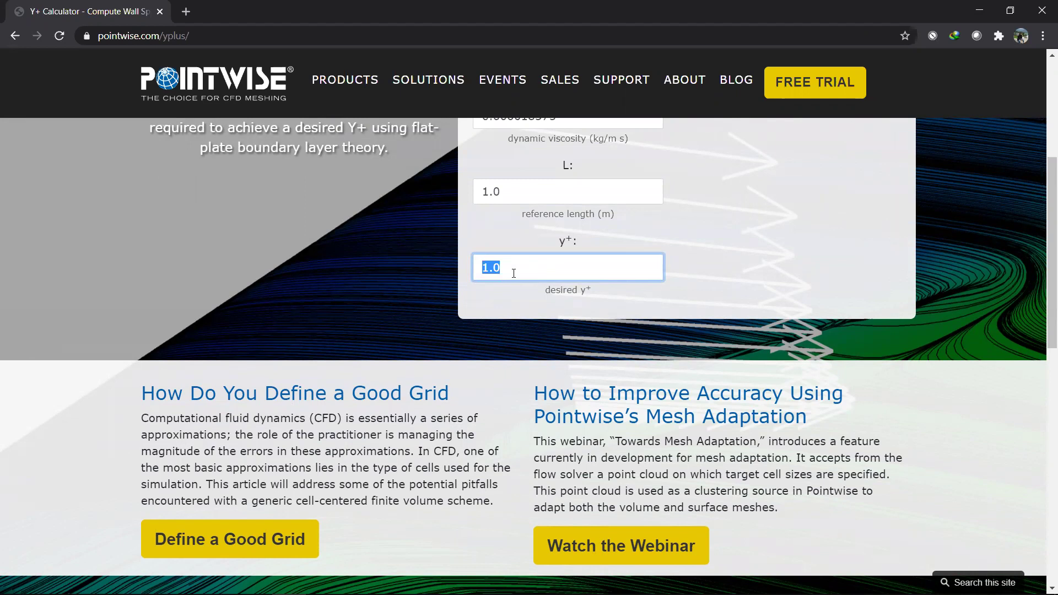
type("1")
scroll(529, 269, "up", 1)
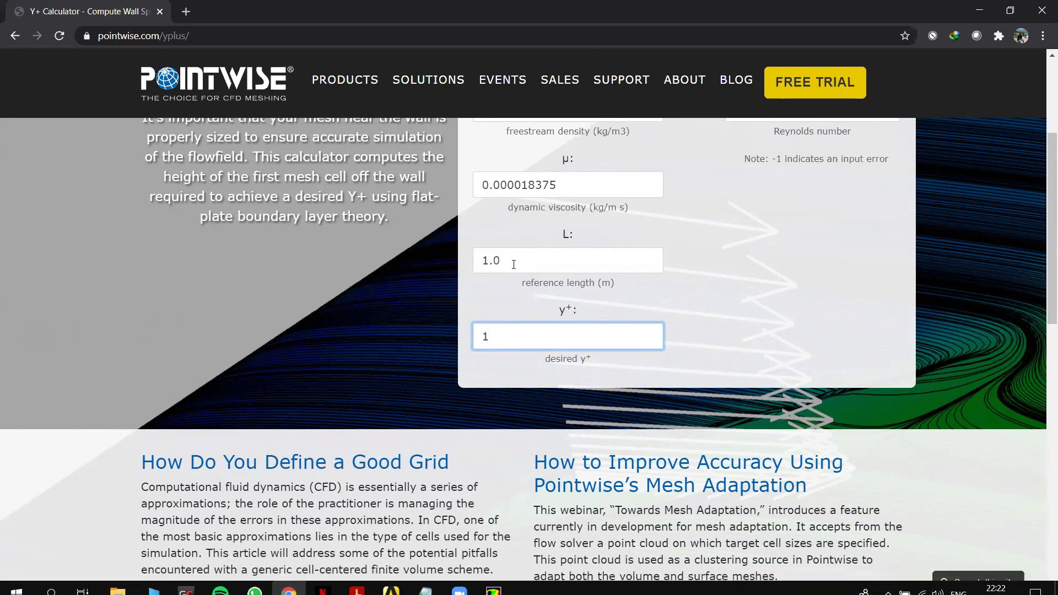
Look up the mean chord length in the Conditions notes and set the calculator's reference length to 1.41 m.
left_click_drag(505, 262, 473, 267)
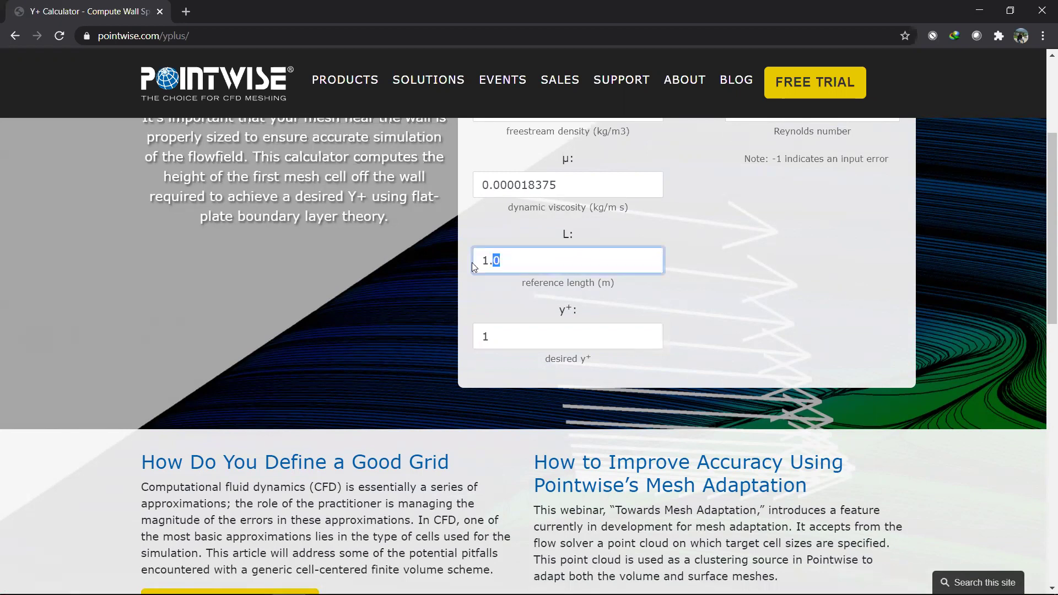
left_click(425, 581)
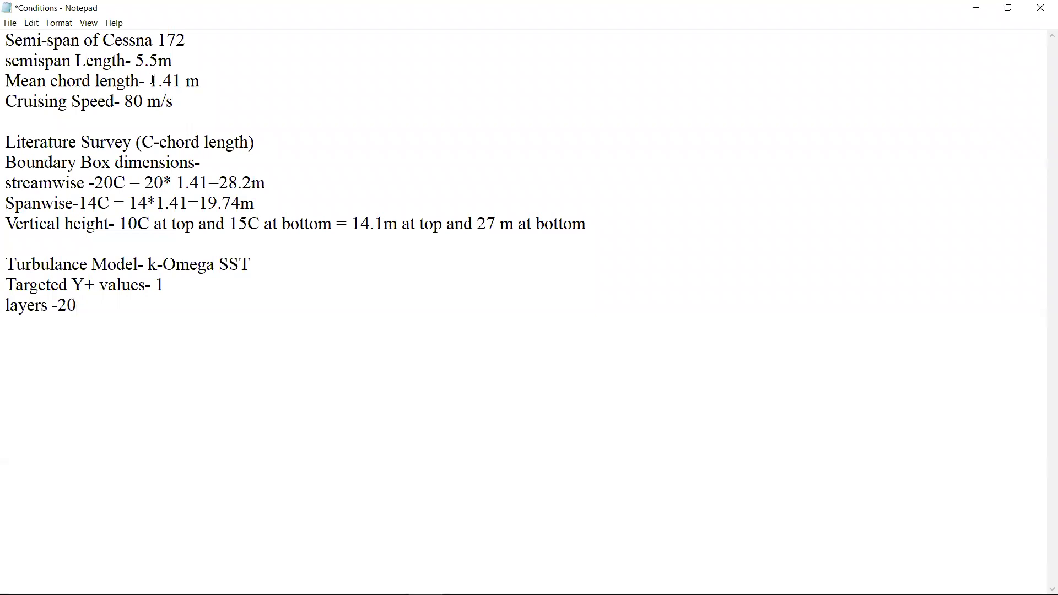
left_click_drag(150, 81, 198, 82)
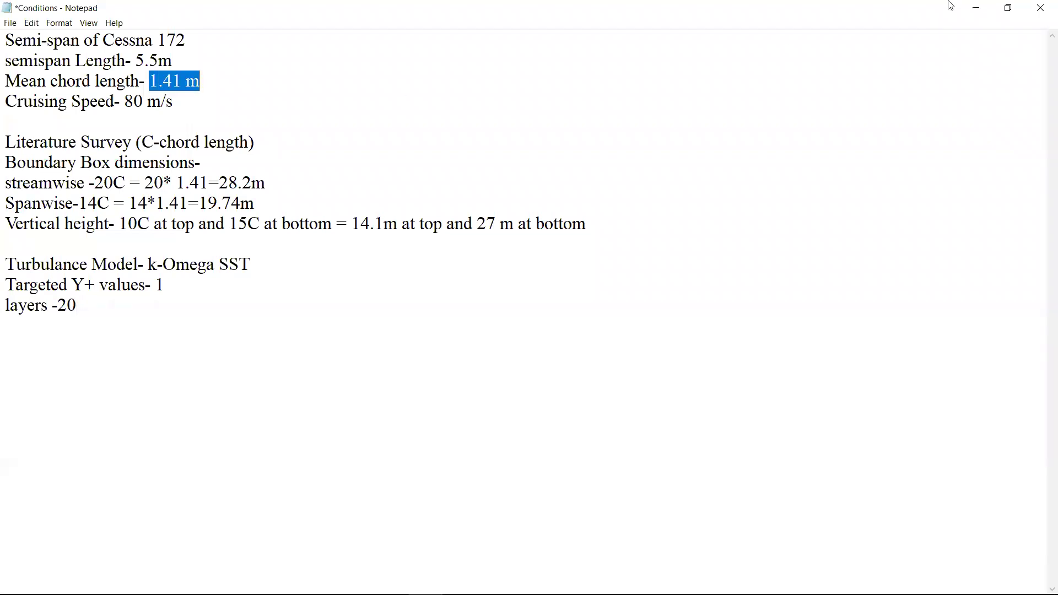
left_click(974, 8)
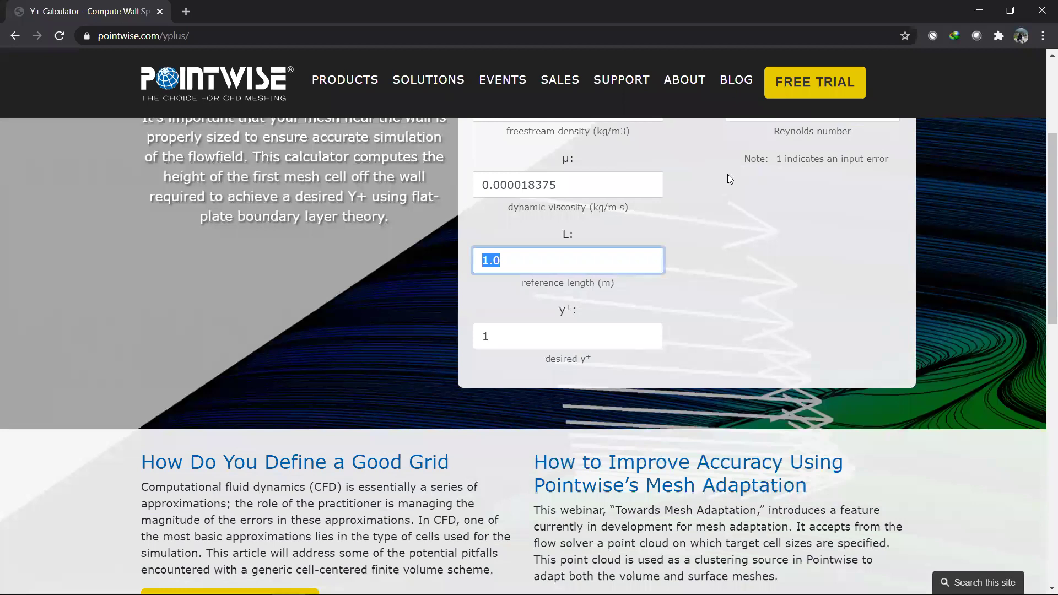
type("14")
type("41")
Set the freestream velocity to 80 m/s and compute the wall spacing.
scroll(535, 298, "up", 3)
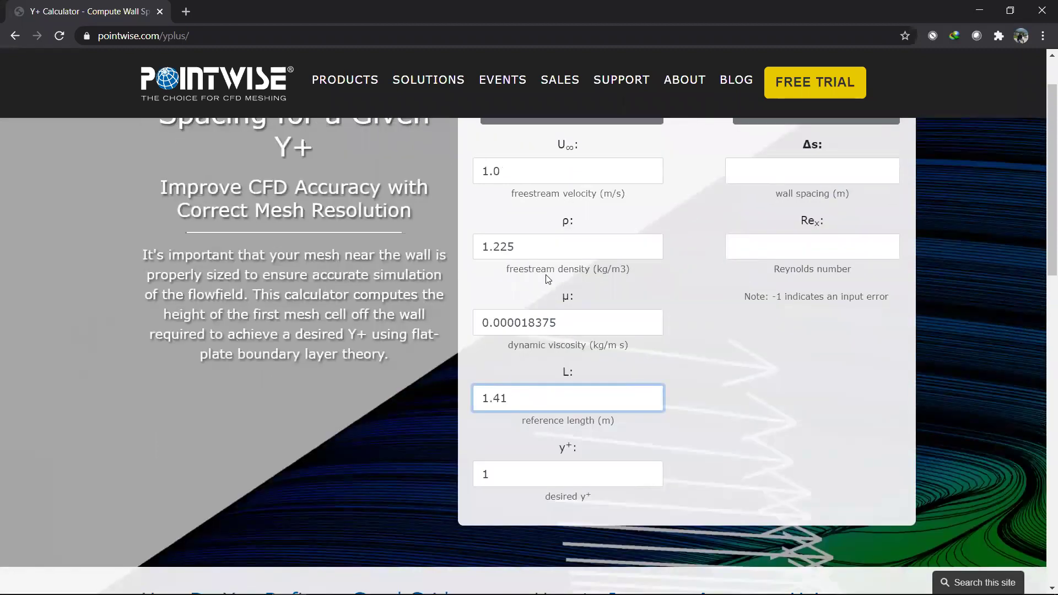
scroll(586, 259, "up", 1)
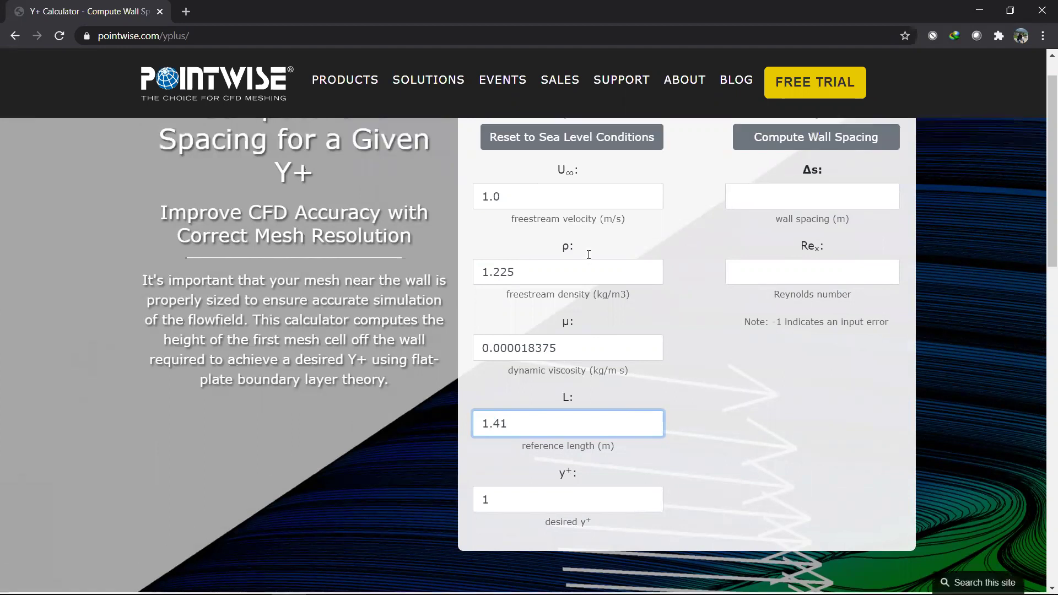
double_click(527, 241)
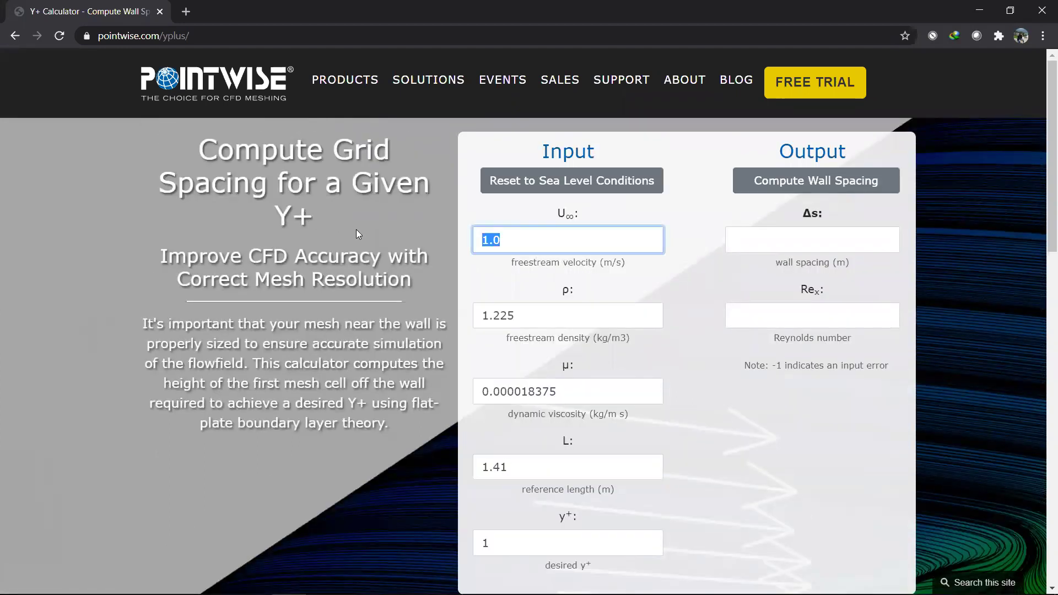
type("80")
scroll(558, 255, "down", 4)
scroll(556, 257, "up", 5)
left_click(832, 187)
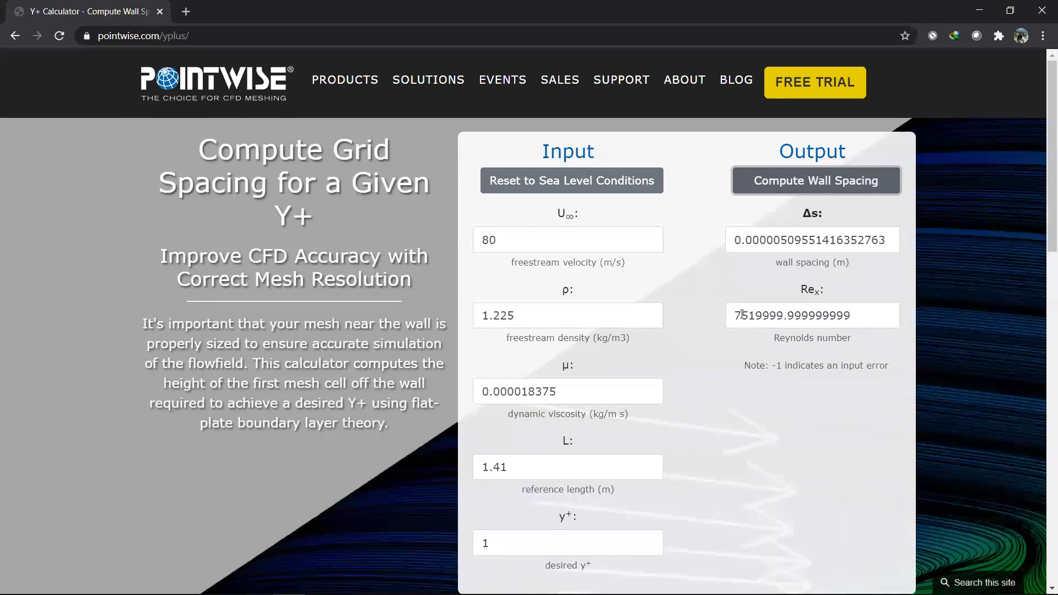
Examine the computed Reynolds number and copy the wall spacing's leading digits, 0.000005.
left_click_drag(739, 313, 860, 312)
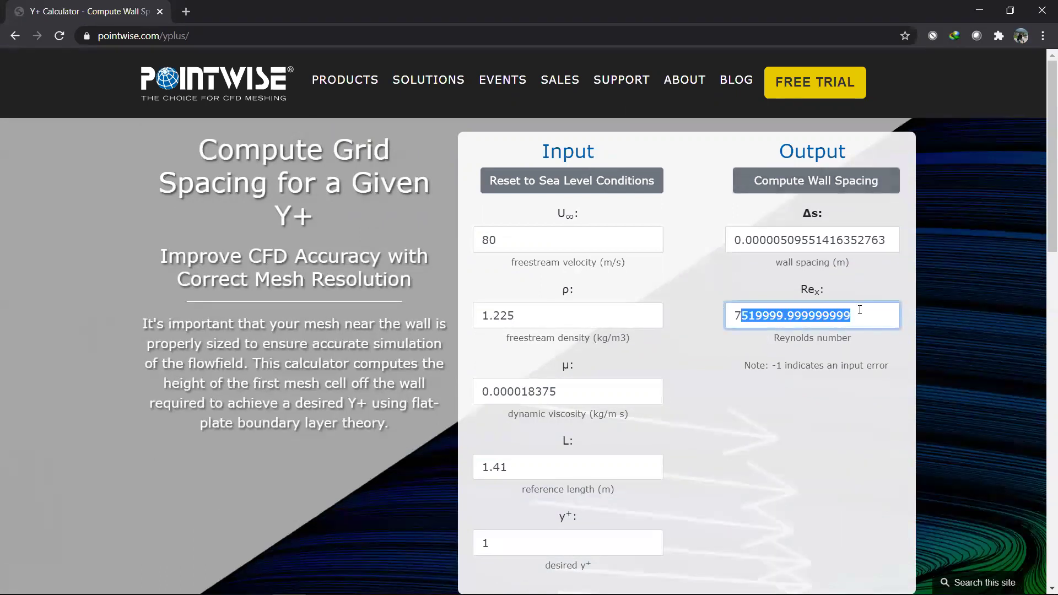
left_click_drag(741, 240, 792, 237)
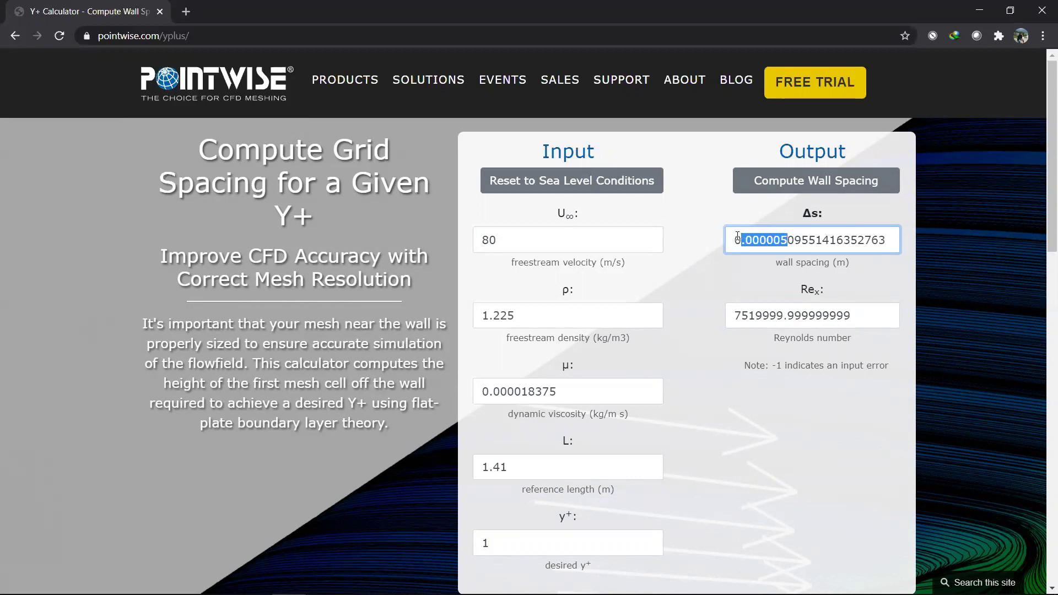
left_click_drag(737, 238, 785, 243)
key("ctrl+c")
Search for "m into mm" in a new browser tab to get a length converter.
left_click(186, 12)
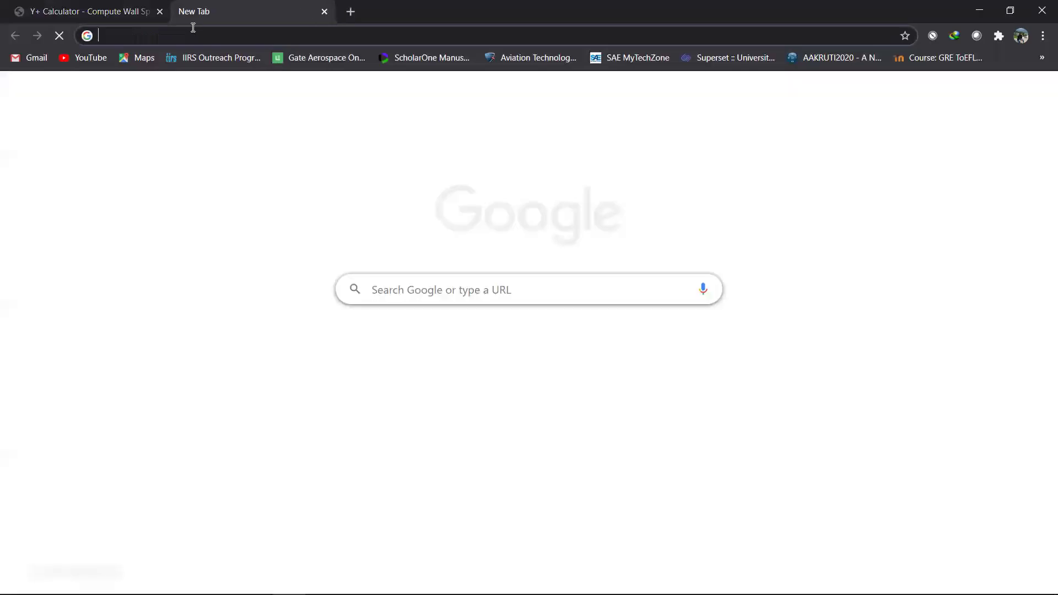
left_click(101, 4)
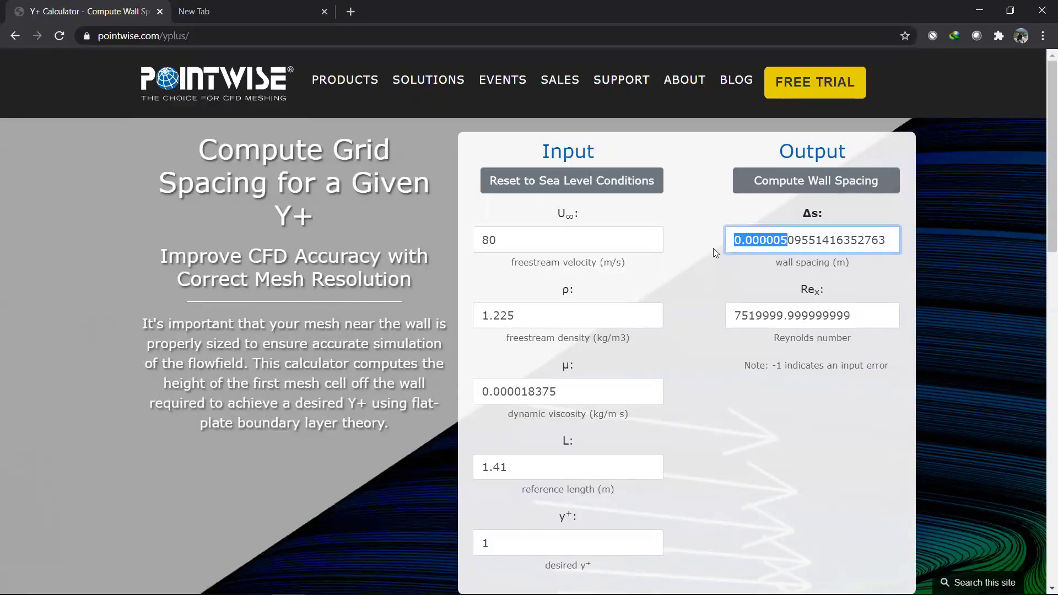
left_click(231, 11)
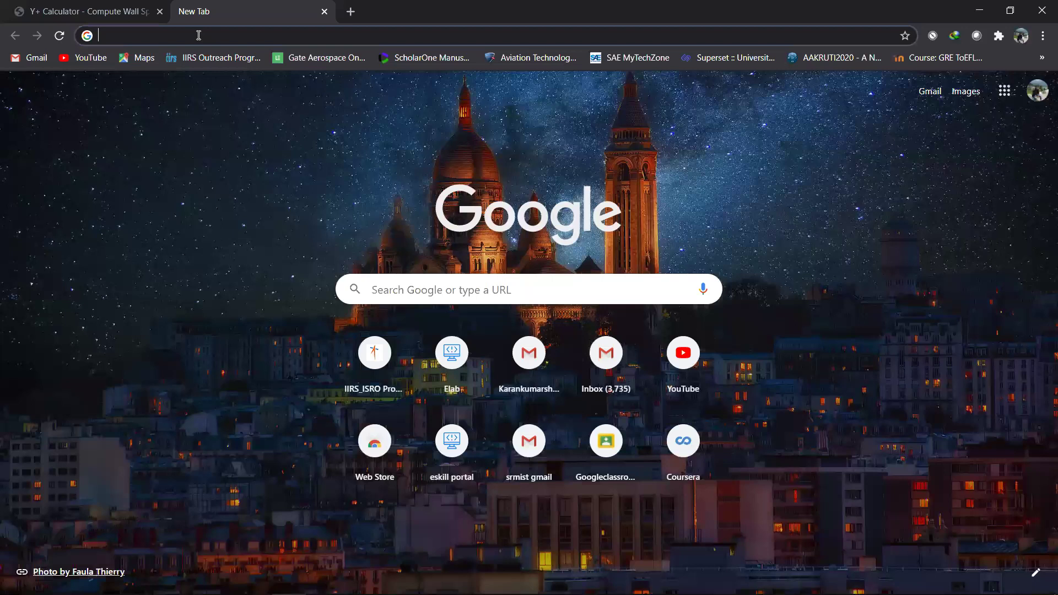
type("m into ")
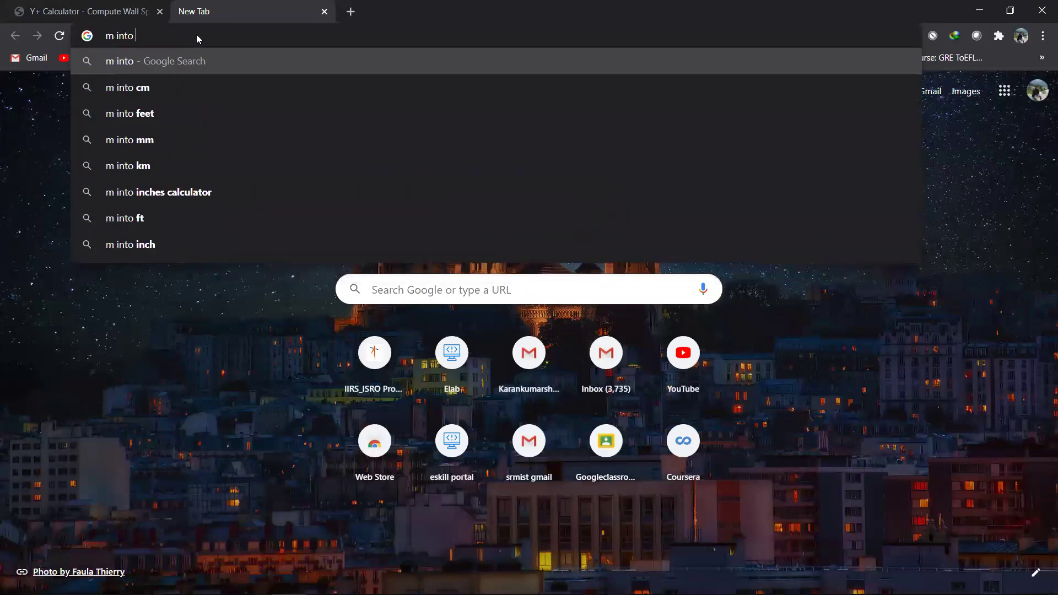
type("mm")
key("Return")
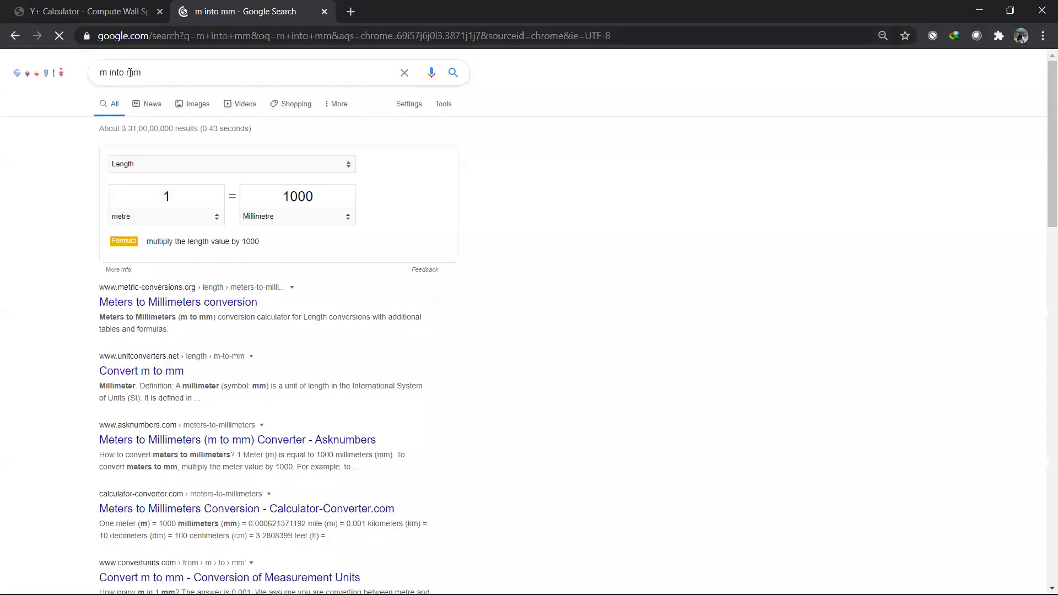
Convert the copied 0.000005 metres to millimetres and highlight the converted value.
left_click(107, 189)
key("ctrl+v")
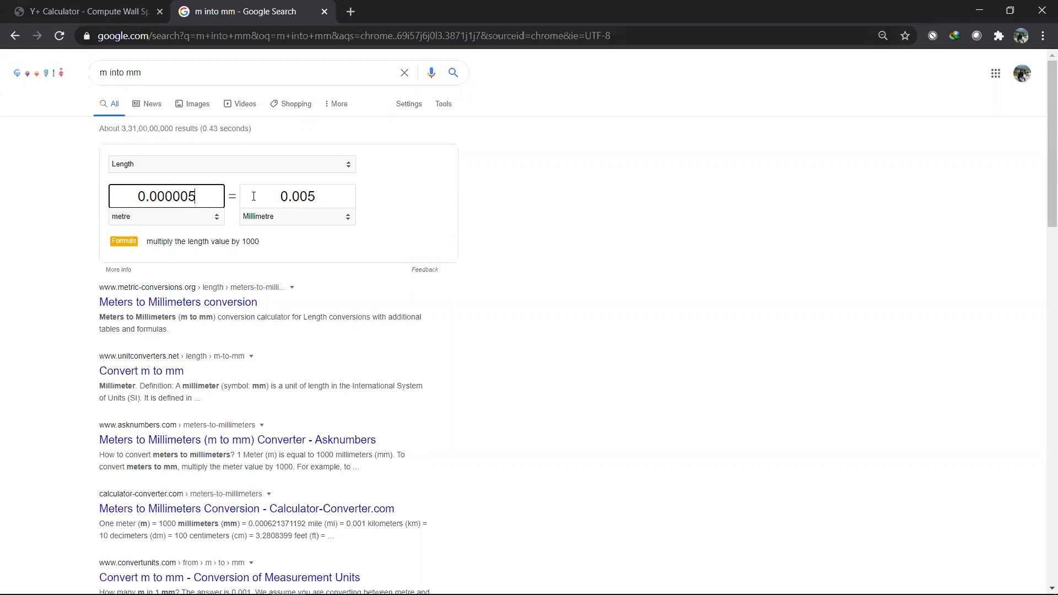
left_click(333, 195)
left_click(131, 199)
left_click(331, 196)
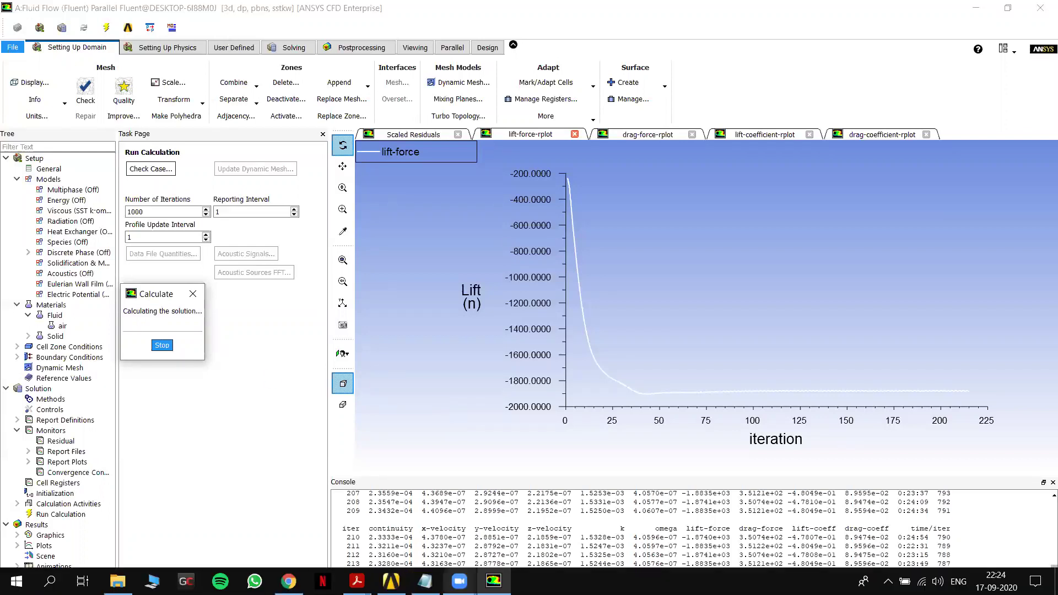
Switch from Fluent back to Chrome and search for "inflation".
mouse_move(459, 581)
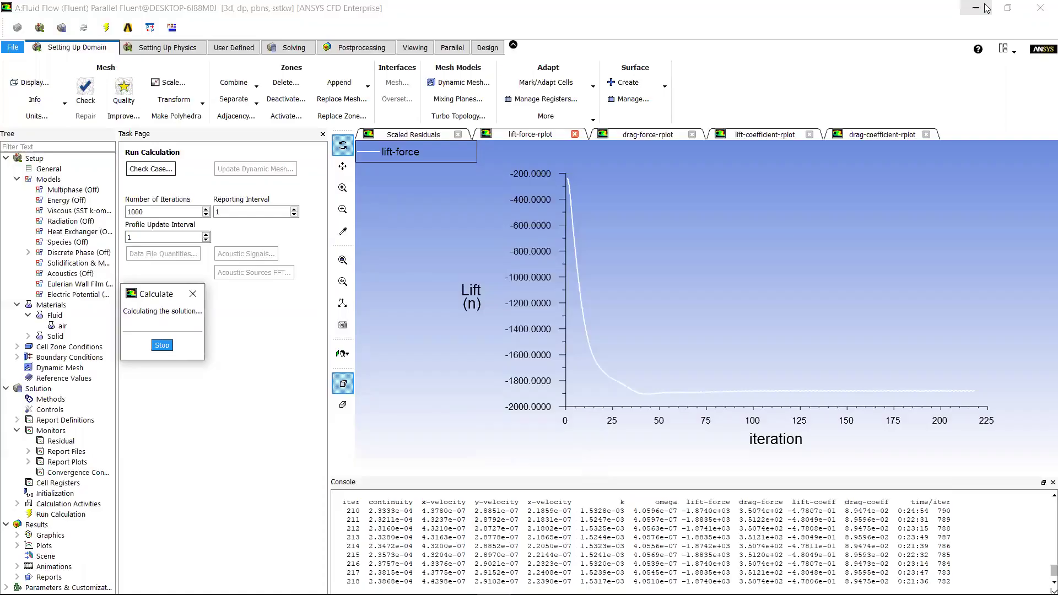
key("alt+Tab")
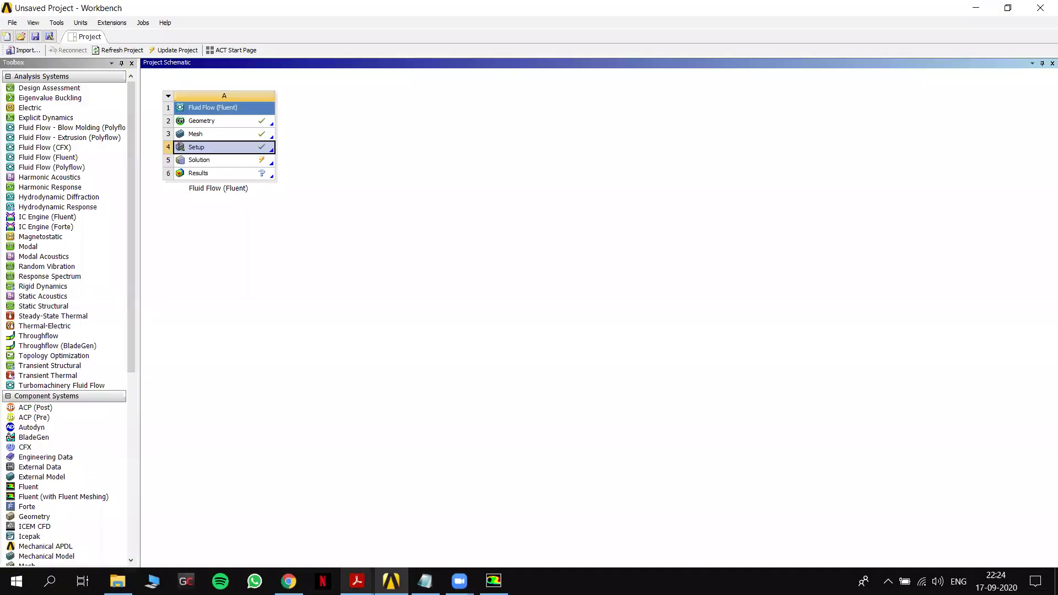
left_click(289, 580)
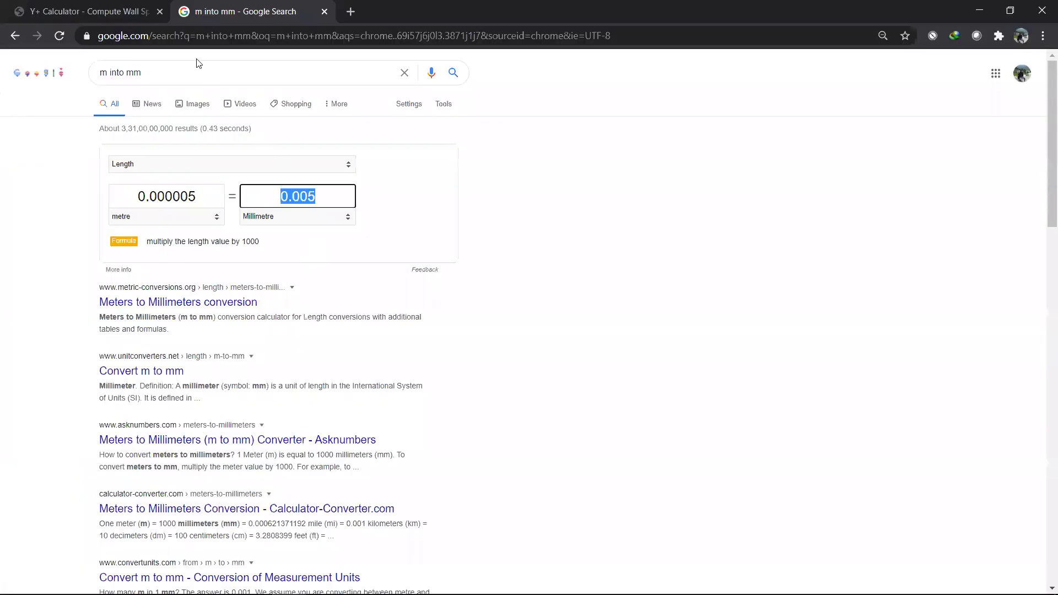
key("slash")
type("in")
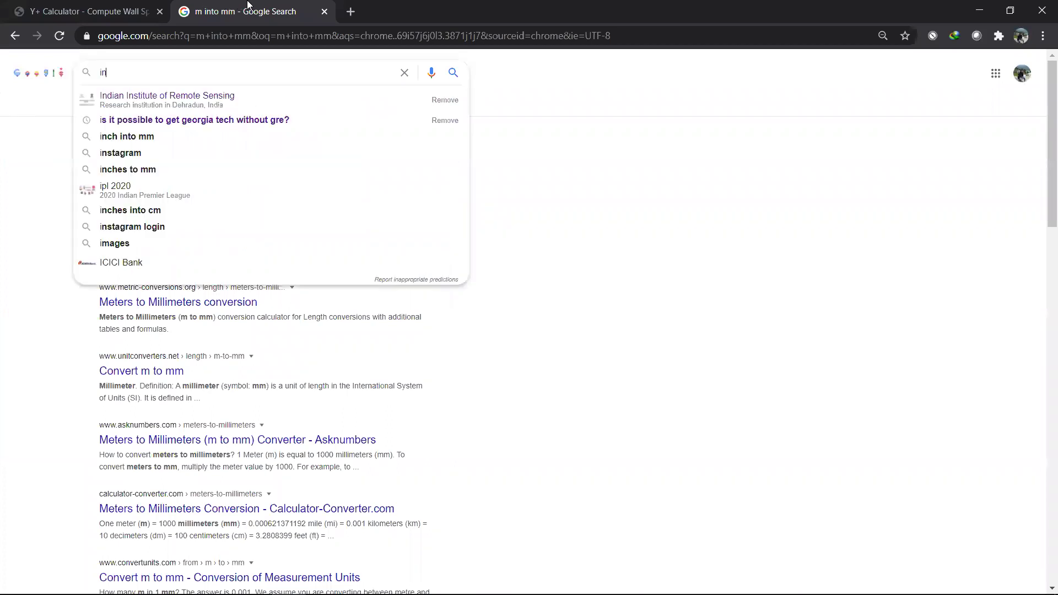
type("flation")
key("Return")
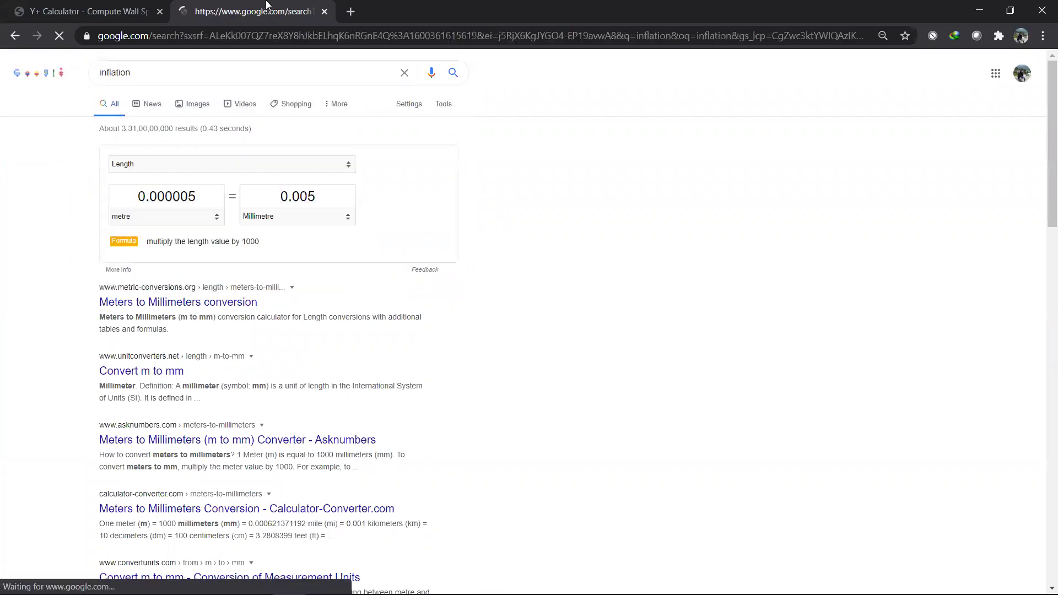
Show the image results and refine the query to "inflation in ansys".
left_click(207, 115)
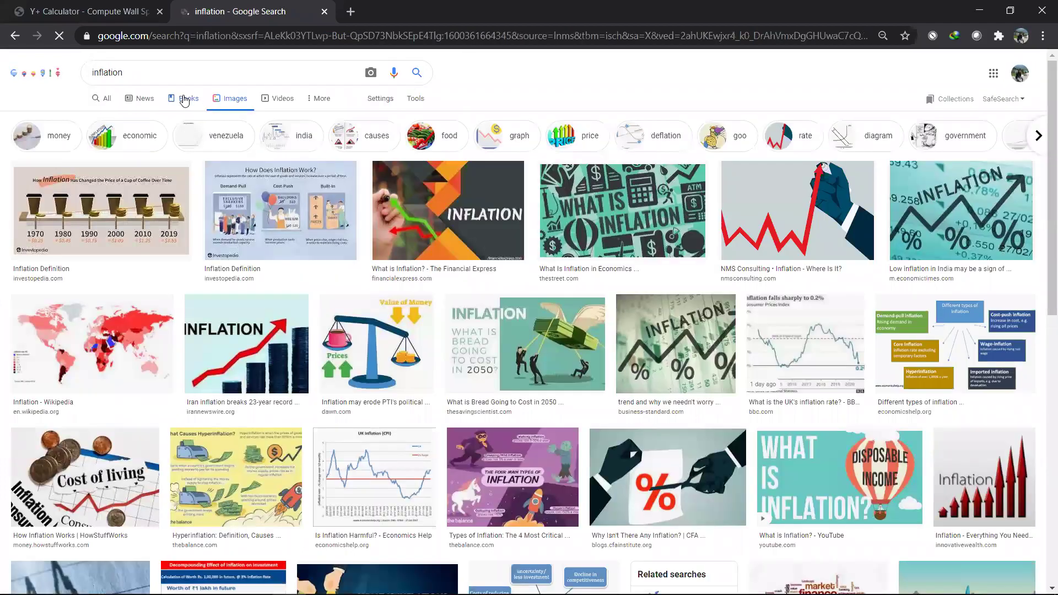
left_click(172, 70)
type("in ansys")
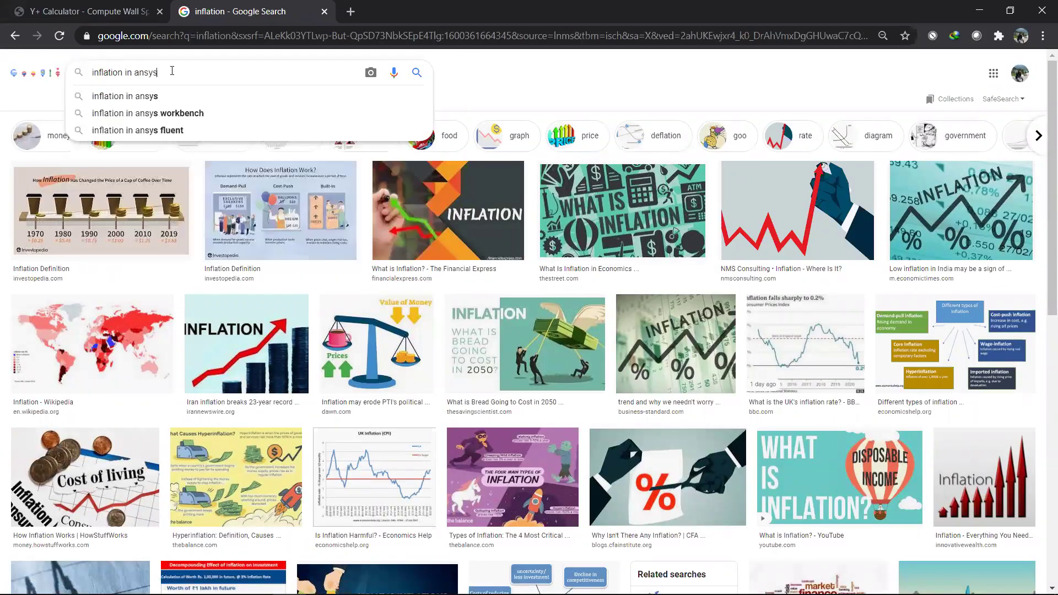
key("Return")
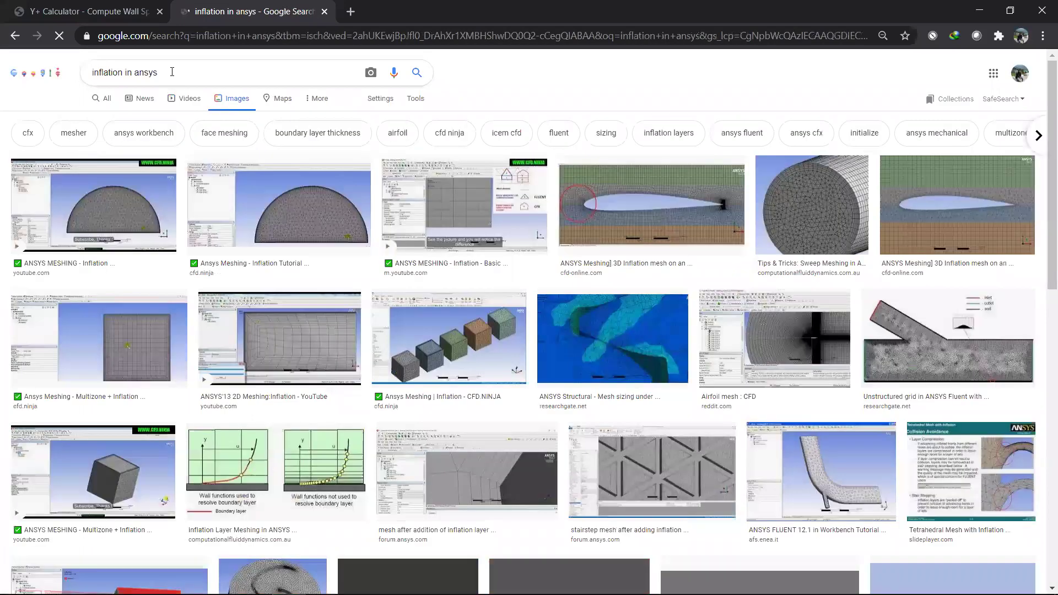
Open the "ANSYS'13 2D Meshing:Inflation" picture full size in its own tab and examine its inflation layers.
left_click(224, 333)
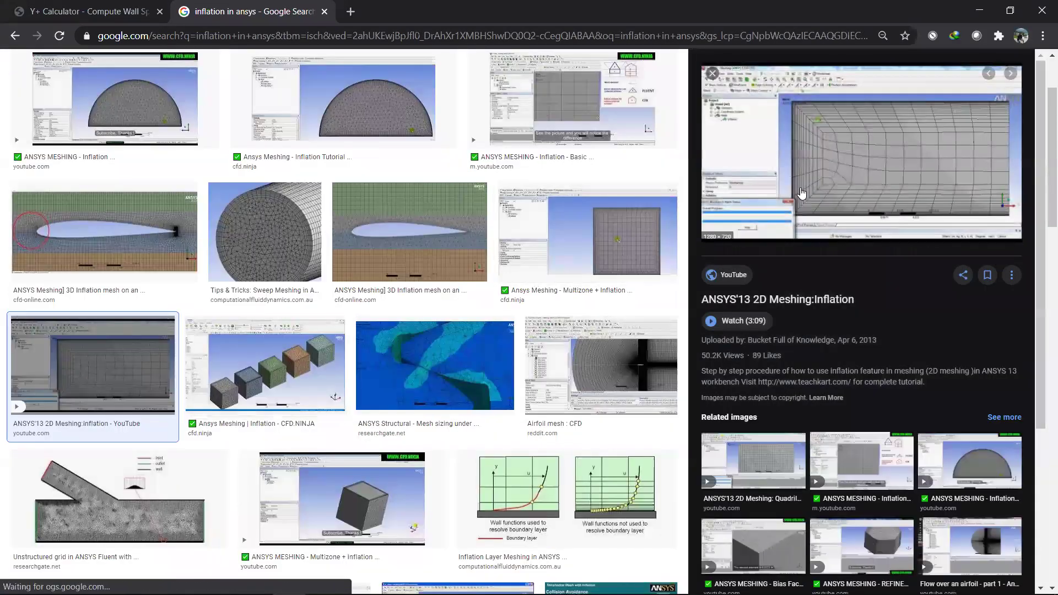
right_click(794, 161)
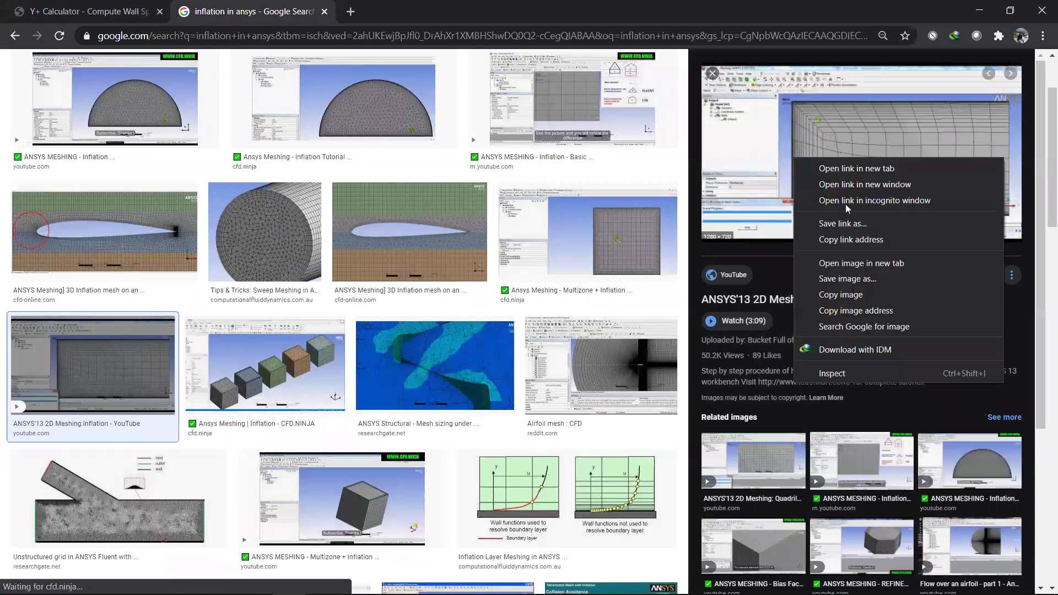
left_click(857, 266)
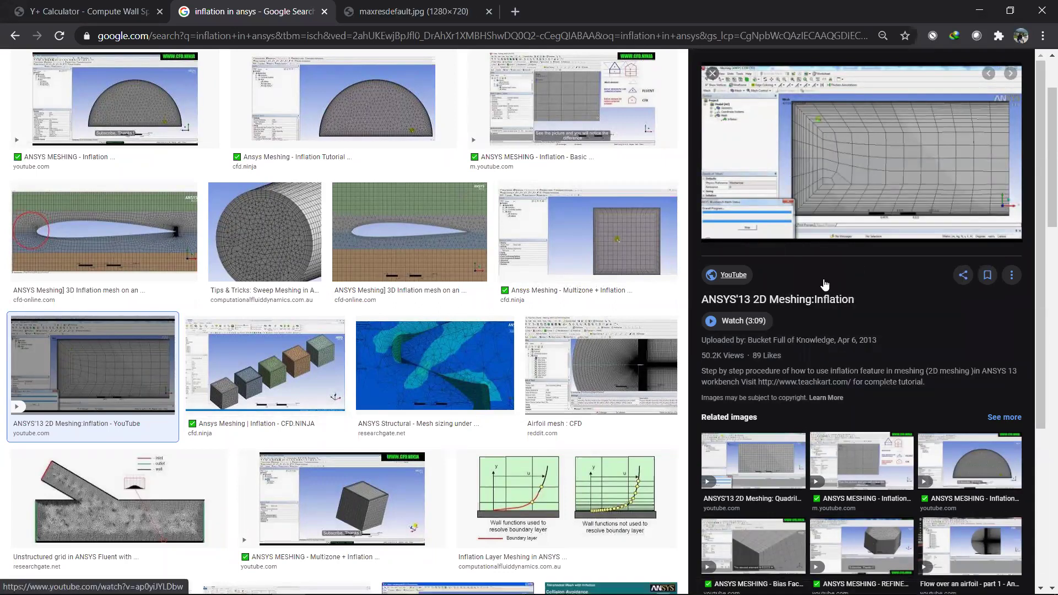
key("alt+Tab")
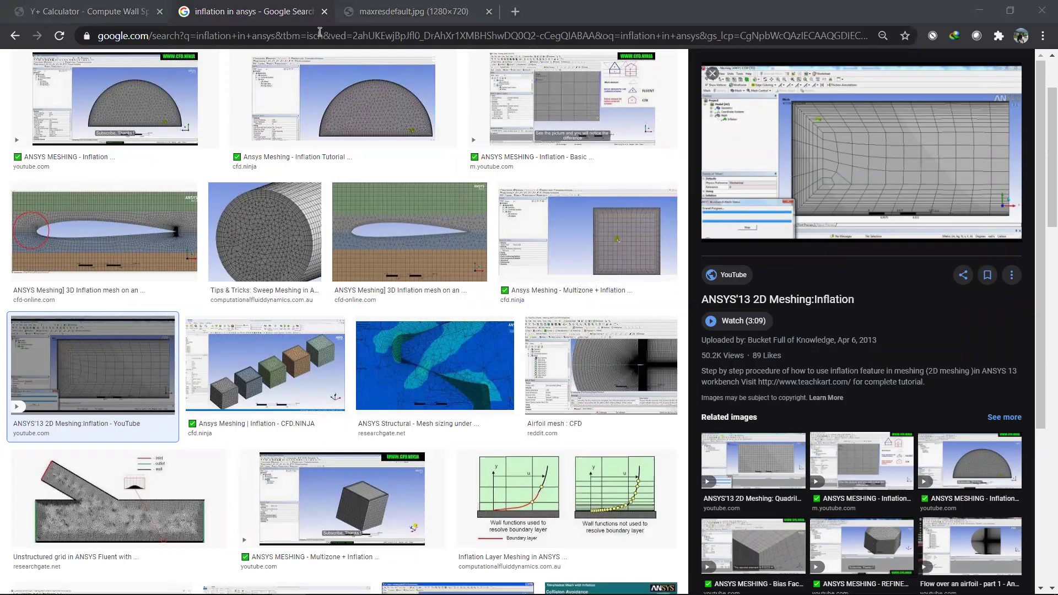
left_click(375, 12)
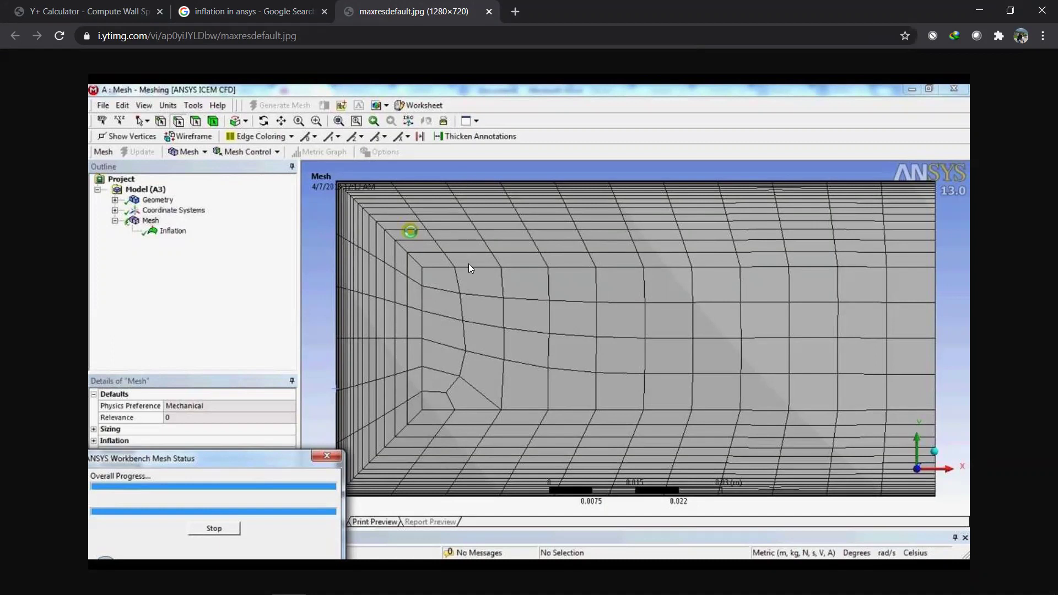
Open the cfd.ninja inflation tutorial picture in a new tab and detach the ANSYS 13 mesh picture's tab into a separate window.
left_click(239, 8)
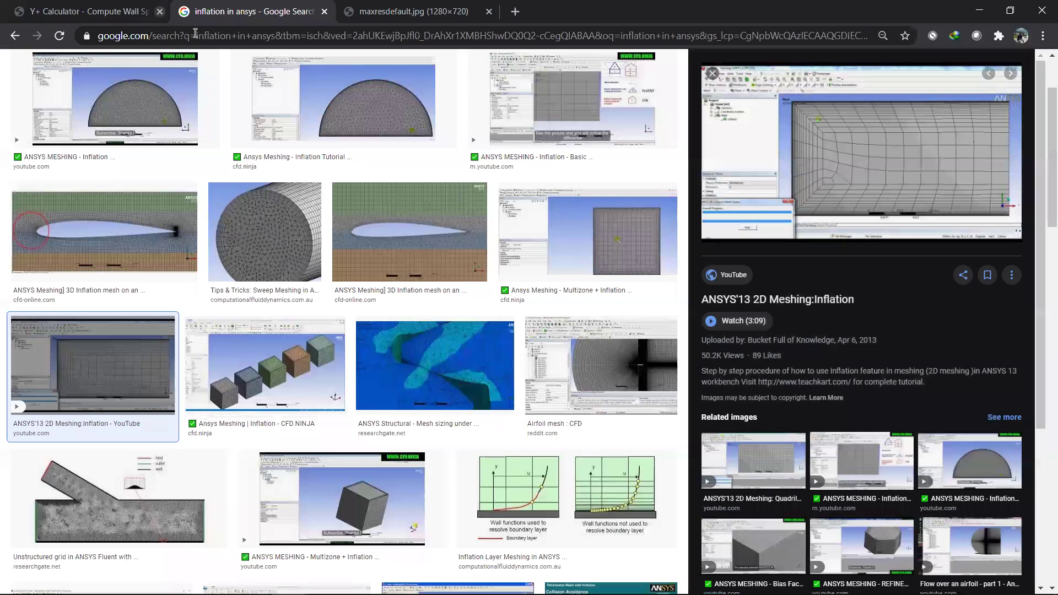
right_click(261, 134)
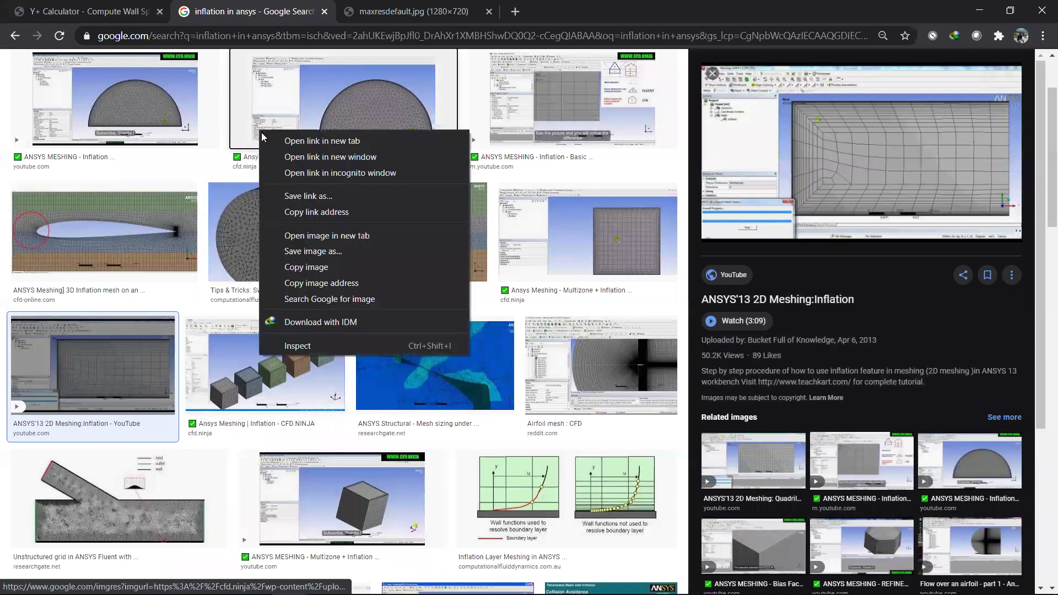
left_click(326, 240)
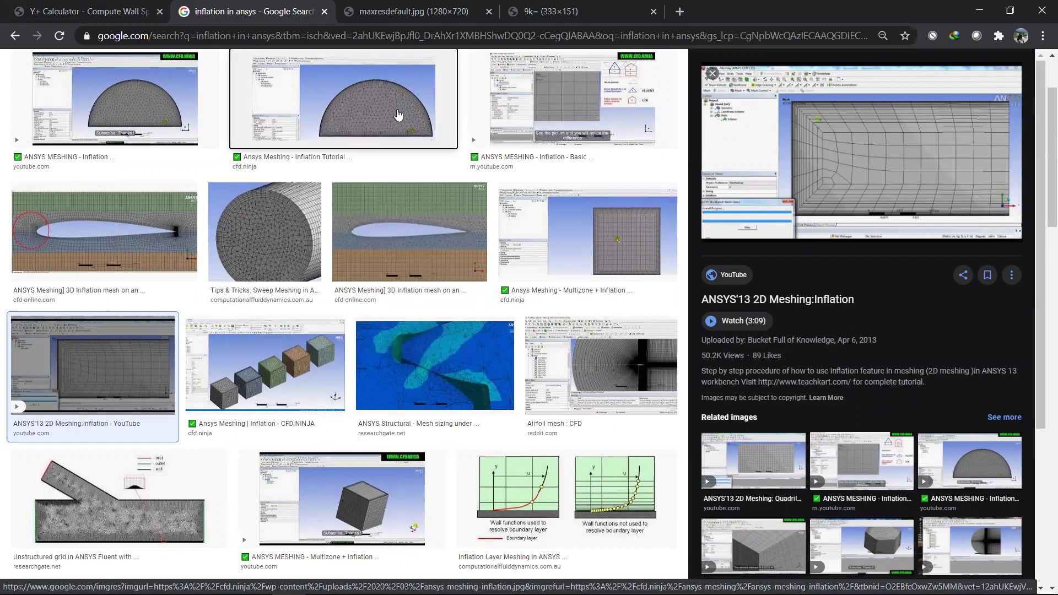
key("ctrl+Tab")
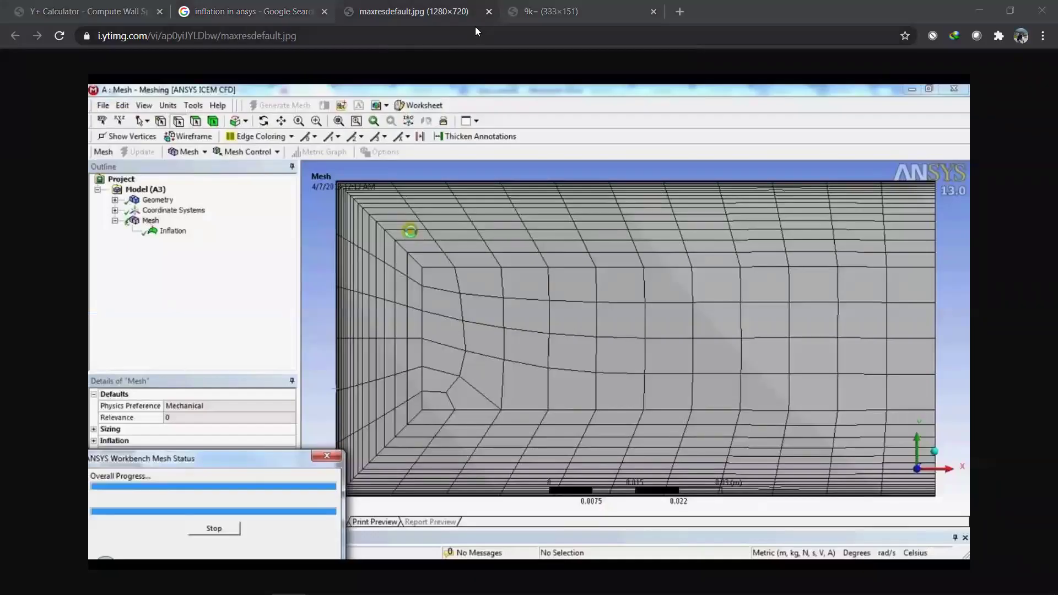
left_click_drag(476, 29, 246, 40)
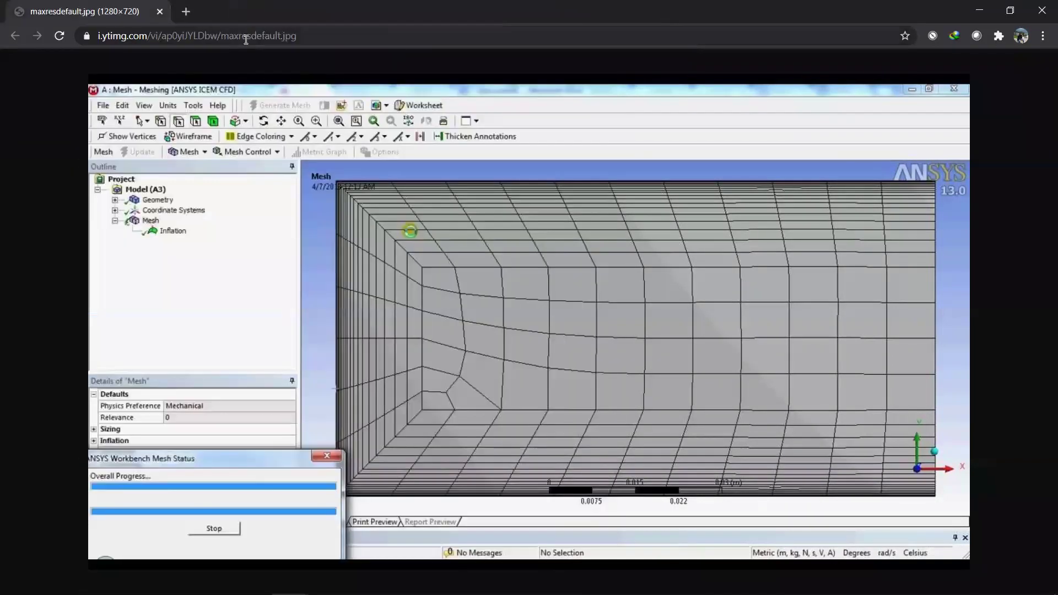
Close the detached ANSYS 13 mesh picture and examine the small half-circle mesh picture at 175% zoom.
left_click(160, 11)
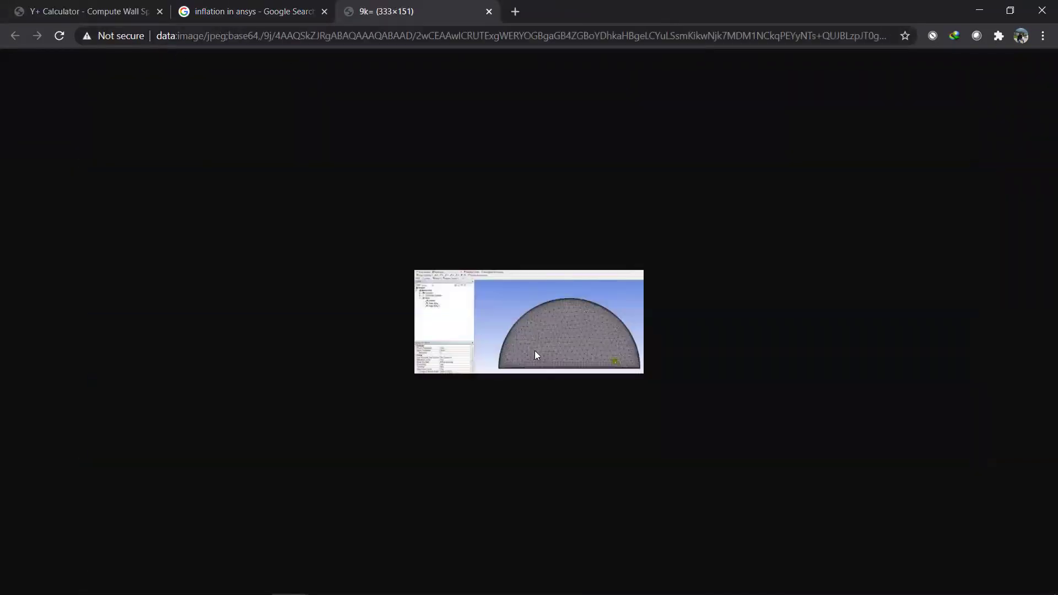
scroll(535, 351, "up", 8, "ctrl")
scroll(534, 352, "down", 5, "ctrl")
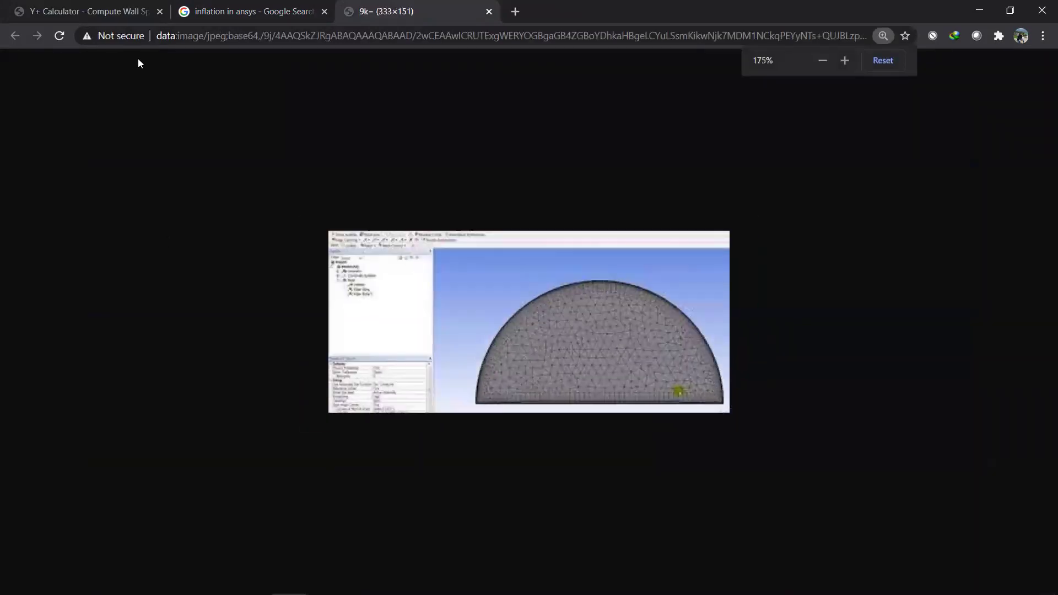
From the image results, open the forum.ansys.com "mesh after addition of inflation layer" picture in a new tab and examine its inflation layers and settings.
left_click(237, 11)
scroll(228, 461, "down", 6)
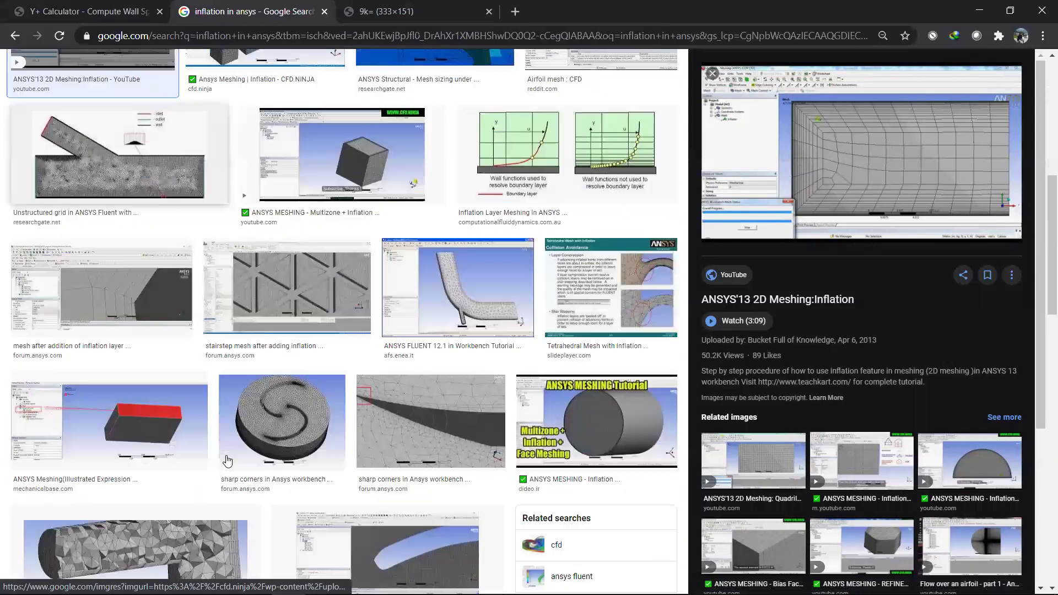
scroll(227, 460, "down", 2)
left_click(74, 180)
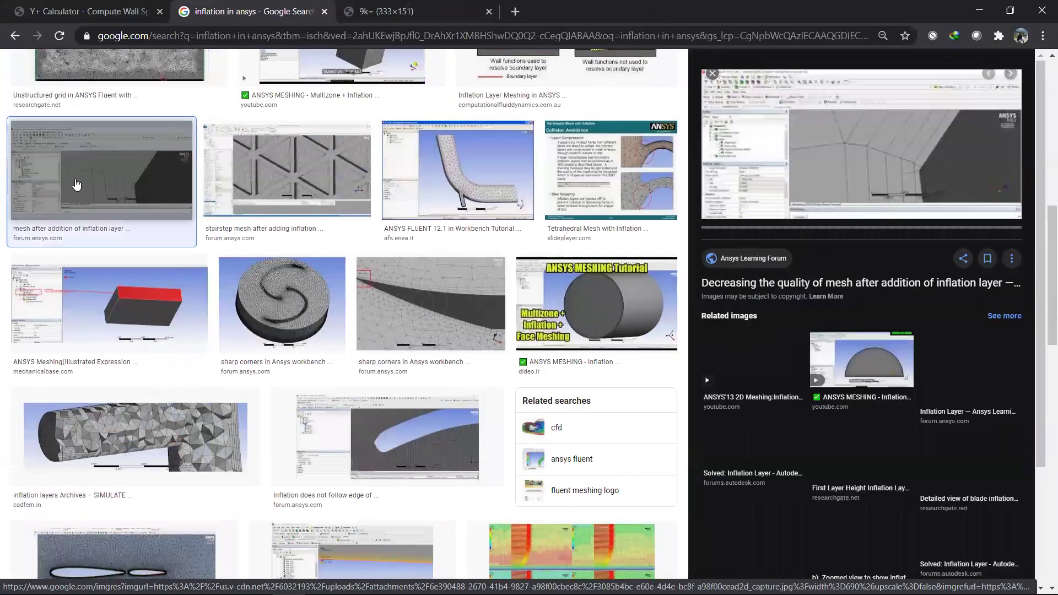
right_click(733, 142)
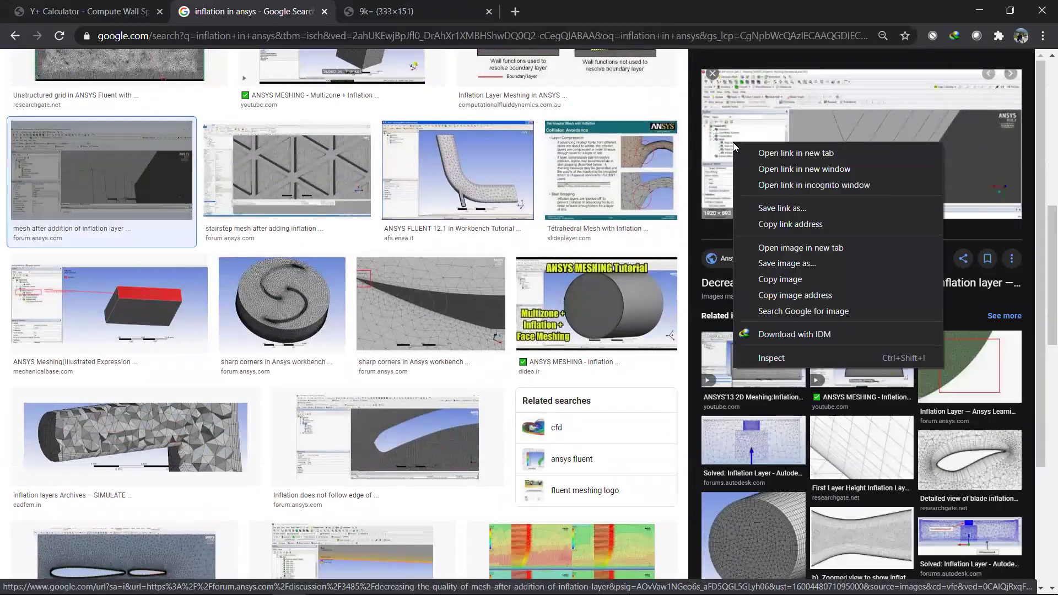
left_click(777, 247)
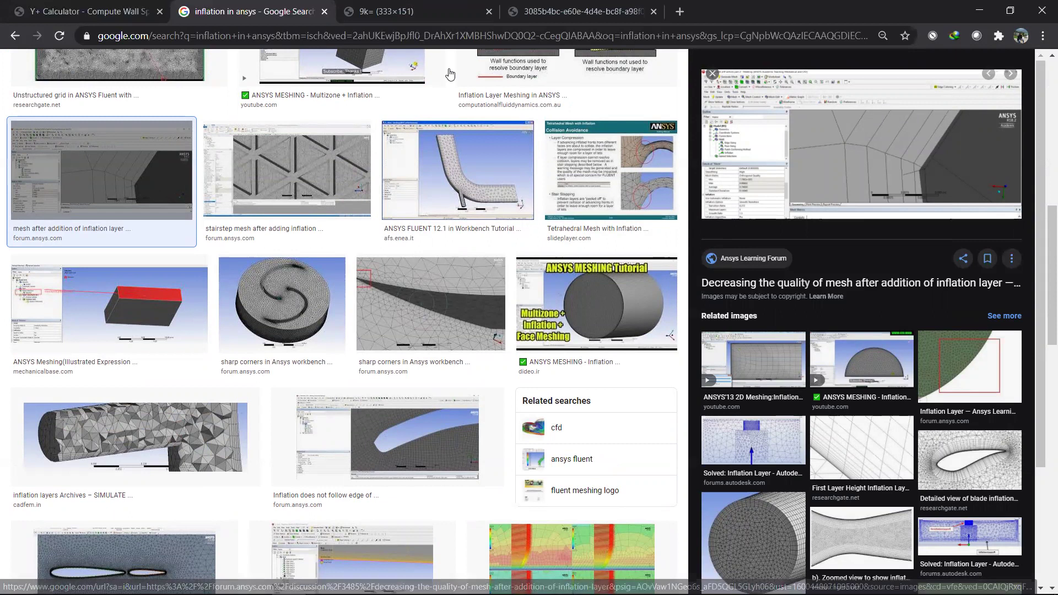
left_click(583, 12)
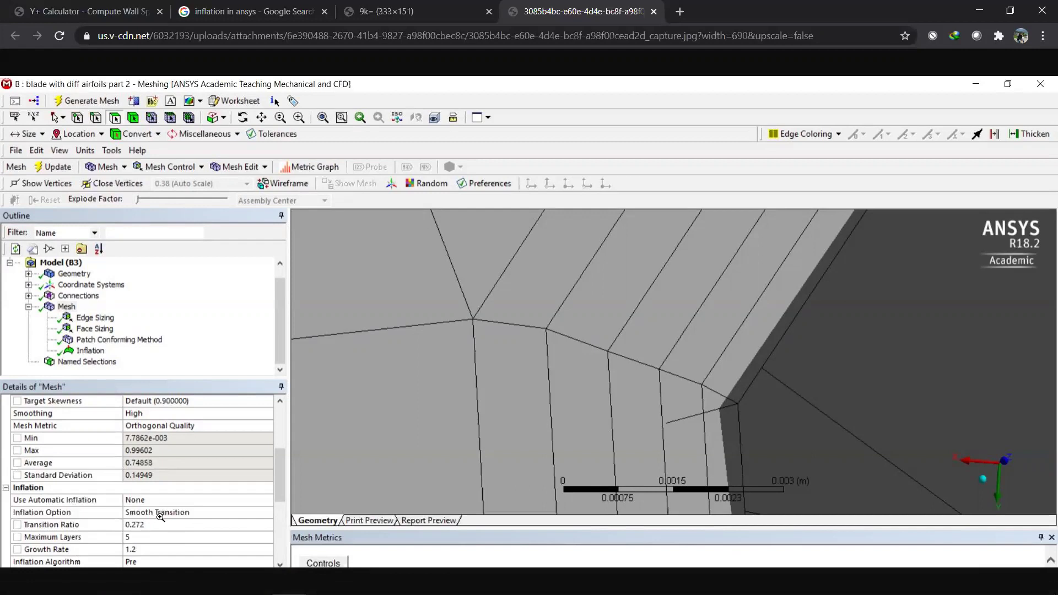
Minimise Chrome, switch to the Conditions notes in Notepad and highlight the number of layers.
left_click(980, 10)
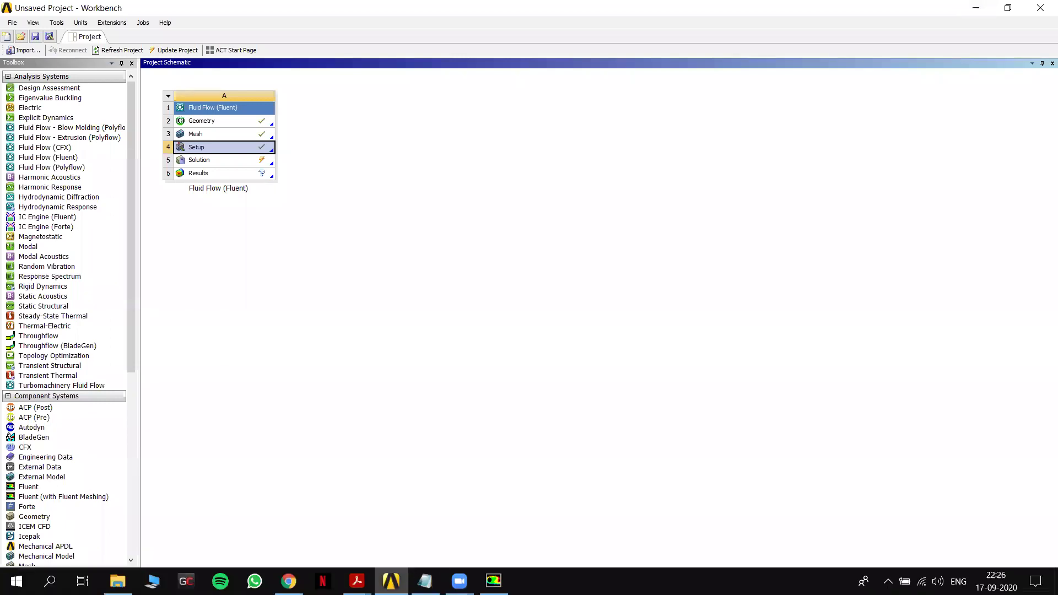
mouse_move(459, 580)
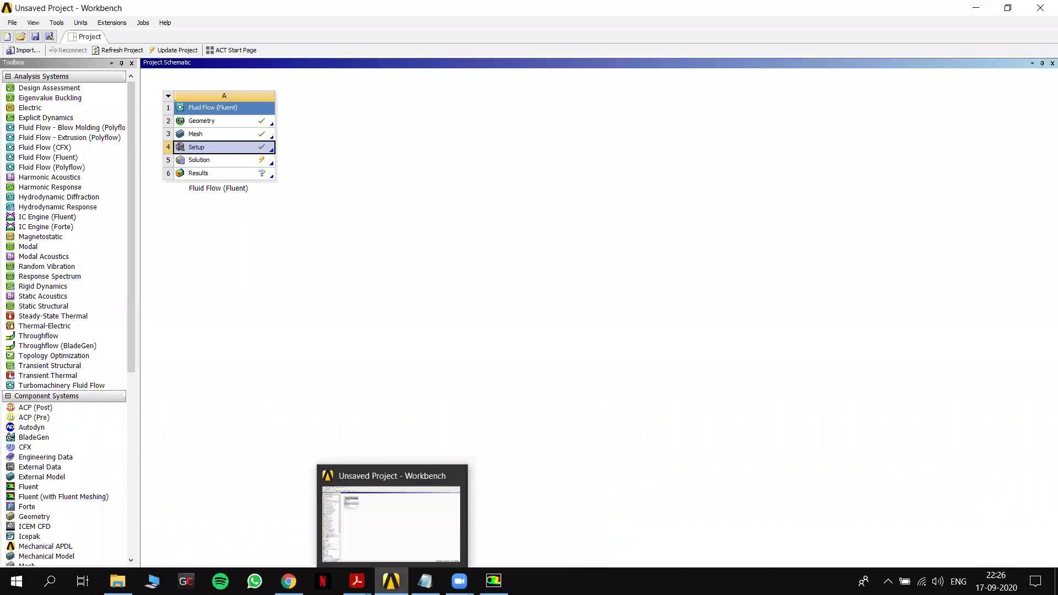
mouse_move(357, 581)
mouse_move(342, 529)
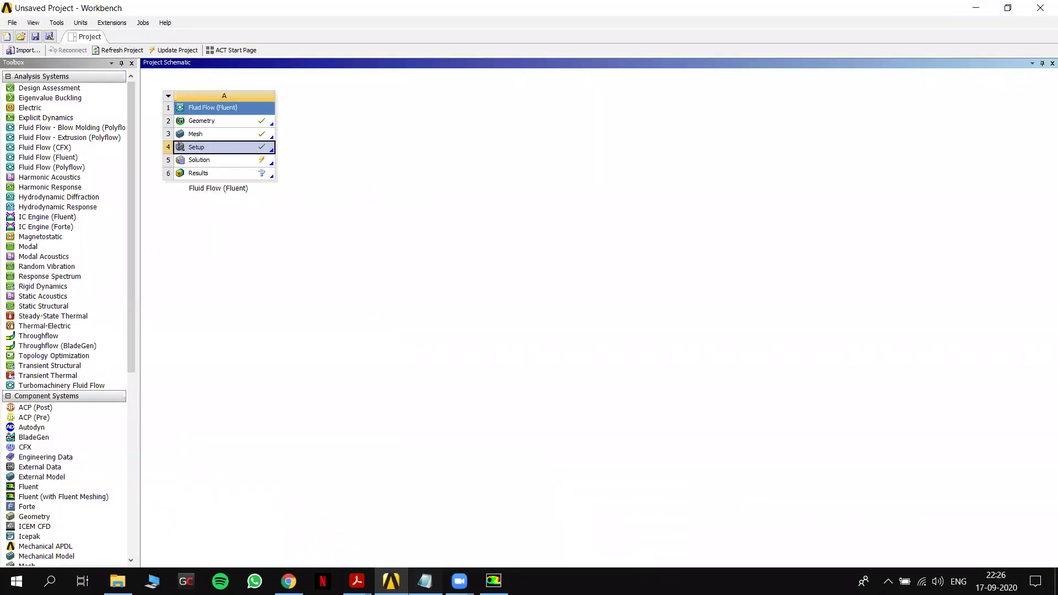
left_click(425, 581)
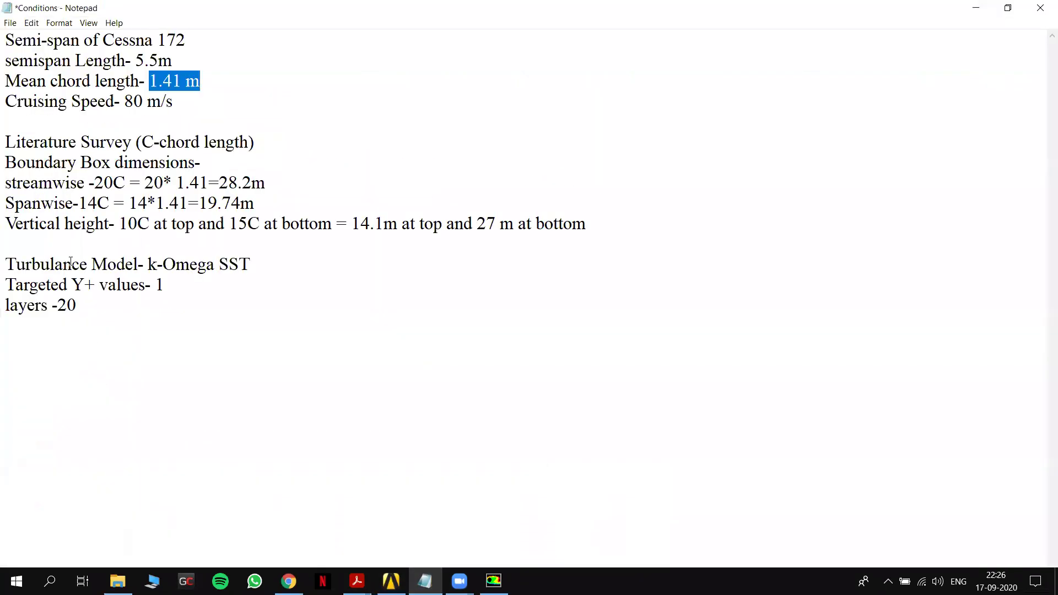
left_click(77, 306)
left_click_drag(58, 306, 81, 309)
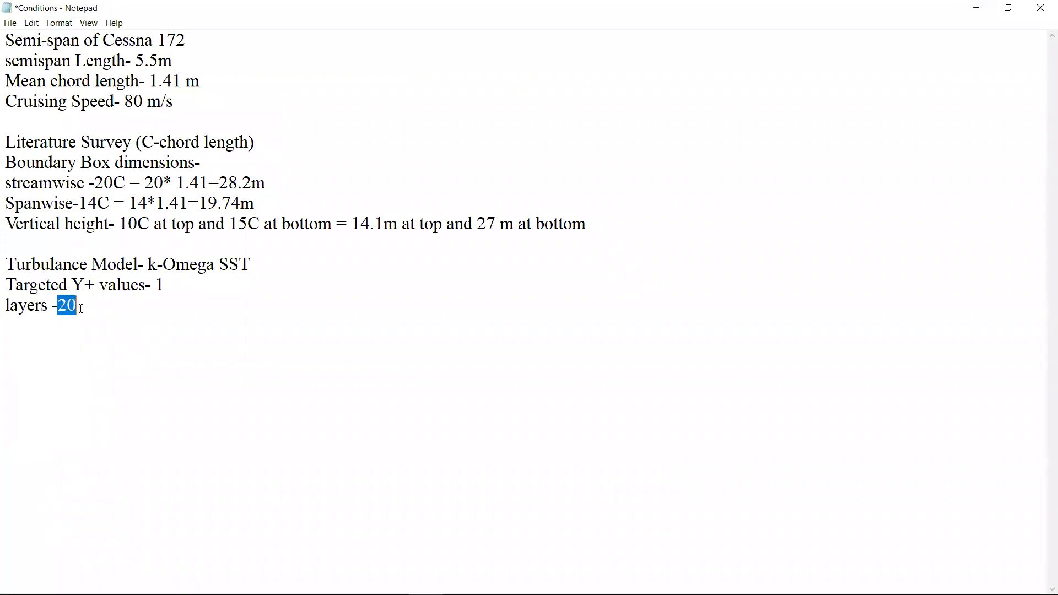
left_click(113, 305)
double_click(170, 278)
left_click_drag(57, 306, 77, 306)
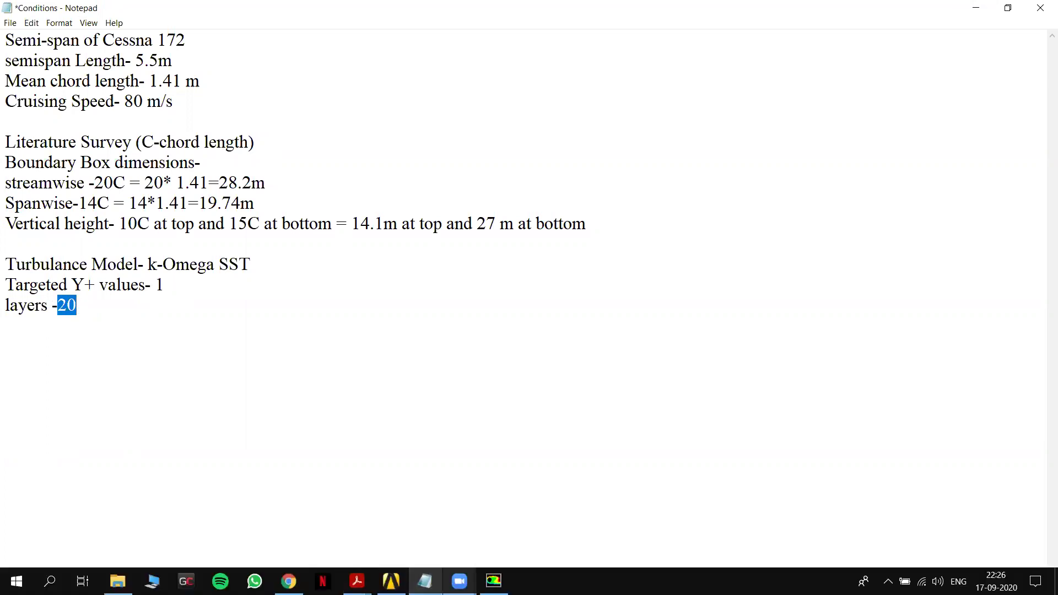
Add the line "First layer Height- 0.000005m" below the layers entry.
left_click(34, 329)
left_click_drag(7, 326, 11, 327)
left_click(87, 322)
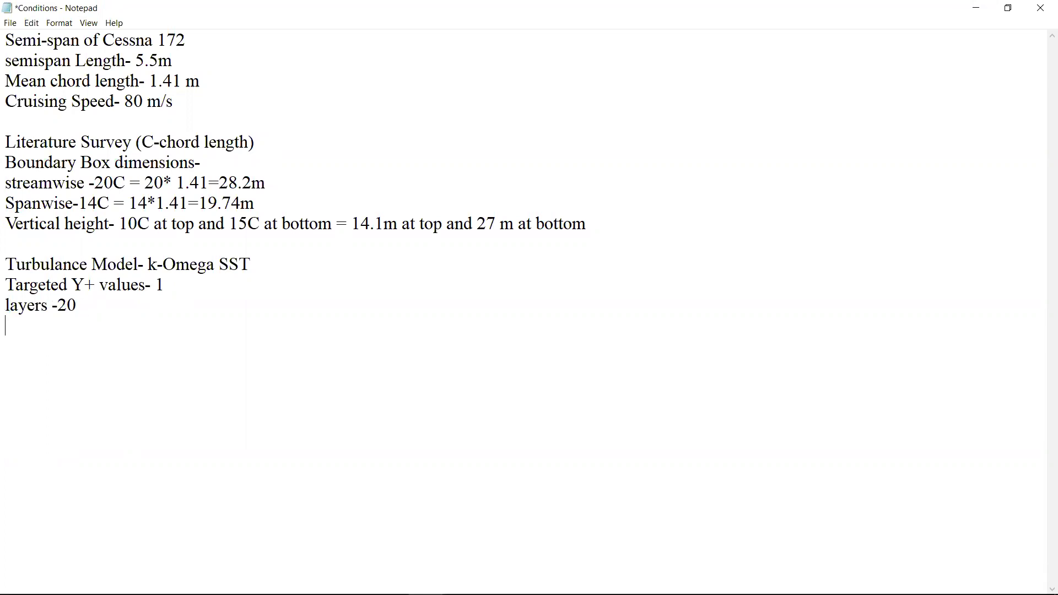
key("Return")
type("Firswt")
key("BackSpace")
key("BackSpace")
type("t layer Hei")
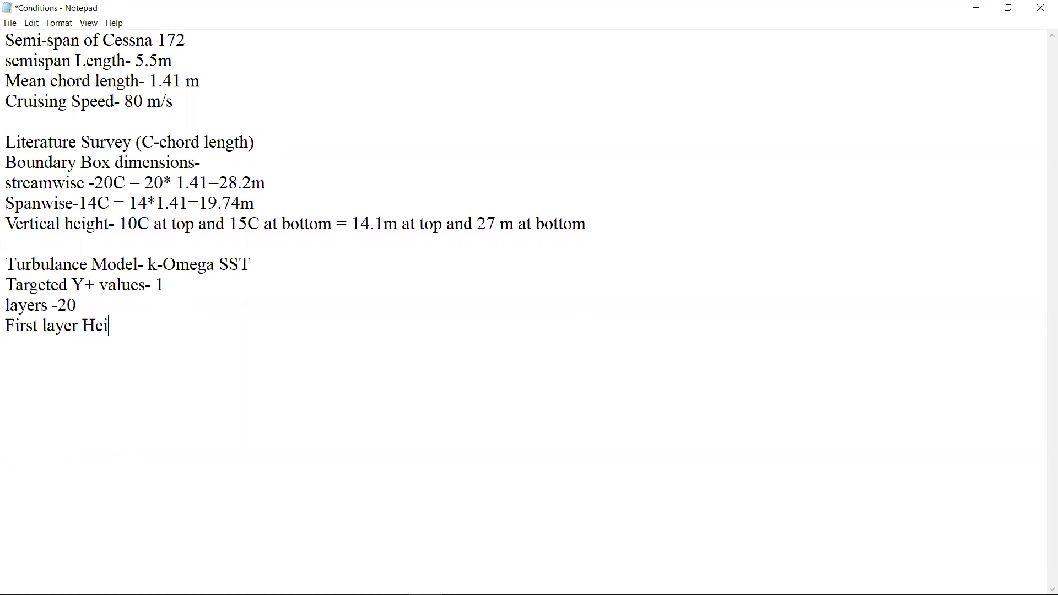
type("ght-")
type("0.000005")
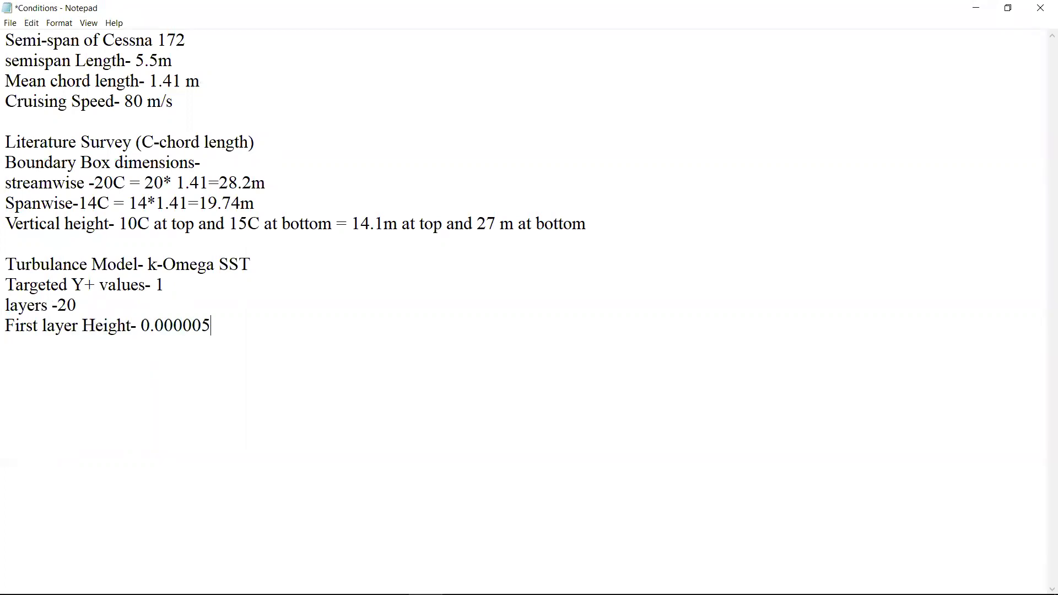
type("m")
Save the Conditions notes and minimise Notepad to return to Workbench.
left_click(10, 23)
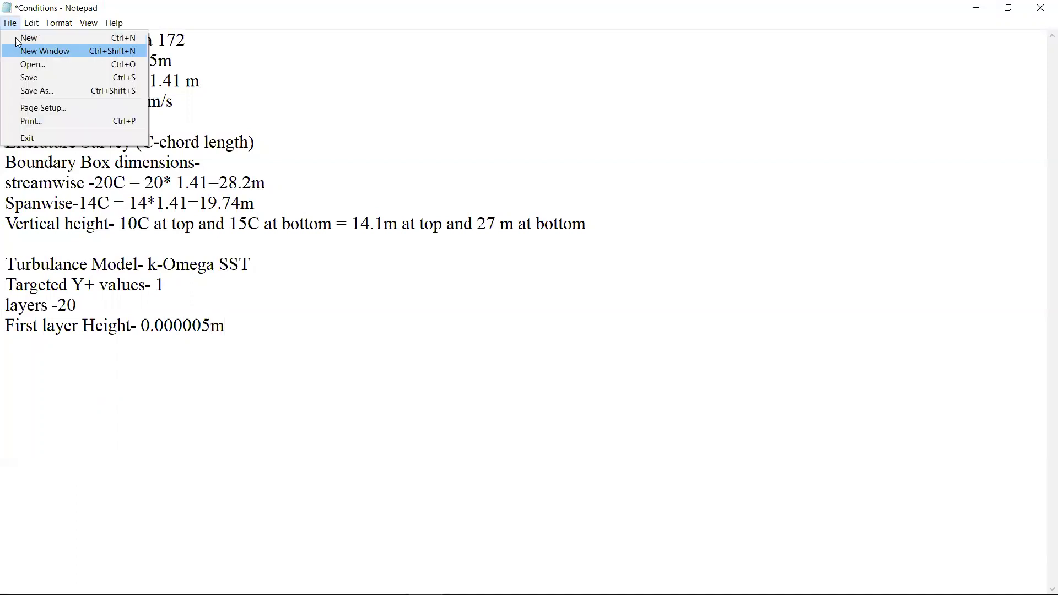
left_click(37, 79)
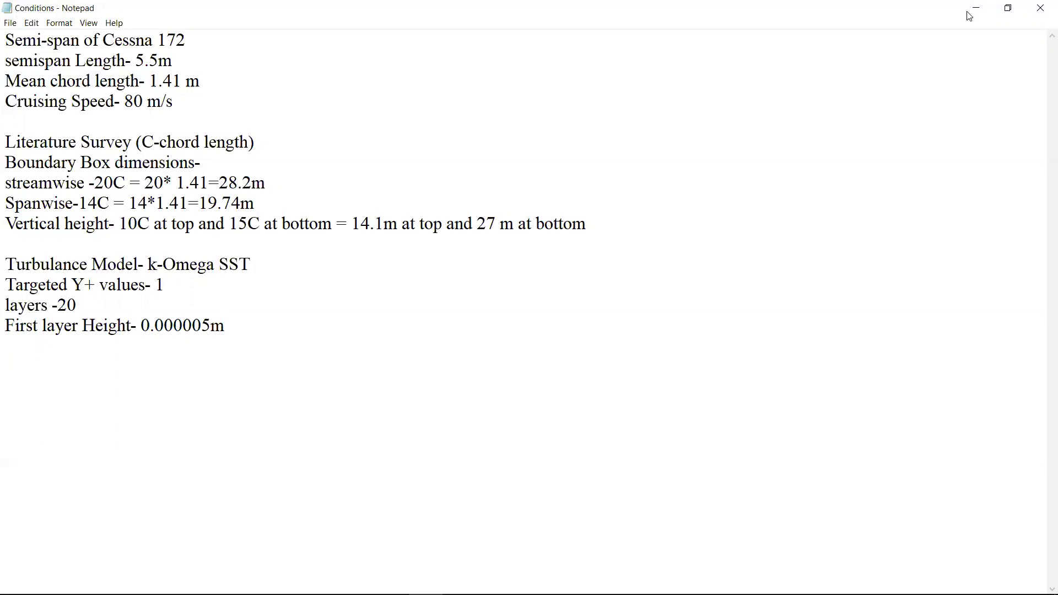
key("super+Down")
left_click(971, 17)
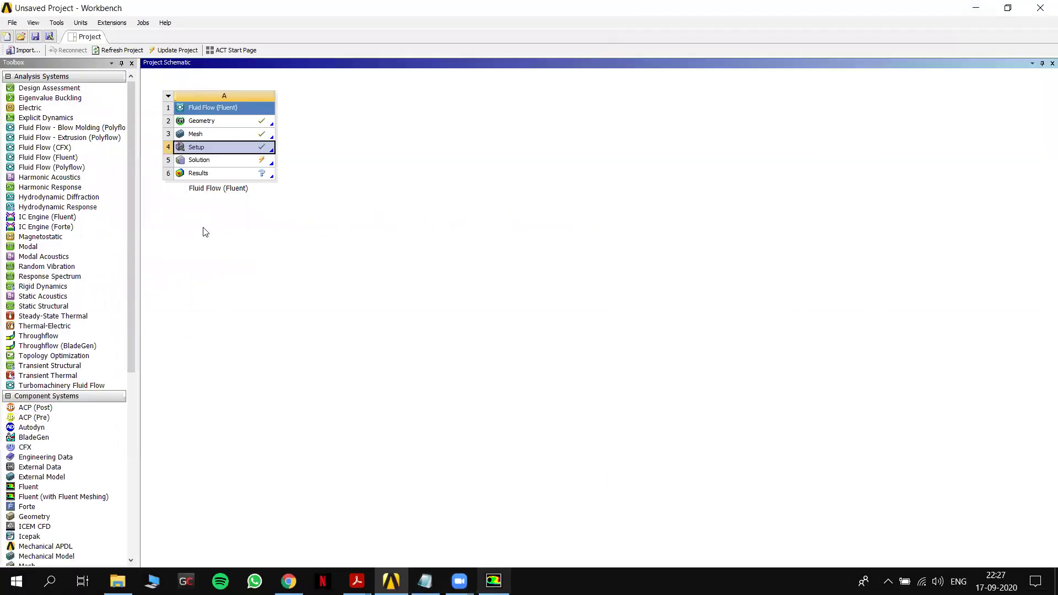
Open the Fluid Flow system's Mesh cell for editing and check the running Fluent calculation while Meshing loads.
right_click(265, 134)
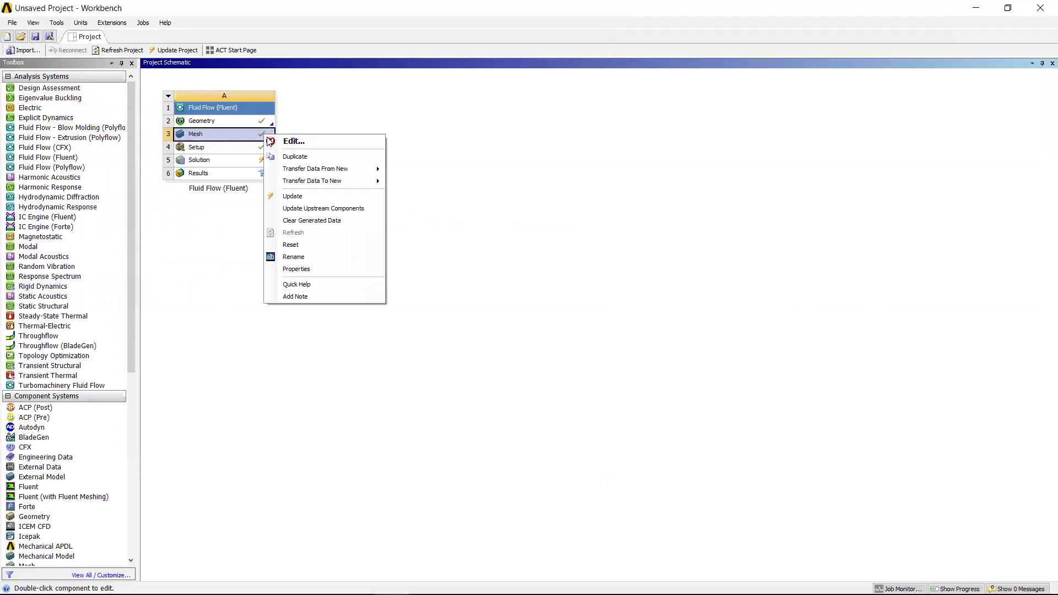
left_click(280, 145)
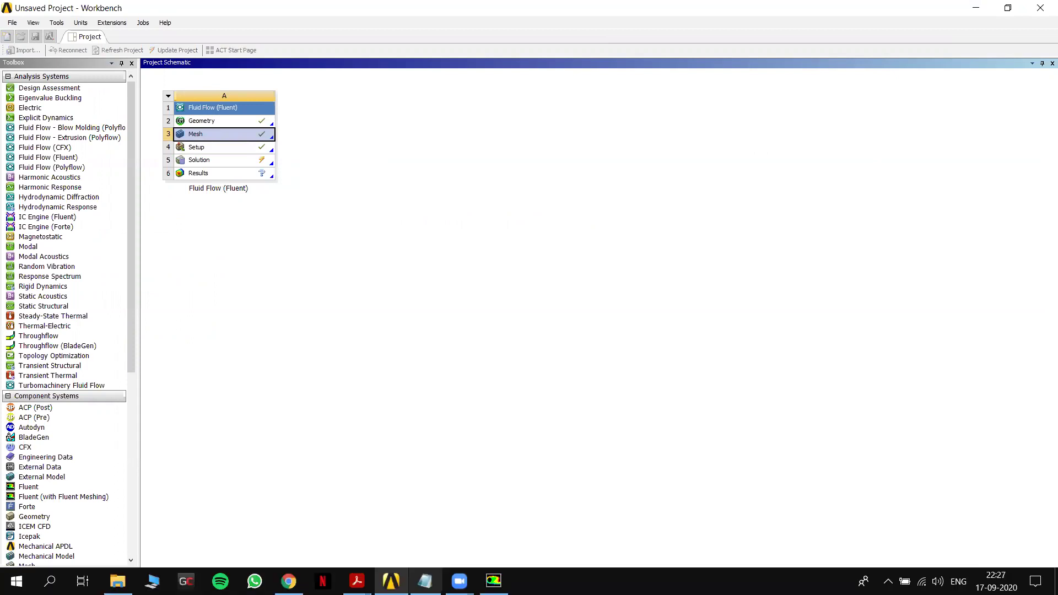
left_click(494, 581)
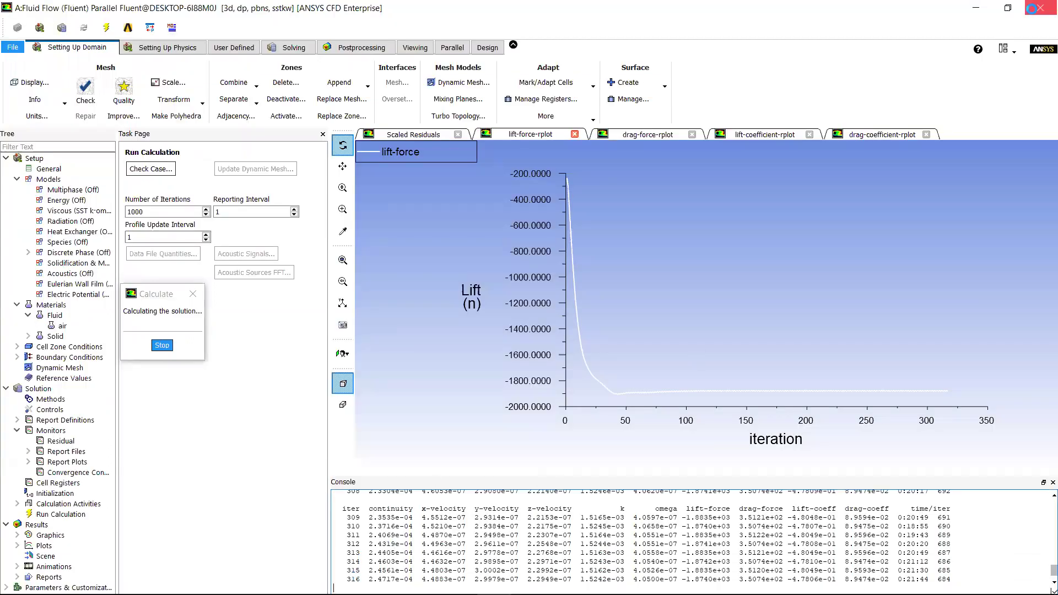
left_click(977, 8)
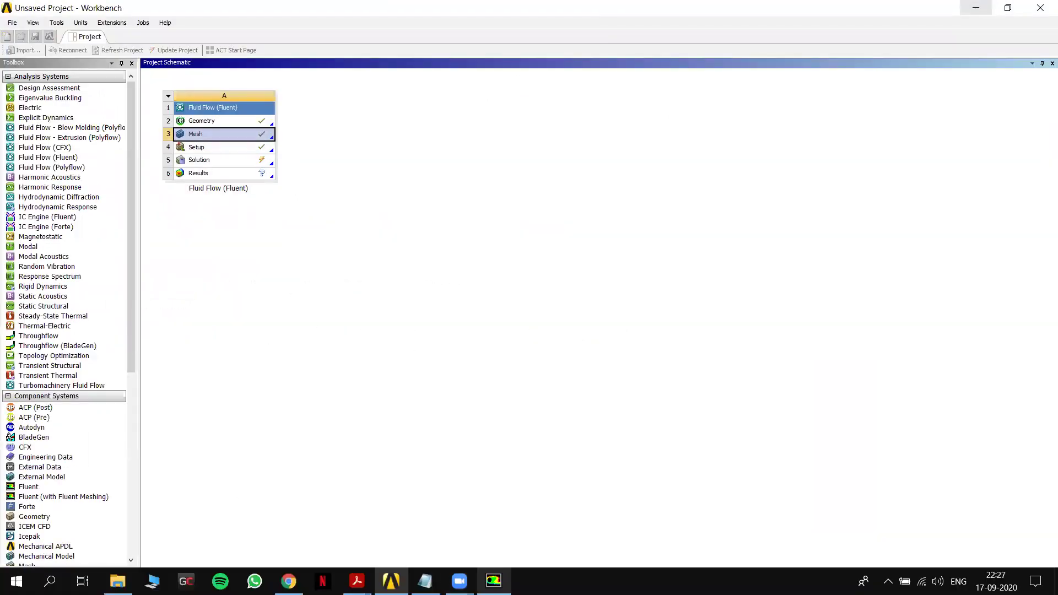
left_click(494, 581)
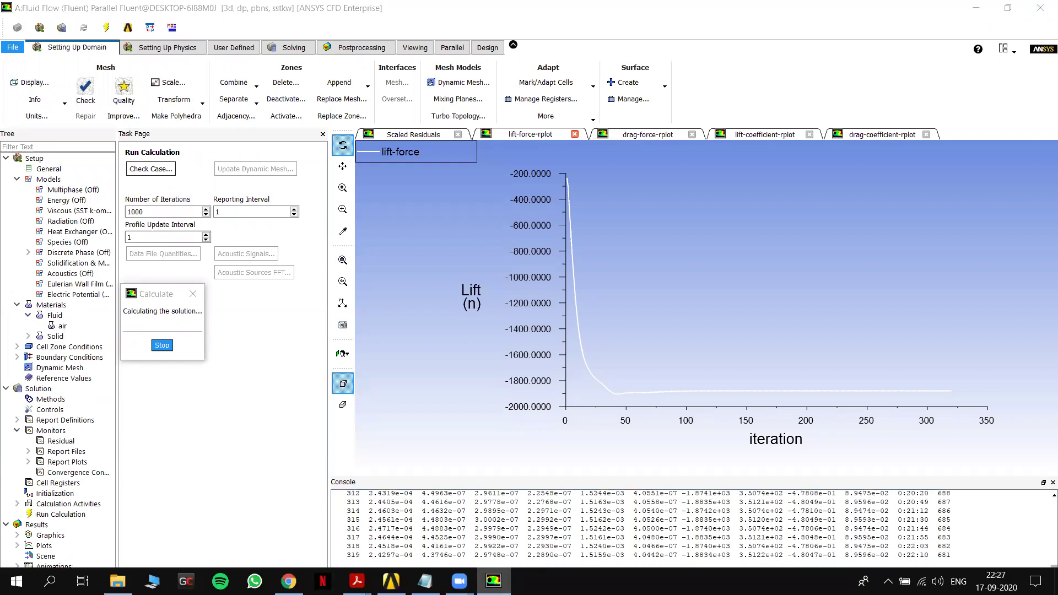
left_click(494, 580)
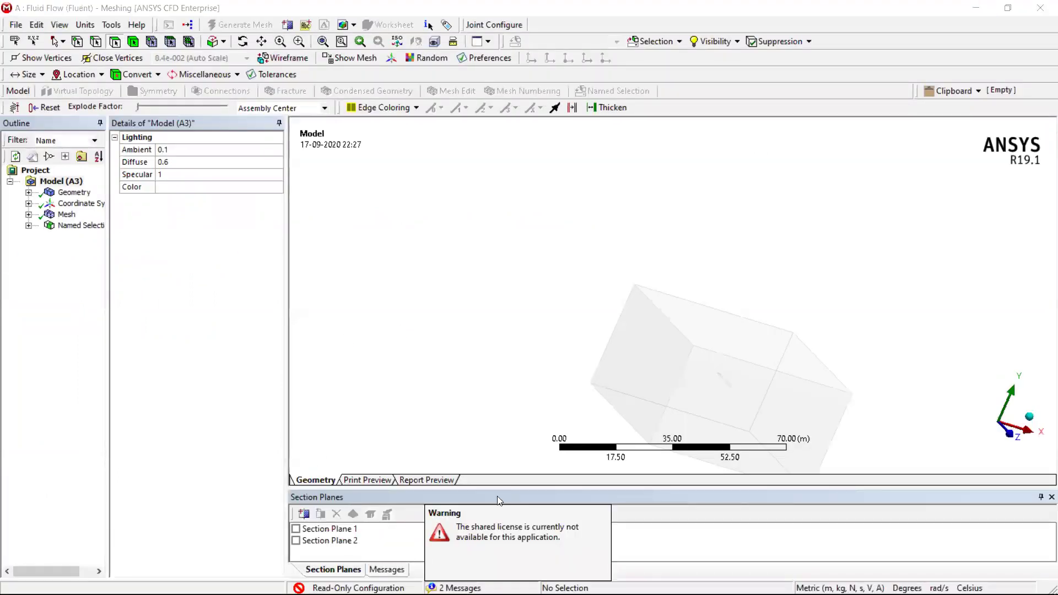
Display the domain's mesh and inspect the Mesh branch and its details, and close Meshing.
left_click(28, 215)
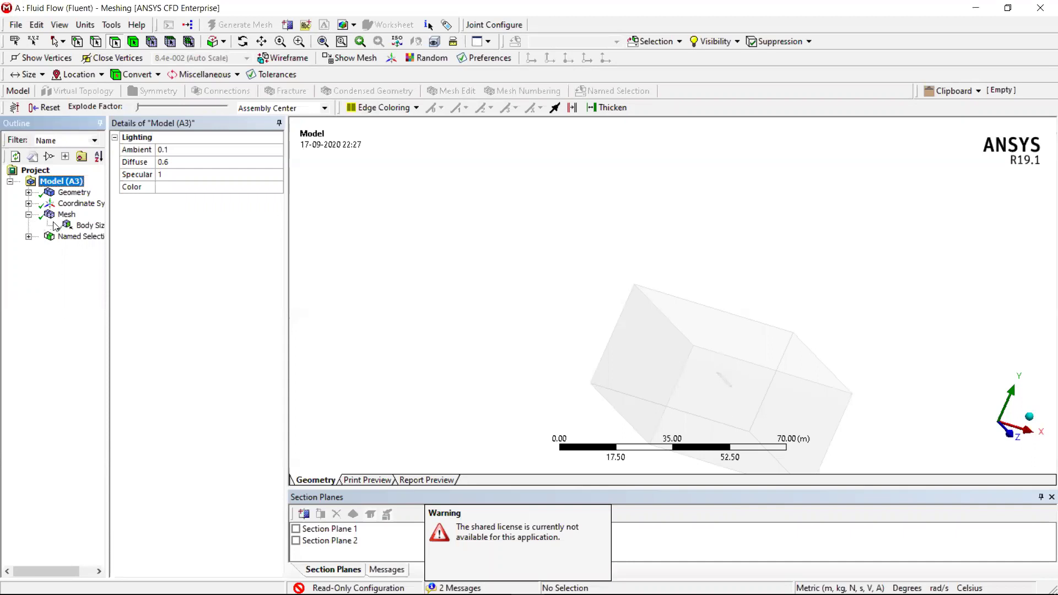
left_click(71, 217)
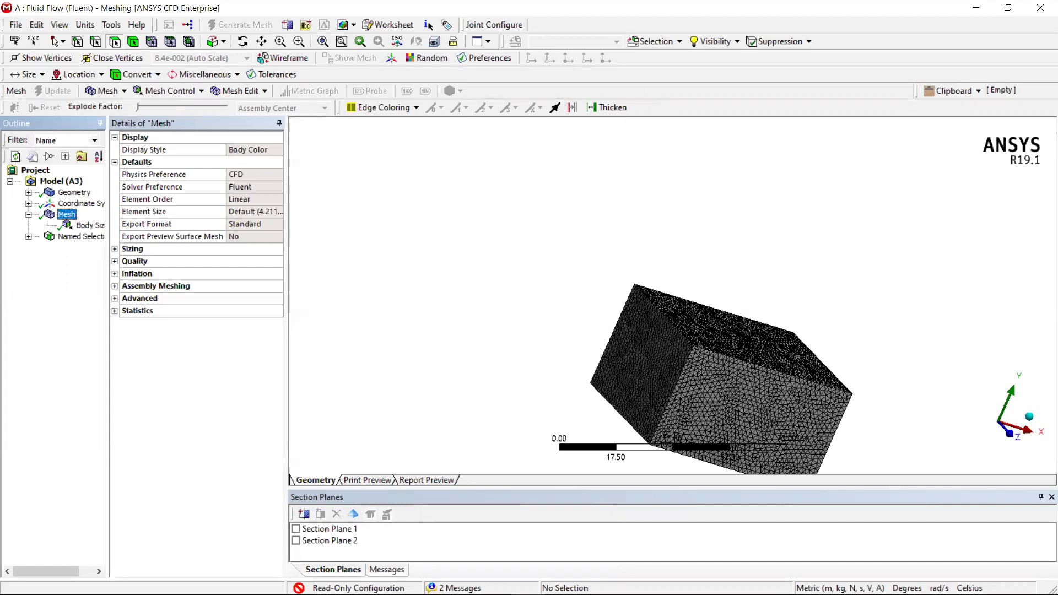
mouse_move(434, 593)
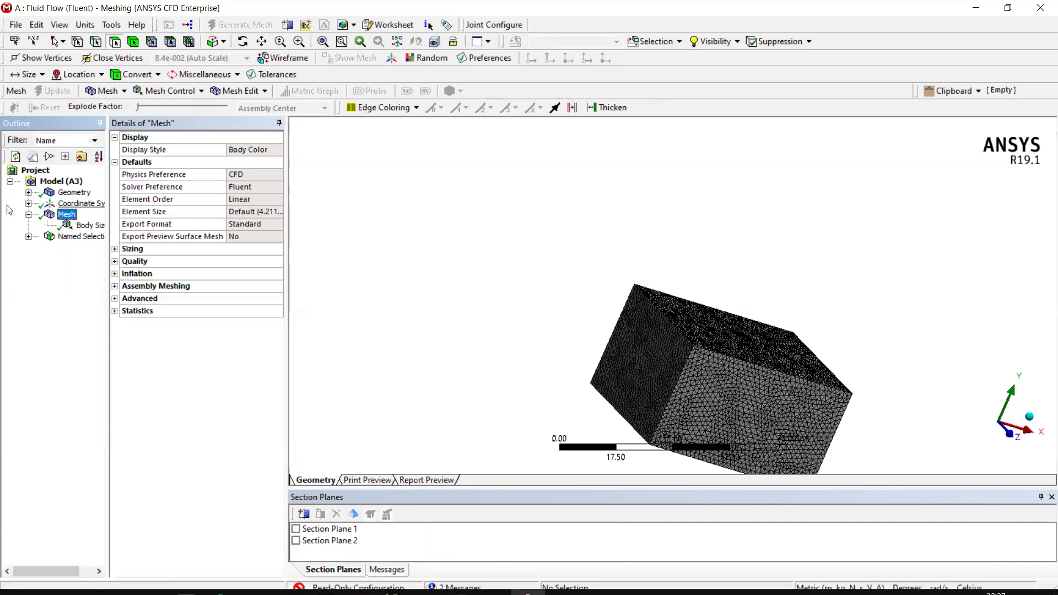
left_click(28, 214)
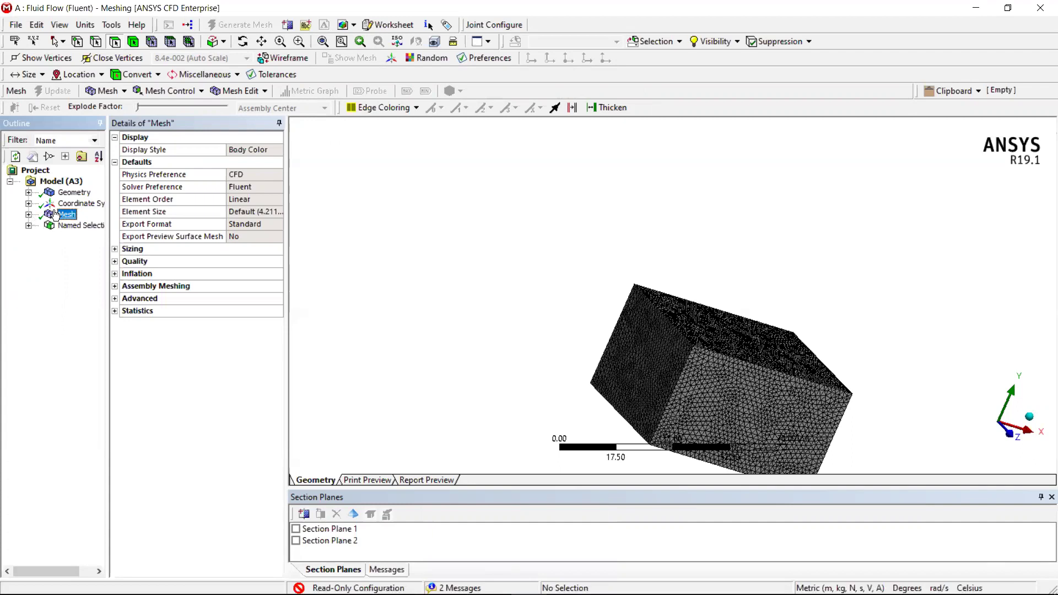
left_click(1042, 11)
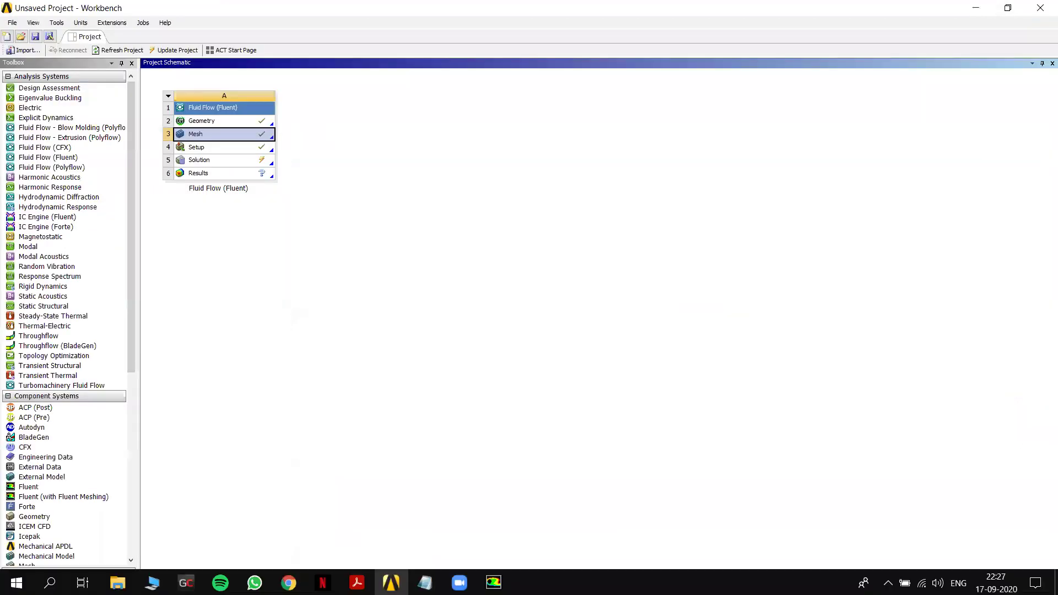
Check the lift-force plot in Fluent, and switch to File Explorer to open the competetion folder on drive E.
left_click(494, 581)
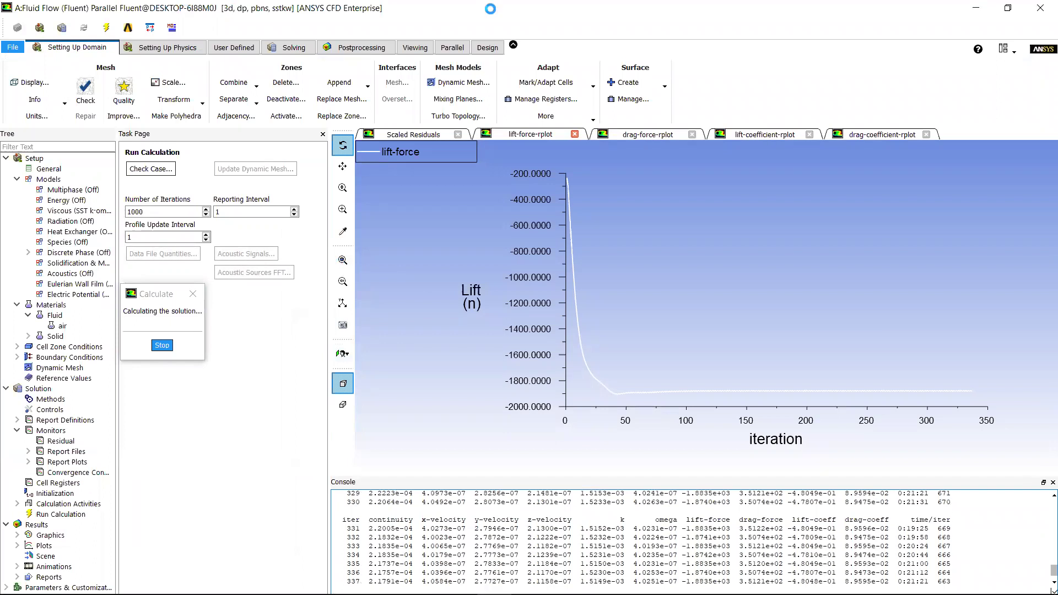
left_click(975, 8)
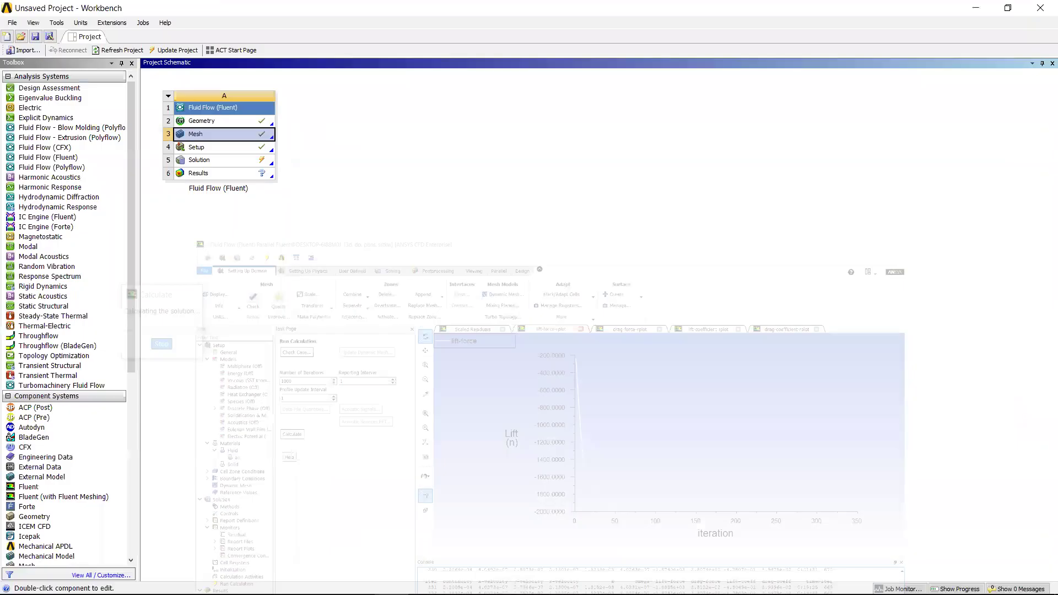
left_click(114, 576)
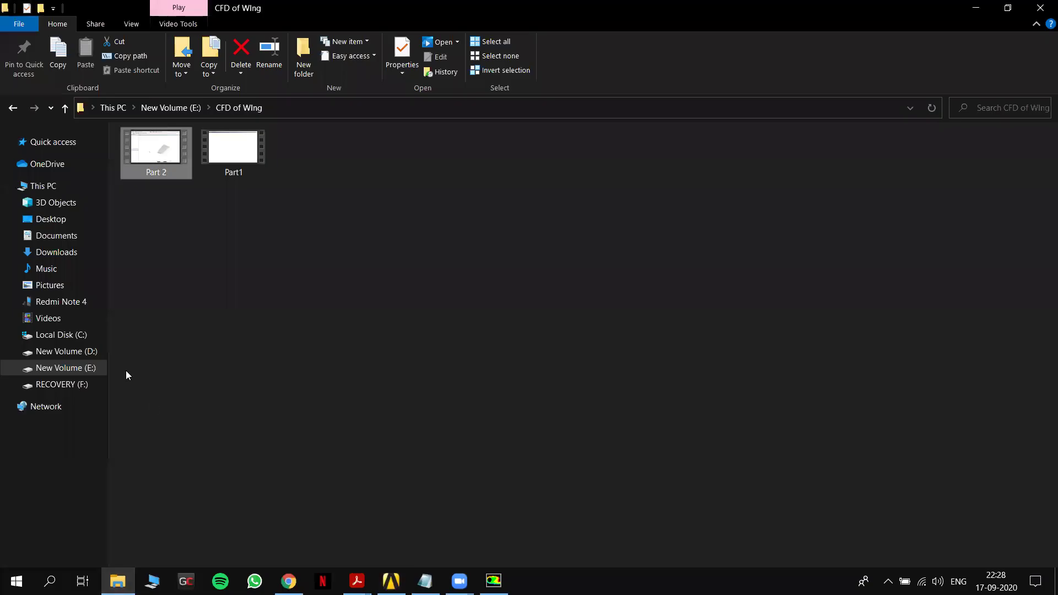
left_click(99, 368)
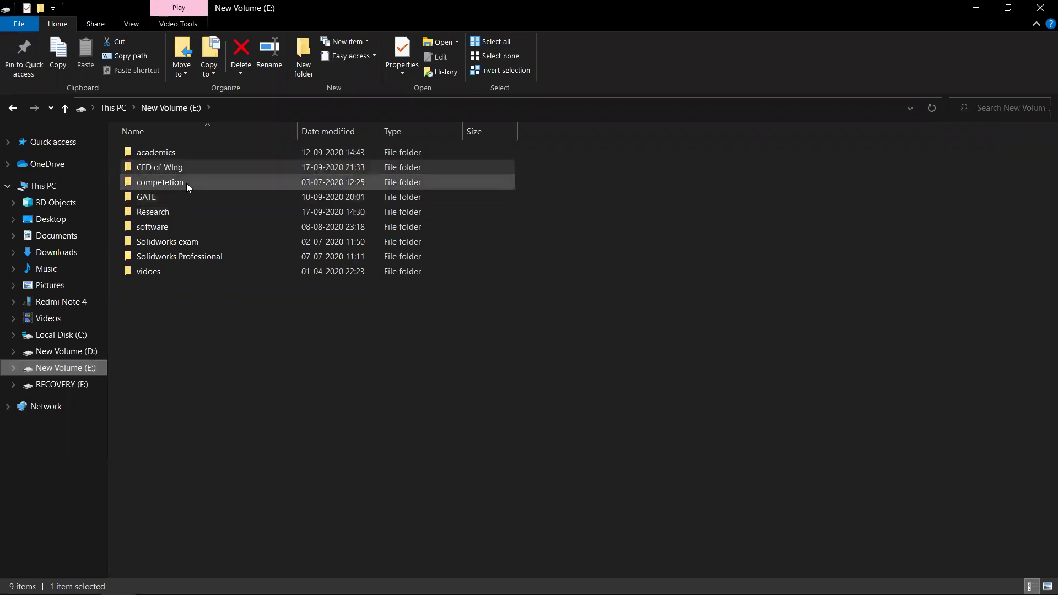
left_click(187, 183)
double_click(186, 183)
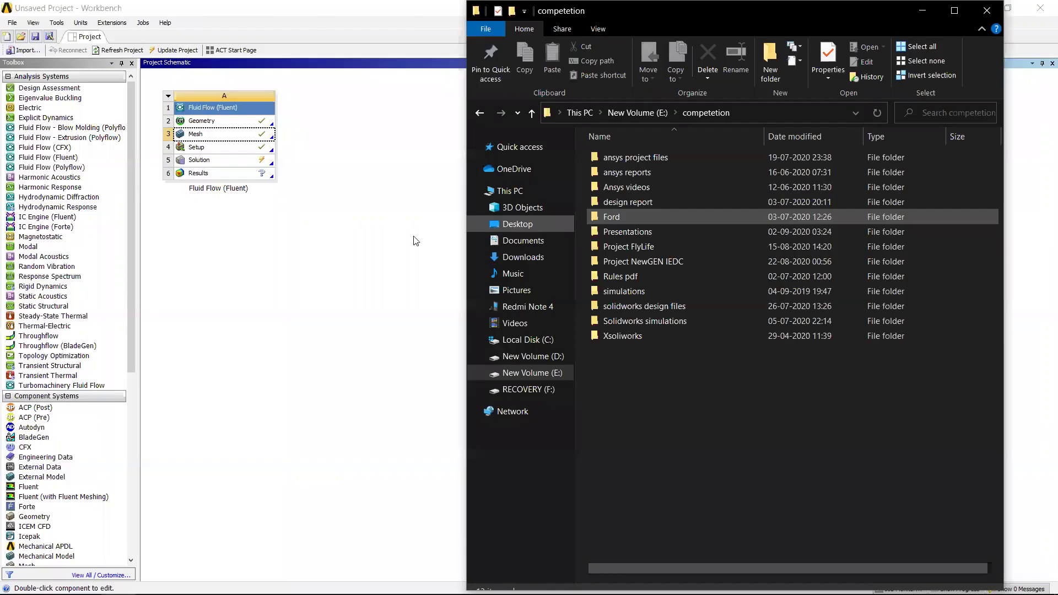
Maximise the competetion folder window and open its Ansys videos subfolder.
left_click(954, 10)
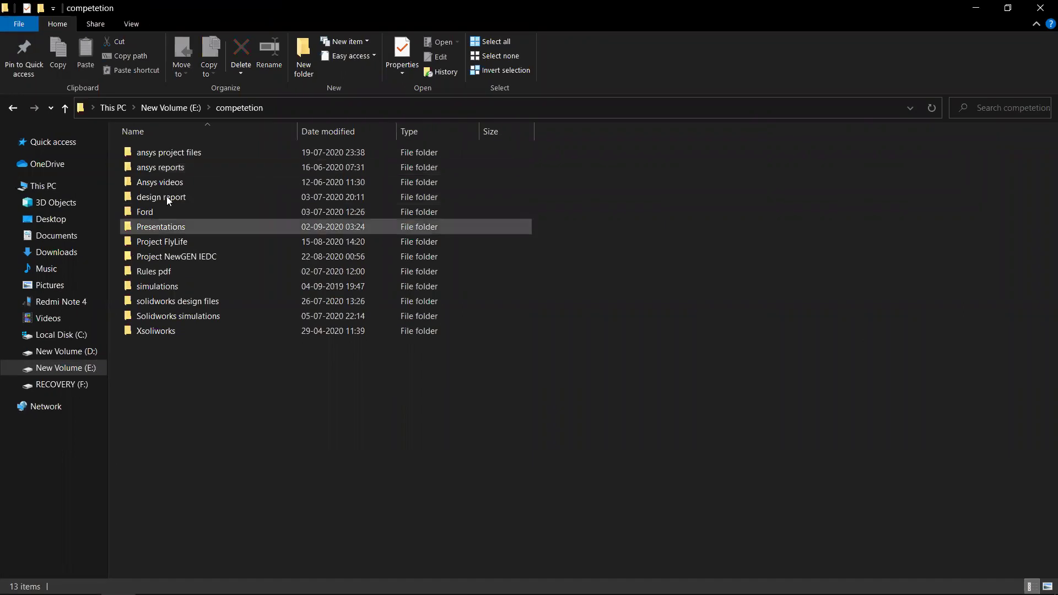
left_click(175, 186)
double_click(175, 187)
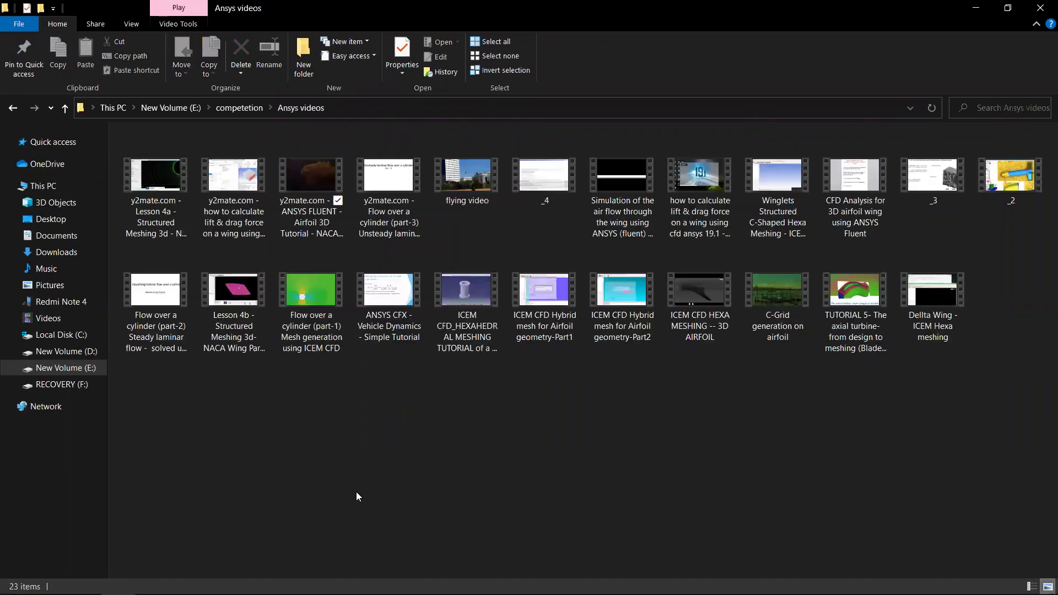
Play the ANSYS FLUENT - Airfoil 3D Tutorial - NACA 4412 video from the Ansys videos folder.
left_click(228, 204)
right_click(226, 204)
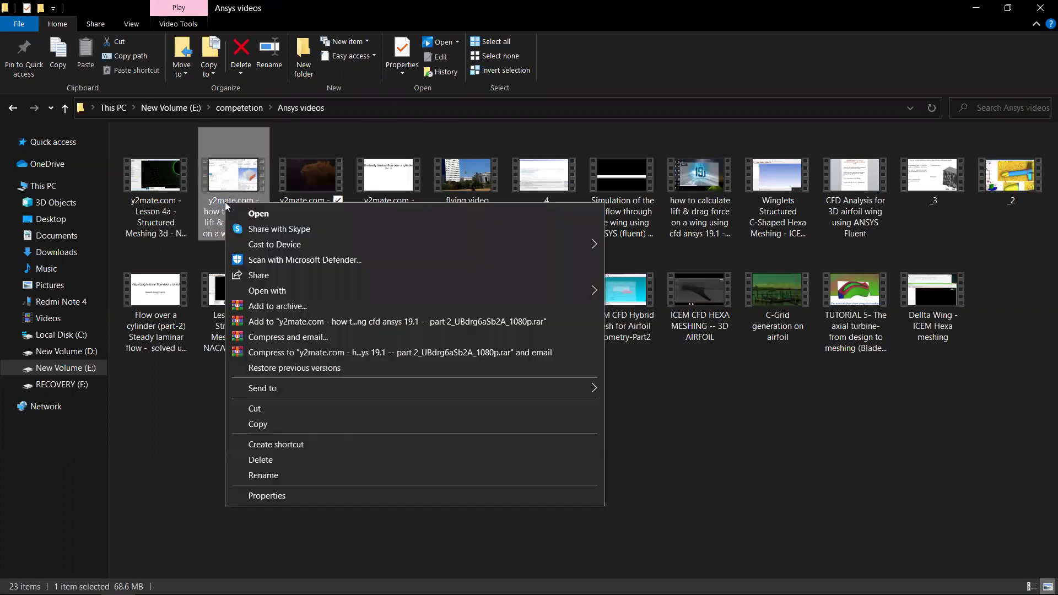
left_click(158, 452)
left_click(302, 234)
right_click(302, 234)
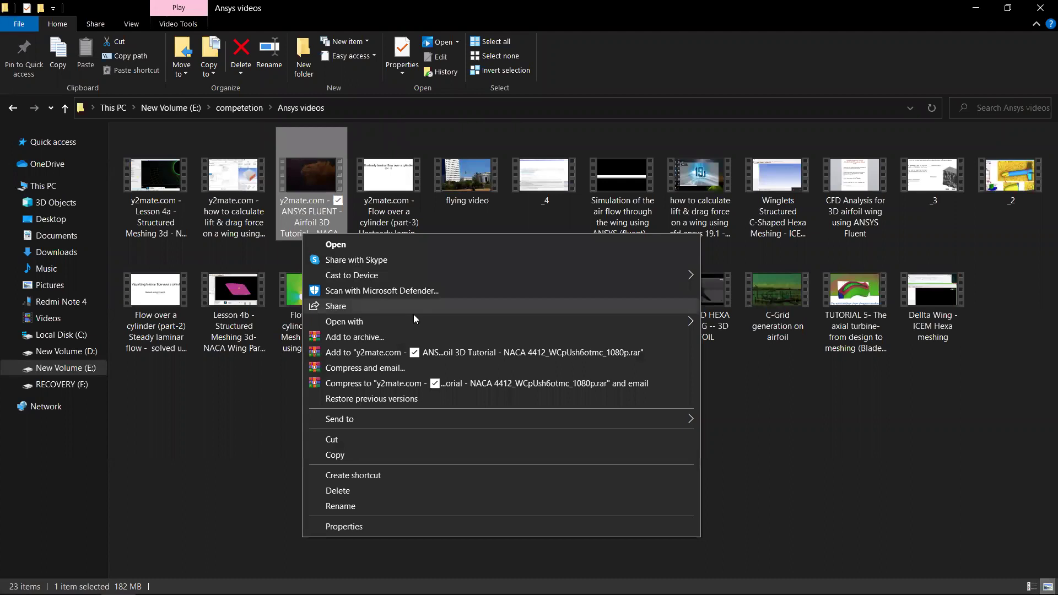
left_click(439, 243)
mouse_move(391, 582)
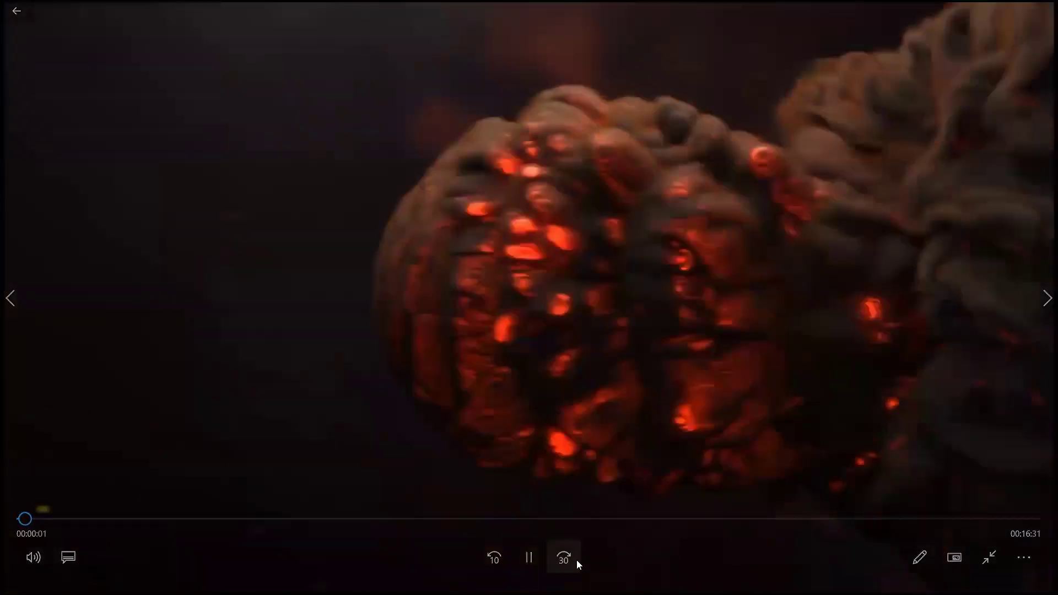
Skip the airfoil tutorial forward in 30-second jumps through its geometry section towards the meshing section.
left_click(577, 560)
left_click(576, 560)
left_click(577, 560)
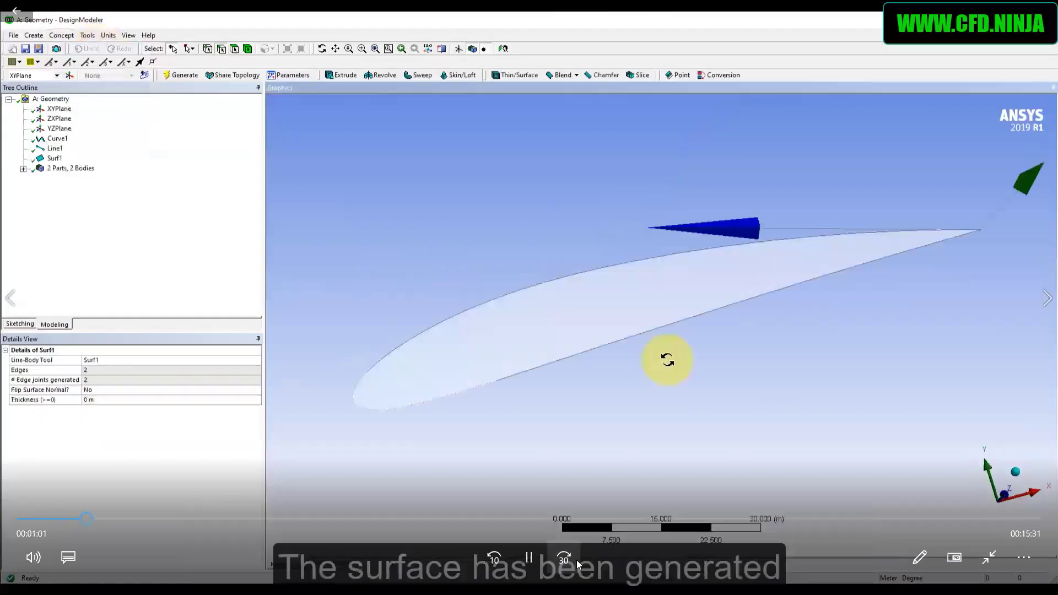
left_click(577, 560)
left_click(576, 560)
left_click(577, 560)
left_click(576, 560)
left_click(576, 560)
left_click(577, 560)
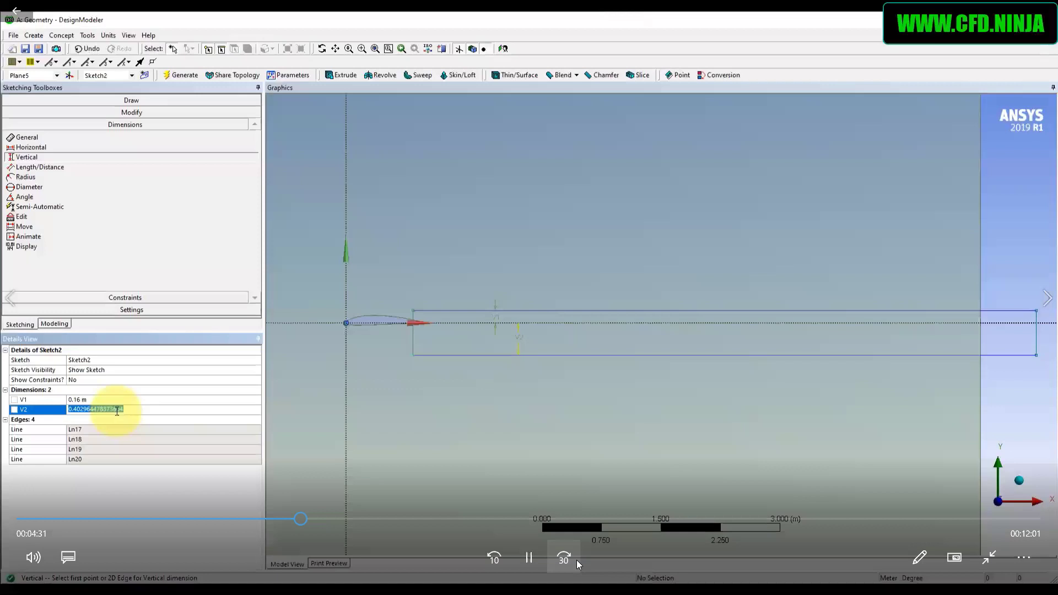
left_click(577, 560)
Rewind the airfoil tutorial in 10-second jumps to where the new rectangle for refining the area is introduced.
left_click(494, 559)
left_click(494, 559)
left_click(494, 559)
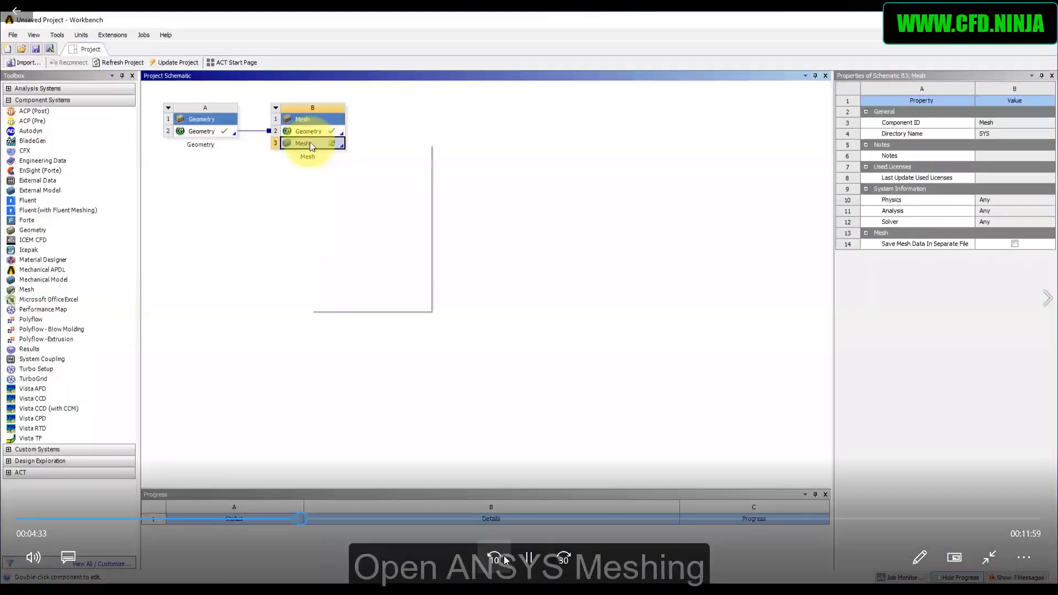
left_click(504, 559)
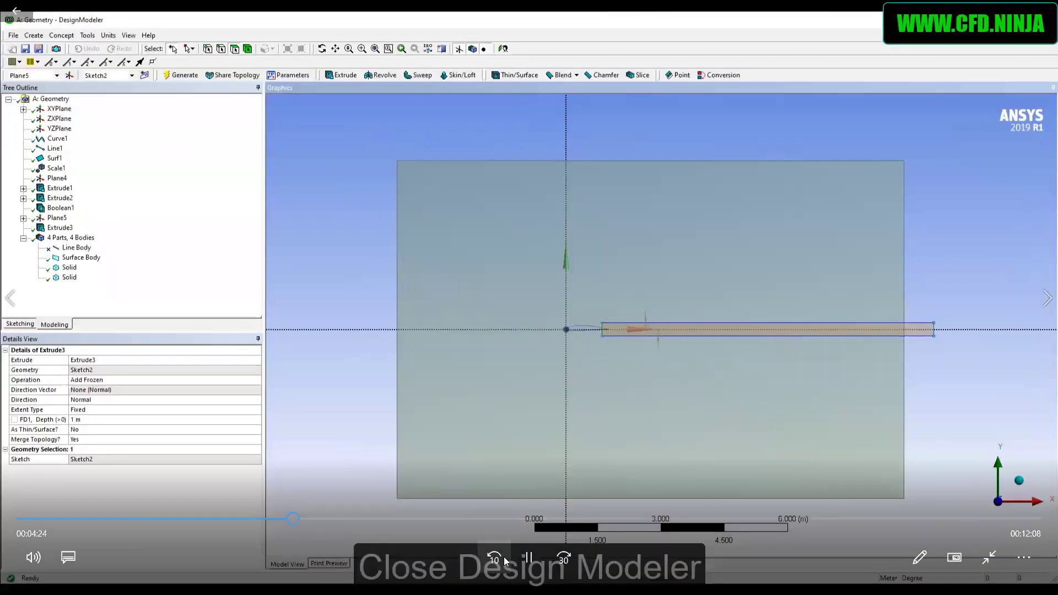
left_click(494, 559)
left_click(495, 559)
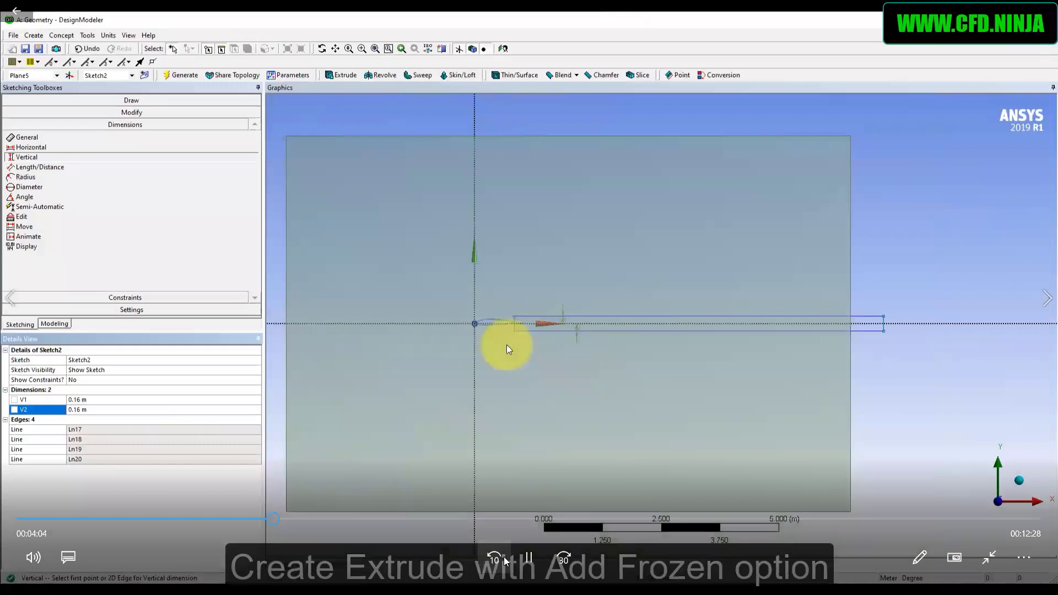
left_click(494, 559)
left_click(495, 559)
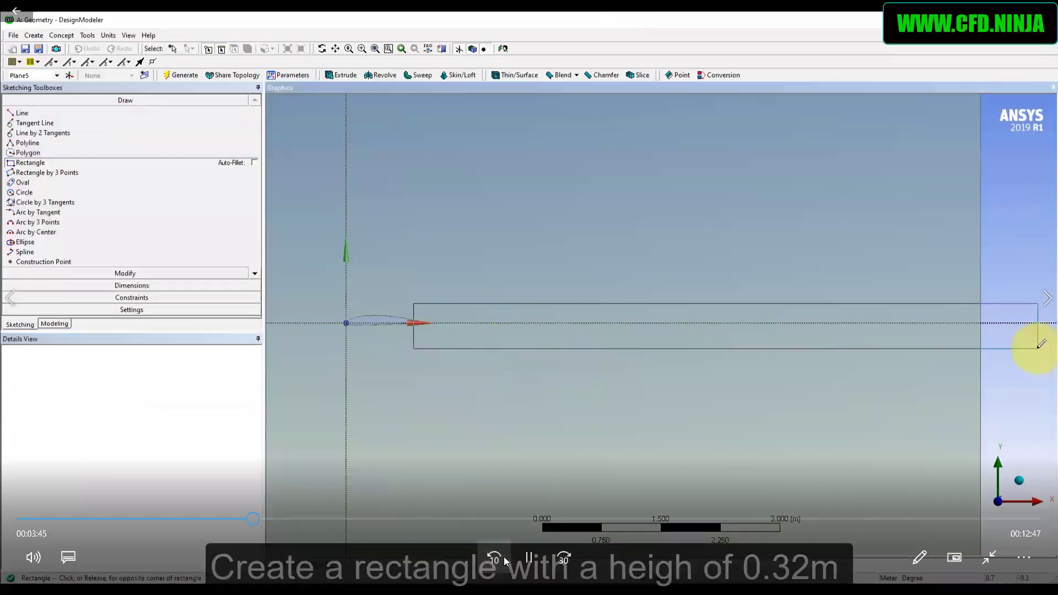
left_click(504, 558)
left_click(504, 558)
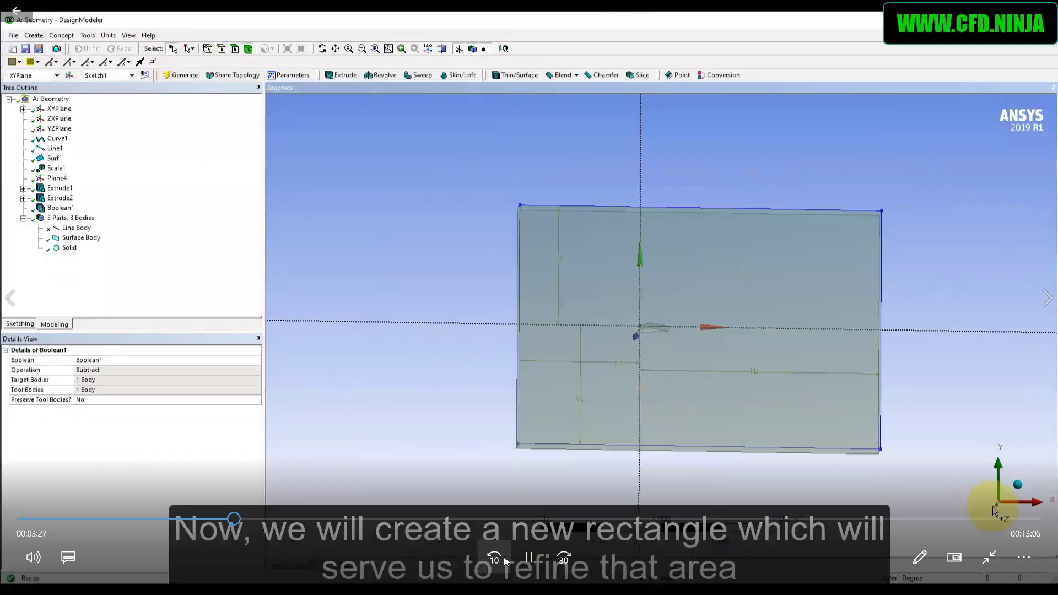
Lower the system volume to 60.
key("XF86AudioRaiseVolume")
key("XF86AudioLowerVolume")
key("XF86AudioLowerVolume")
key("XF86AudioLowerVolume")
key("XF86AudioLowerVolume")
key("XF86AudioLowerVolume")
key("XF86AudioLowerVolume")
key("XF86AudioLowerVolume")
key("XF86AudioLowerVolume")
key("XF86AudioLowerVolume")
key("XF86AudioLowerVolume")
key("XF86AudioLowerVolume")
key("XF86AudioLowerVolume")
key("XF86AudioLowerVolume")
key("XF86AudioLowerVolume")
key("XF86AudioLowerVolume")
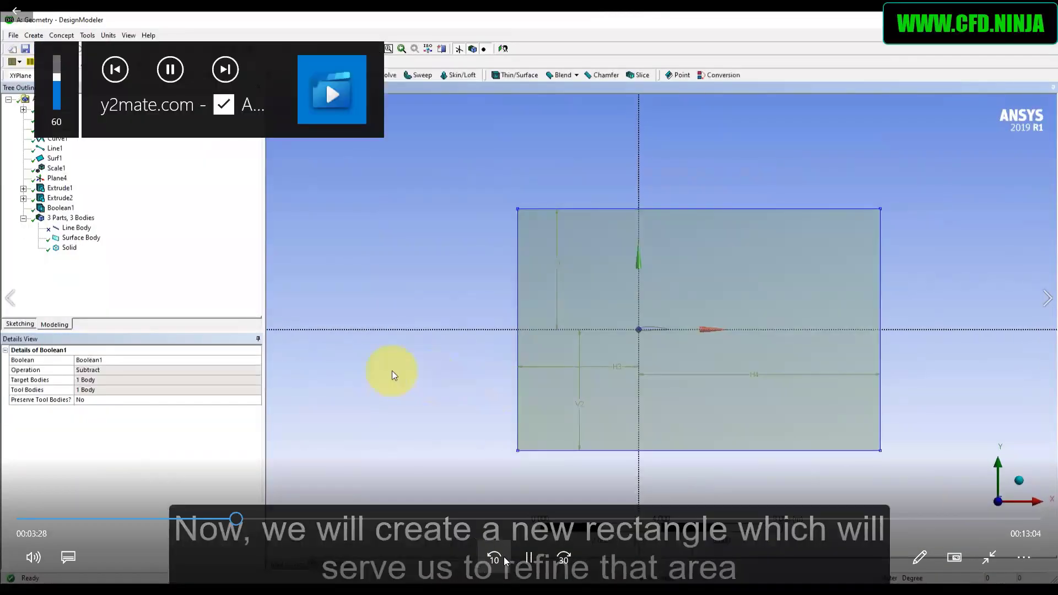
Pause the airfoil tutorial, move ahead to its inlet boundary condition section at about 11:22, and close the player.
left_click(504, 559)
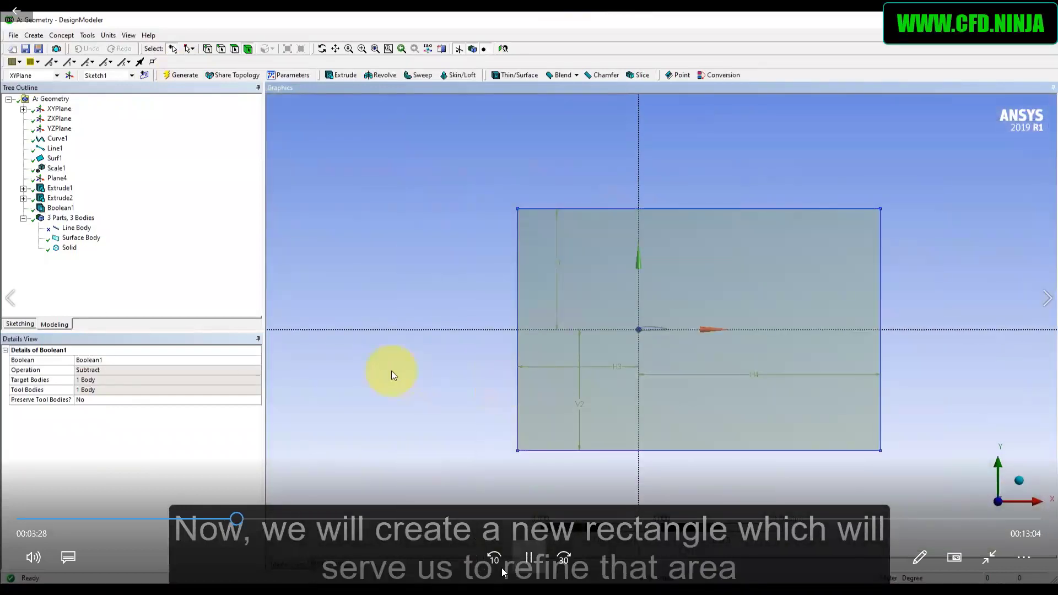
left_click(572, 561)
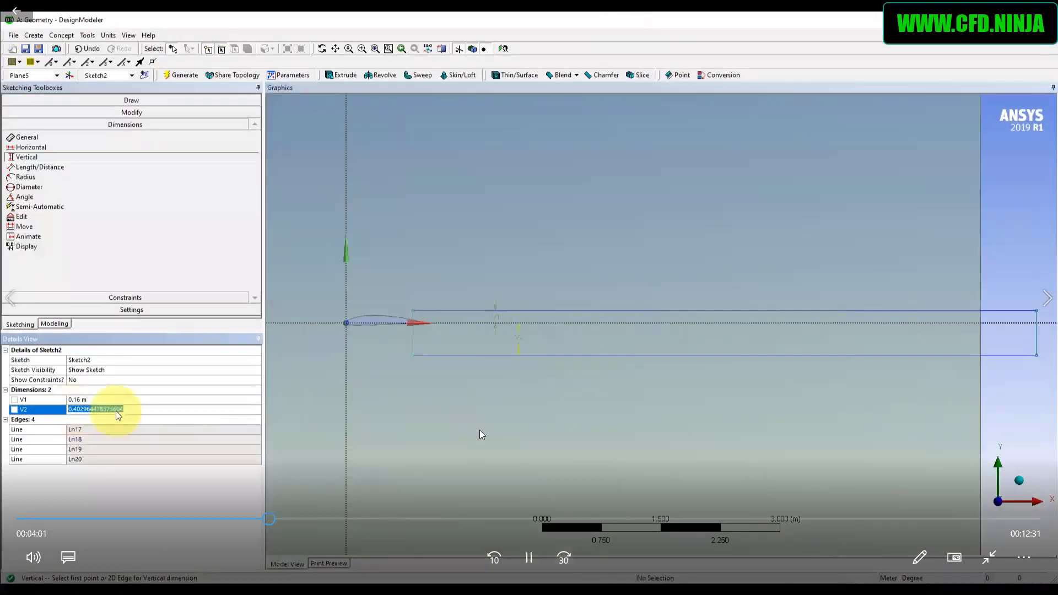
left_click(529, 555)
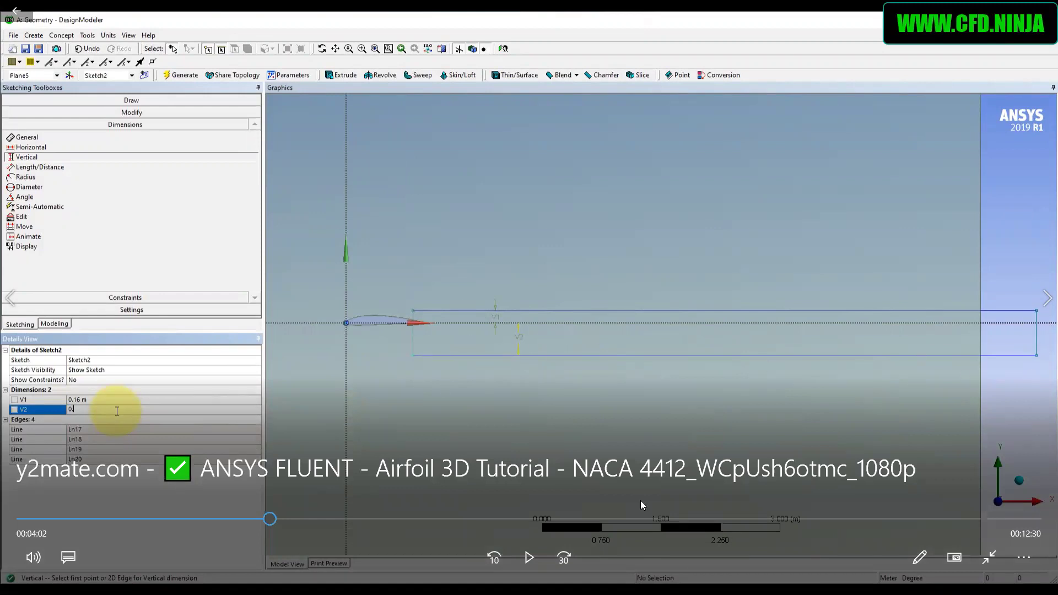
left_click(559, 550)
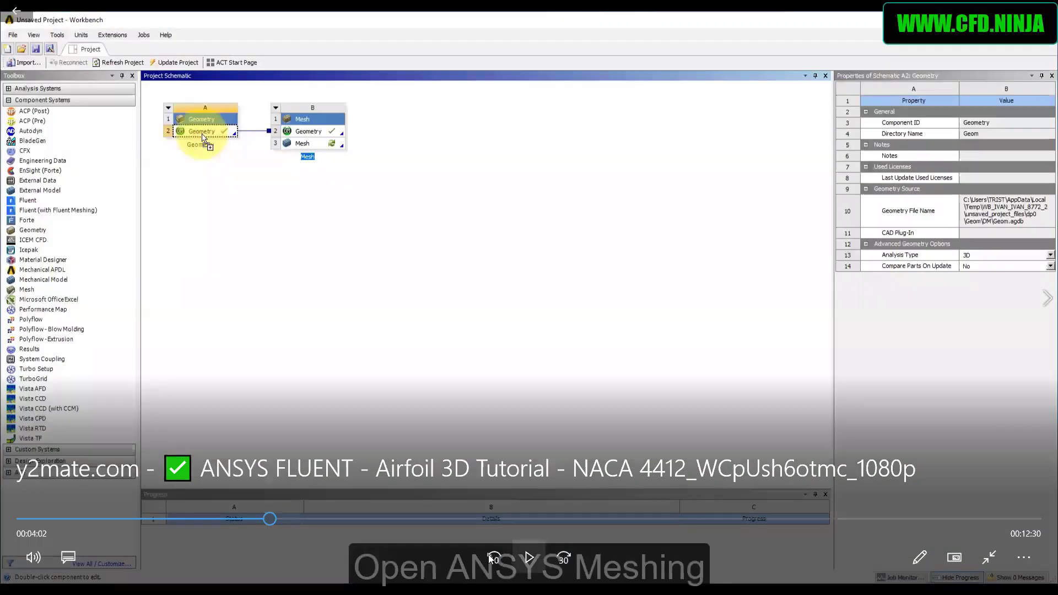
left_click(489, 555)
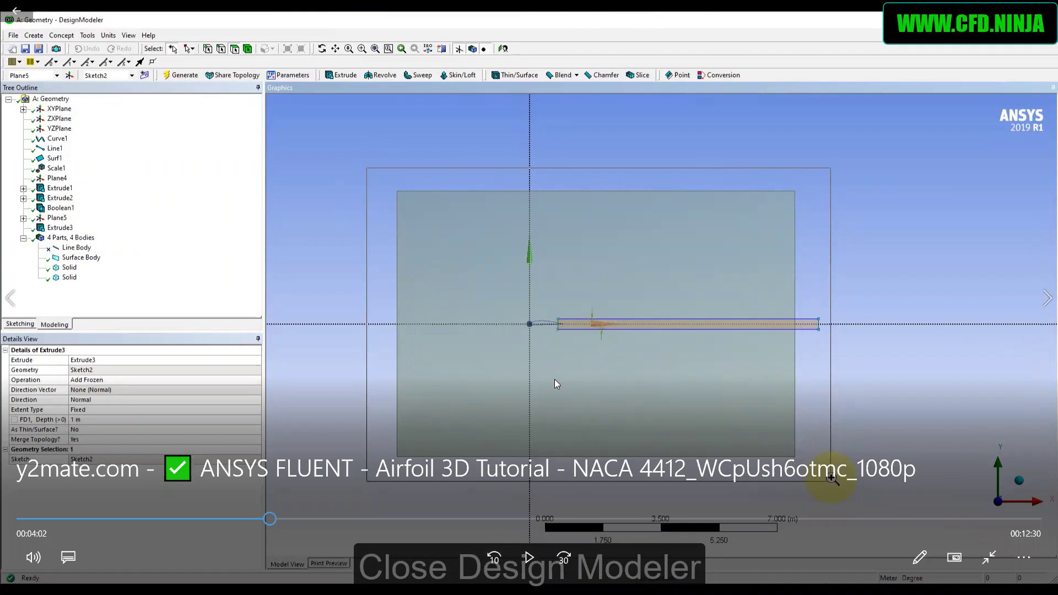
left_click(725, 524)
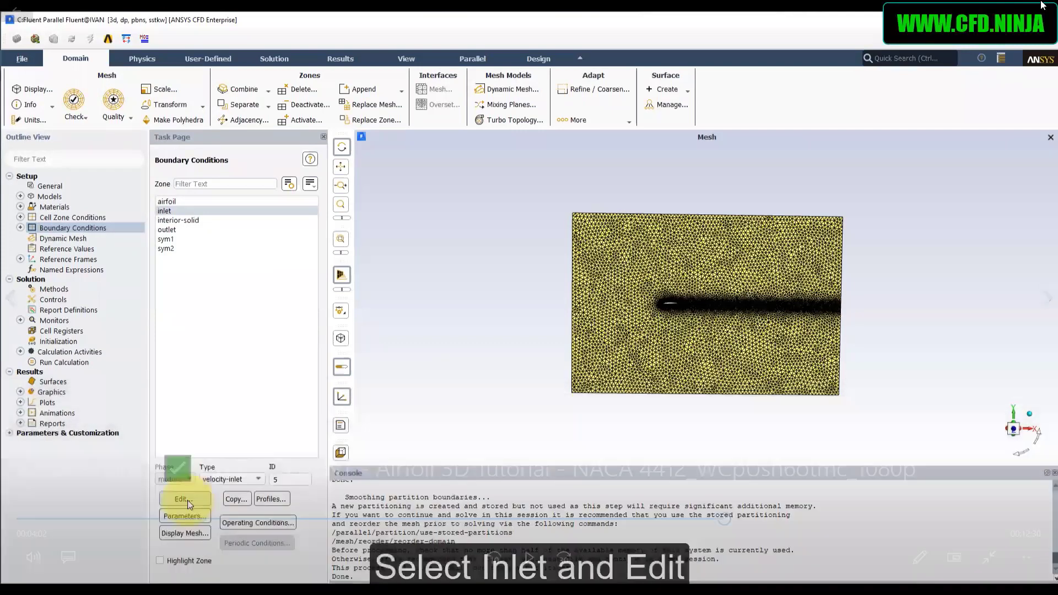
mouse_move(1042, 2)
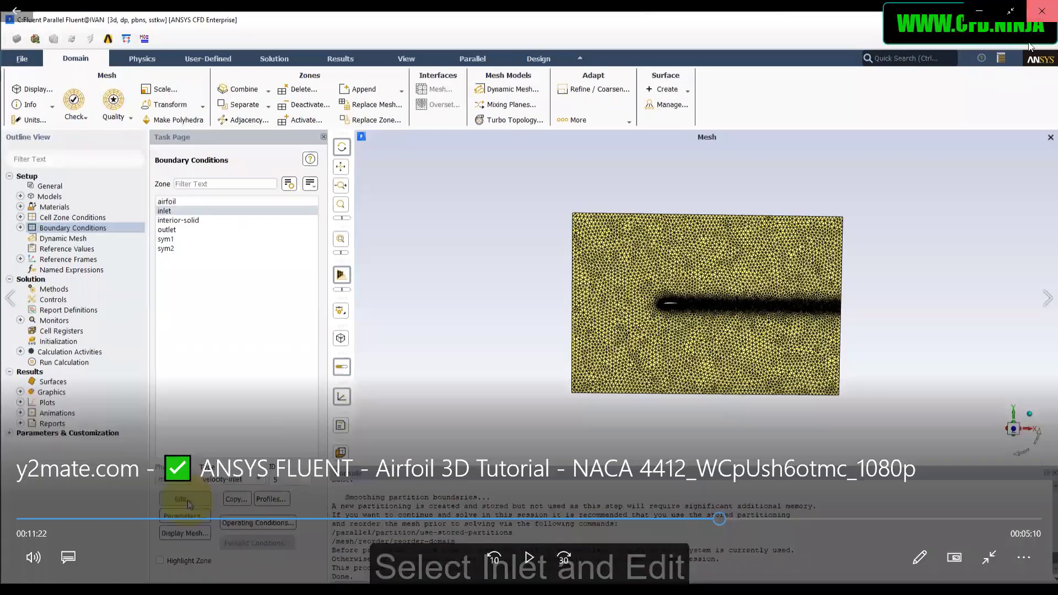
left_click(1042, 15)
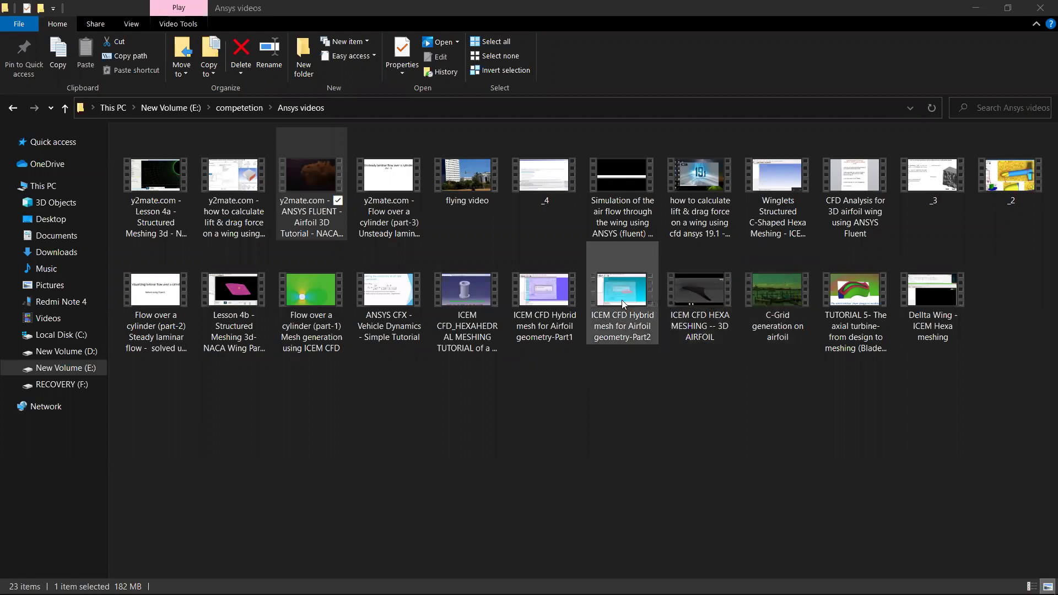
Play part 2 of the ansys 19.1 wing lift and drag video and move to its CFD-Post section at about 03:37.
double_click(240, 170)
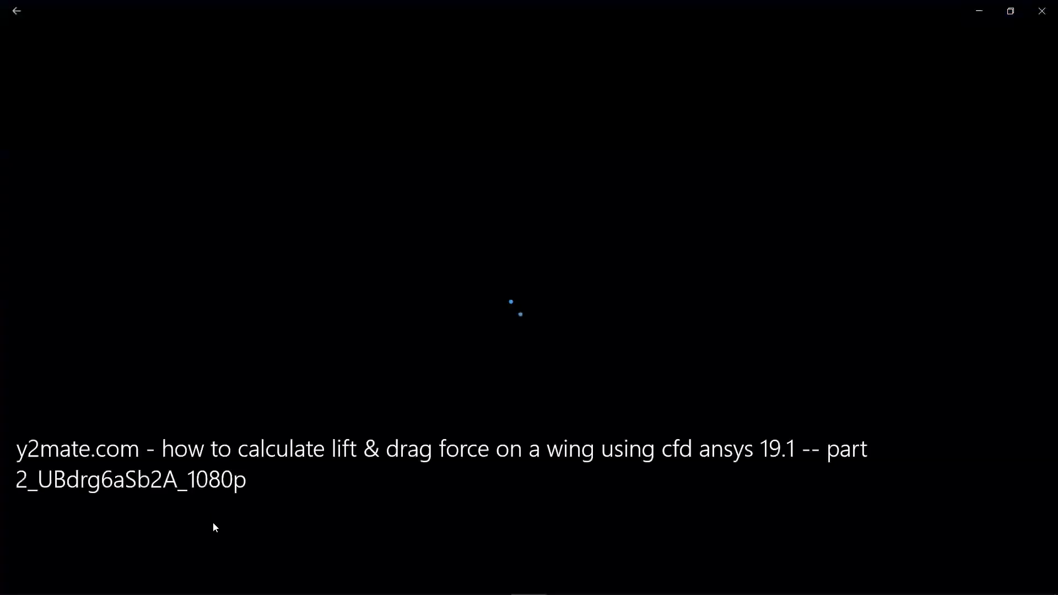
left_click_drag(213, 522, 390, 520)
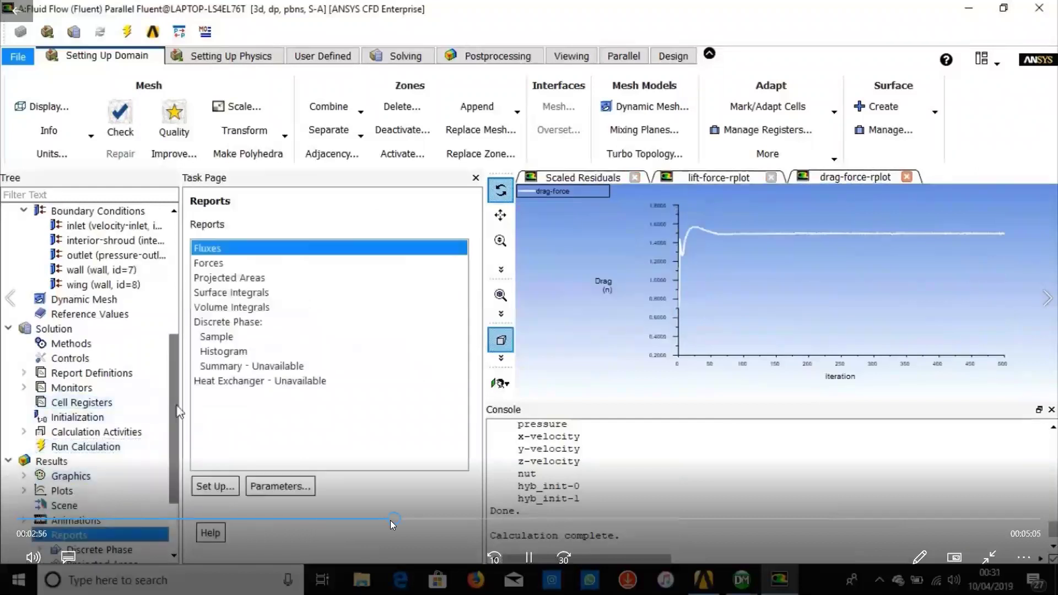
left_click(440, 518)
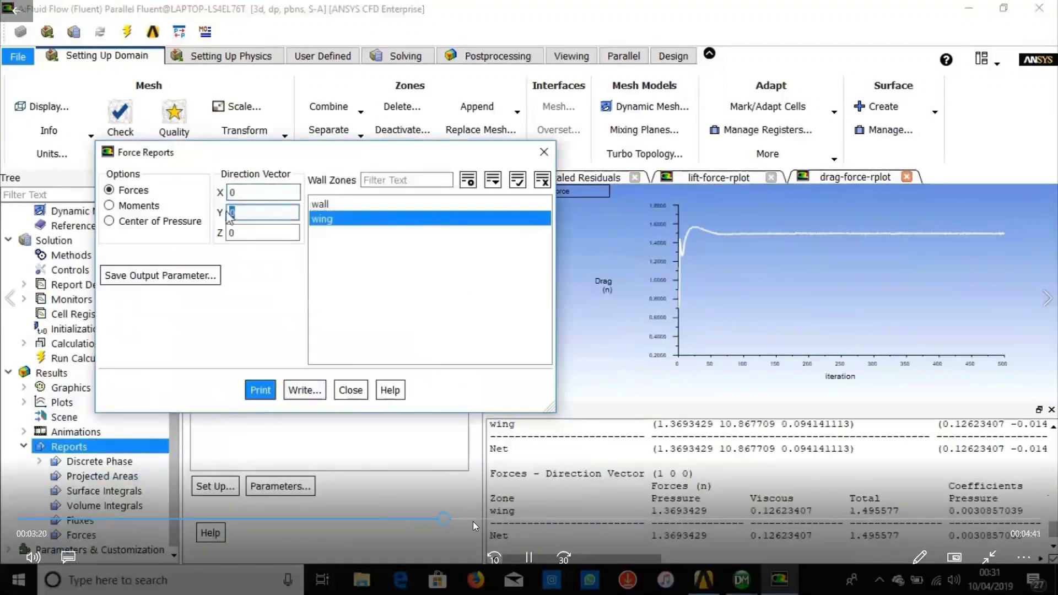
left_click(487, 521)
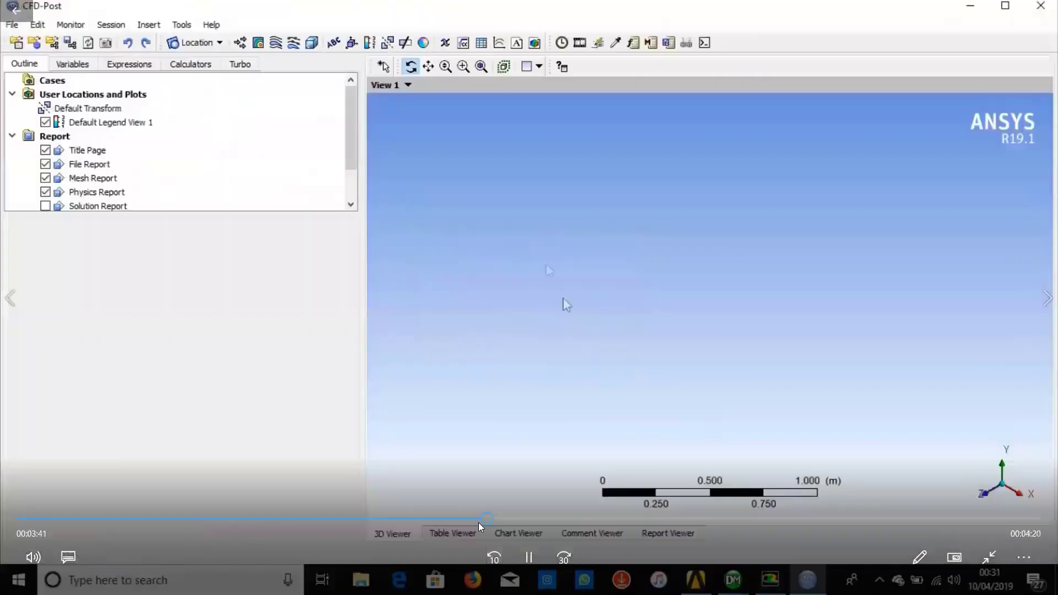
left_click(480, 519)
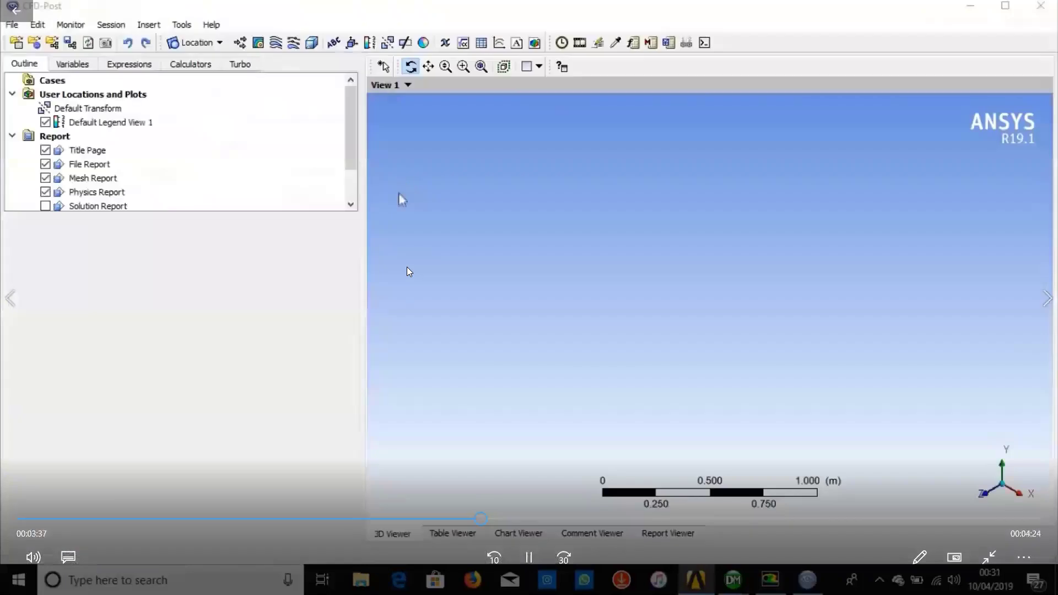
Lower the system volume further while the CFD-Post section plays.
key("XF86AudioLowerVolume")
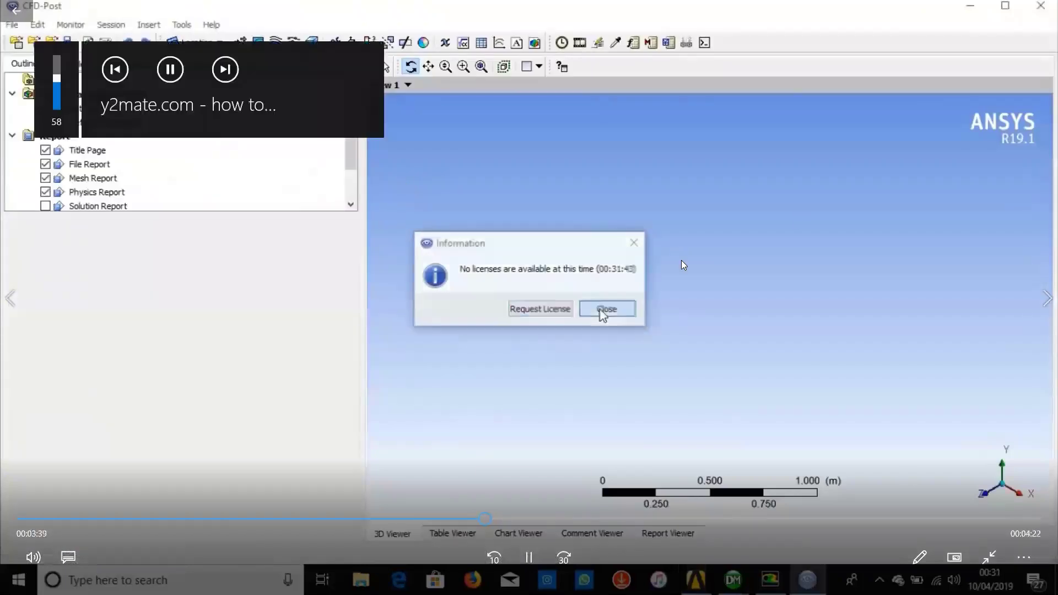
key("XF86AudioLowerVolume")
key("XF86AudioLowerVolume")
key("XF86AudioLowerVolume")
key("XF86AudioLowerVolume")
key("XF86AudioLowerVolume")
key("XF86AudioLowerVolume")
key("XF86AudioLowerVolume")
key("XF86AudioLowerVolume")
key("XF86AudioLowerVolume")
key("XF86AudioLowerVolume")
key("XF86AudioLowerVolume")
key("XF86AudioLowerVolume")
key("XF86AudioLowerVolume")
key("XF86AudioLowerVolume")
key("XF86AudioLowerVolume")
key("XF86AudioLowerVolume")
key("XF86AudioLowerVolume")
key("XF86AudioLowerVolume")
key("XF86AudioLowerVolume")
key("XF86AudioLowerVolume")
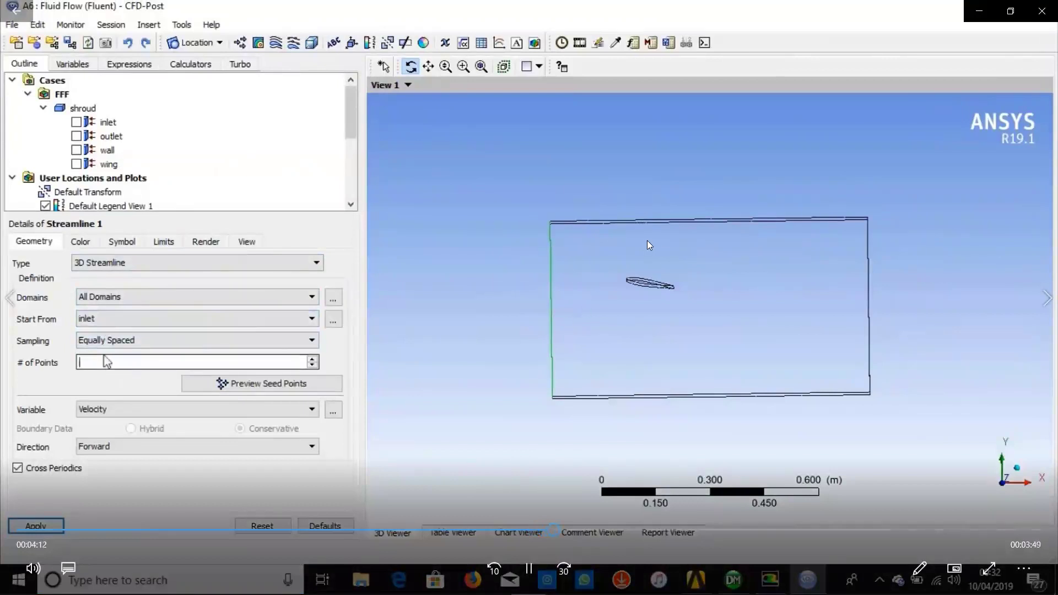
Watch the velocity streamlines, skip ahead to the wing pressure contour, and pause the video at 05:11.
left_click(688, 243)
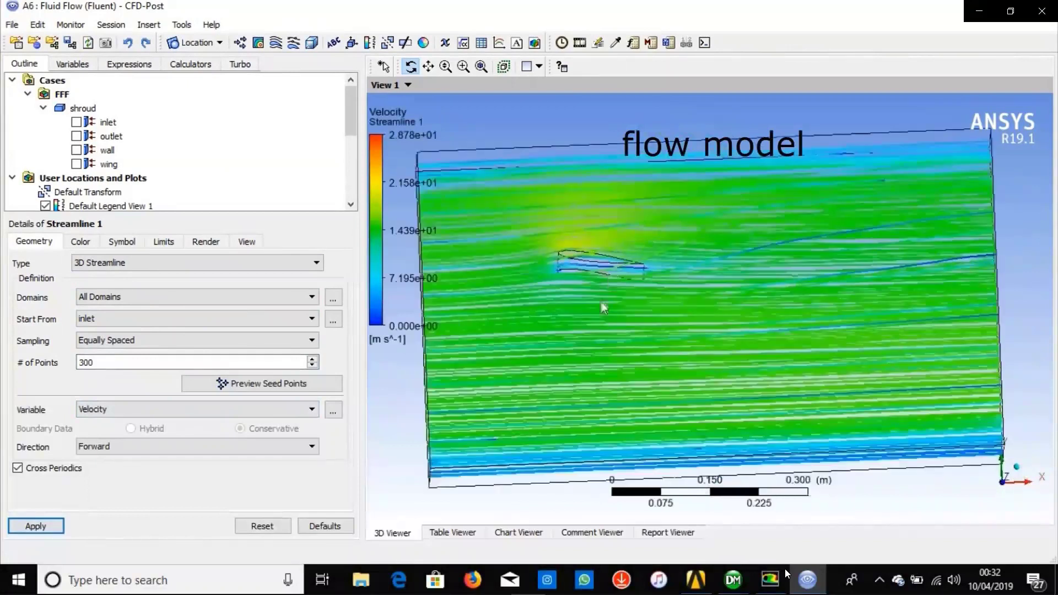
mouse_move(676, 470)
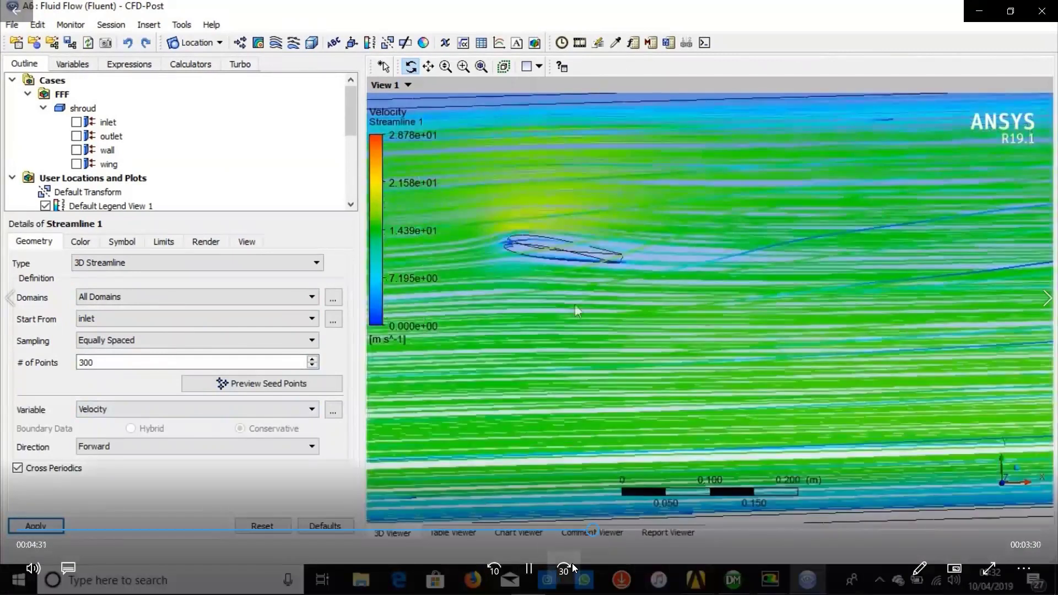
left_click(572, 564)
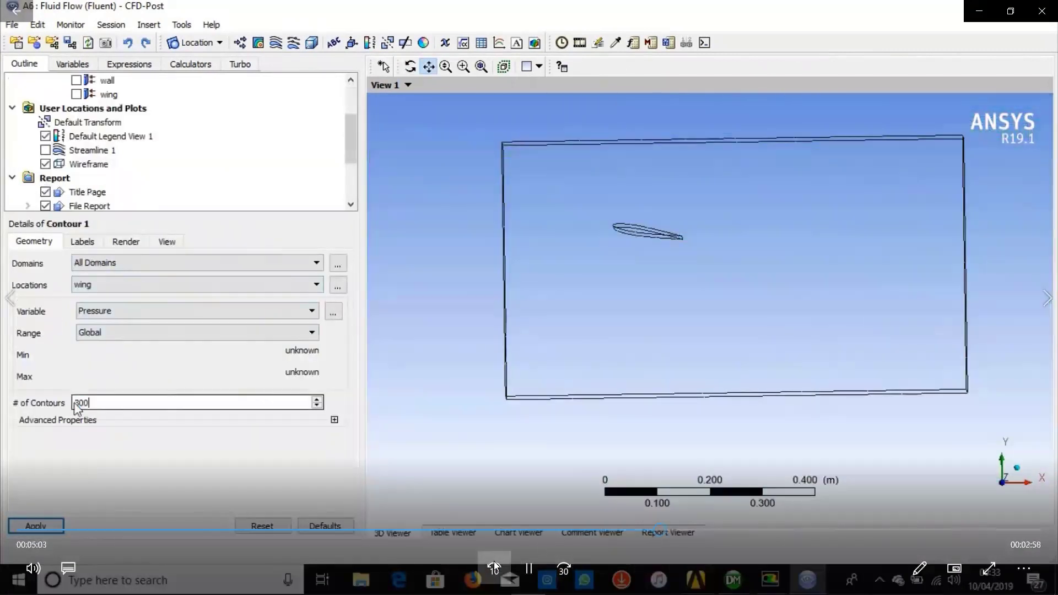
left_click(494, 562)
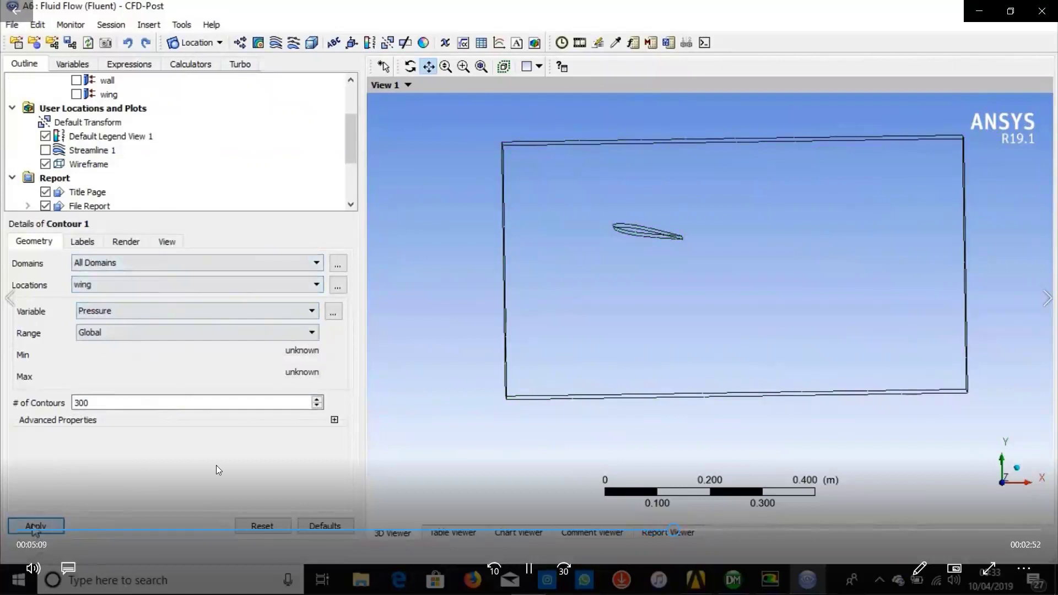
left_click(528, 568)
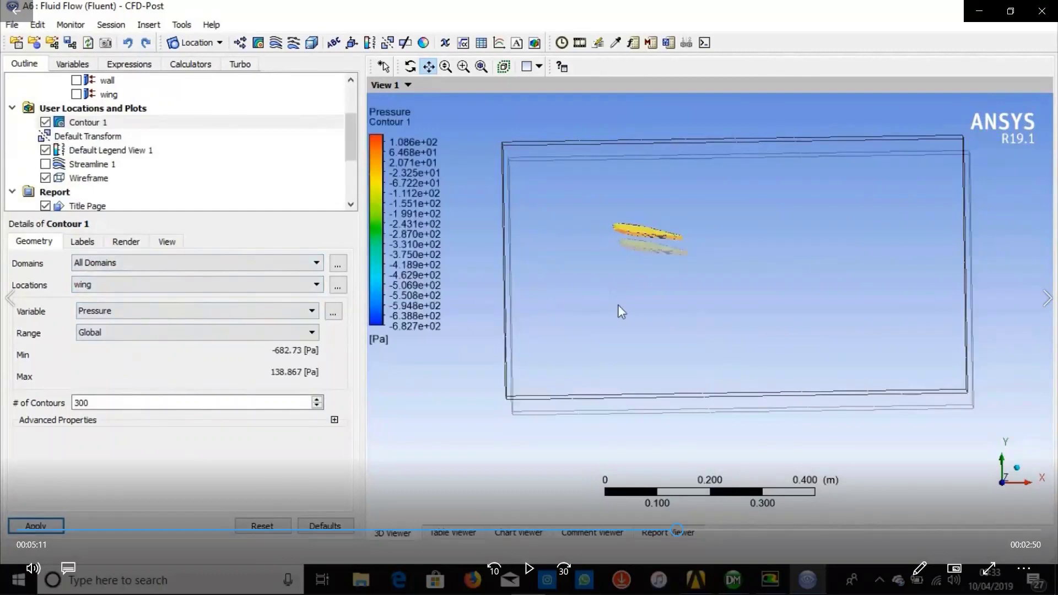
Raise the screen brightness and minimise the video player to return to the Ansys videos folder.
key("XF86MonBrightnessUp")
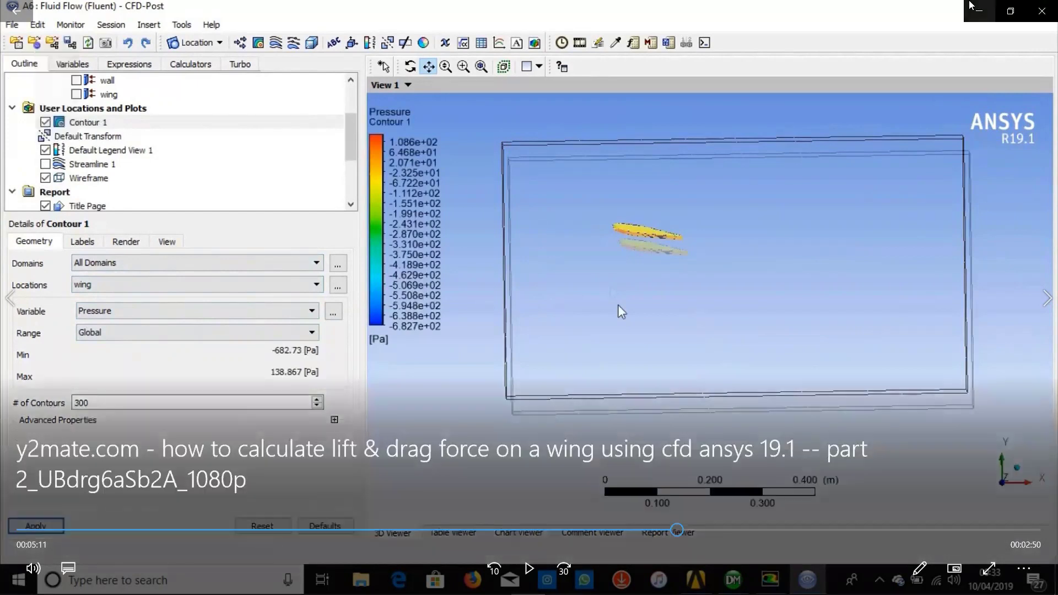
left_click(979, 11)
key("XF86MonBrightnessUp")
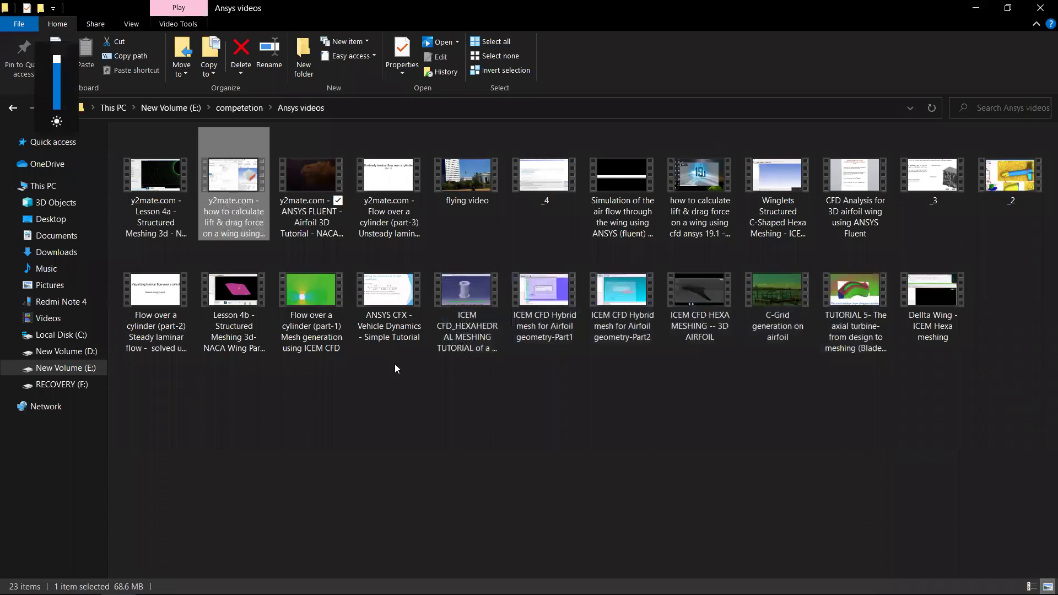
Lower the system volume to 2.
key("XF86AudioLowerVolume")
key("XF86AudioLowerVolume")
key("XF86AudioLowerVolume")
key("XF86AudioLowerVolume")
key("XF86AudioLowerVolume")
key("XF86AudioLowerVolume")
key("XF86AudioLowerVolume")
key("XF86AudioLowerVolume")
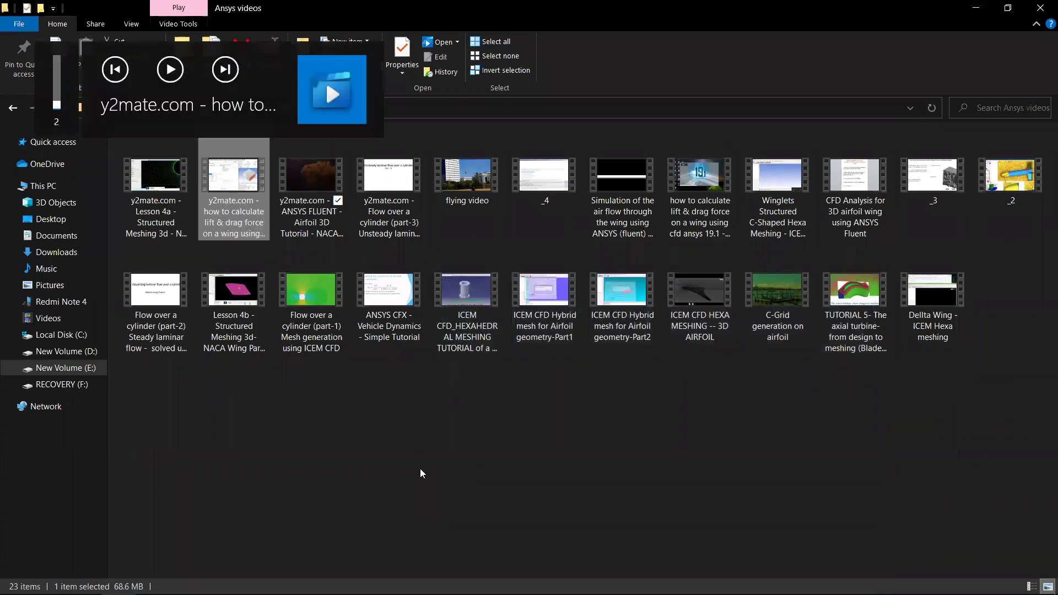
Raise the system volume to 100.
key("XF86AudioRaiseVolume")
key("XF86AudioRaiseVolume")
key("XF86AudioRaiseVolume")
key("XF86AudioRaiseVolume")
key("XF86AudioRaiseVolume")
key("XF86AudioRaiseVolume")
key("XF86AudioRaiseVolume")
key("XF86AudioRaiseVolume")
key("XF86AudioRaiseVolume")
key("XF86AudioRaiseVolume")
key("XF86AudioRaiseVolume")
key("XF86AudioRaiseVolume")
key("XF86AudioRaiseVolume")
key("XF86AudioRaiseVolume")
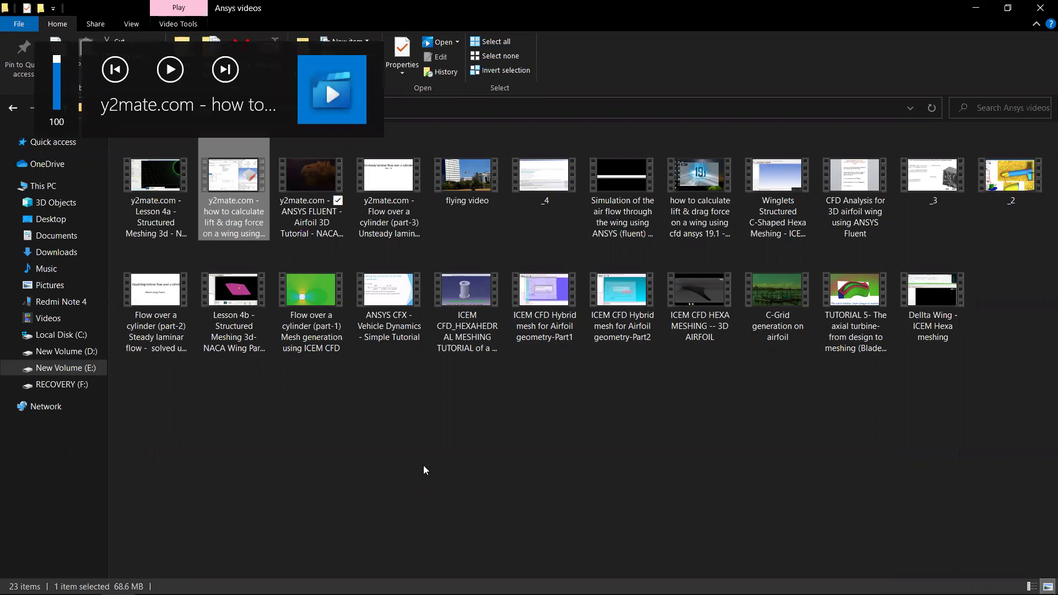
Check the running calculation in Fluent and the Fluid Flow system in Workbench, minimising these windows to return to the paused wing video.
left_click(977, 8)
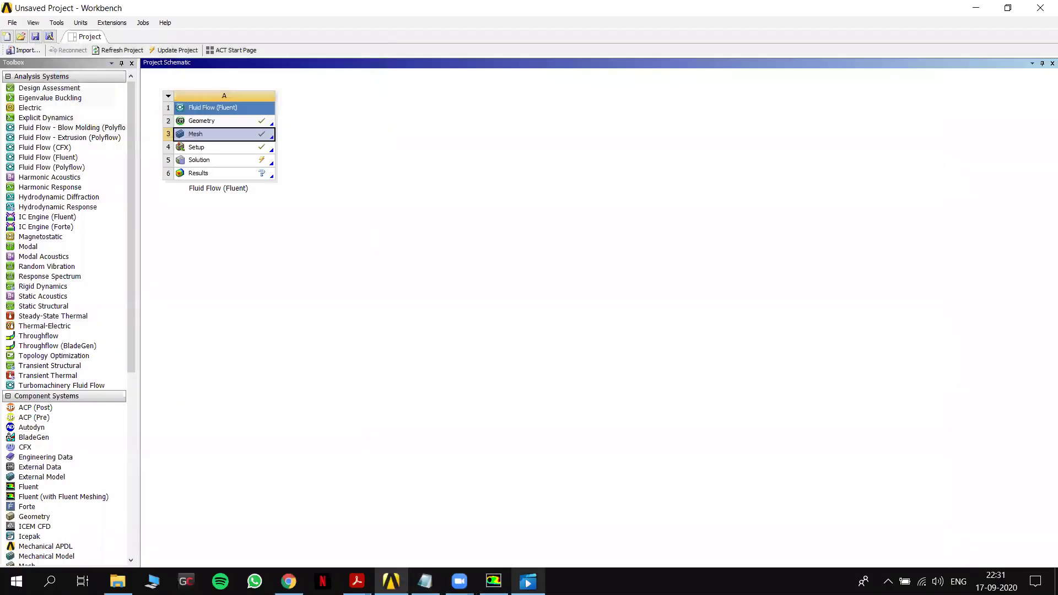
mouse_move(528, 582)
left_click(481, 473)
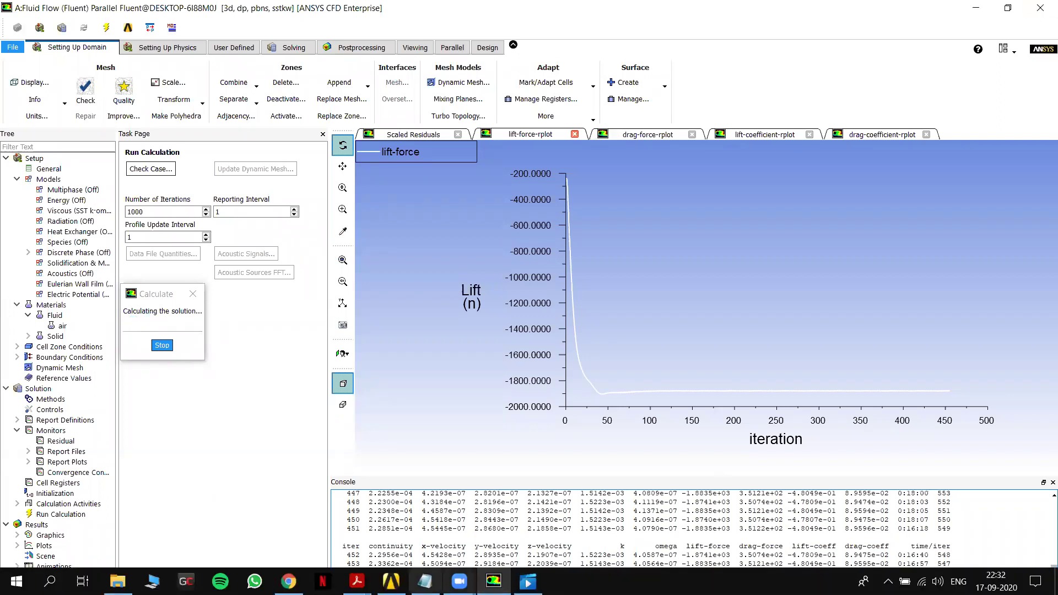
left_click(392, 582)
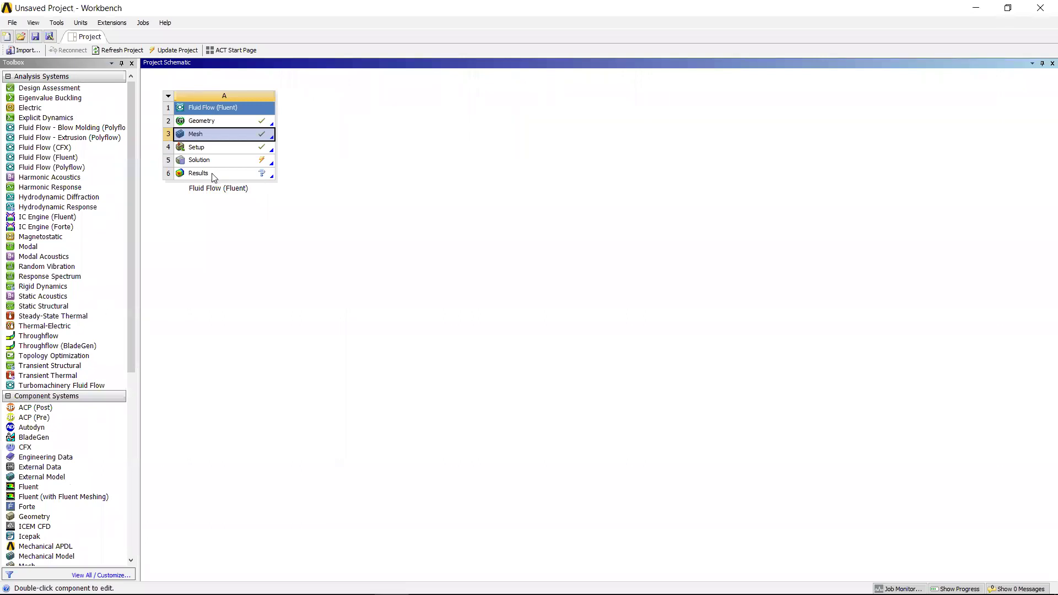
left_click(986, 7)
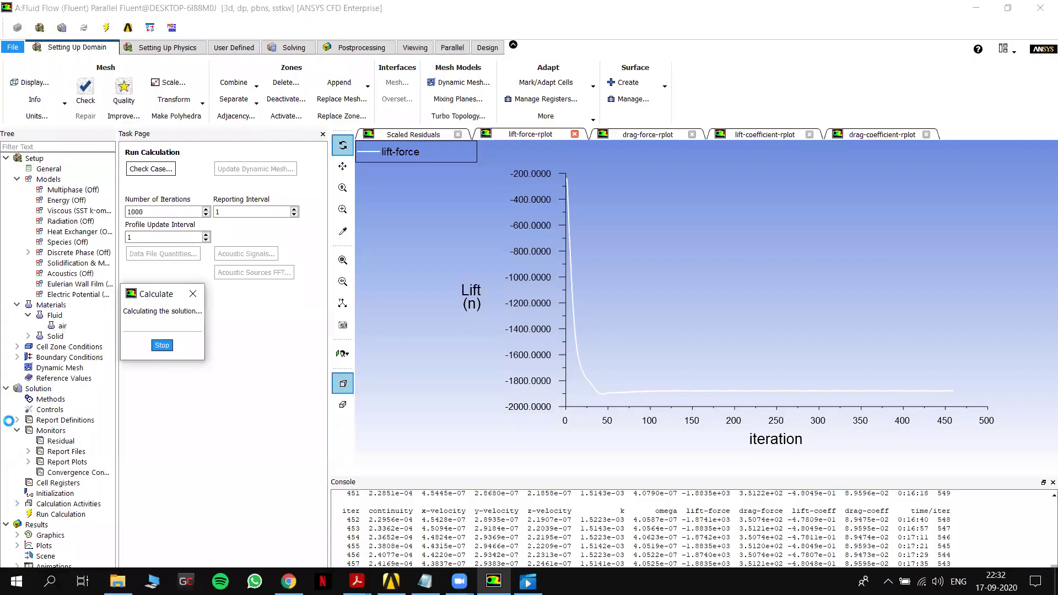
left_click(989, 6)
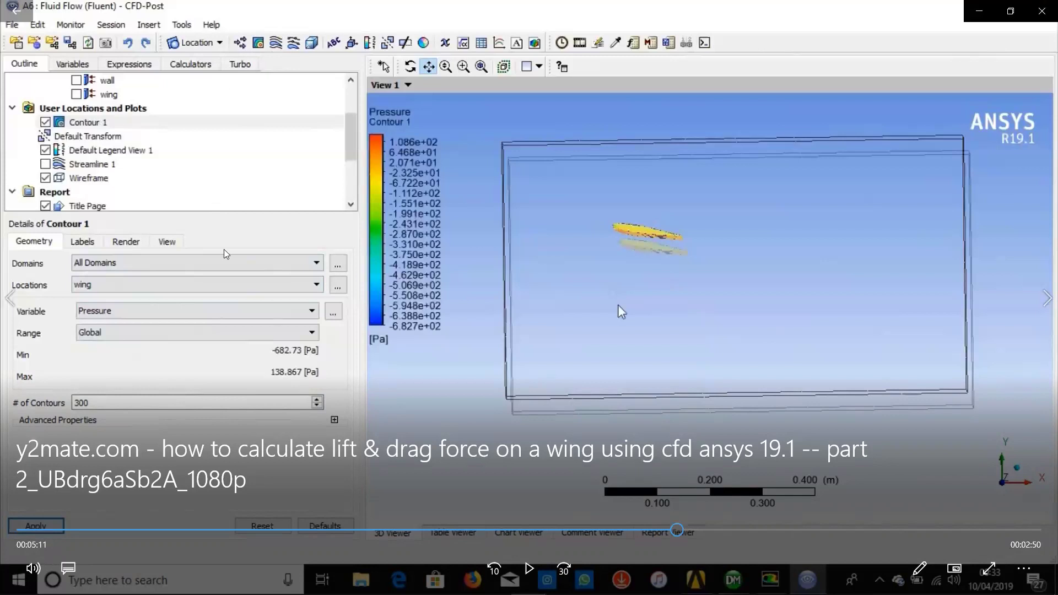
Scrub the paused wing video back to the velocity streamlines and forward to the wing pressure contour setup.
left_click(587, 531)
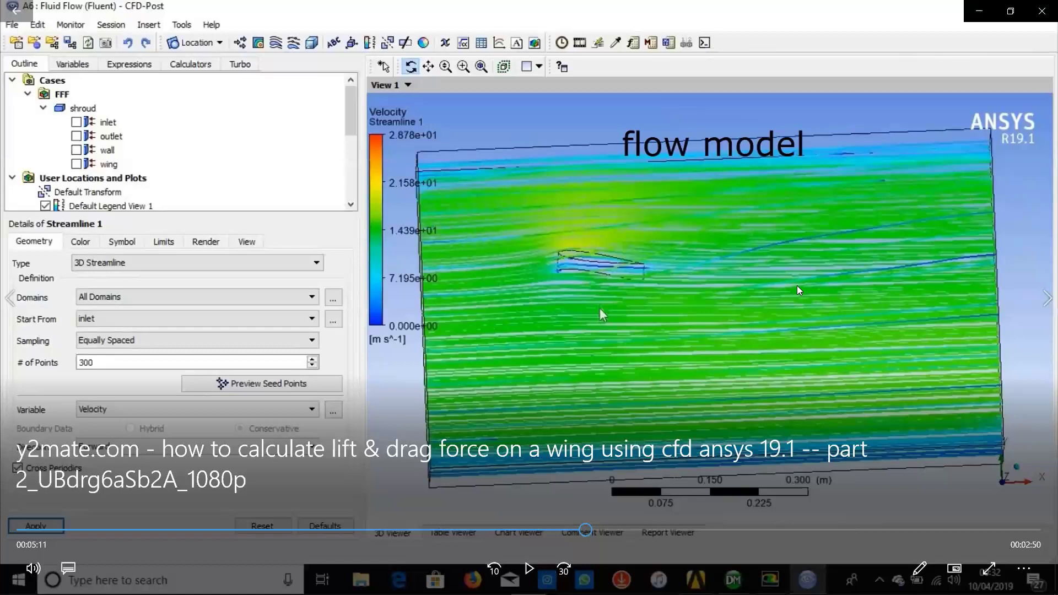
left_click(612, 530)
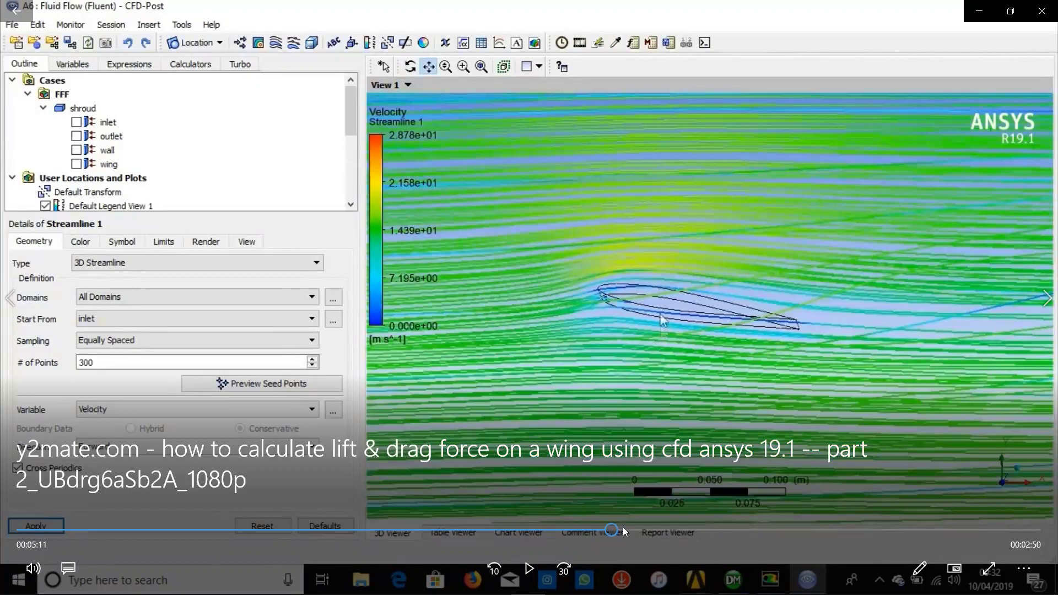
left_click(632, 531)
left_click(656, 532)
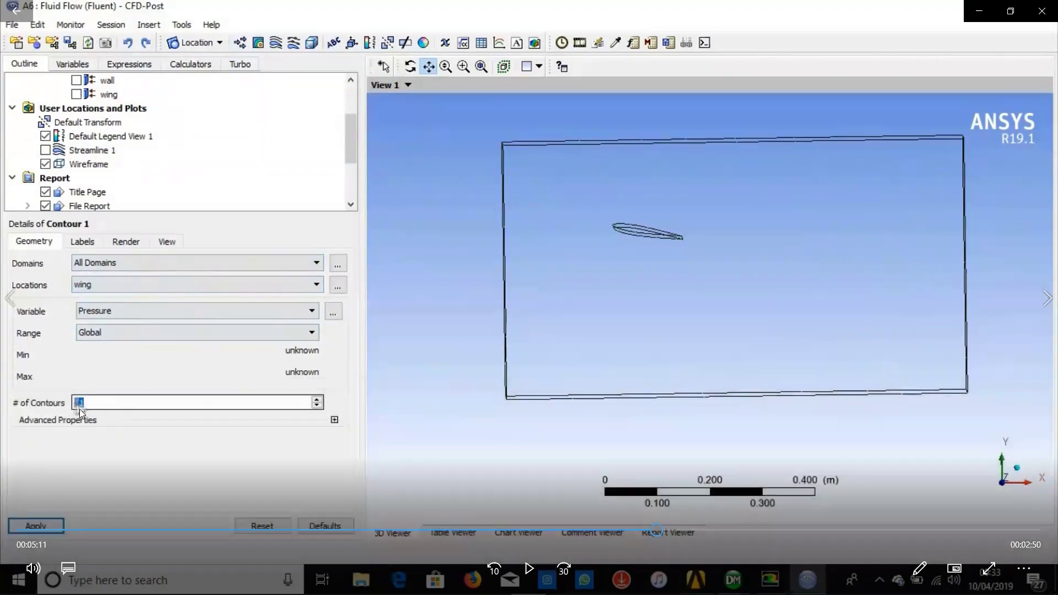
Resume the wing video, skip ahead 30 seconds to the Pressure Distribution view, and pause at 05:35.
left_click(65, 449)
left_click(564, 570)
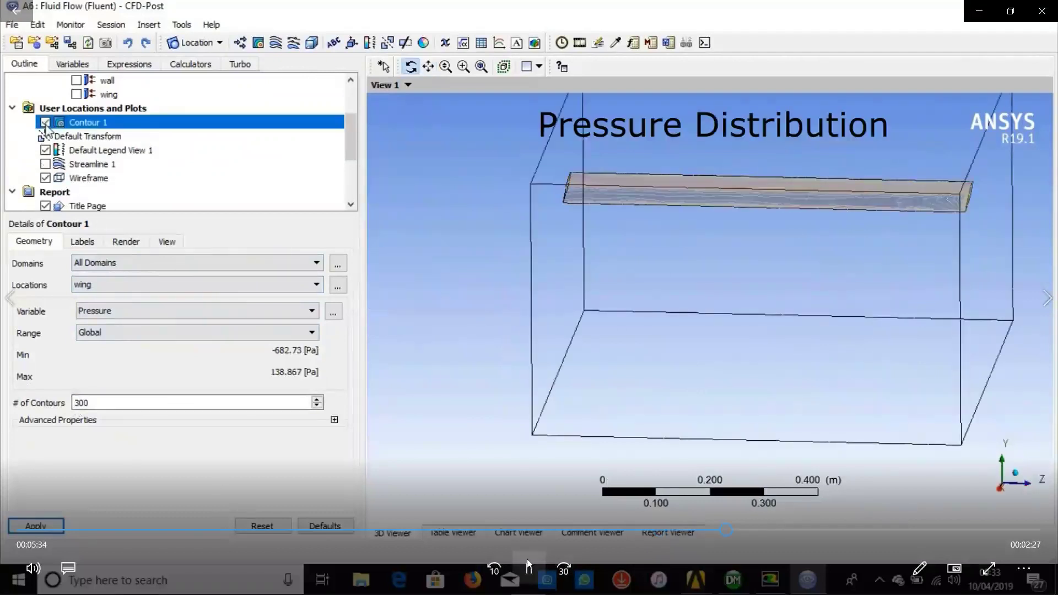
left_click(528, 566)
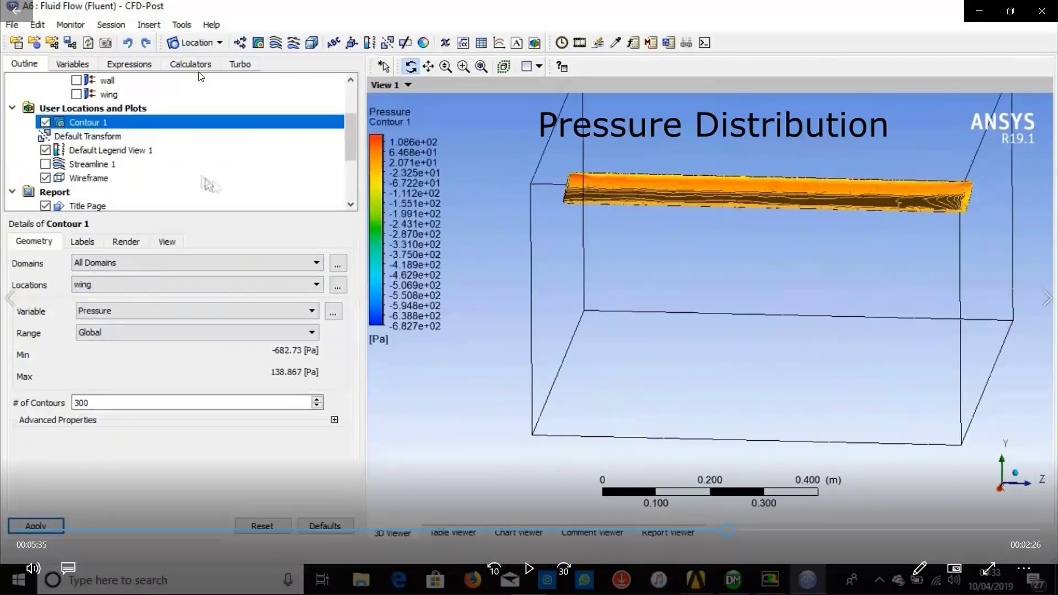
Minimise the video player, check the lift-force plot of the running Fluent calculation, and minimise Fluent.
left_click(979, 12)
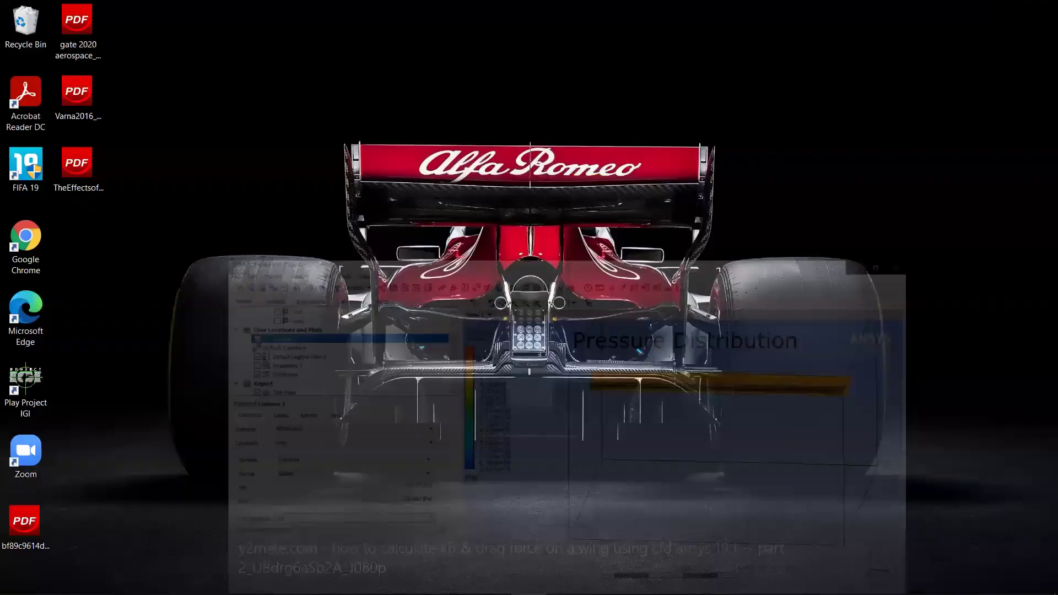
left_click(494, 582)
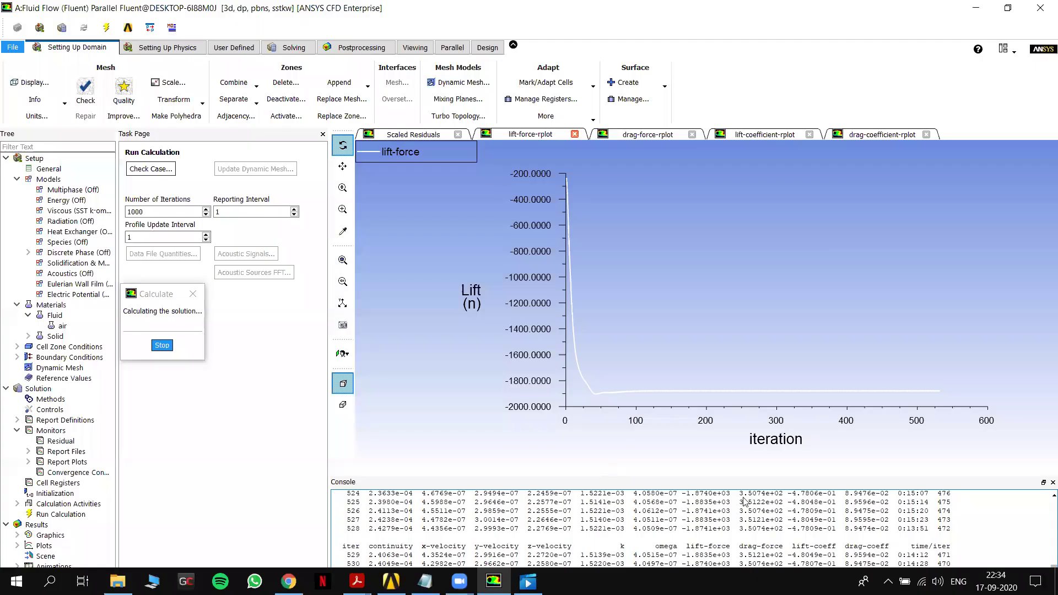
left_click(976, 7)
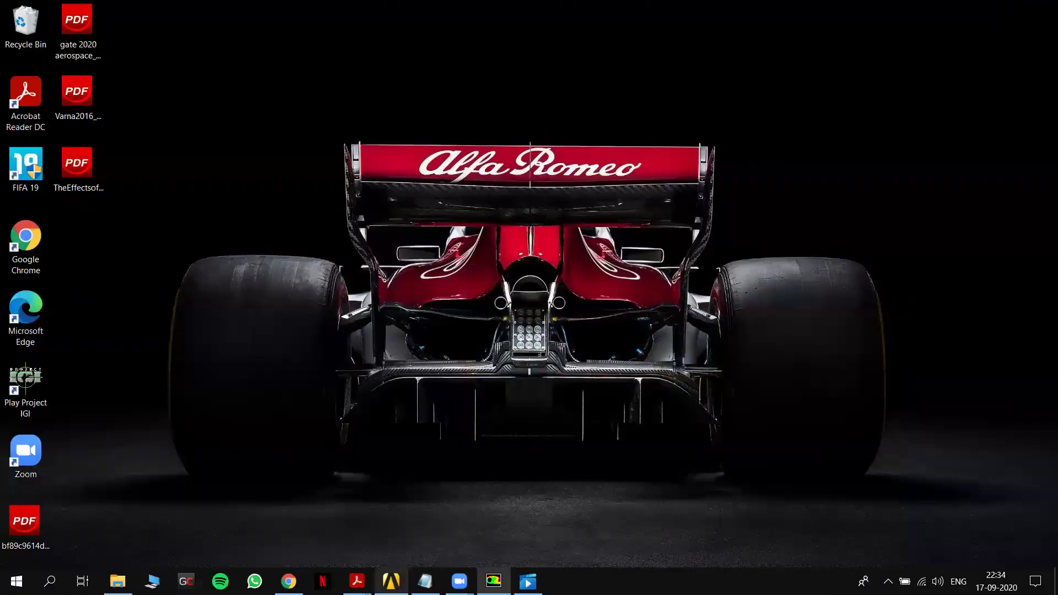
Close the wing video and bring back the Ansys videos folder.
left_click(528, 582)
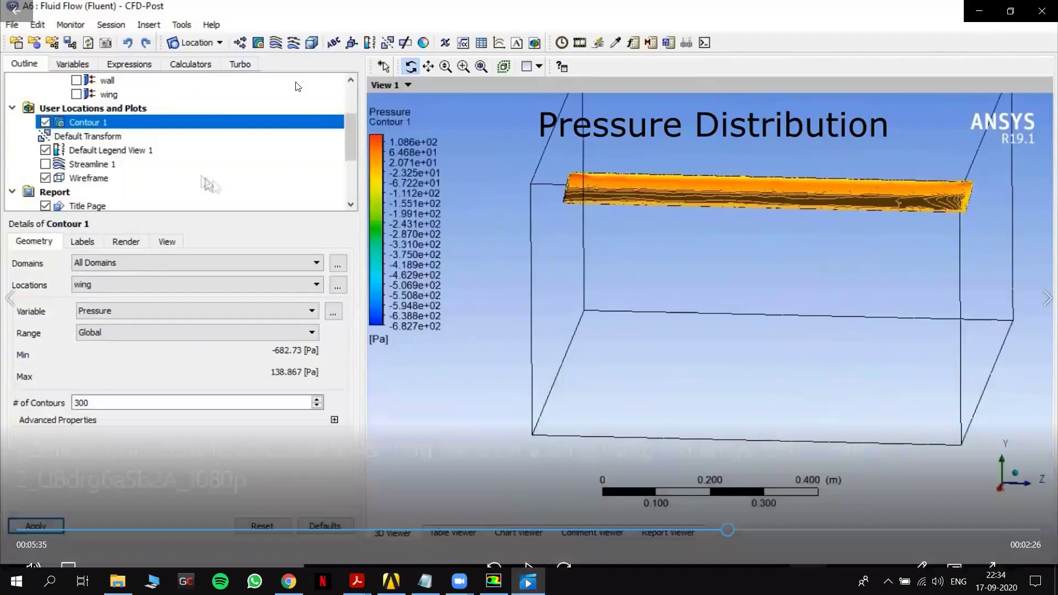
left_click(1041, 9)
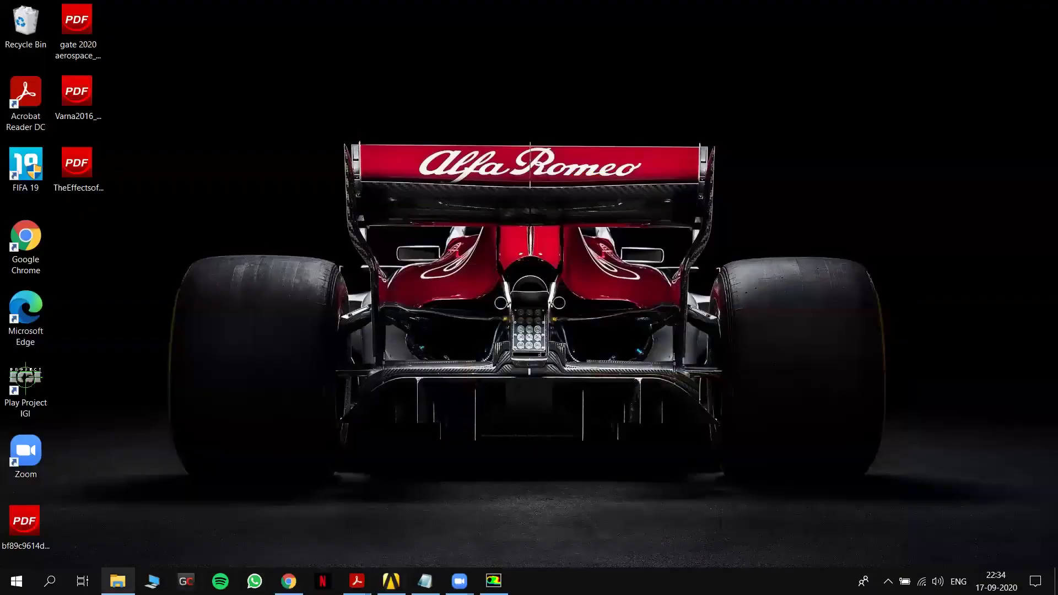
left_click(117, 581)
left_click(1042, 357)
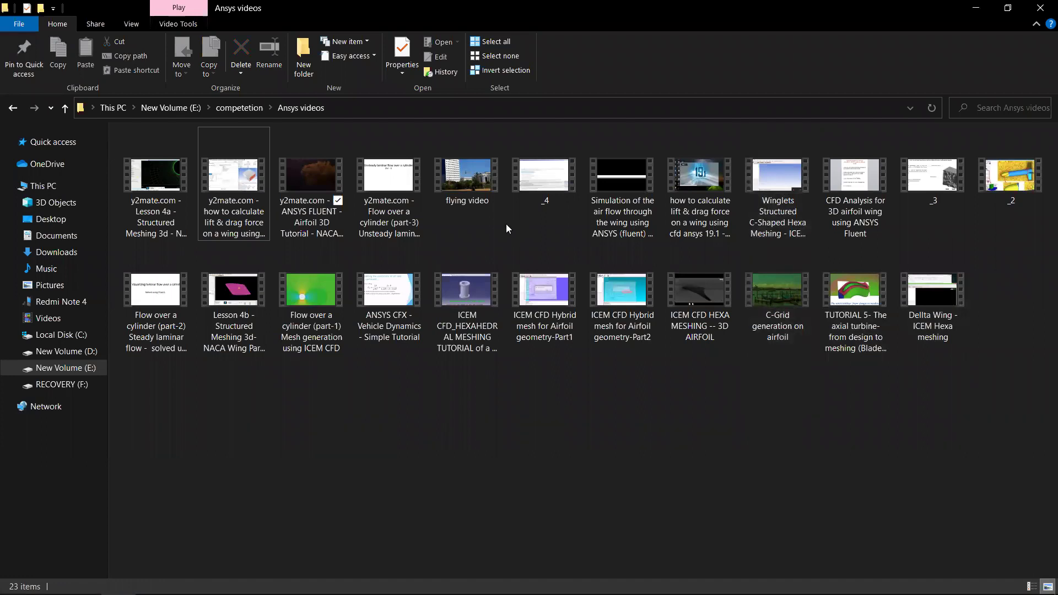
Open the ANSYS CFX - Vehicle Dynamics - Simple Tutorial video, move to about 12:16, and pause at 12:18.
left_click(411, 287)
double_click(411, 287)
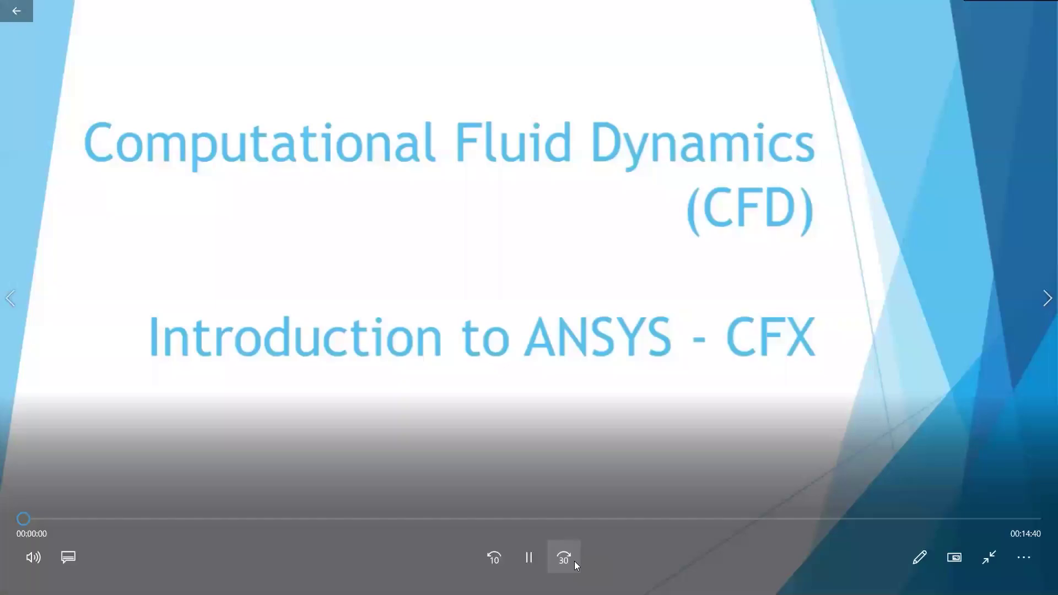
left_click_drag(620, 523, 872, 526)
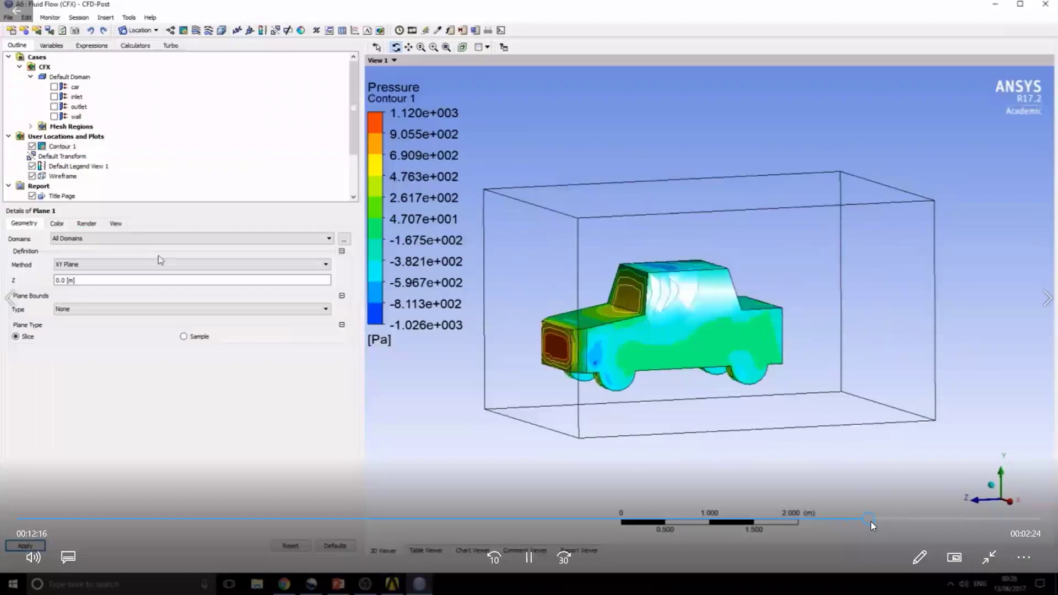
left_click(531, 557)
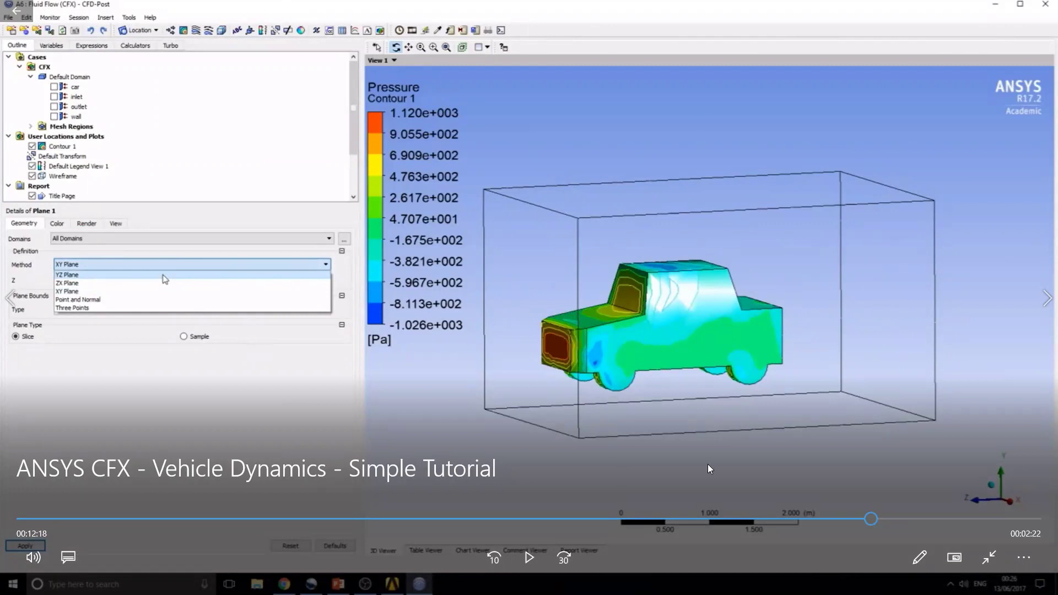
Scrub the paused vehicle video through Plane 1, the velocity streamlines and the Velocity w plane, ending at the plane's variable selection.
left_click(882, 519)
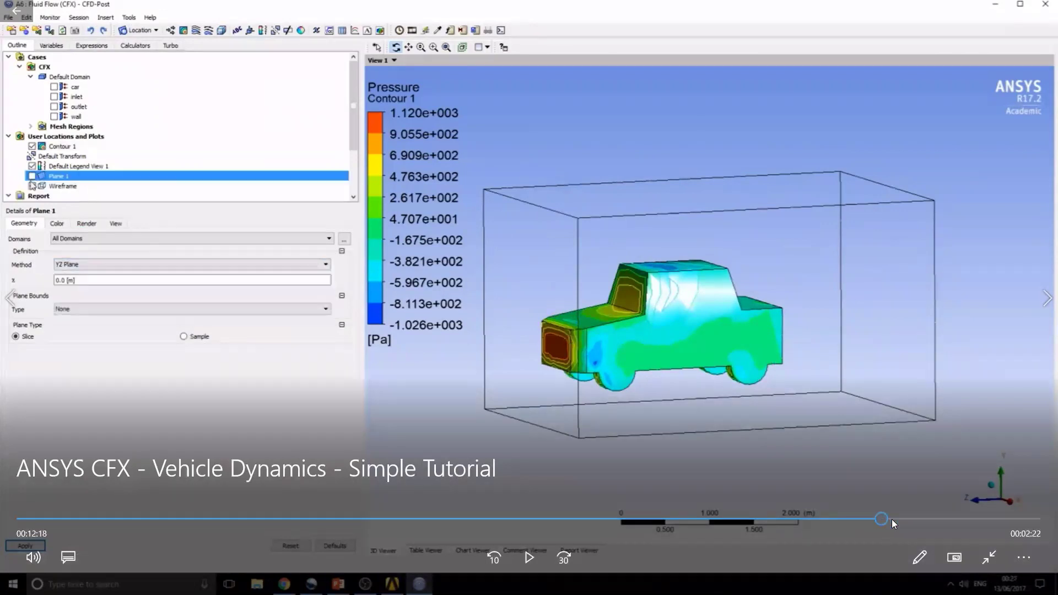
left_click(891, 520)
left_click(907, 520)
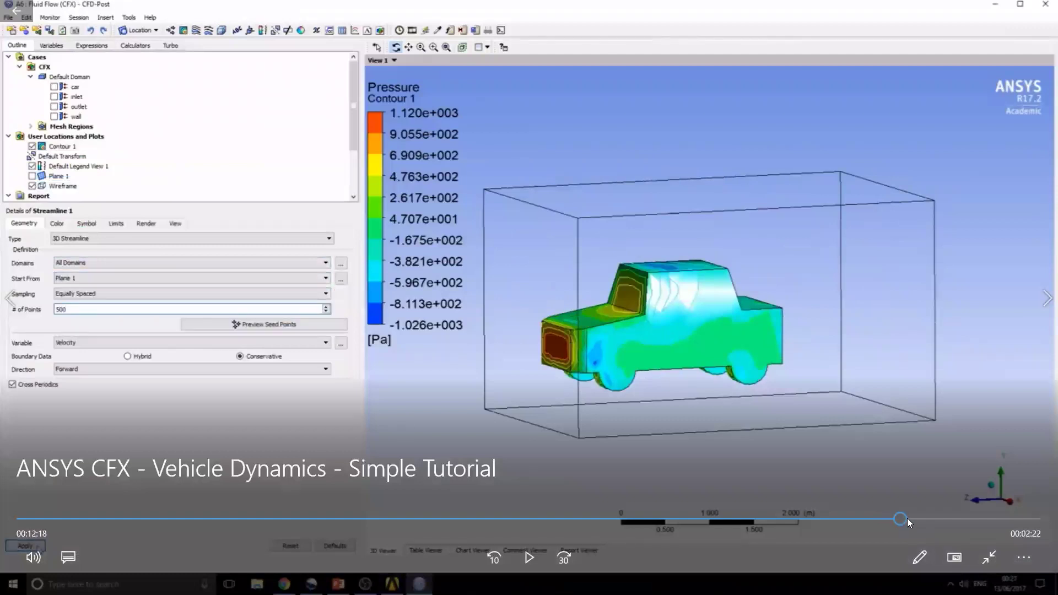
left_click(910, 518)
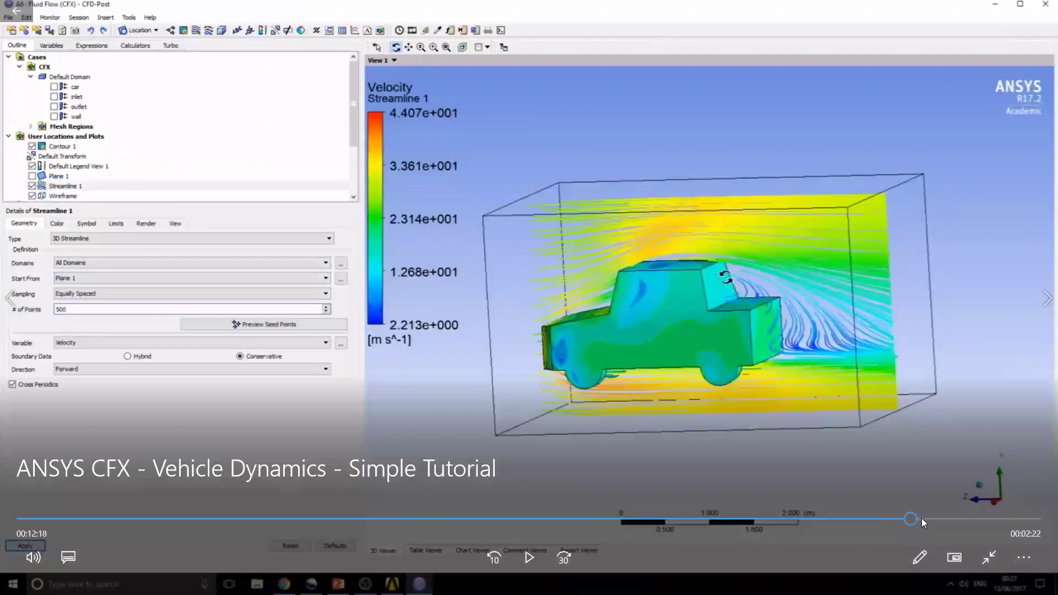
left_click(930, 520)
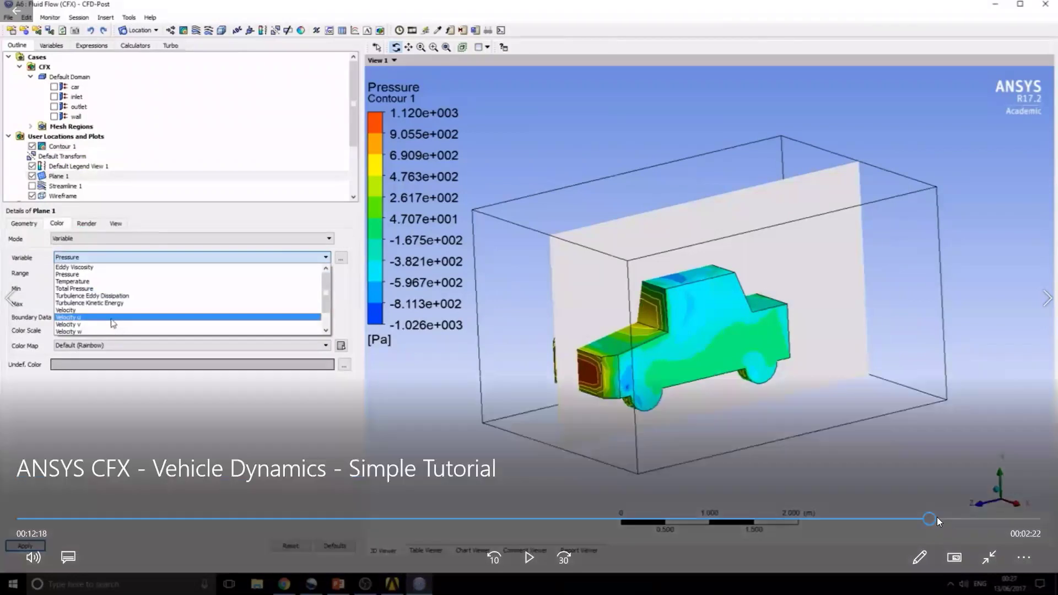
left_click(942, 520)
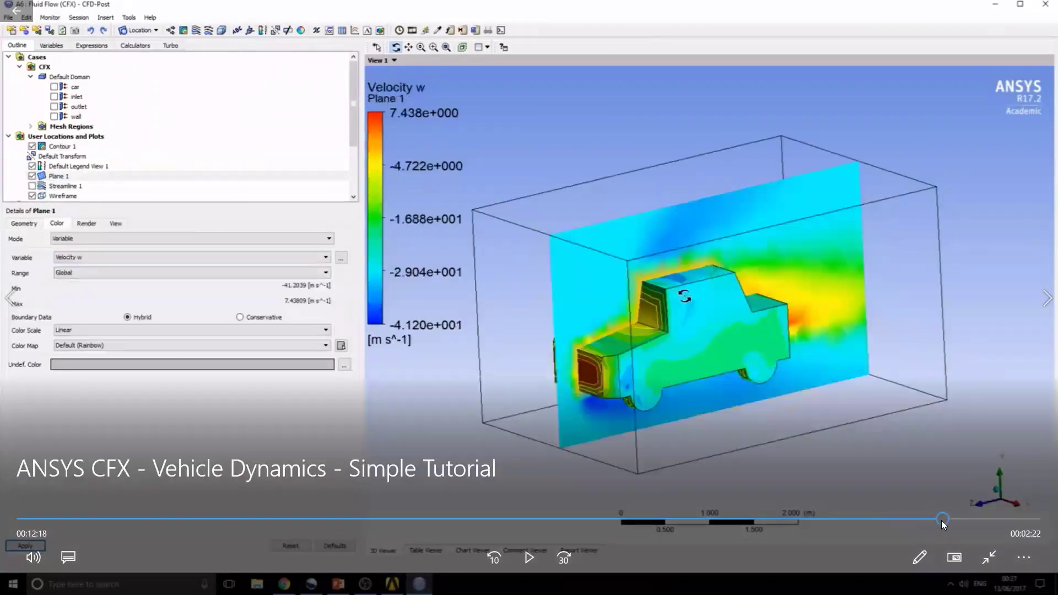
left_click(930, 521)
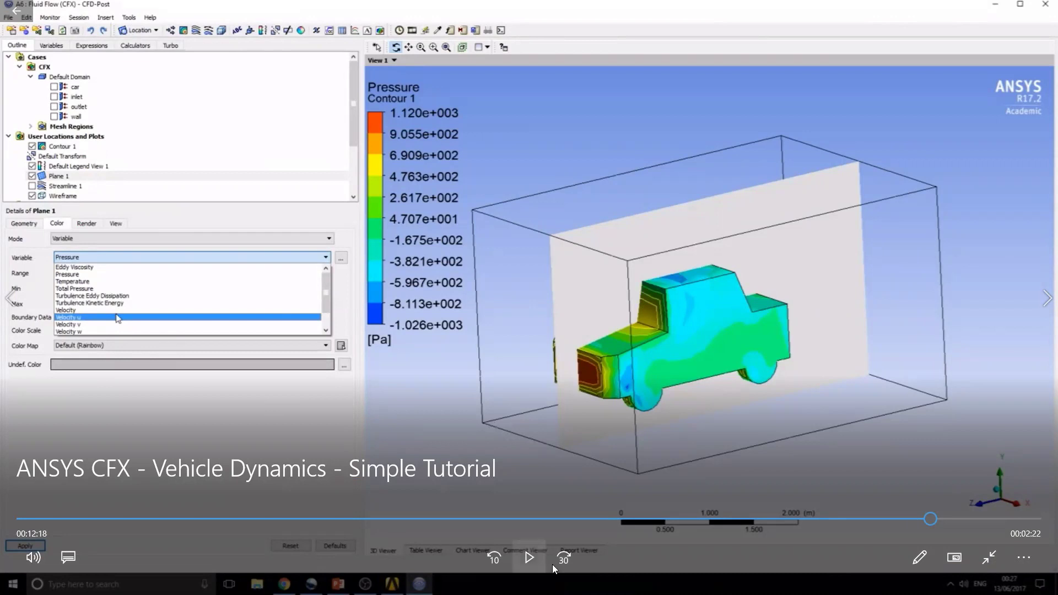
Resume the vehicle video, skip ahead 30 seconds to the Function Calculator section, and pause at 13:44.
left_click(519, 560)
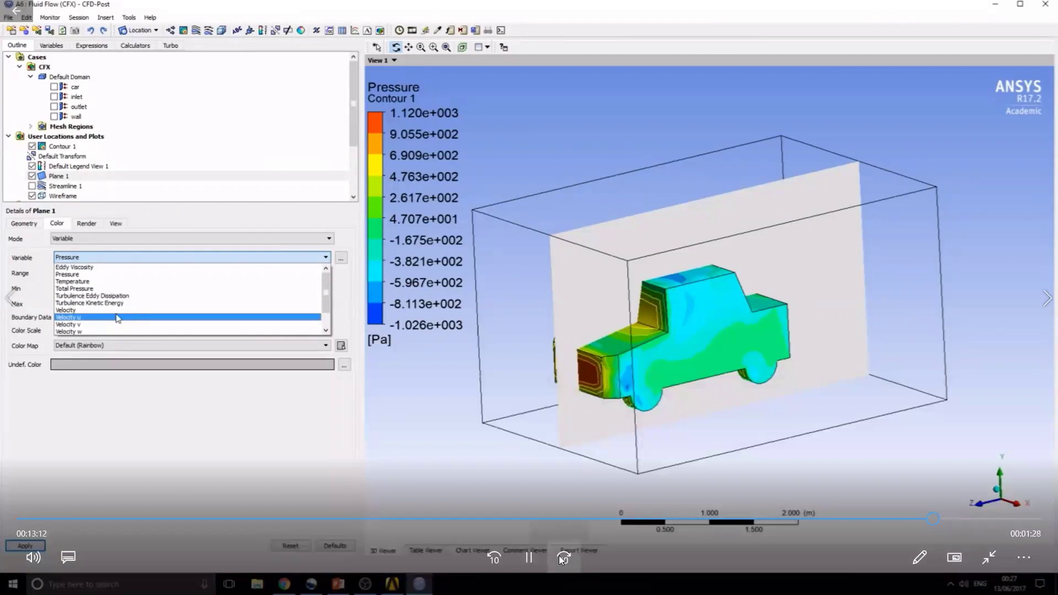
left_click(563, 558)
left_click(529, 558)
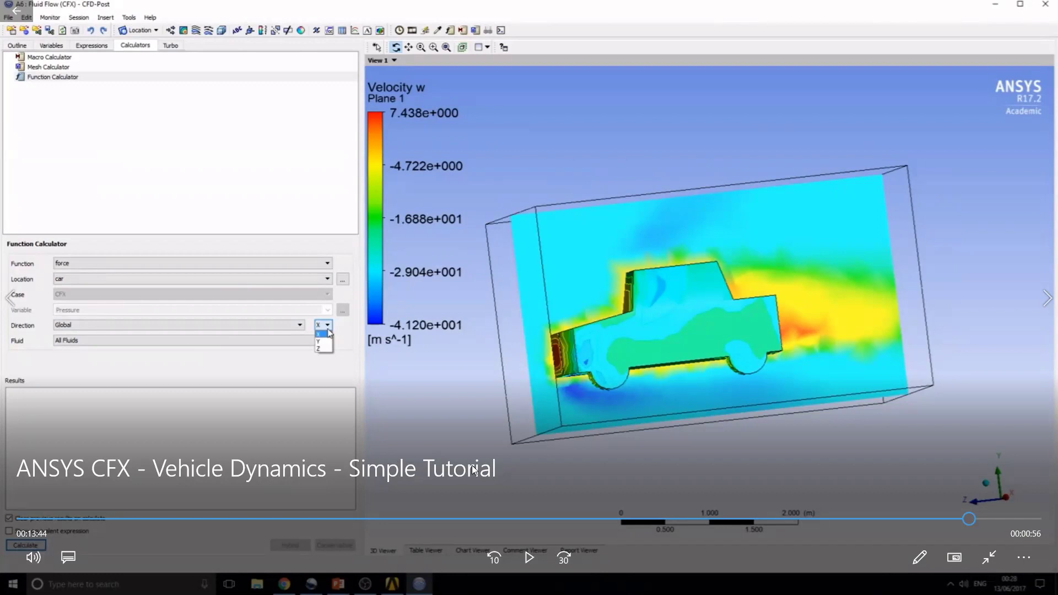
Play the force-on-car calculation, skip ahead 30 seconds to the lift and drag coefficient formulas, and pause the video.
left_click(531, 570)
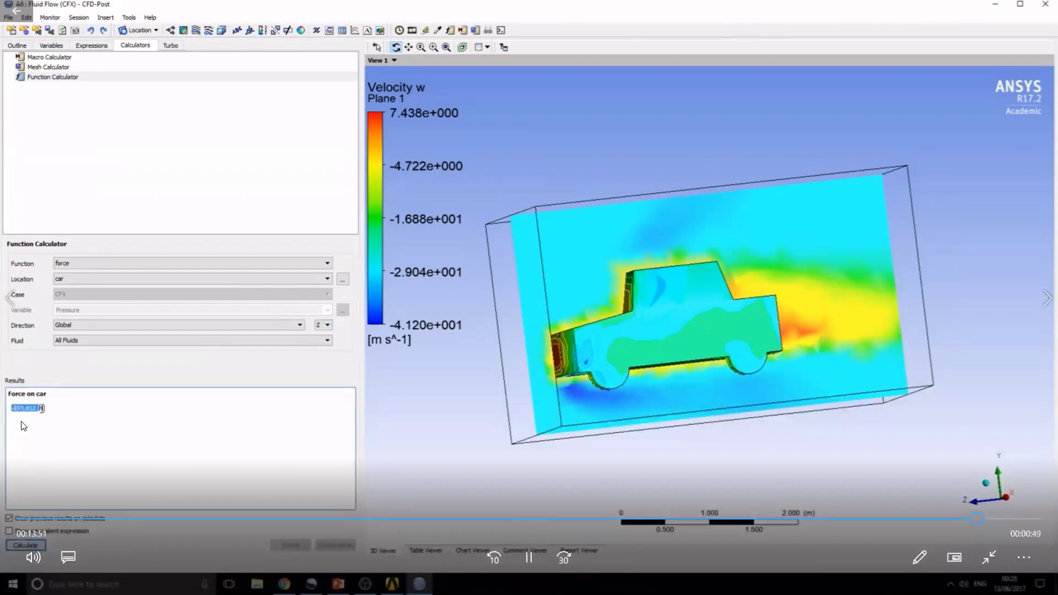
left_click(568, 557)
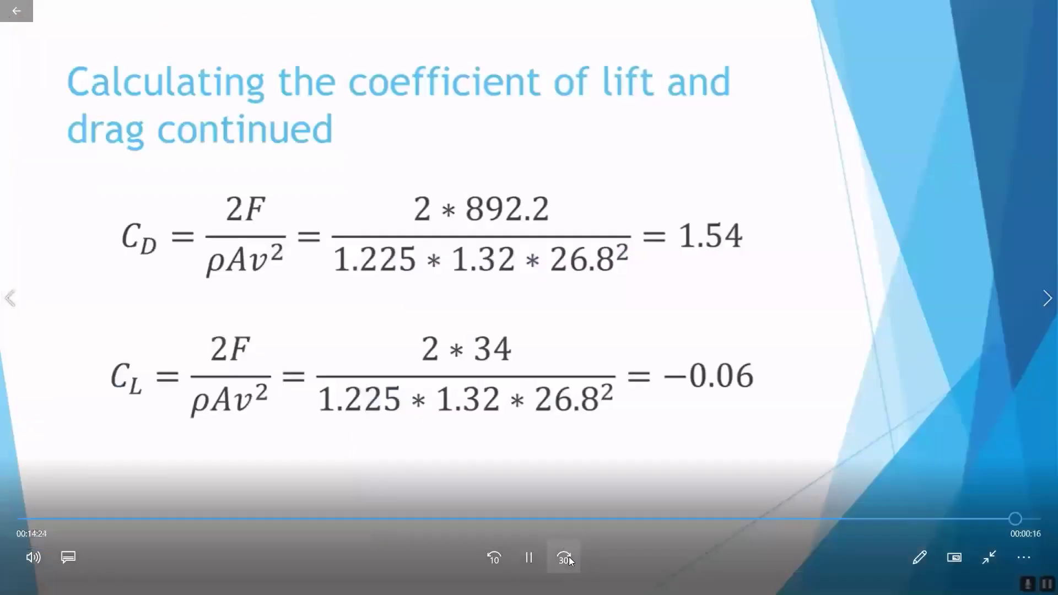
left_click(529, 558)
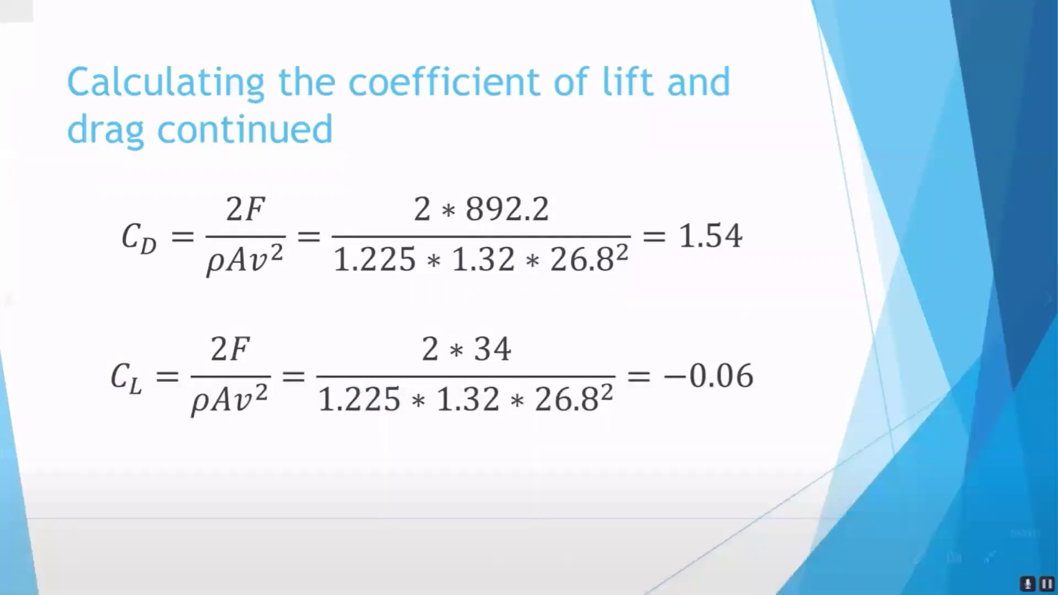
Close the vehicle video, minimise the Ansys videos folder, and switch to Fluent to check the running calculation.
left_click(1041, 8)
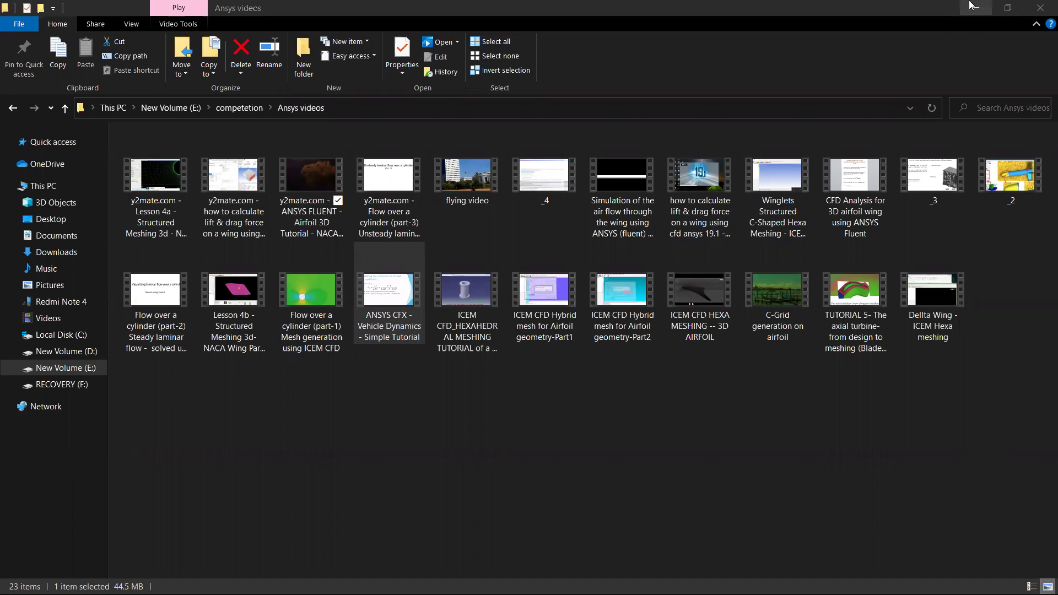
left_click(972, 6)
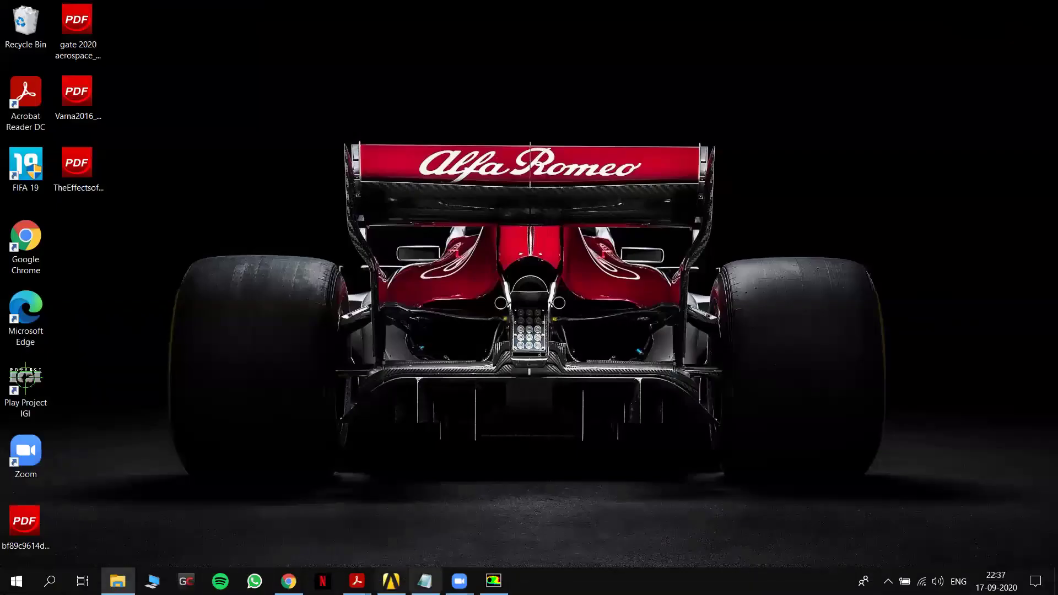
left_click(493, 581)
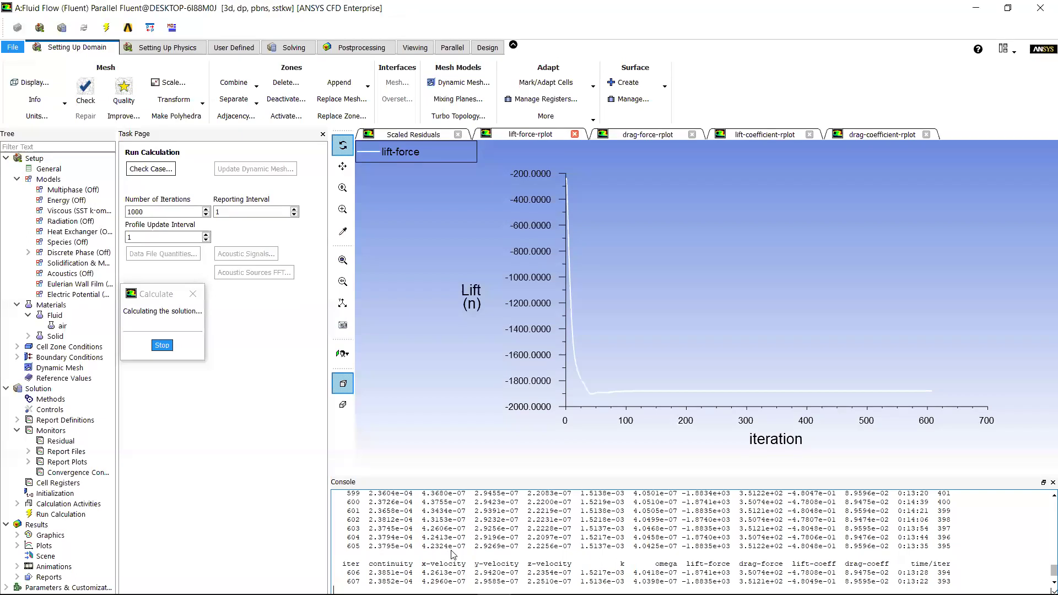